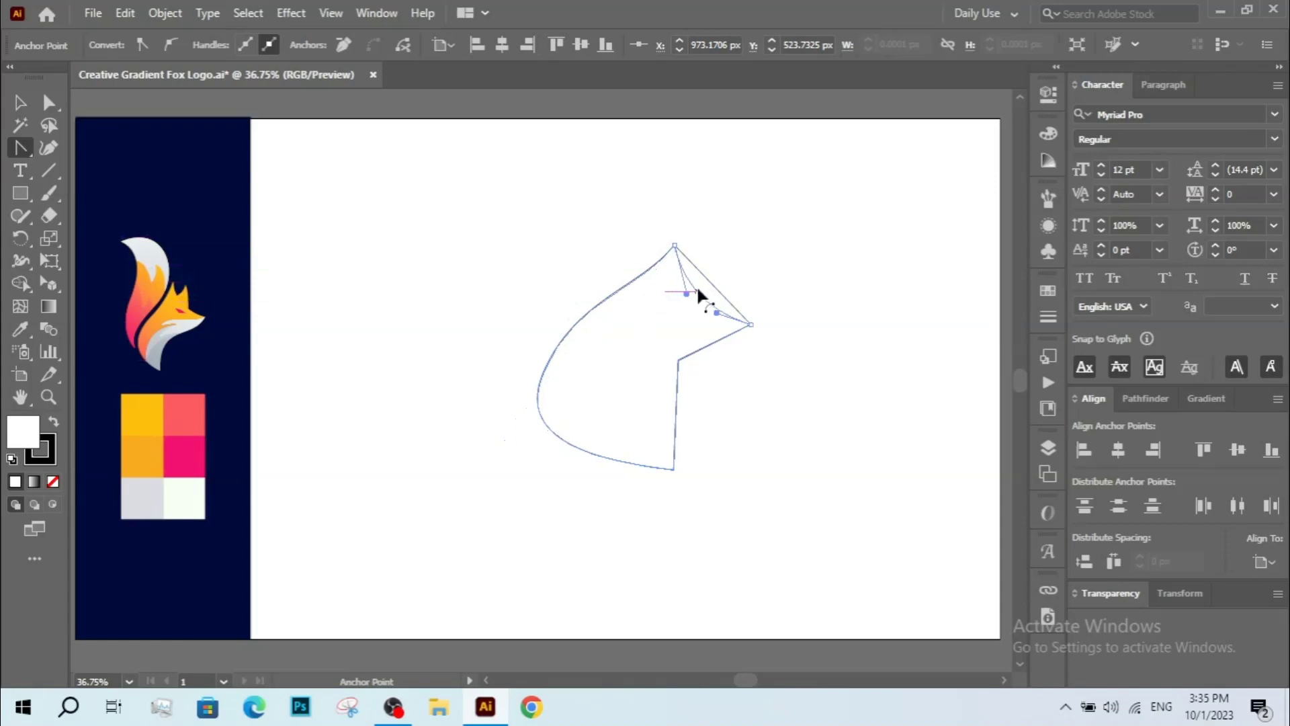
Adjust the curve handle at the snout tip of the fox head shape.
drag(654, 406, 655, 406)
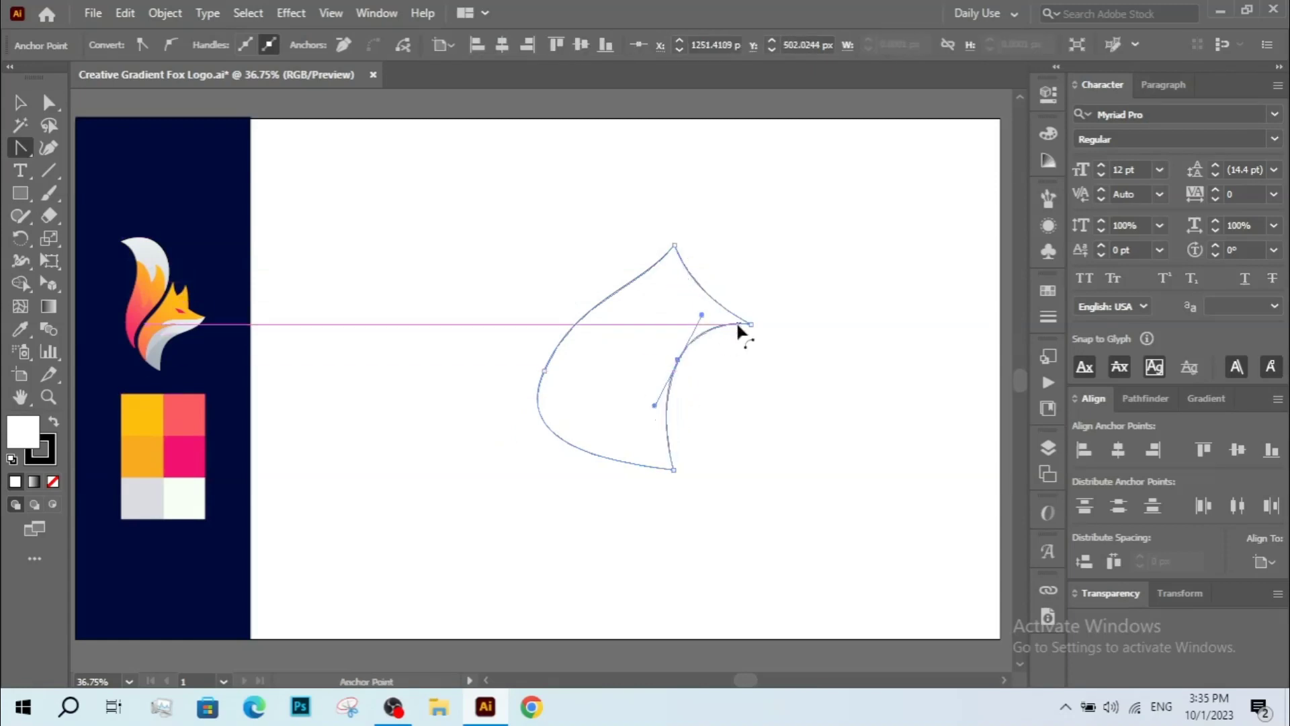
drag(737, 323, 726, 343)
click(49, 103)
click(553, 355)
click(516, 412)
Zoom in and move the head's inner neck anchor point to deepen the neck curve.
key(z)
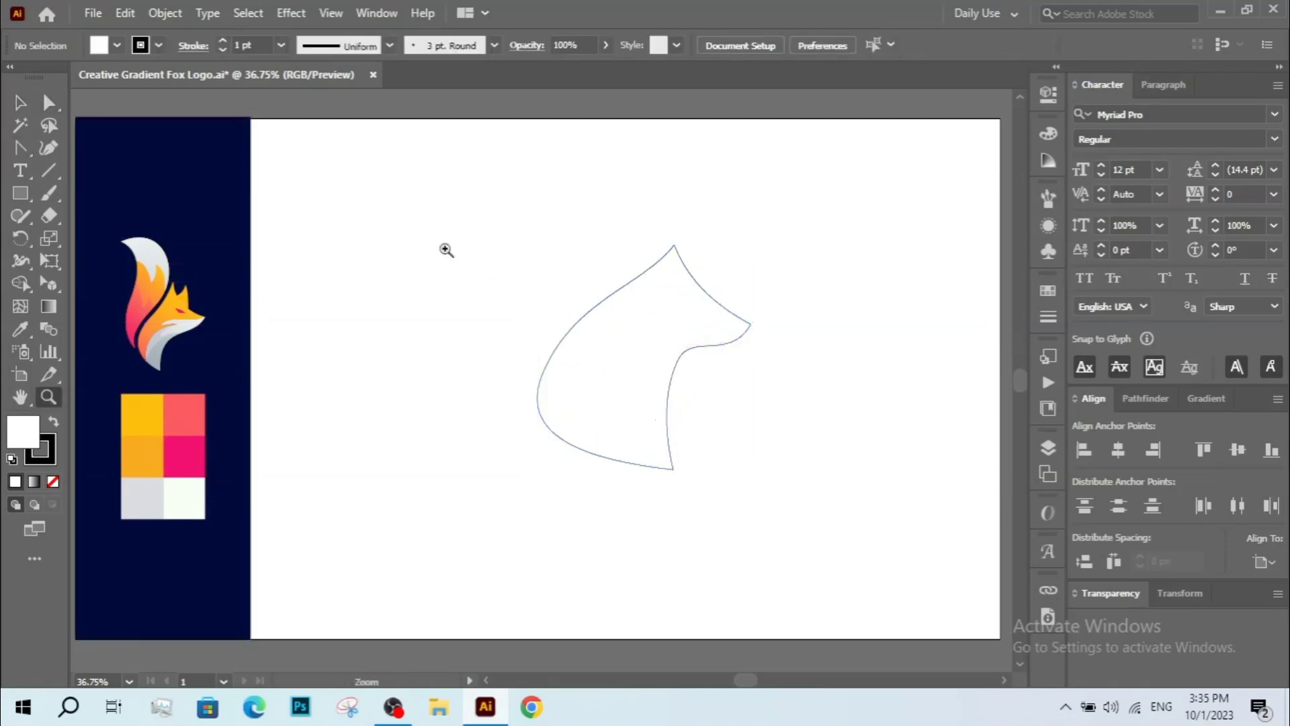
drag(123, 186, 847, 484)
key(v)
drag(639, 423, 544, 342)
click(376, 322)
click(47, 103)
click(690, 179)
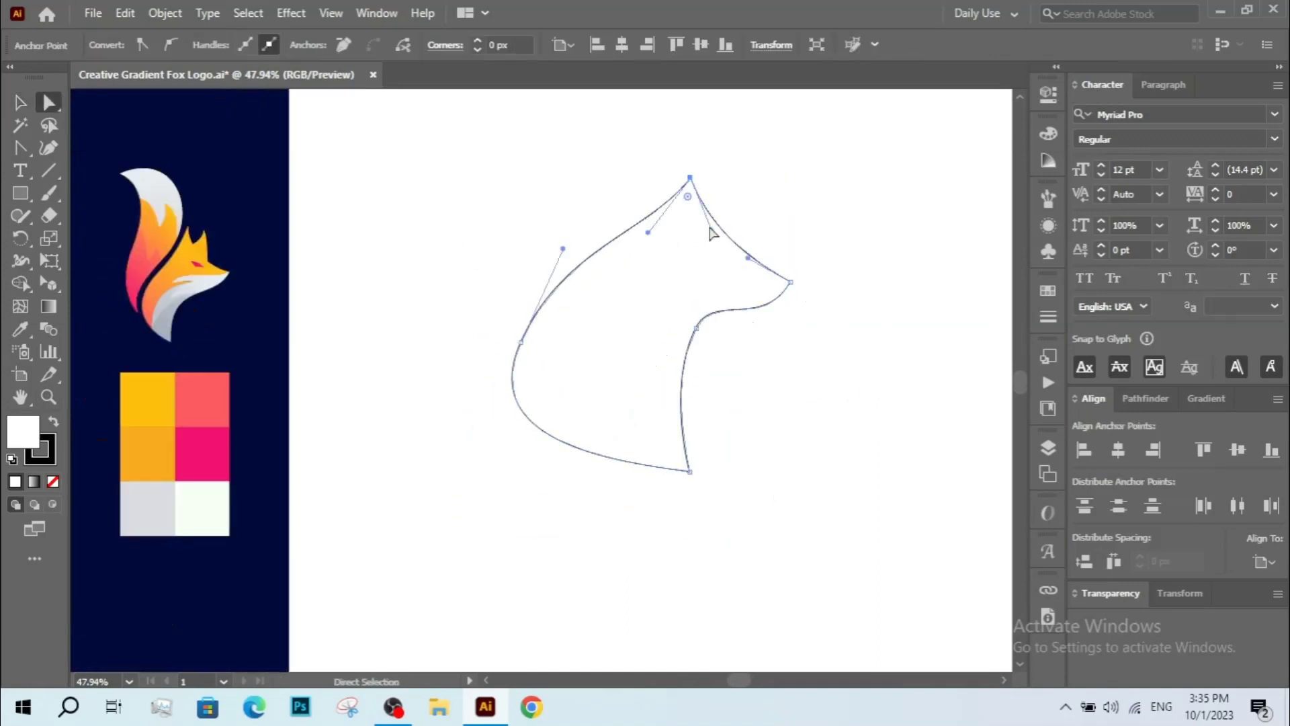
drag(696, 328, 673, 335)
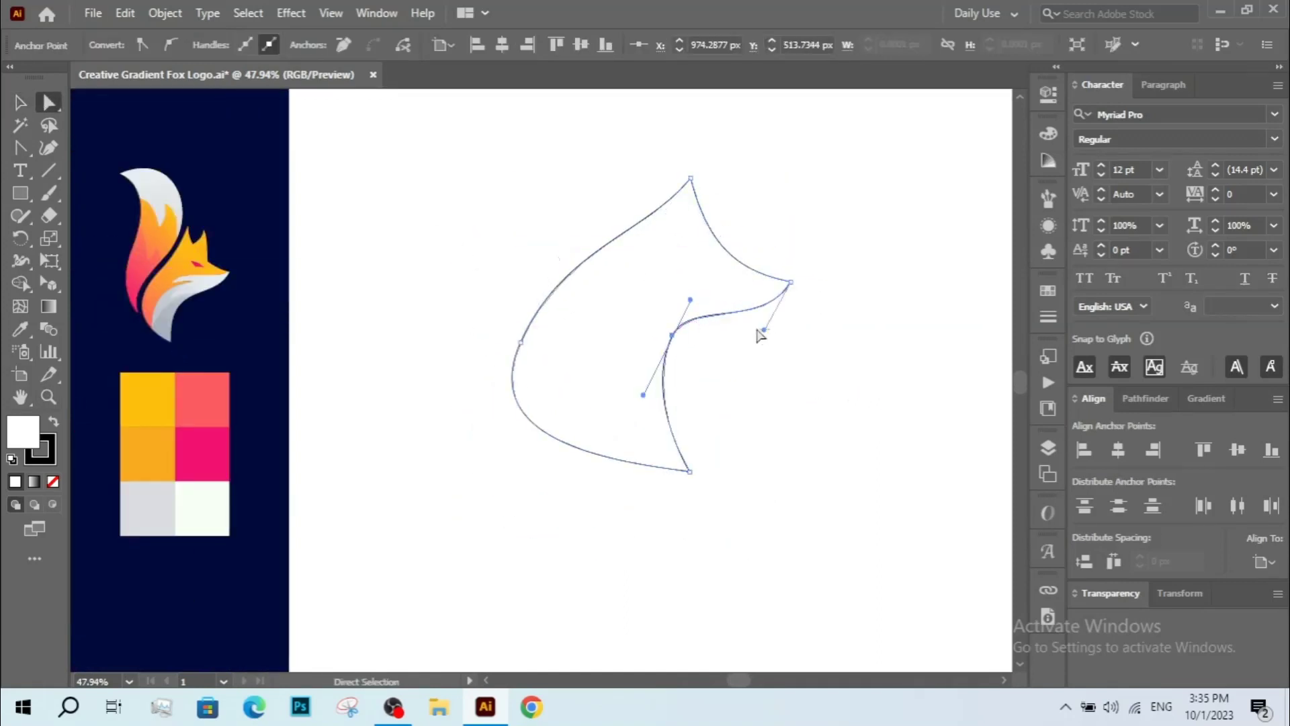
Refine the head shape's curves by adjusting the handles at the snout and bottom points.
click(760, 333)
click(786, 282)
click(791, 282)
drag(760, 330, 739, 324)
drag(693, 473, 671, 452)
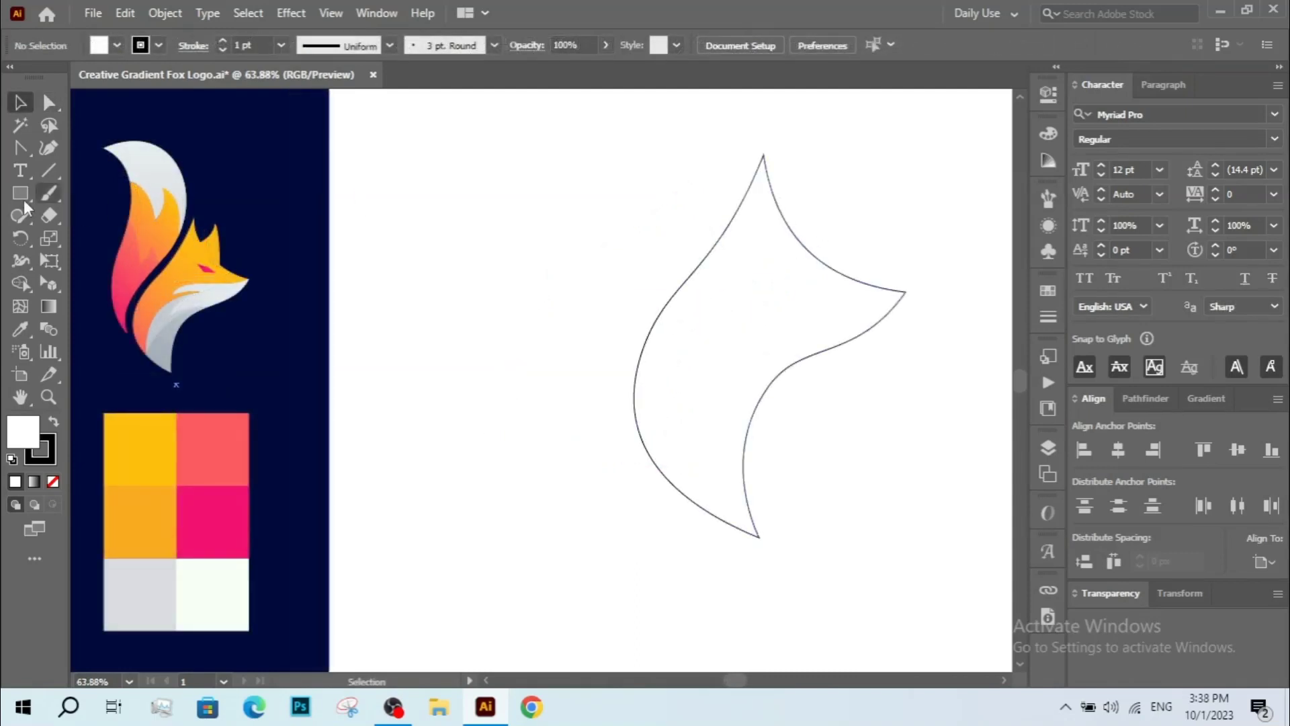
Start a tail path with the Pen tool along the head's lower left edge, undoing a misplaced point.
drag(23, 149, 68, 152)
drag(530, 326, 539, 343)
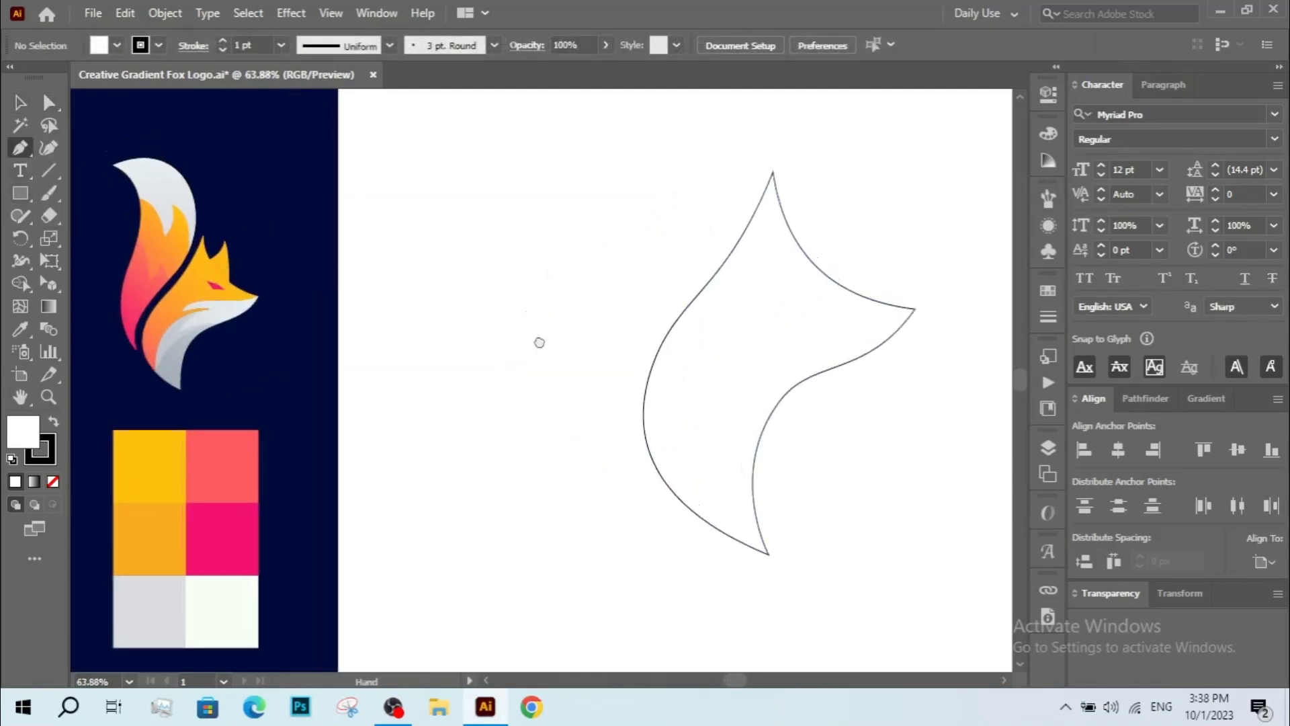
click(633, 444)
drag(636, 344, 691, 401)
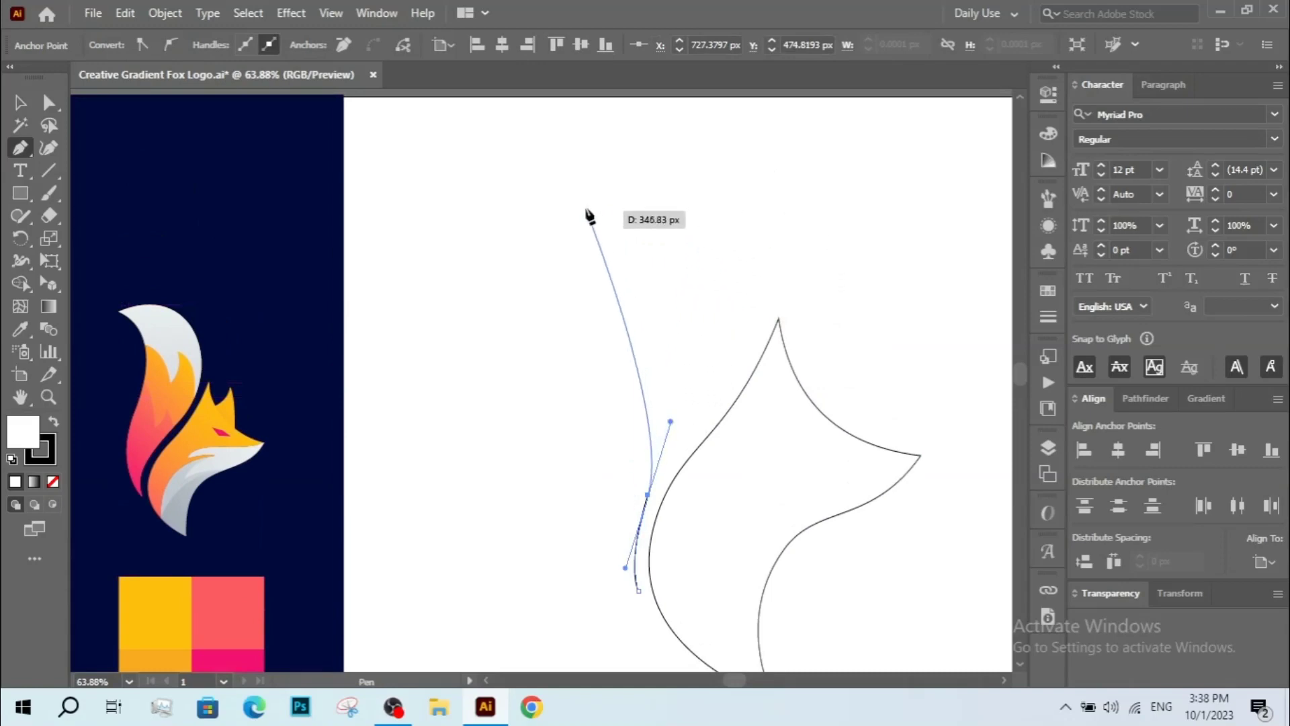
drag(591, 206, 300, 172)
key(ctrl+z)
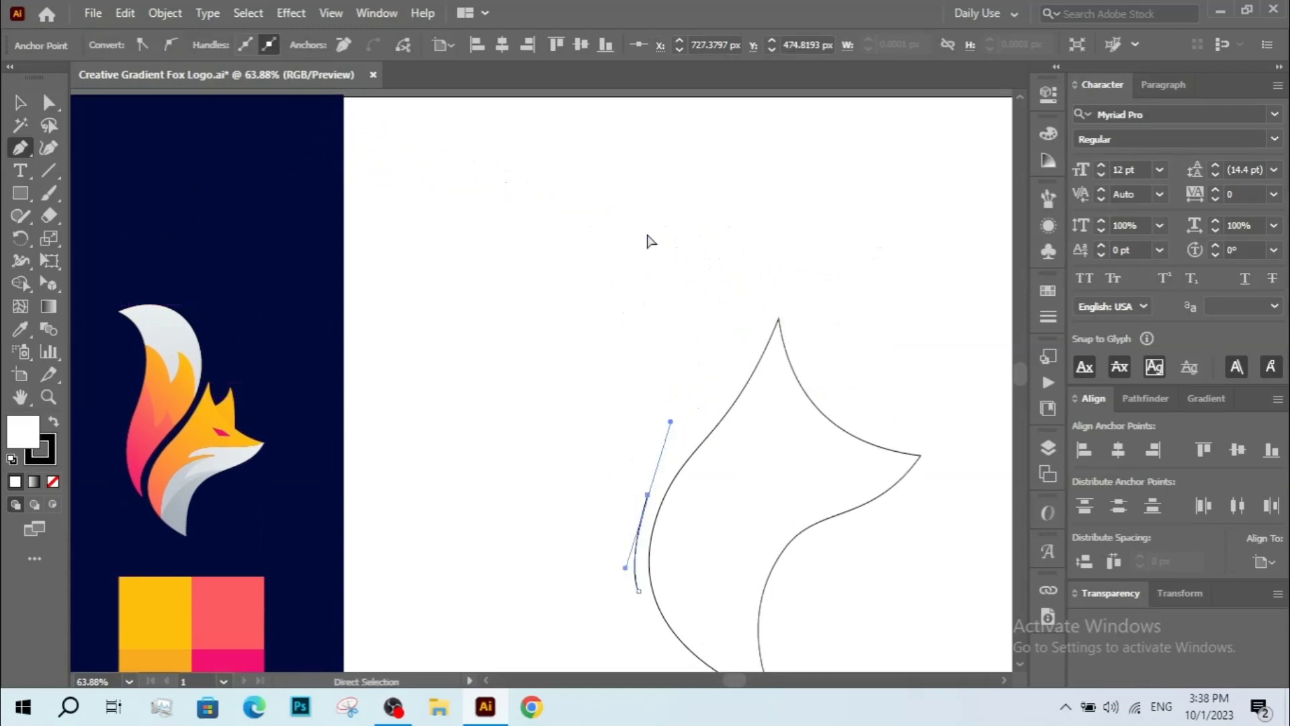
Continue the tail path up over a curved top to a pointed tip and close it at the start.
drag(755, 255, 736, 140)
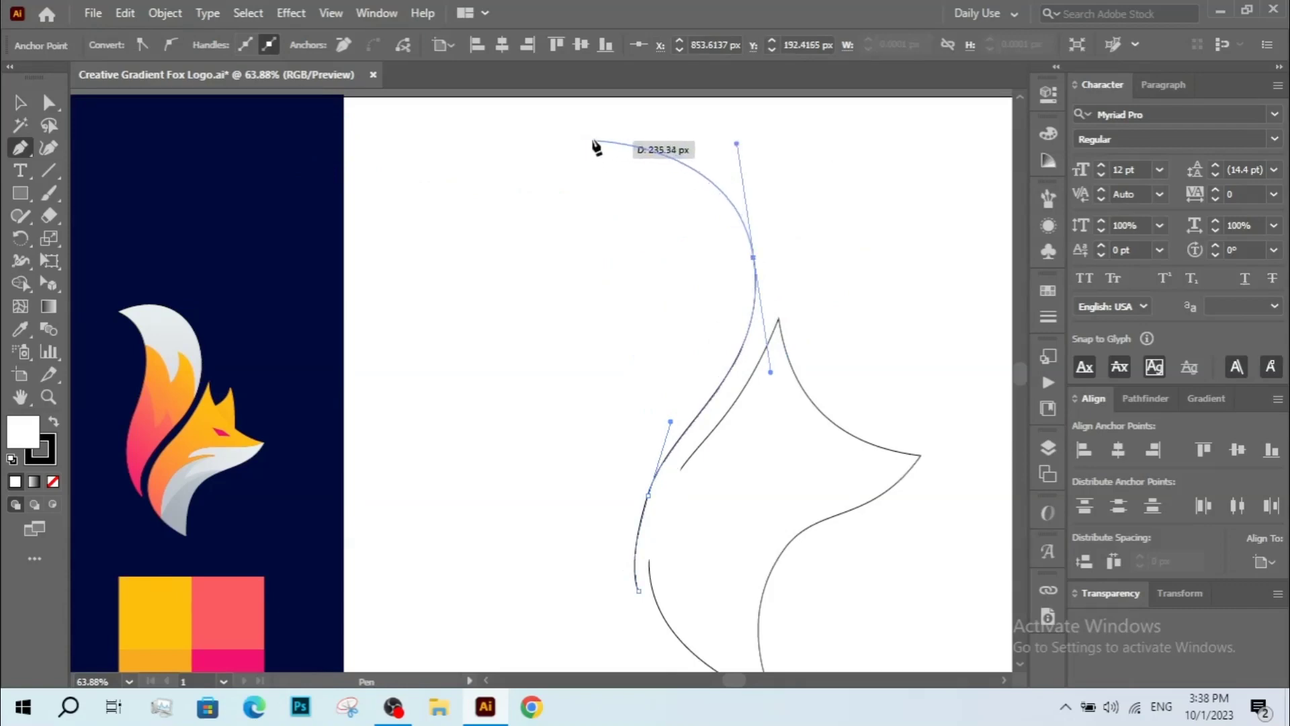
drag(578, 139, 612, 125)
click(570, 156)
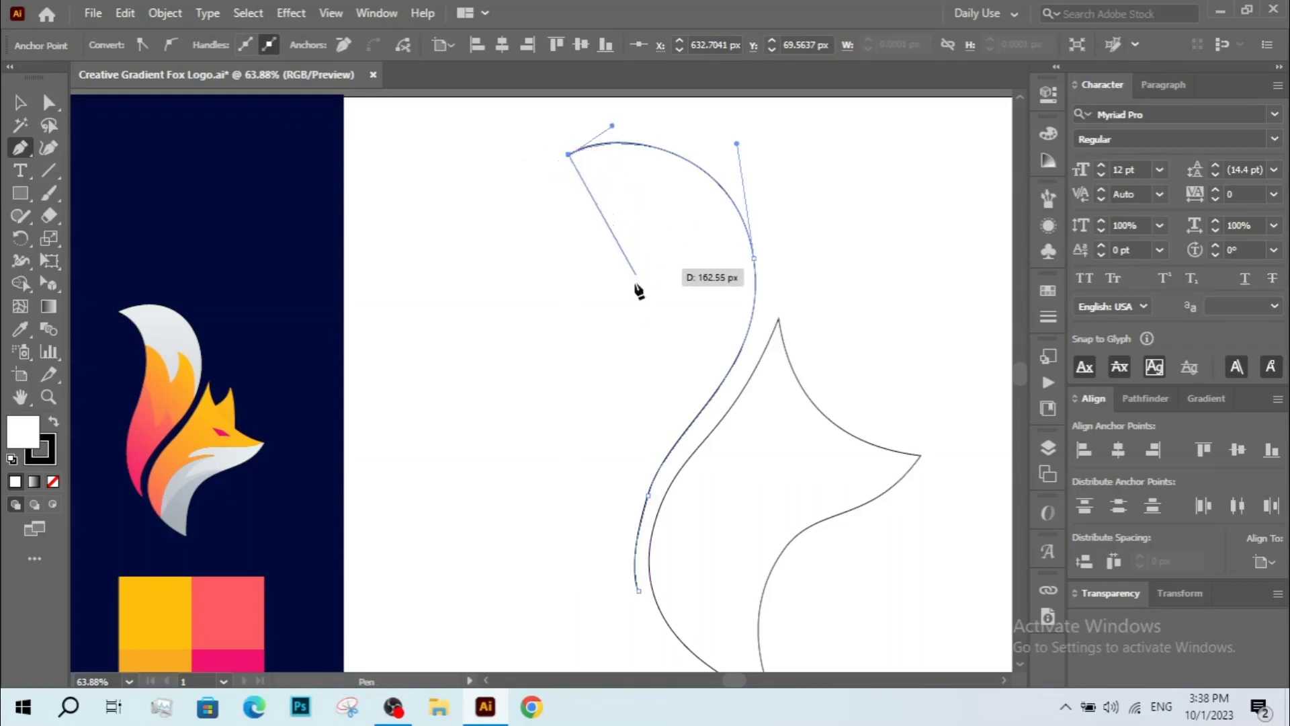
drag(650, 310, 609, 417)
click(637, 591)
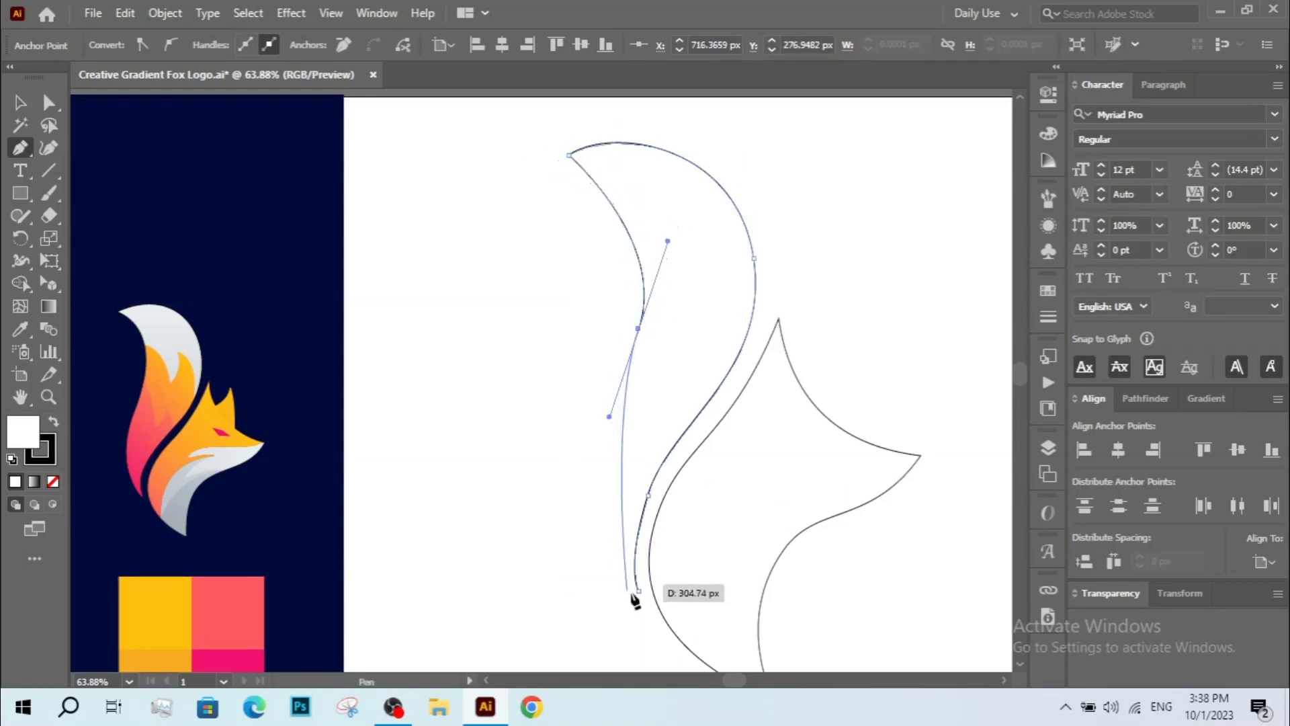
drag(640, 605, 703, 665)
Adjust the curve handle at the tail's pointed tip with the Direct Selection tool.
key(ctrl+minus)
ctrl+click(604, 517)
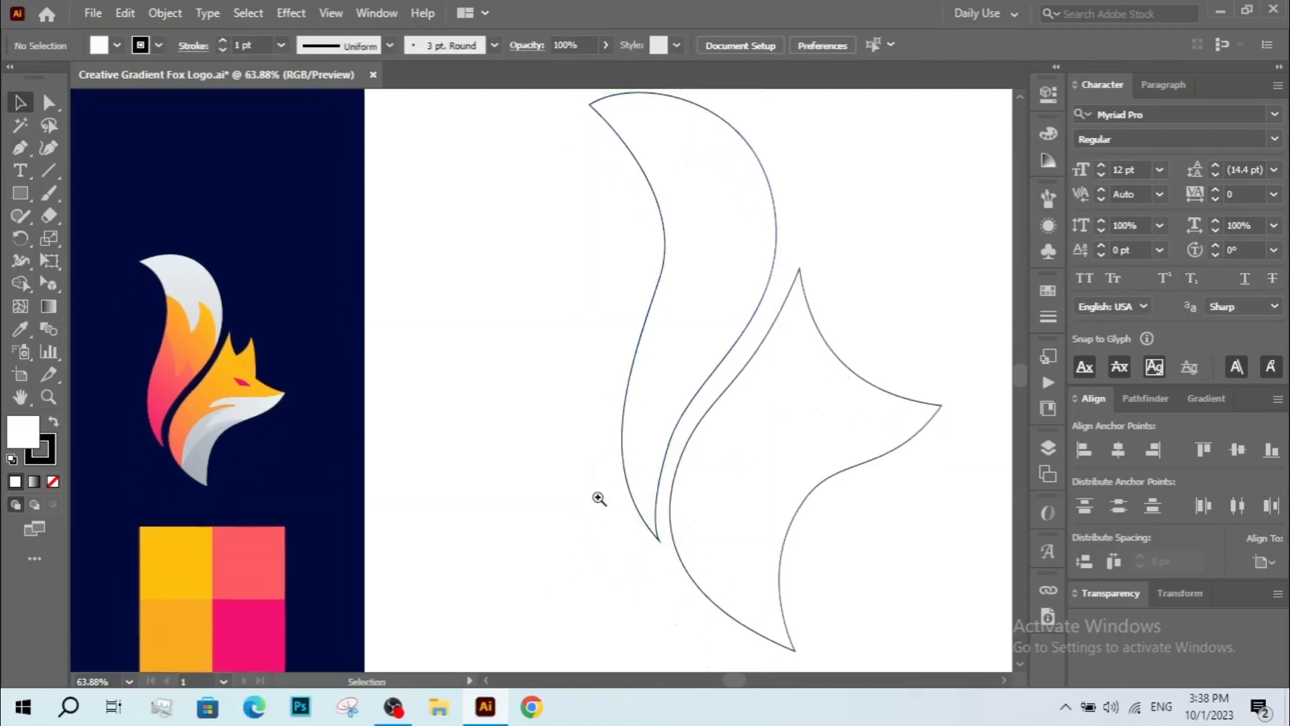
key(ctrl+space)
drag(594, 488, 646, 570)
key(a)
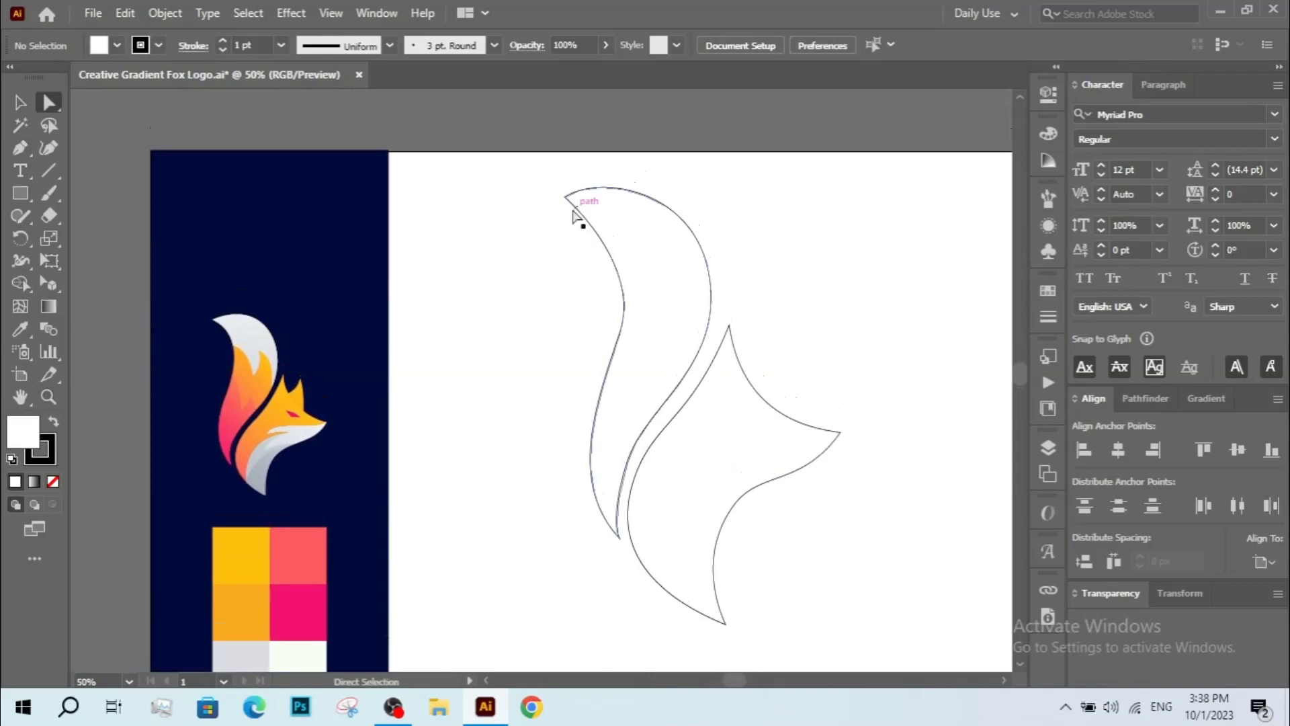
click(566, 199)
drag(569, 201, 607, 179)
drag(696, 189, 694, 201)
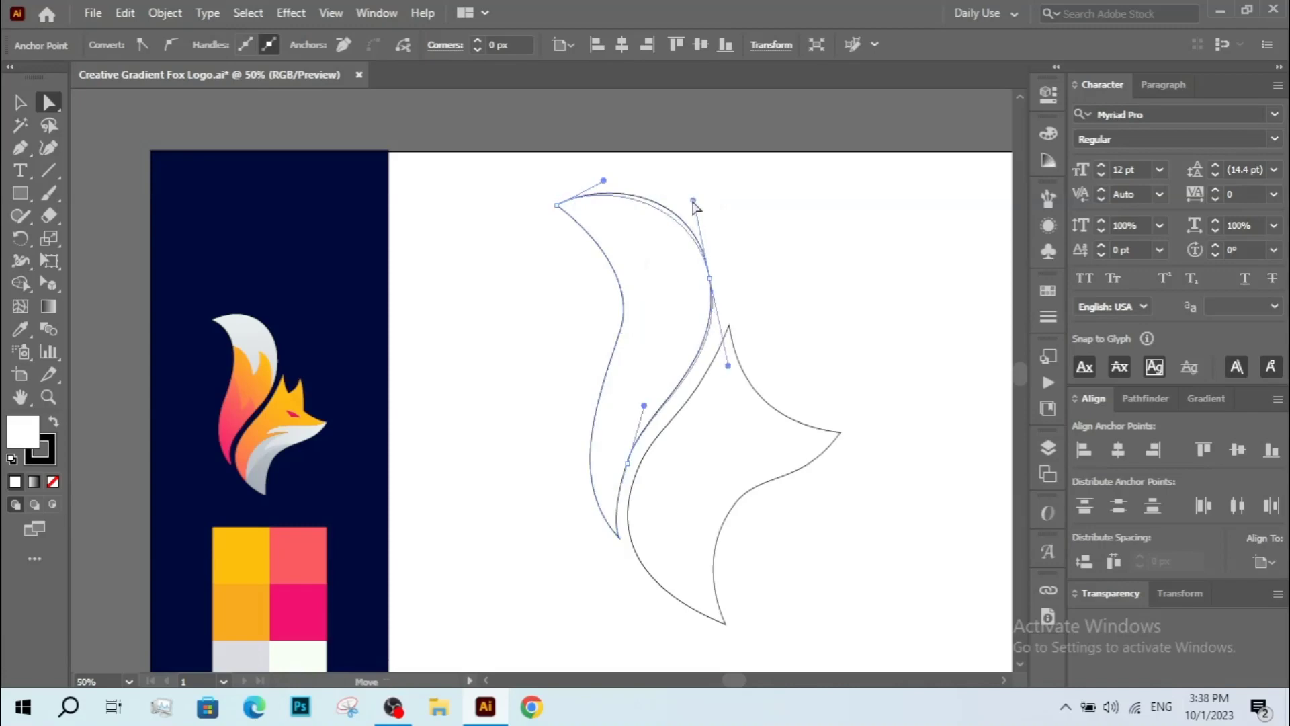
Smooth the tail's outer and inner curves by adjusting their anchor handles.
click(710, 277)
drag(714, 276, 716, 269)
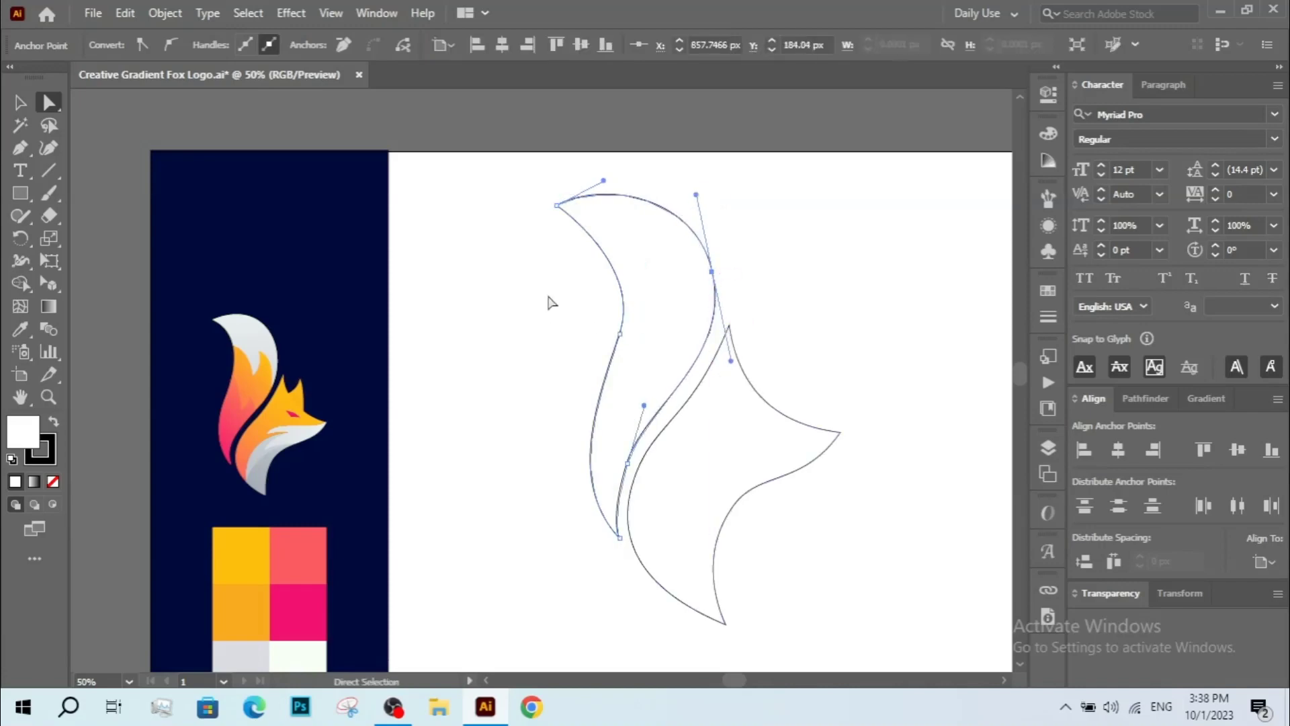
click(620, 332)
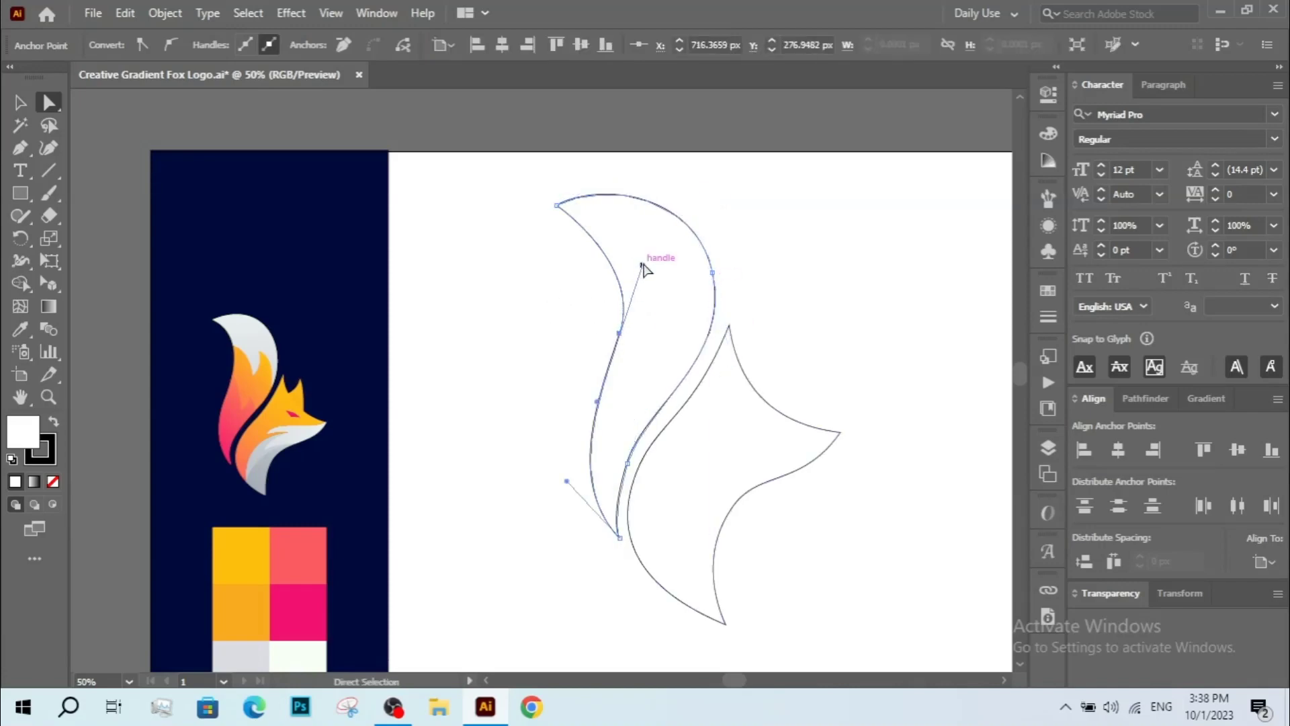
drag(642, 265, 647, 236)
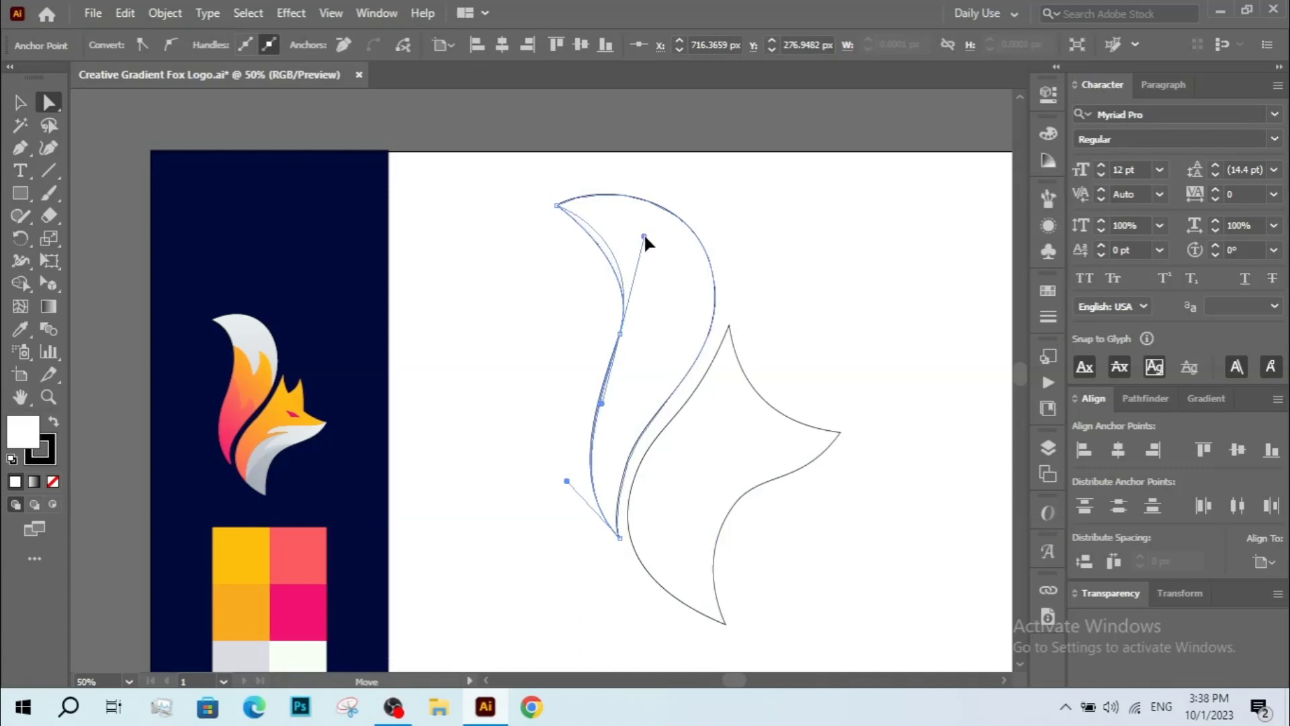
click(581, 391)
Fill the head shape with the yellow swatch colour using the Eyedropper.
key(v)
drag(564, 397, 531, 394)
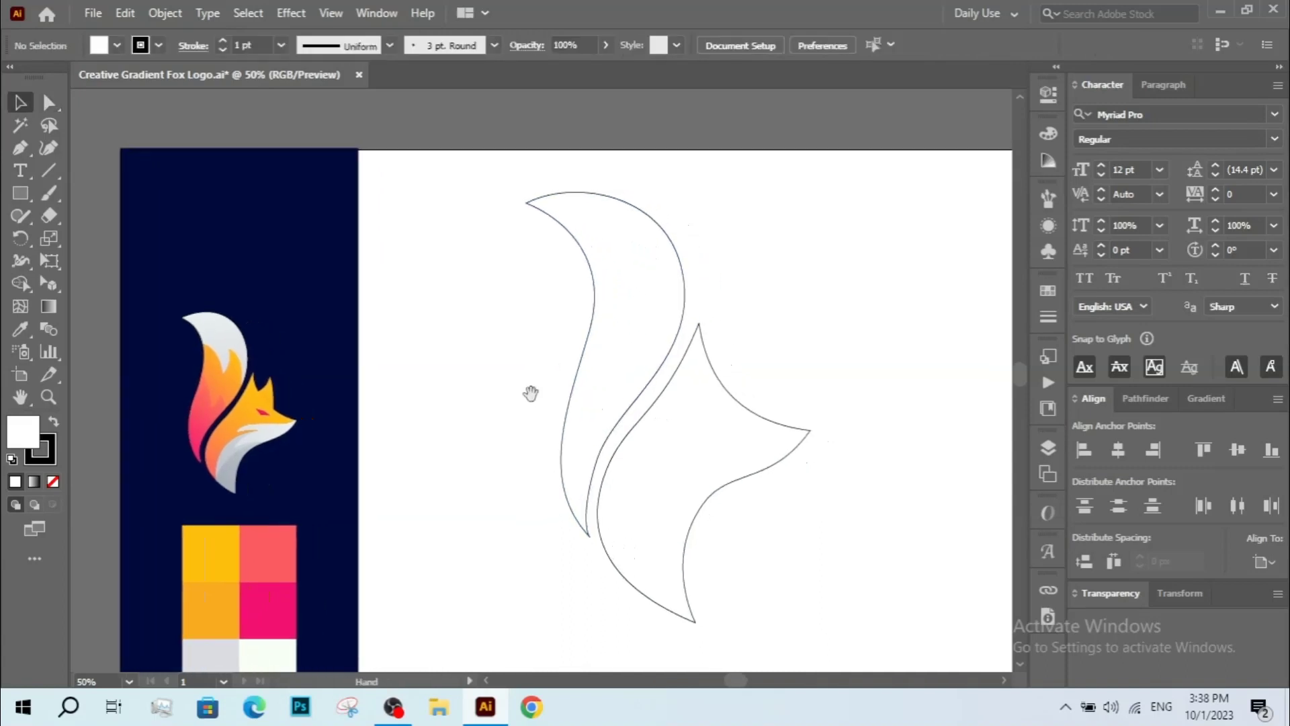
scroll(739, 538, up, 1)
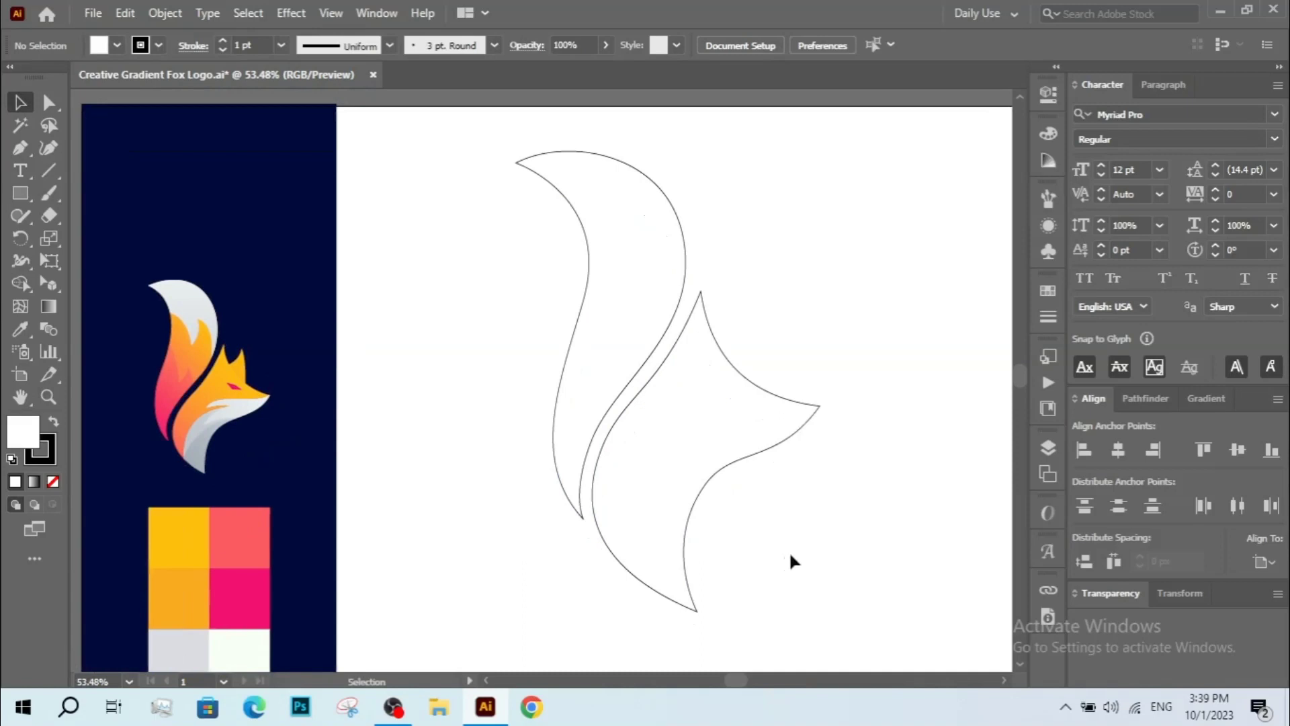
click(699, 506)
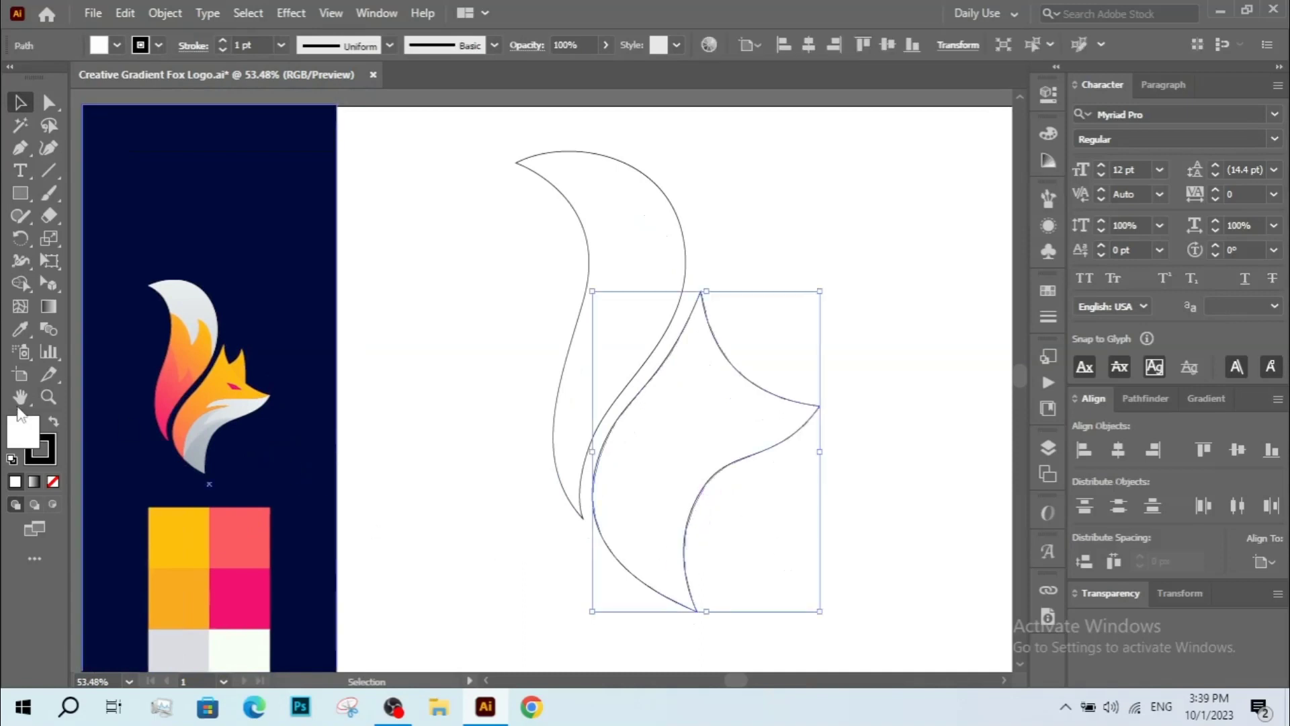
click(19, 330)
click(192, 537)
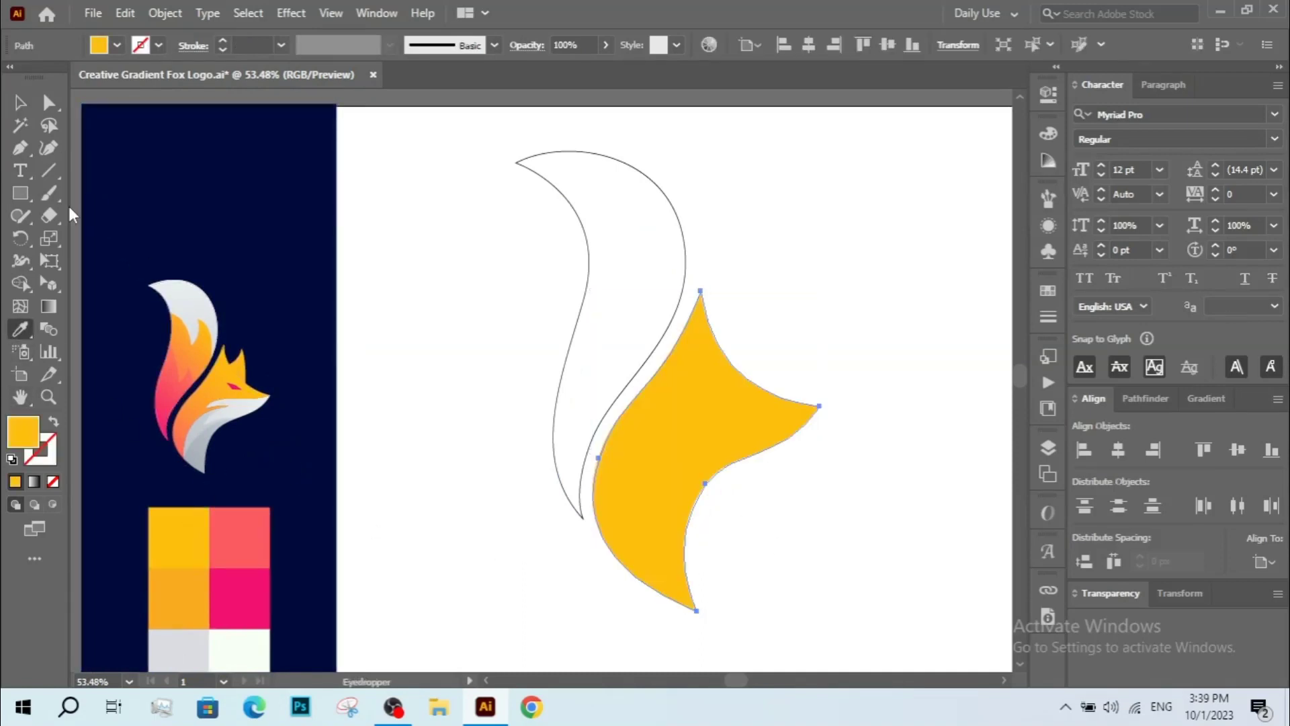
Fill the tail shape with the same yellow swatch colour using the Eyedropper.
click(20, 102)
click(406, 354)
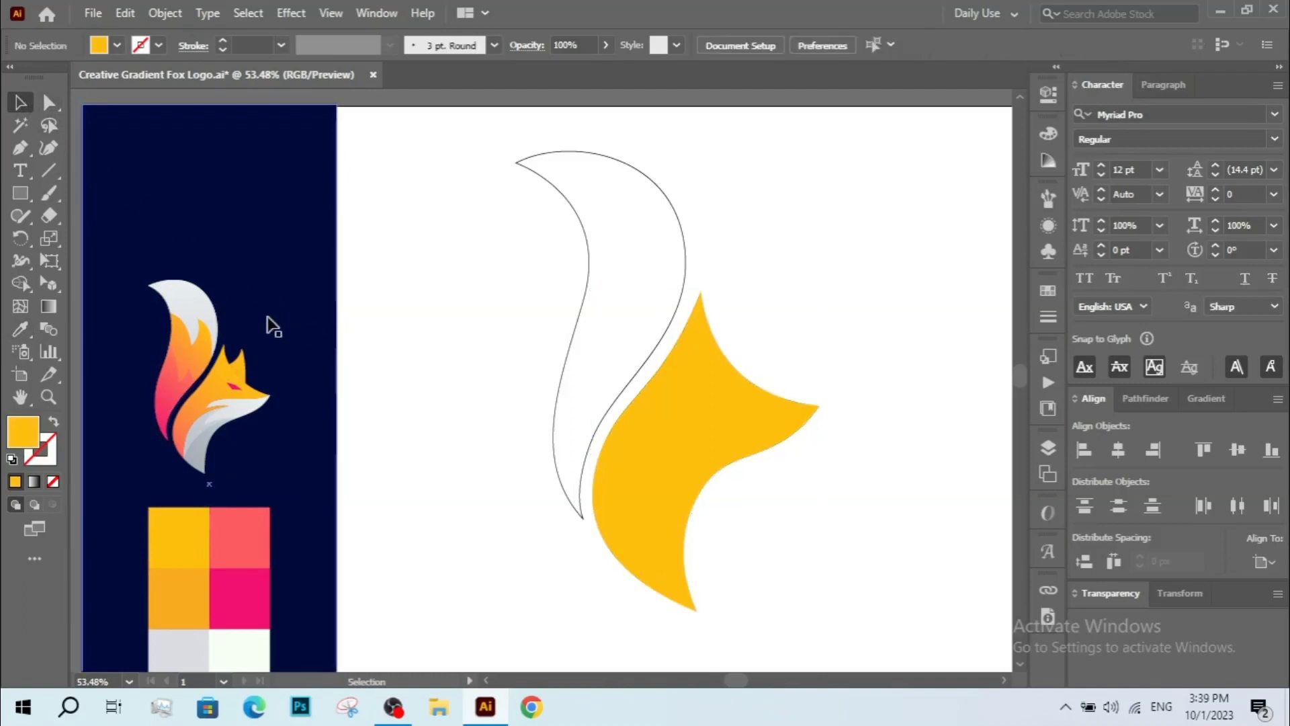
click(574, 334)
key(i)
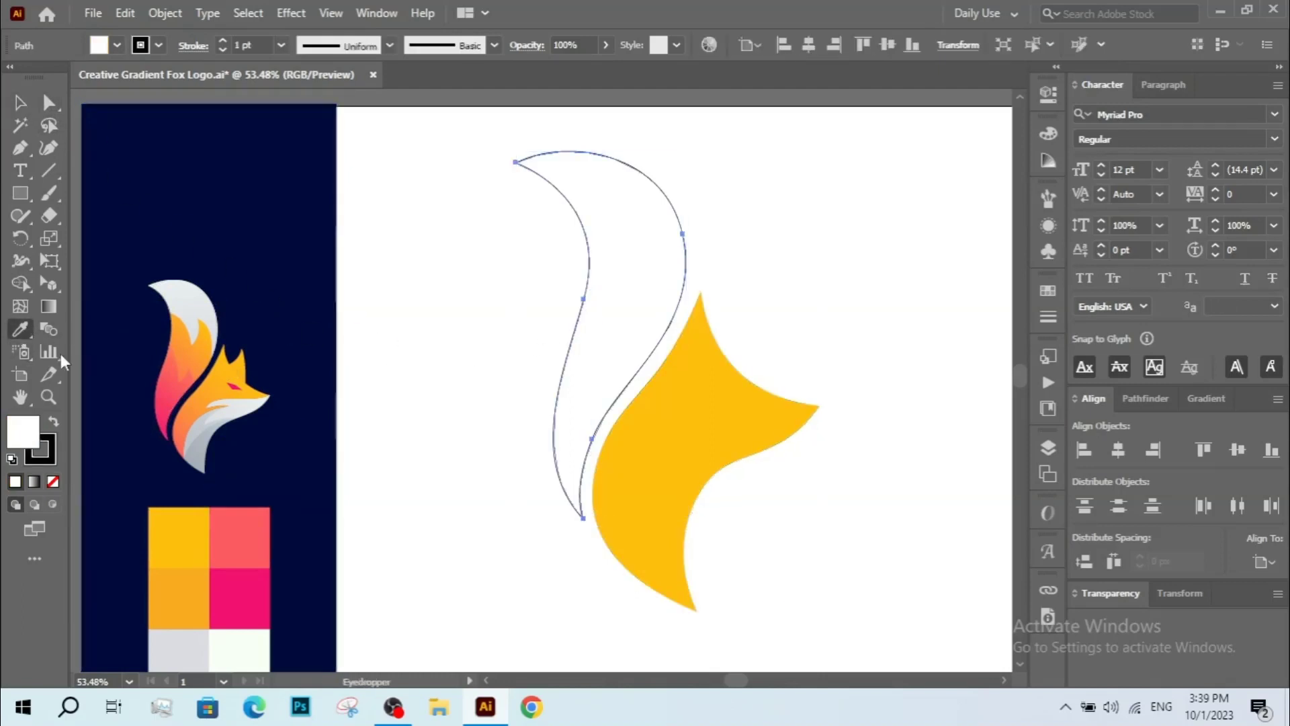
click(203, 589)
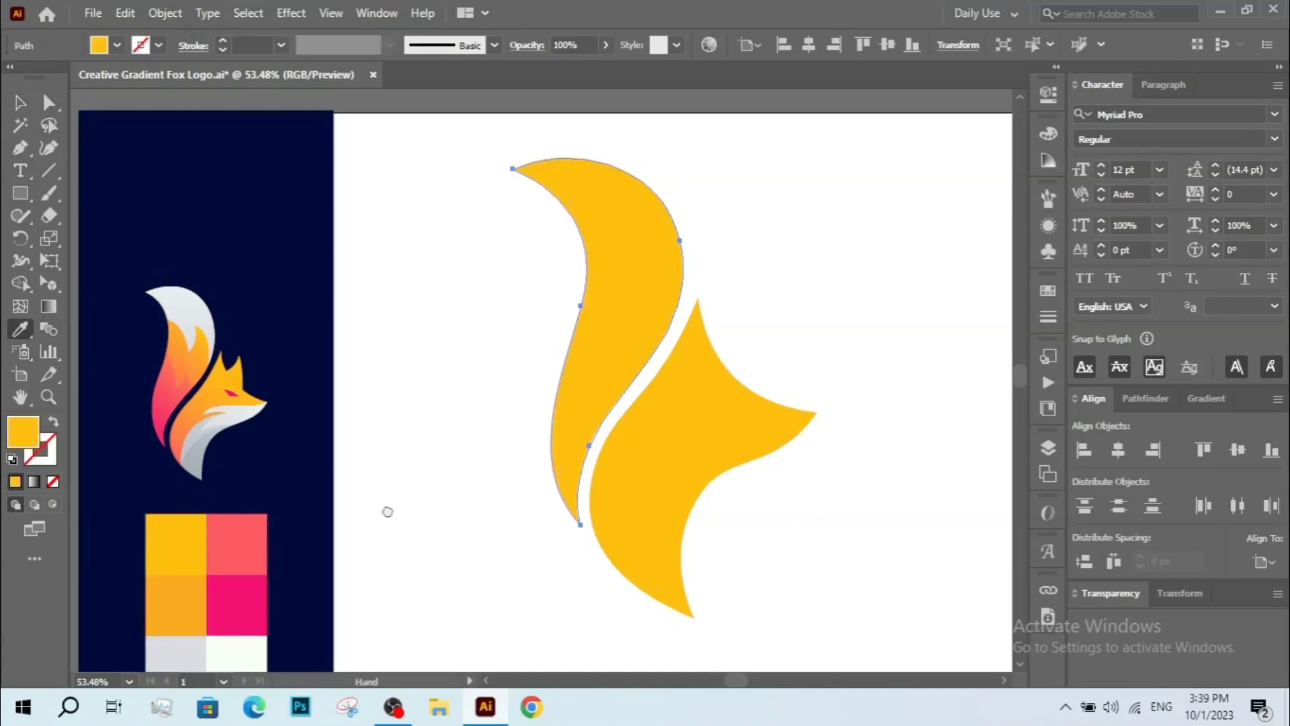
key(v)
click(437, 494)
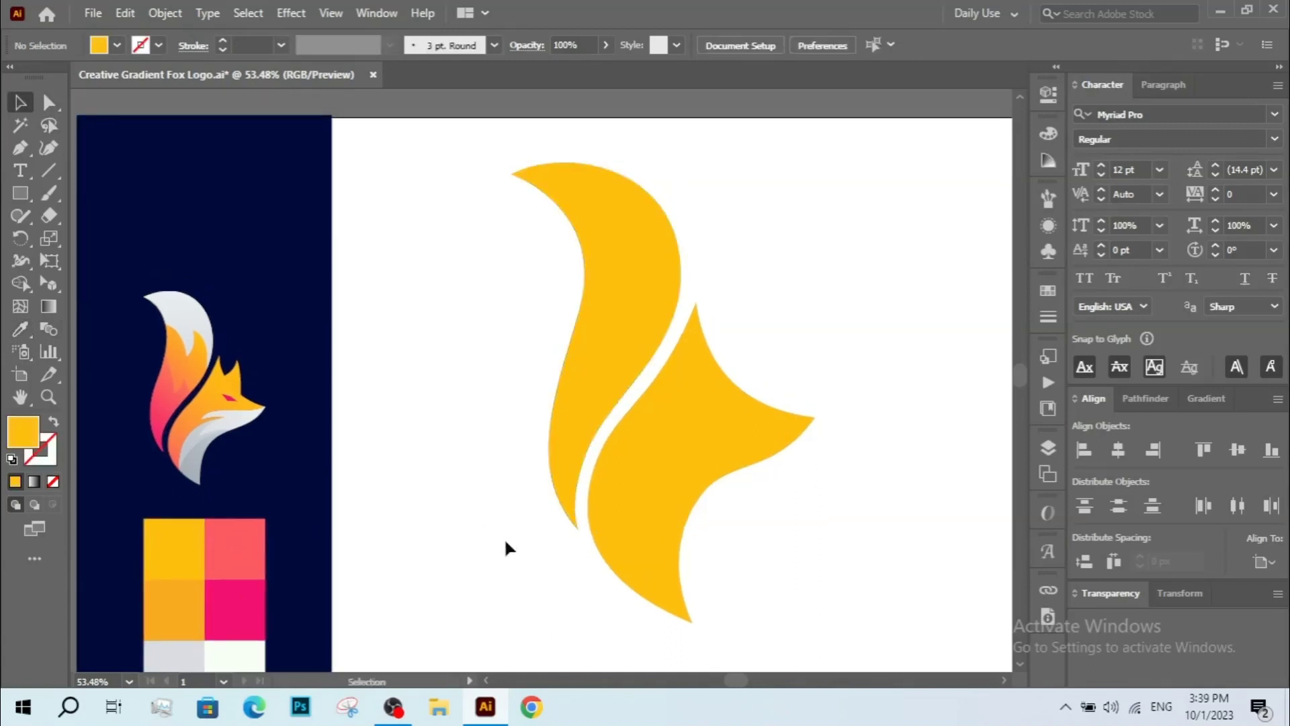
Select both shapes and apply a linear gradient, removing the black stop and moving the colour stop to the end.
click(665, 470)
drag(492, 325, 744, 343)
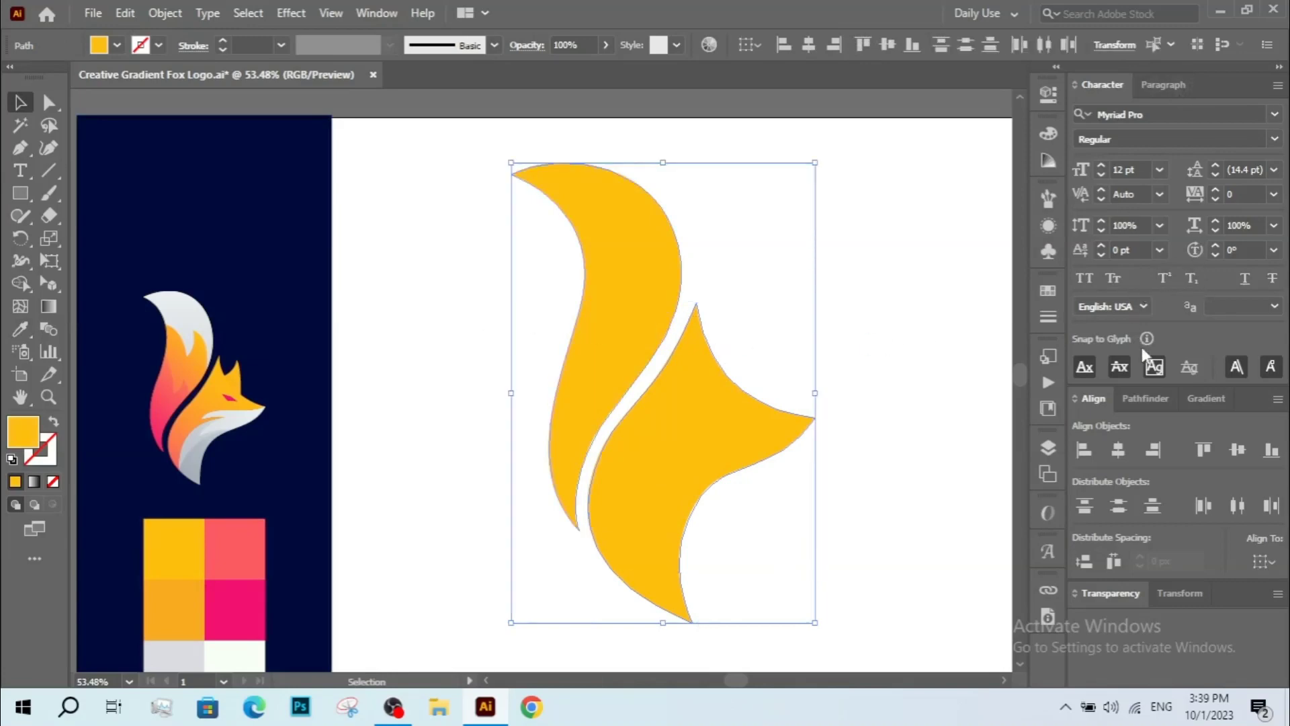
click(1202, 398)
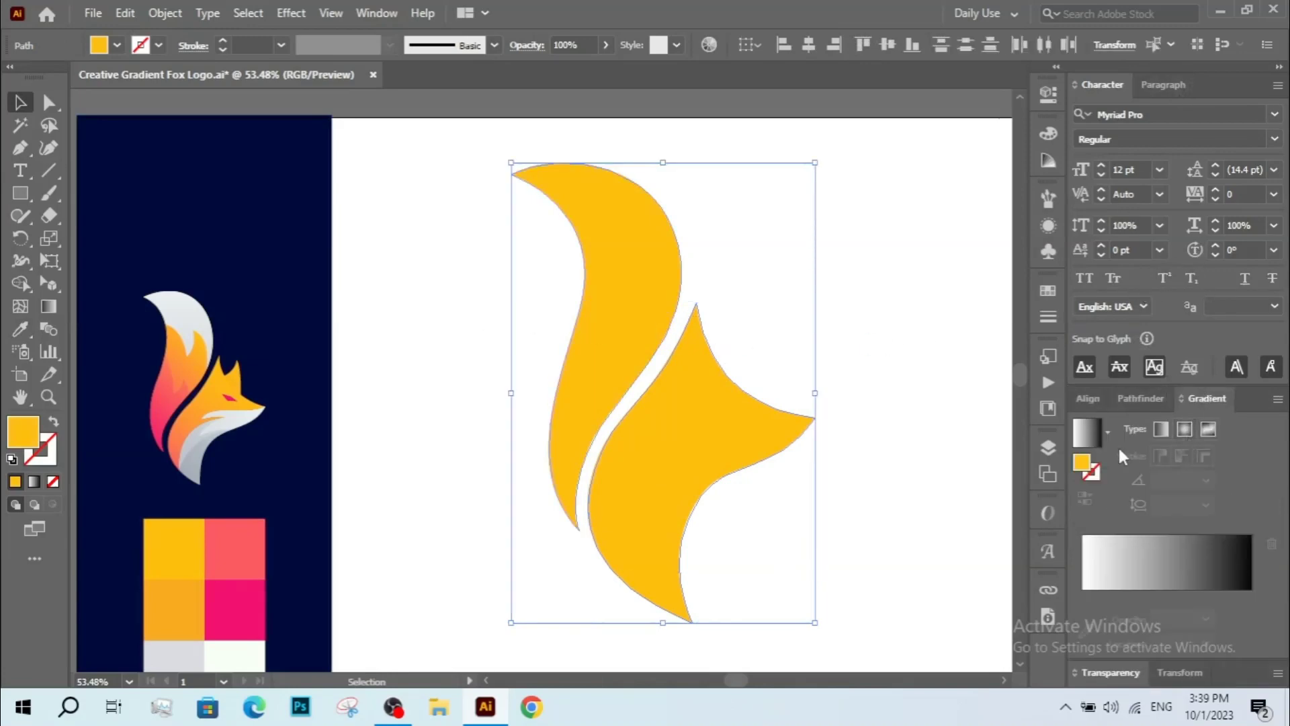
click(1138, 594)
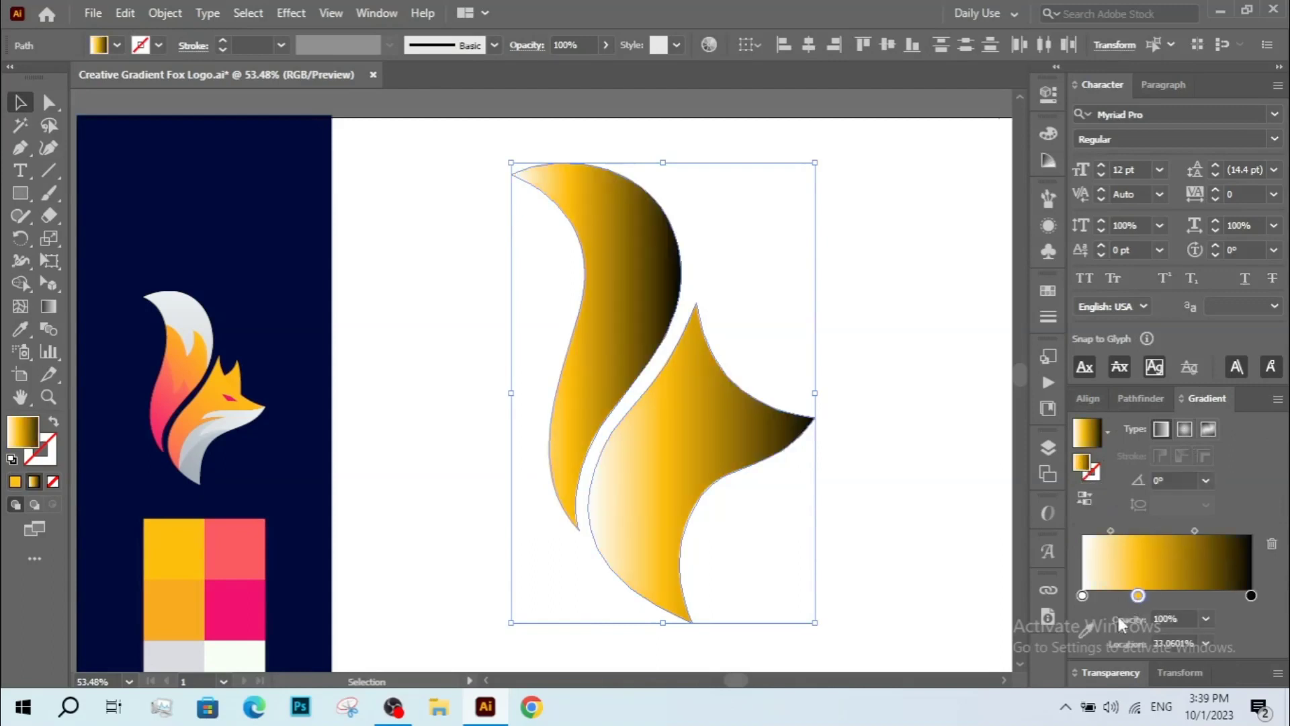
drag(1251, 597, 1242, 644)
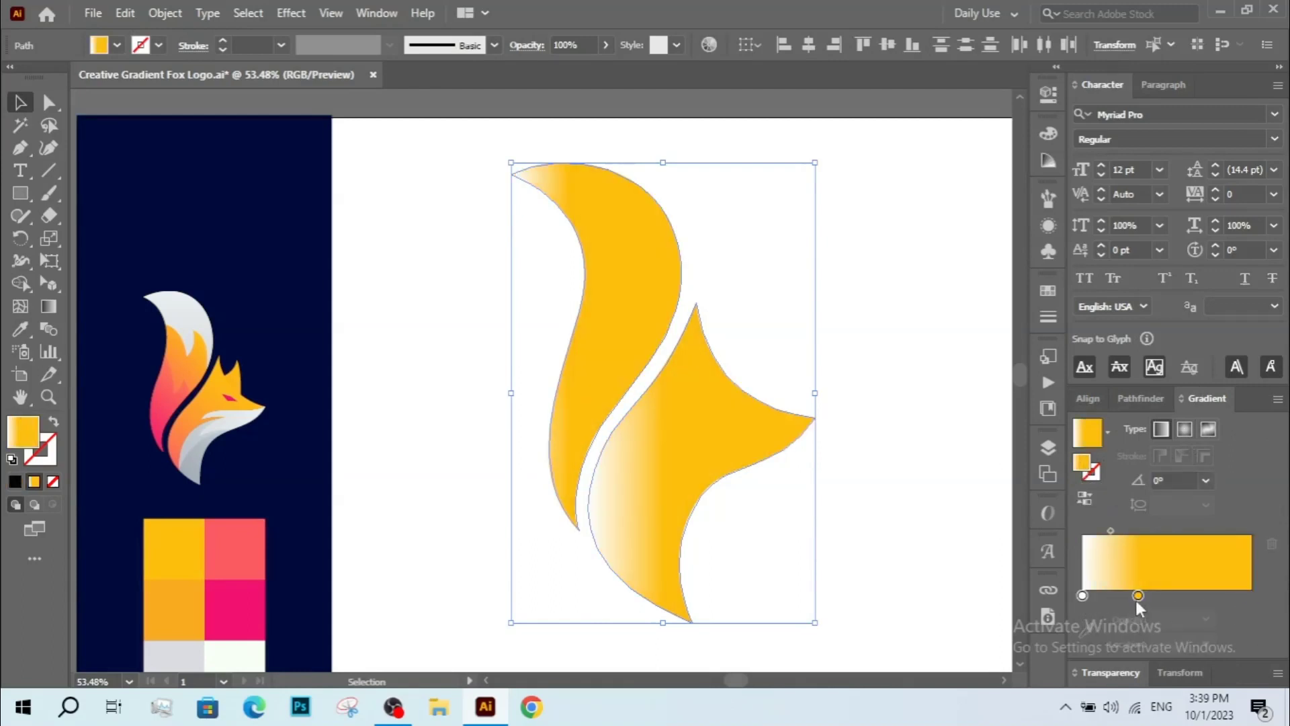
drag(1138, 596, 1252, 597)
Set the gradient's left stop to the darker orange swatch colour.
click(1082, 596)
click(1086, 630)
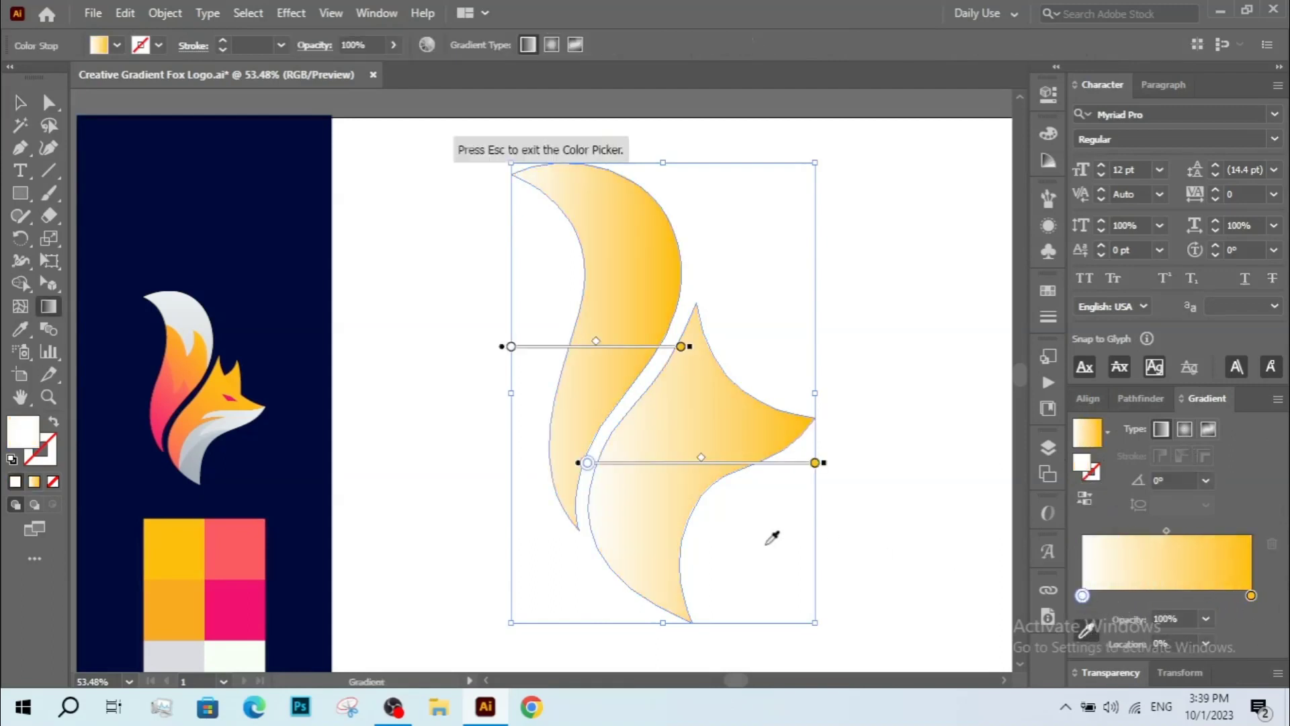
click(176, 604)
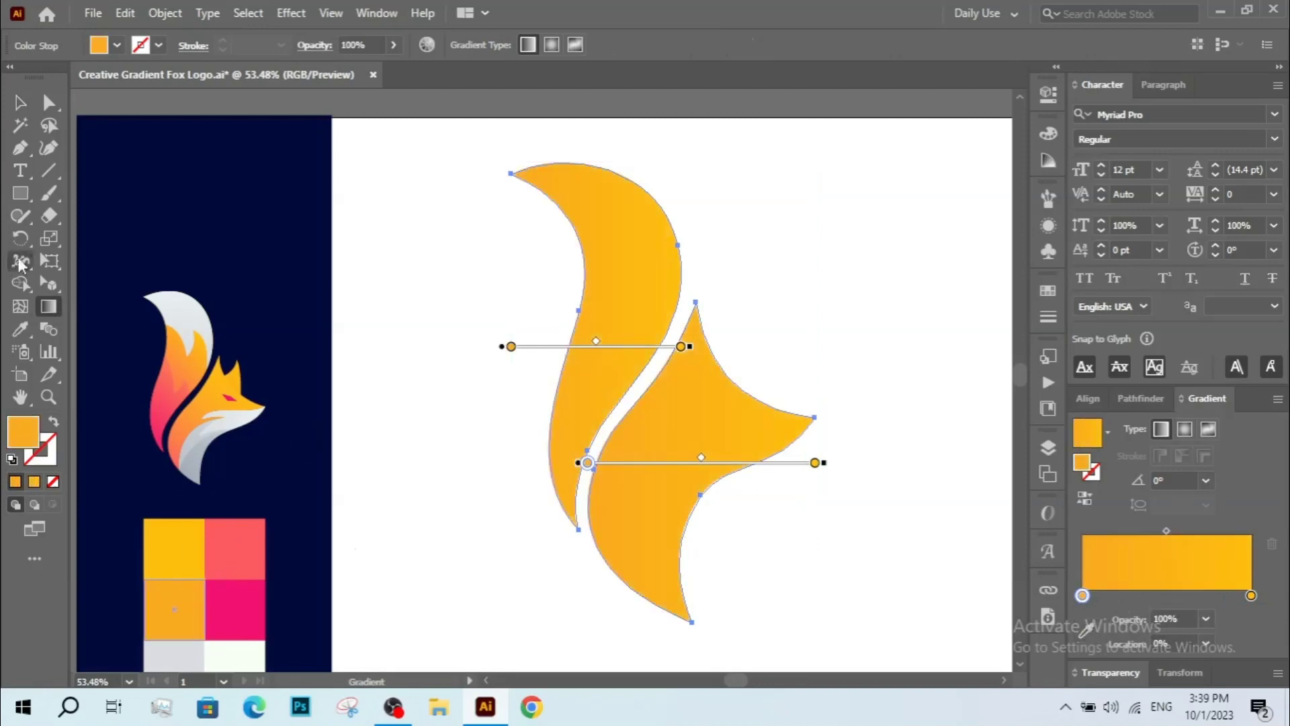
Select only the head shape and set its right gradient stop to the coral swatch colour.
click(47, 104)
click(461, 464)
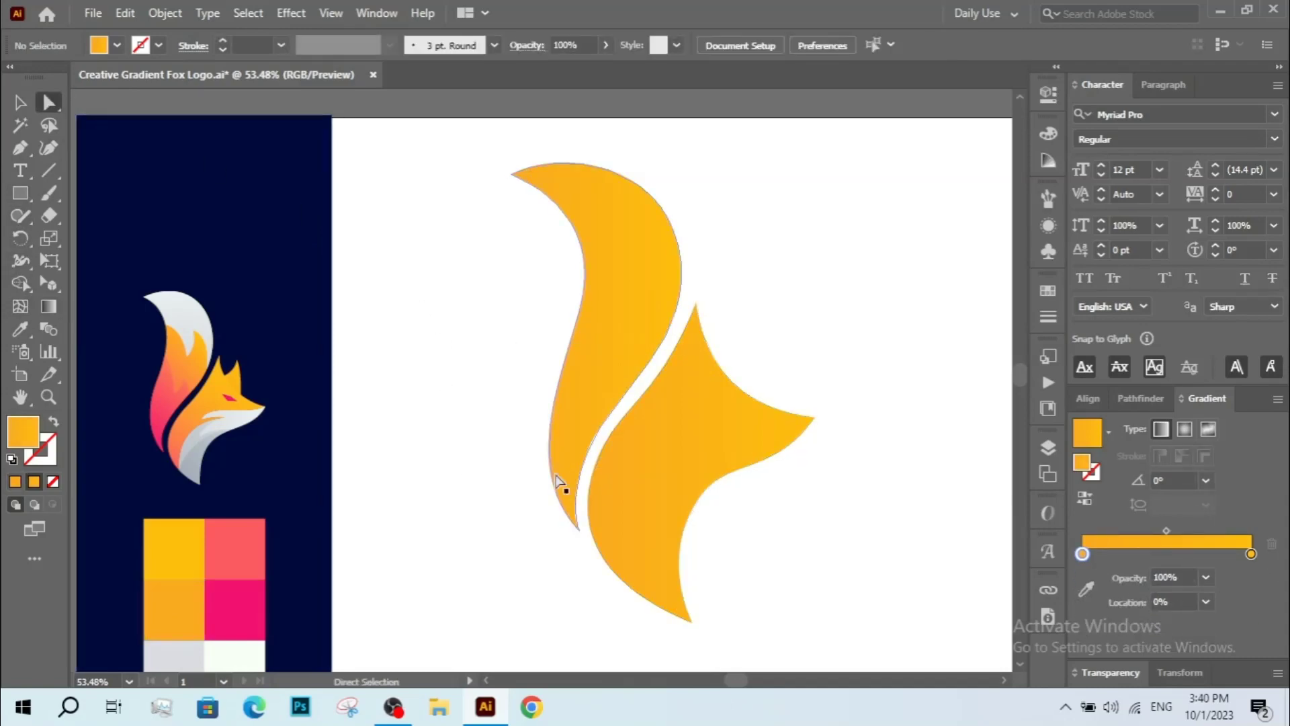
click(682, 474)
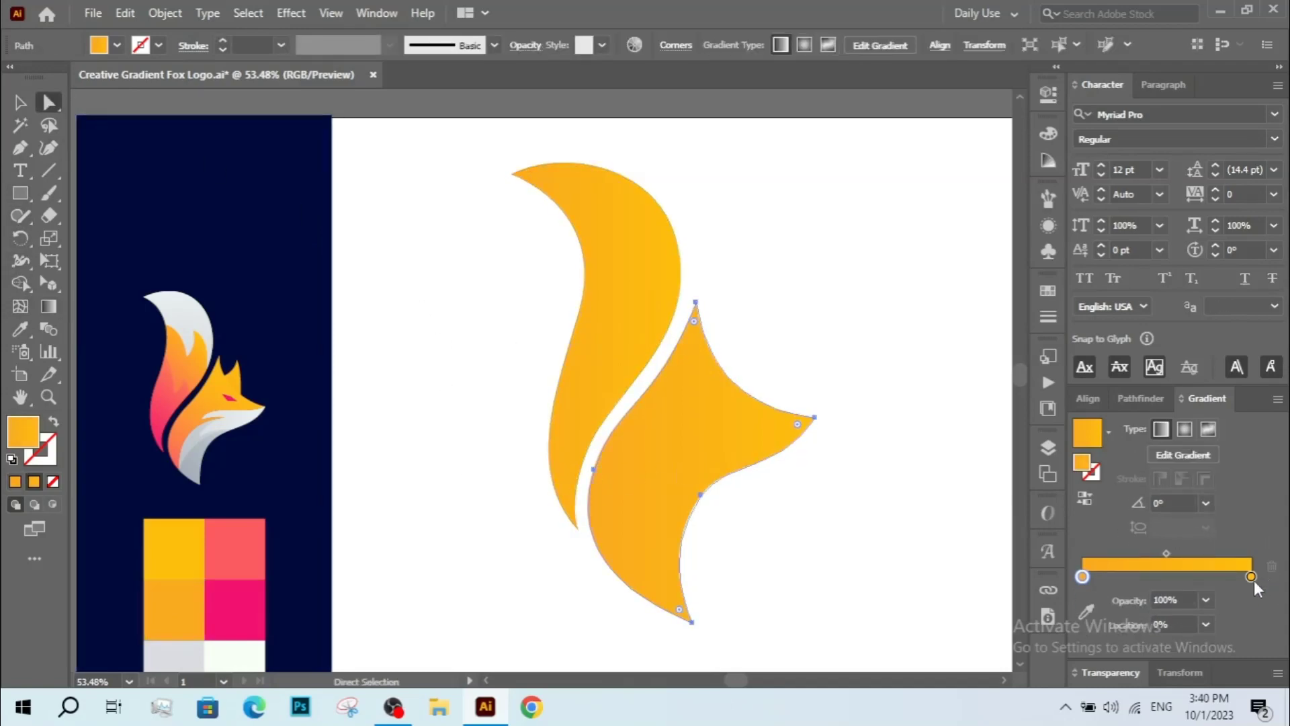
click(1085, 611)
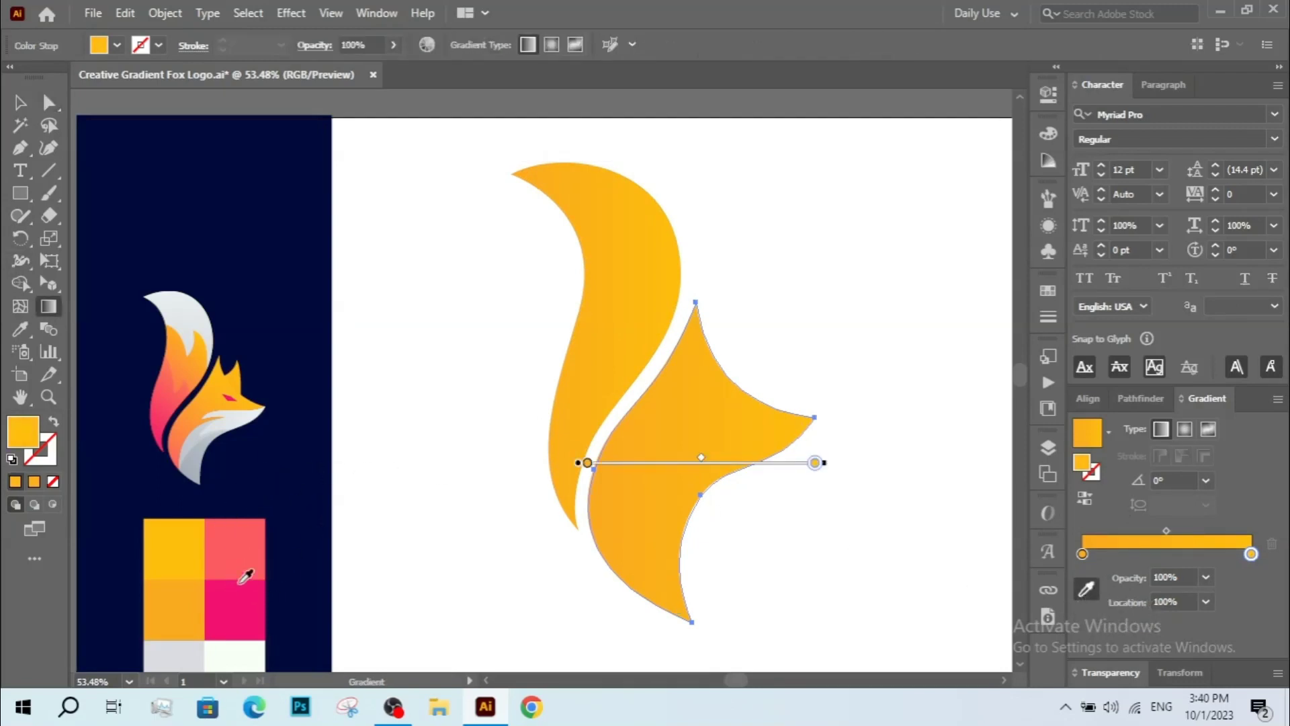
click(244, 557)
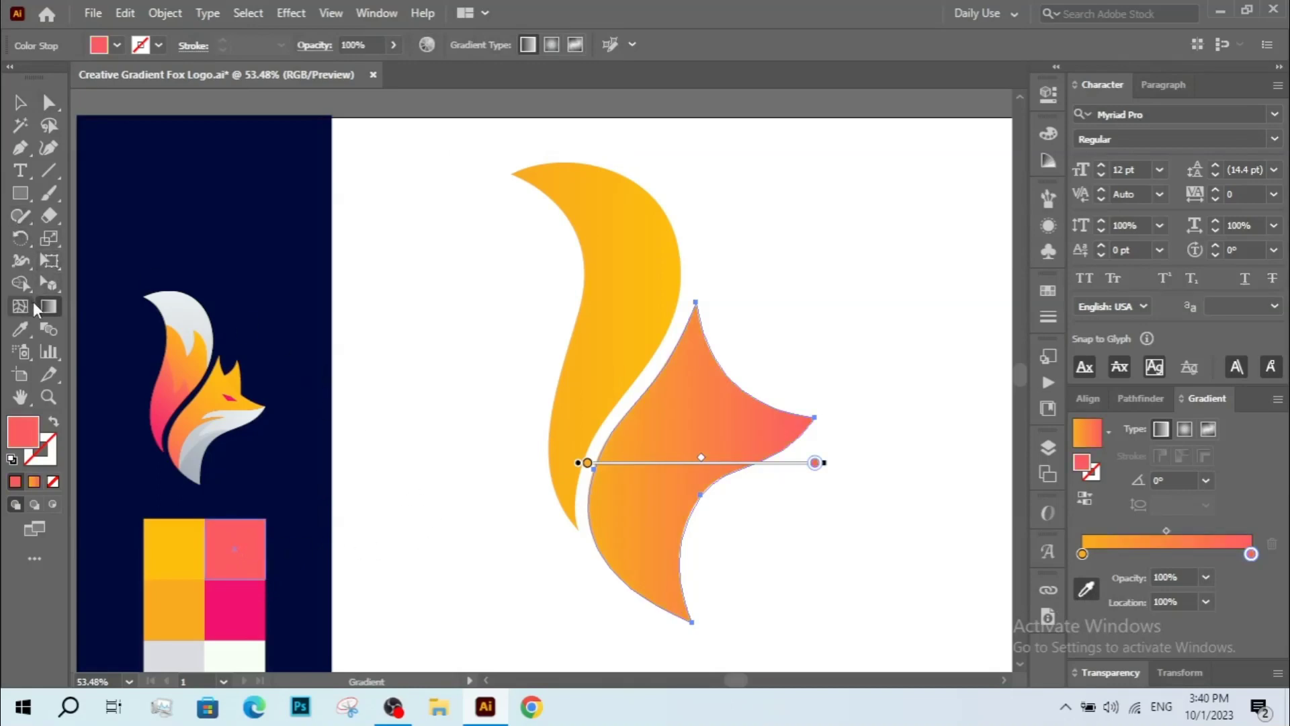
Redirect the head shape's gradient diagonally, from its upper-right tip down to its lower-left corner.
click(20, 102)
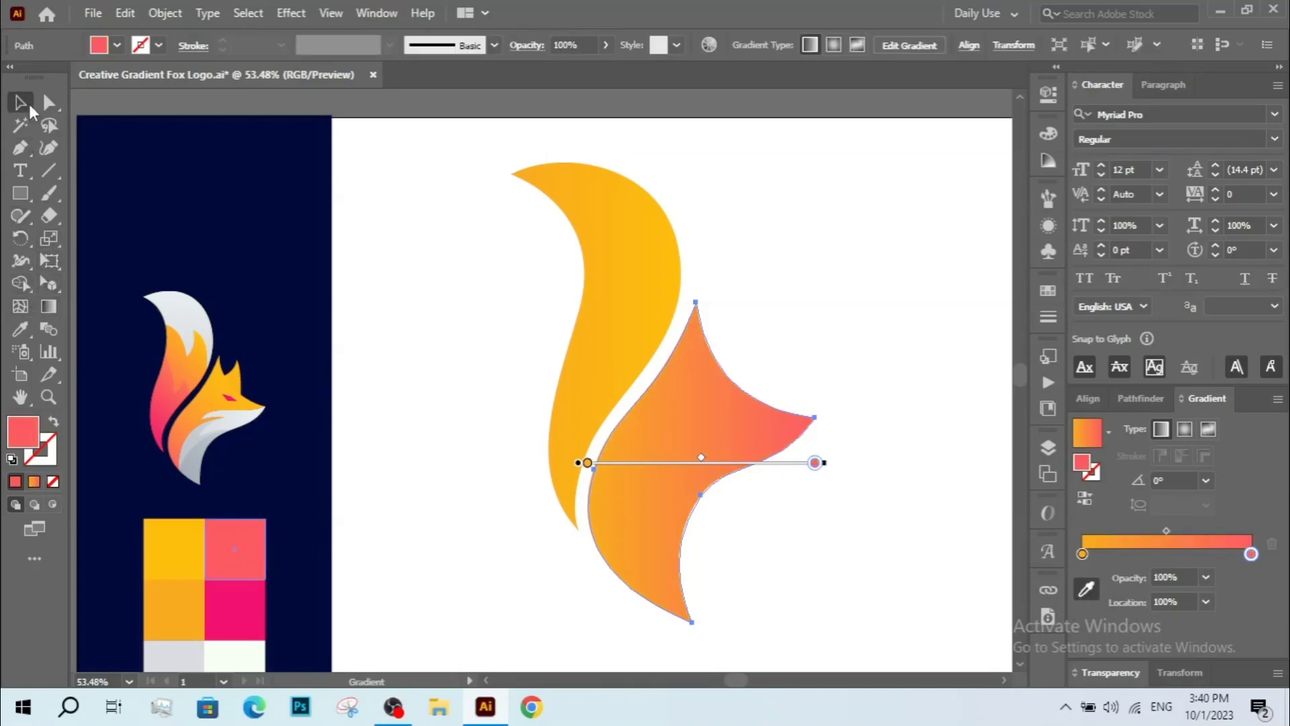
click(49, 306)
drag(783, 363, 570, 600)
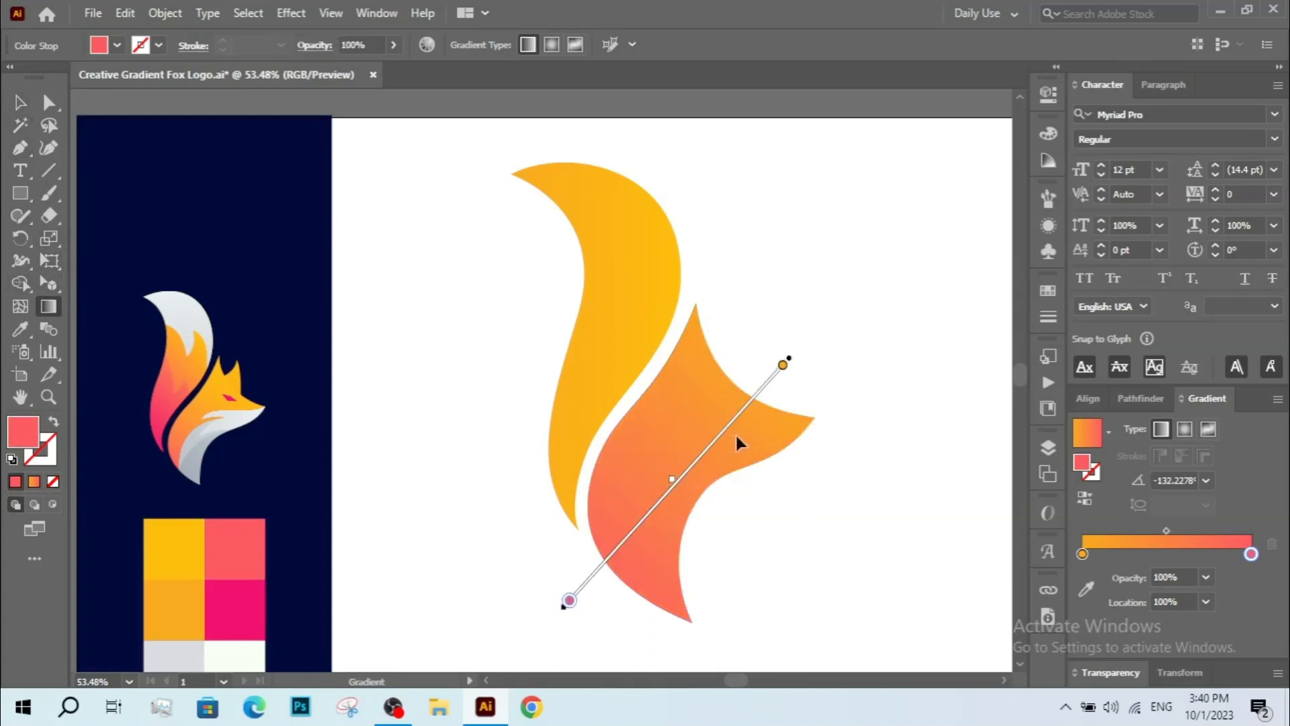
drag(780, 378, 533, 620)
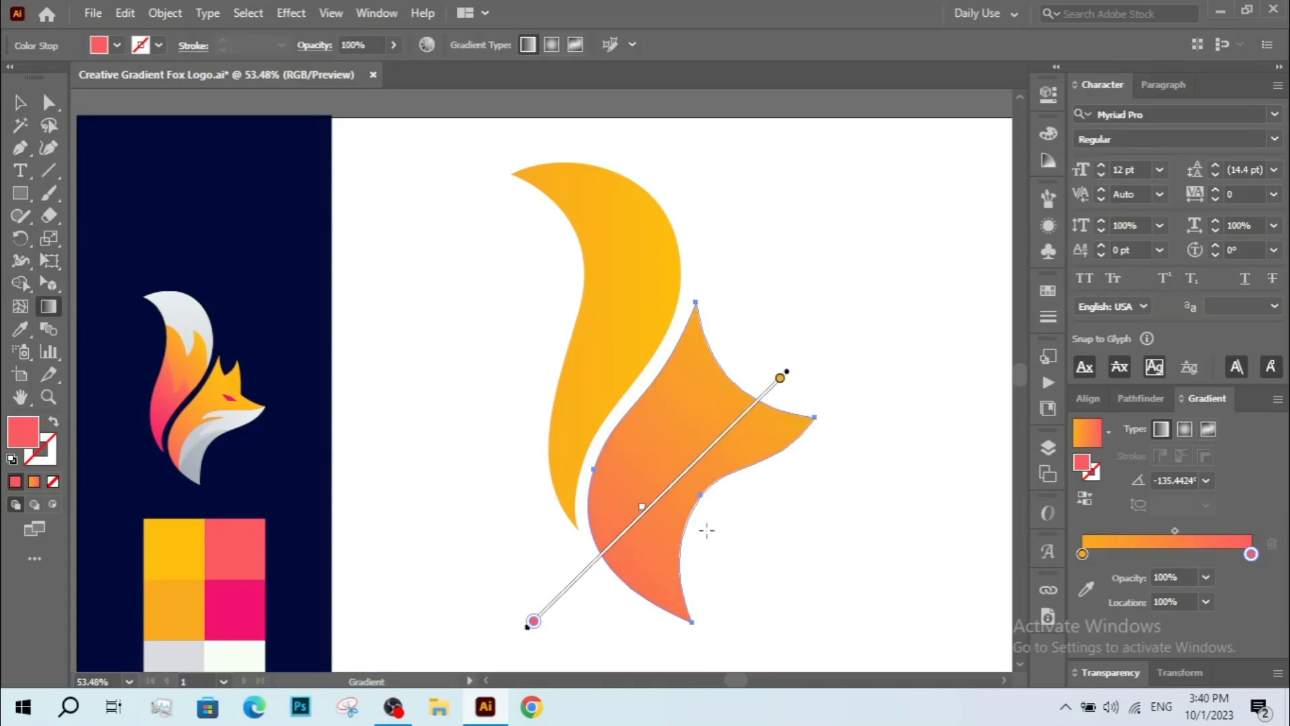
drag(731, 528, 724, 528)
key(v)
click(763, 573)
drag(763, 573, 736, 564)
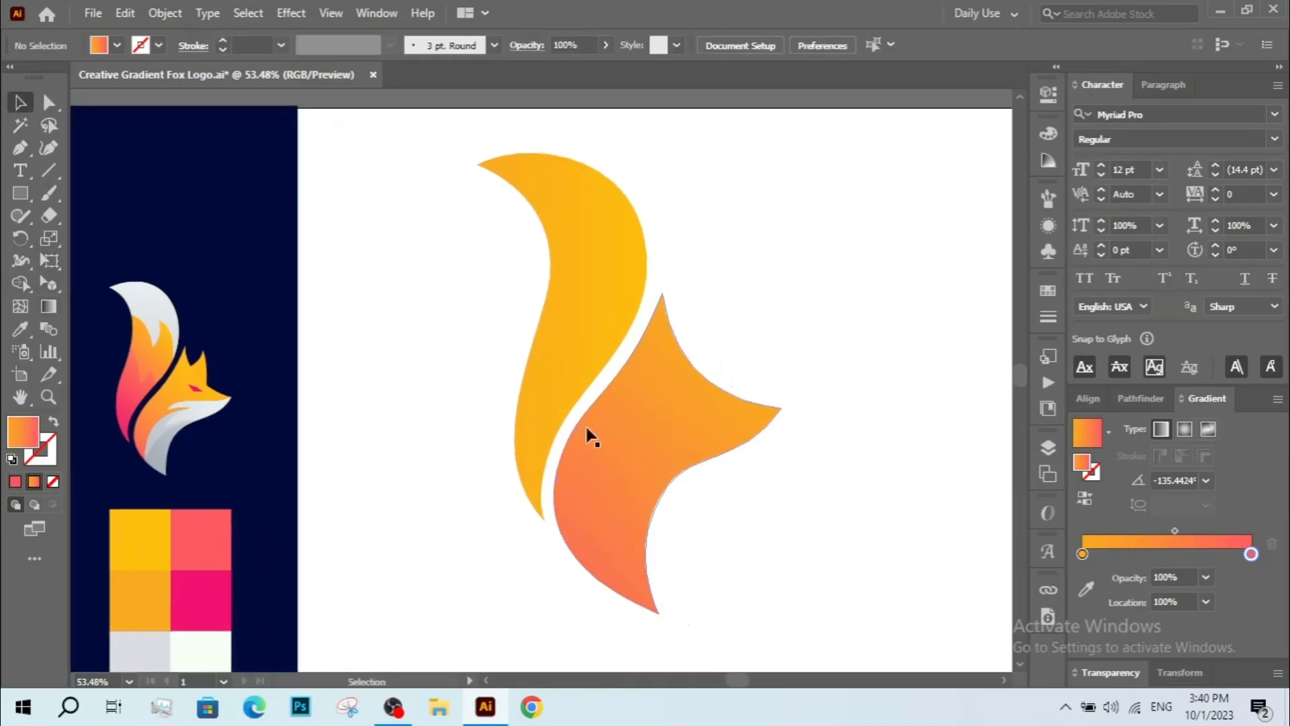
Start a cheek path with the Pen tool, curving from the head's right tip inward and down to its lower-left edge.
click(20, 148)
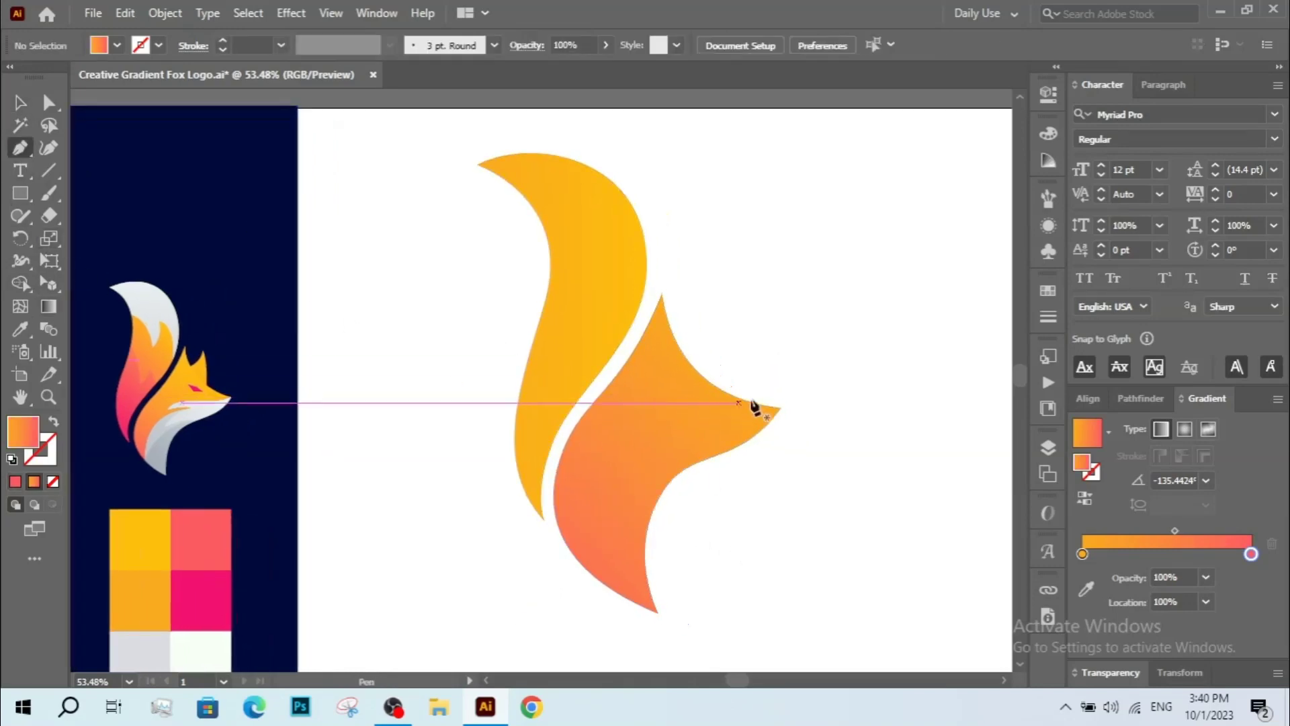
drag(781, 408, 755, 425)
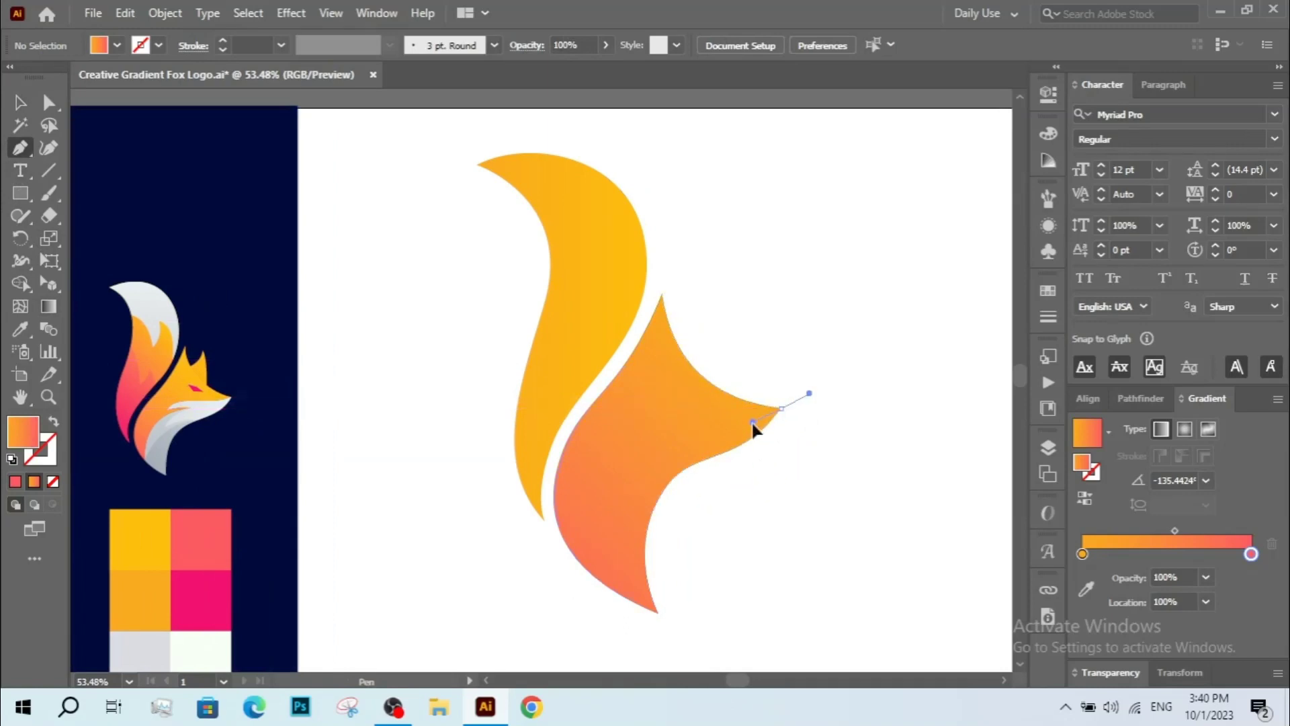
drag(611, 454, 578, 495)
key(ctrl)
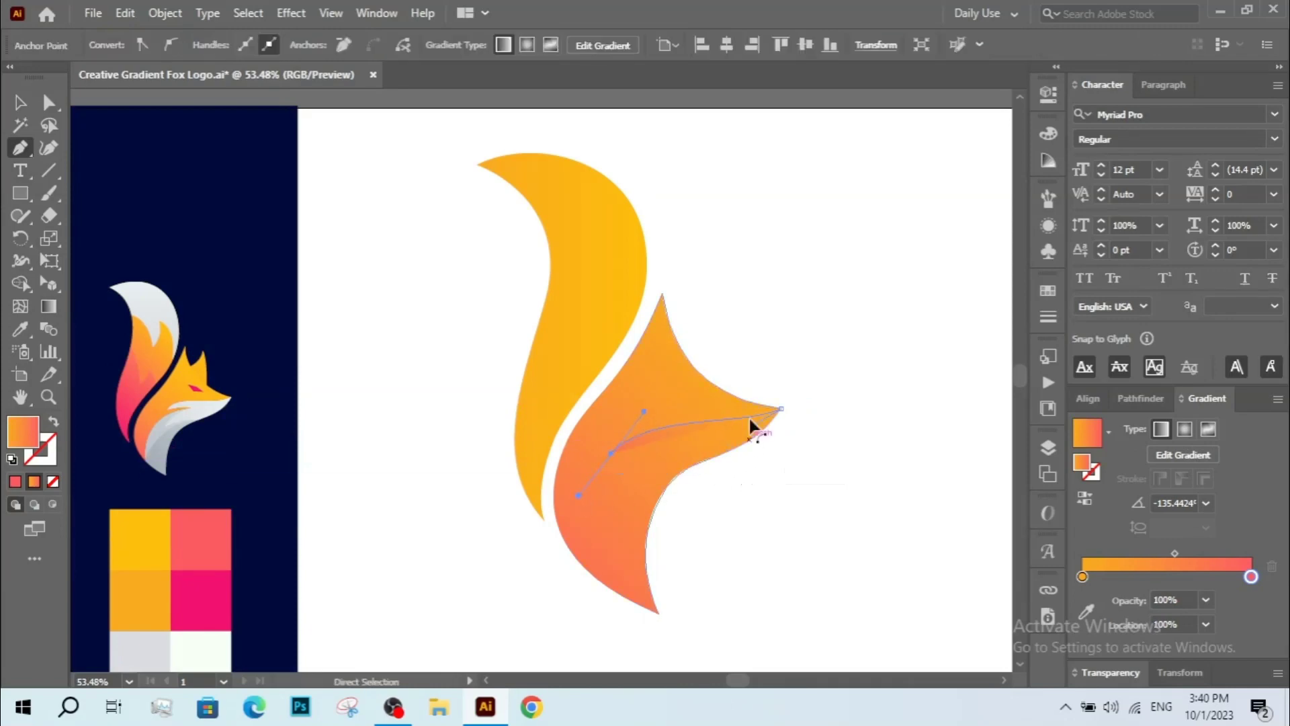
drag(727, 449, 666, 458)
click(611, 453)
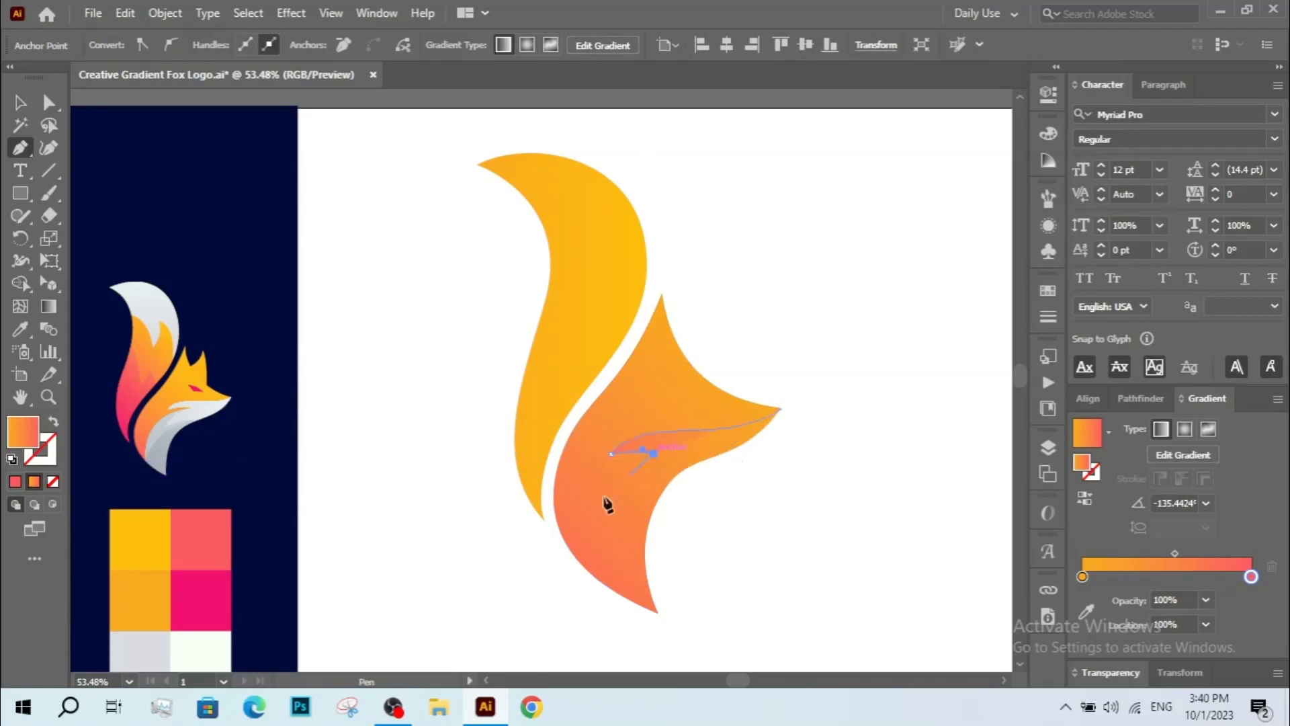
drag(583, 587, 571, 502)
drag(581, 424, 580, 481)
key(z)
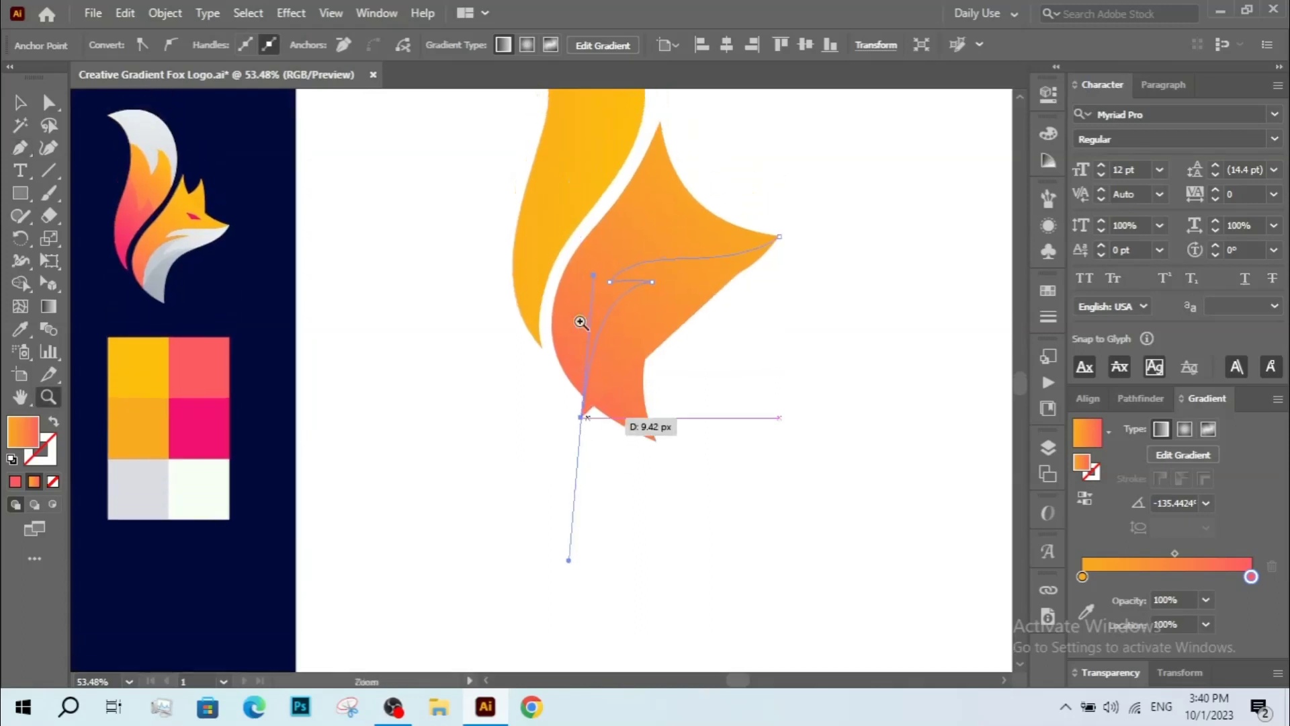
drag(504, 150, 832, 535)
drag(740, 467, 736, 486)
key(v)
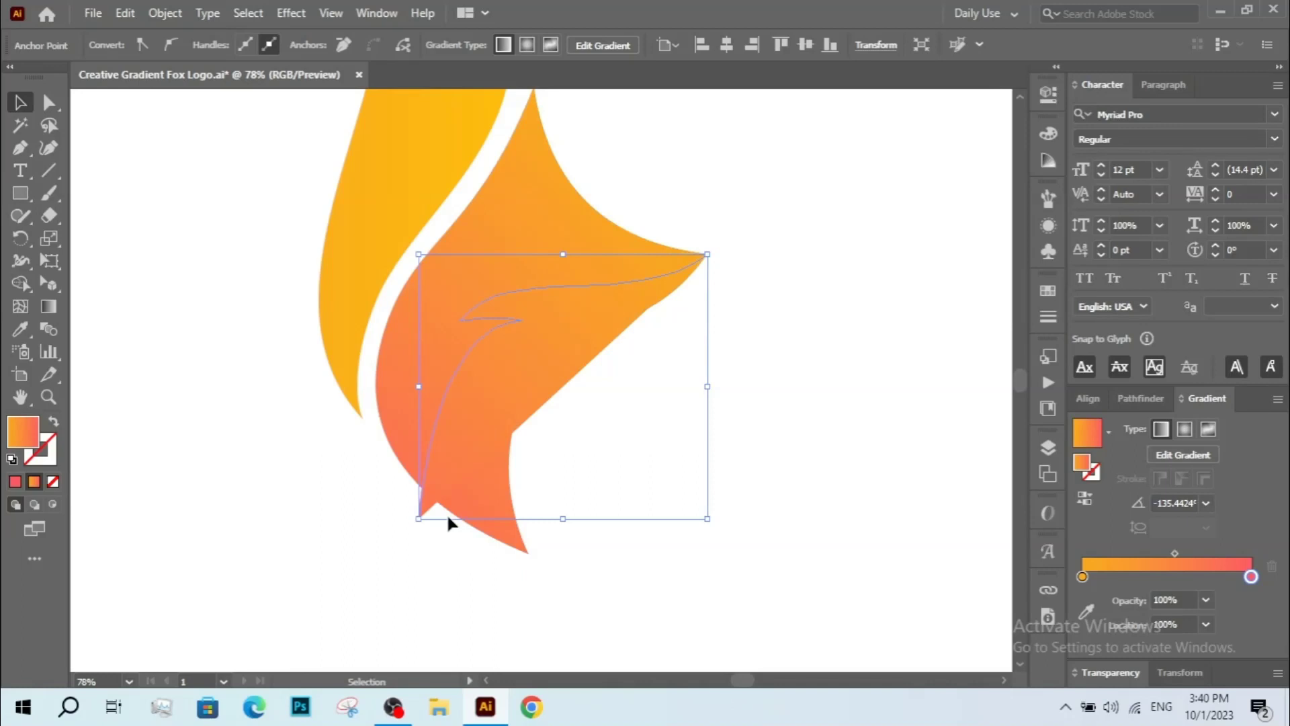
Continue the cheek path with straight corner points outside the head and close it at the head's right tip.
key(p)
click(418, 518)
click(619, 625)
click(651, 306)
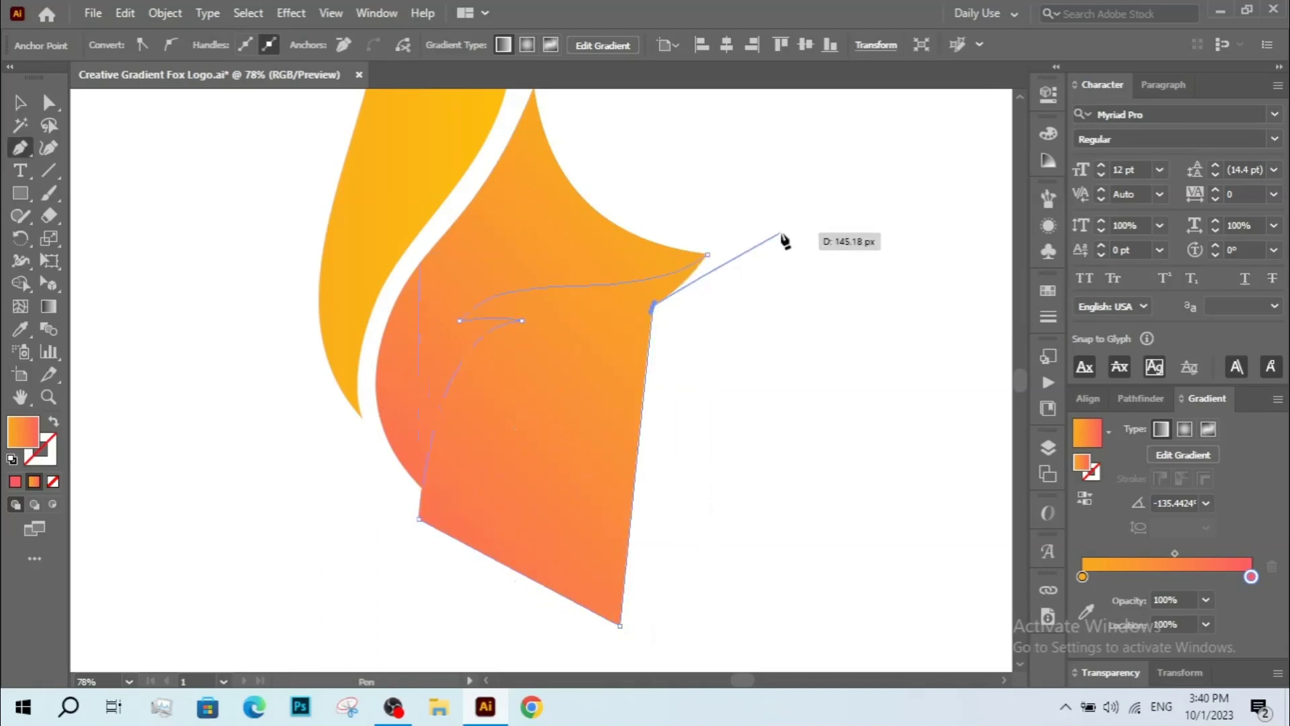
click(781, 234)
key(ctrl+z)
key(ctrl+z)
click(760, 296)
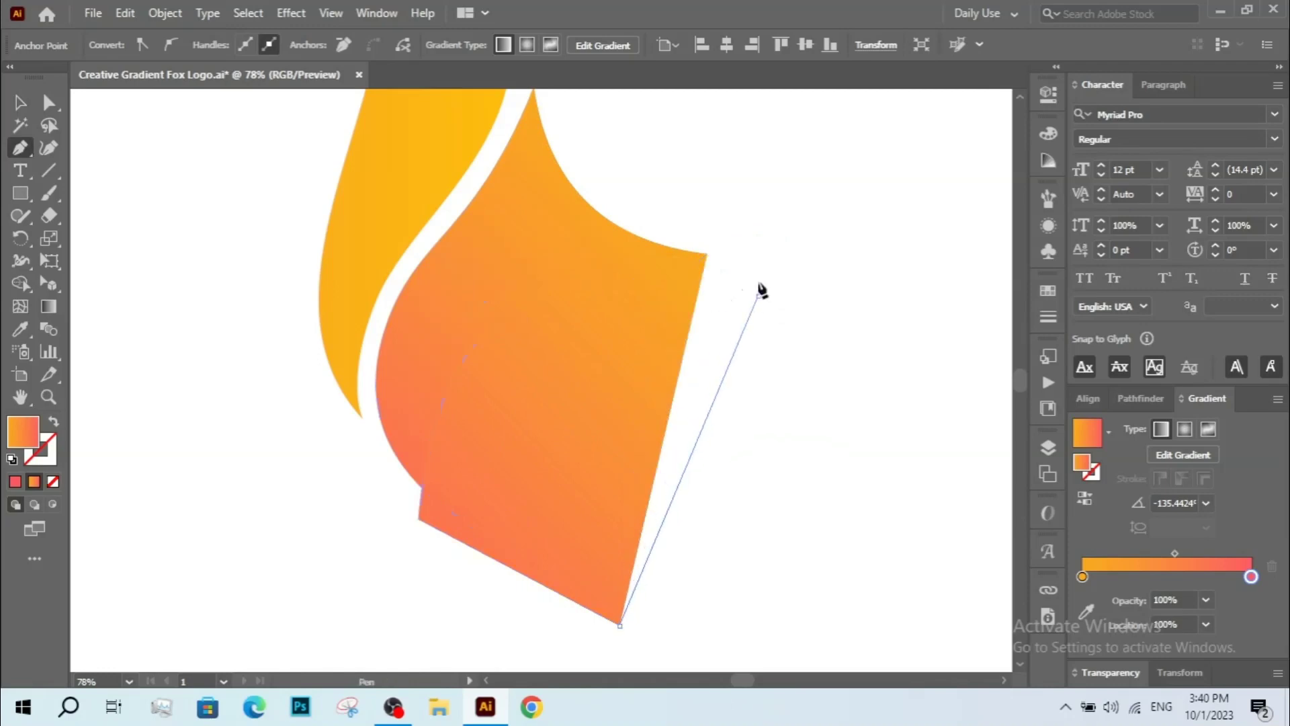
click(705, 256)
key(v)
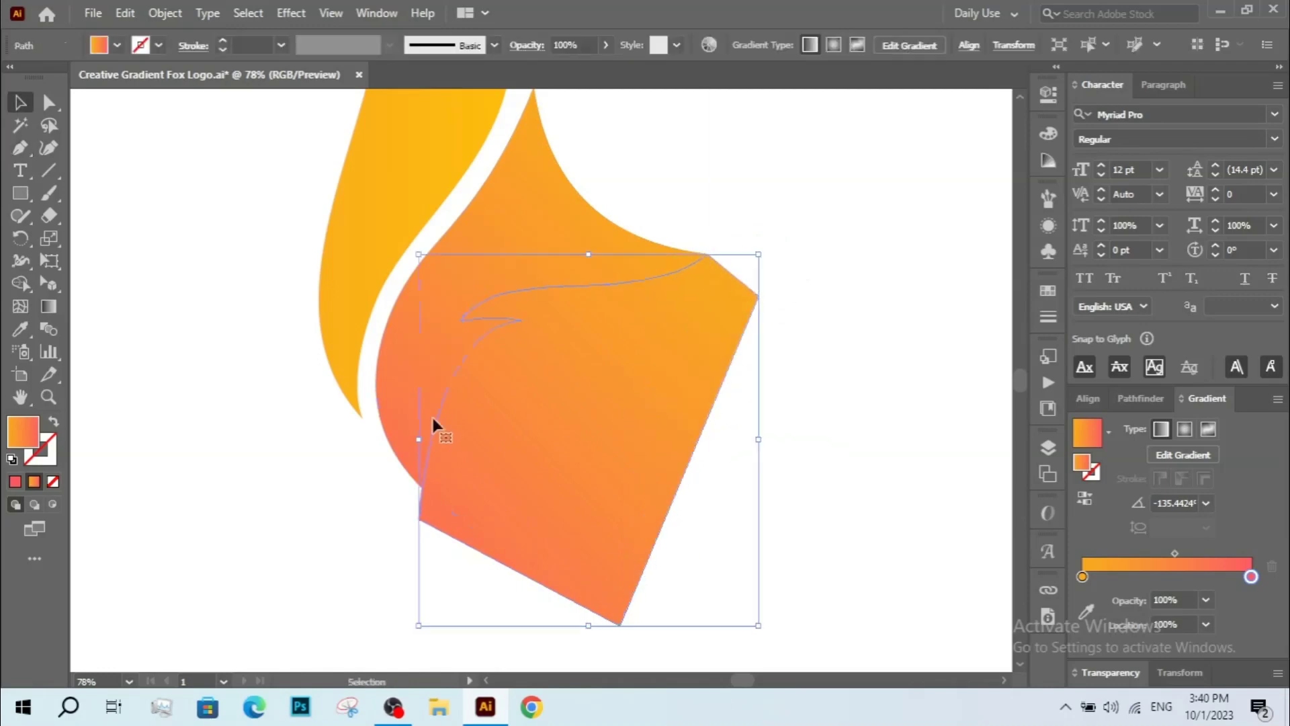
Give the new cheek shape no fill and a coloured stroke so the head shows through.
click(15, 482)
click(53, 420)
click(244, 479)
drag(326, 482, 330, 498)
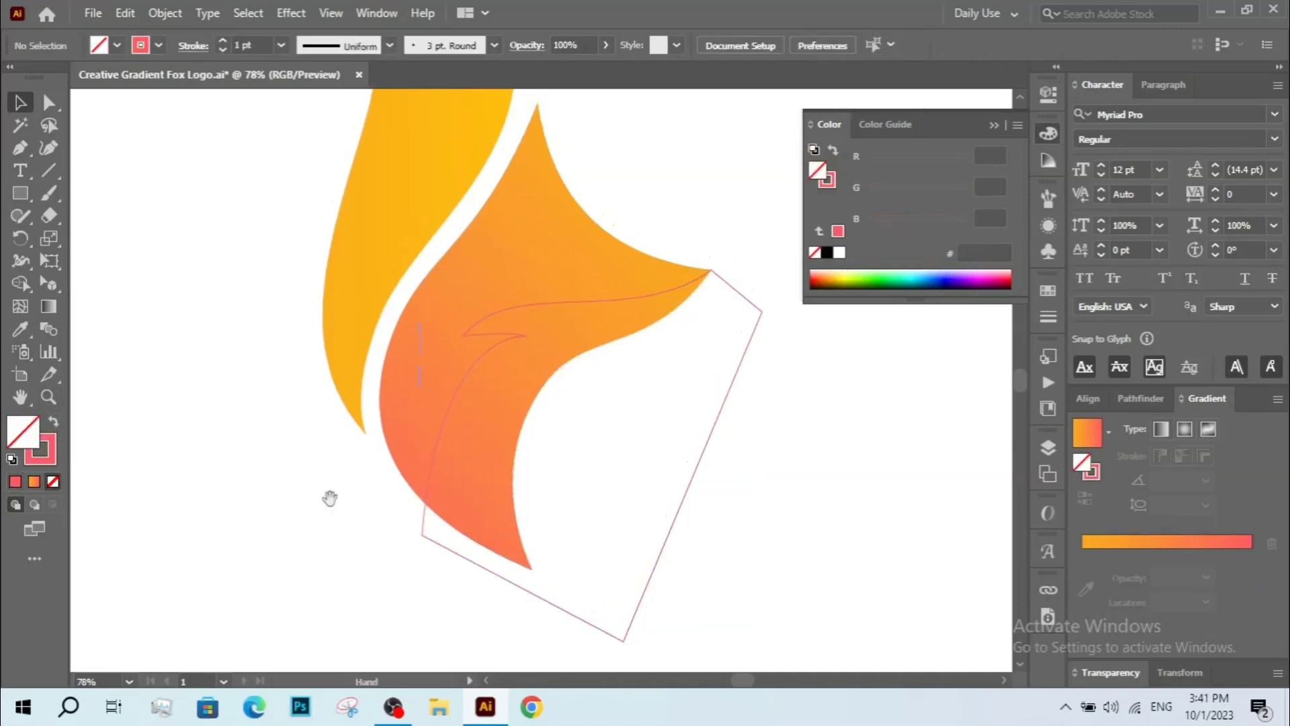
Reshape the notch in the cheek curve by moving its anchor point and handles.
click(420, 525)
key(a)
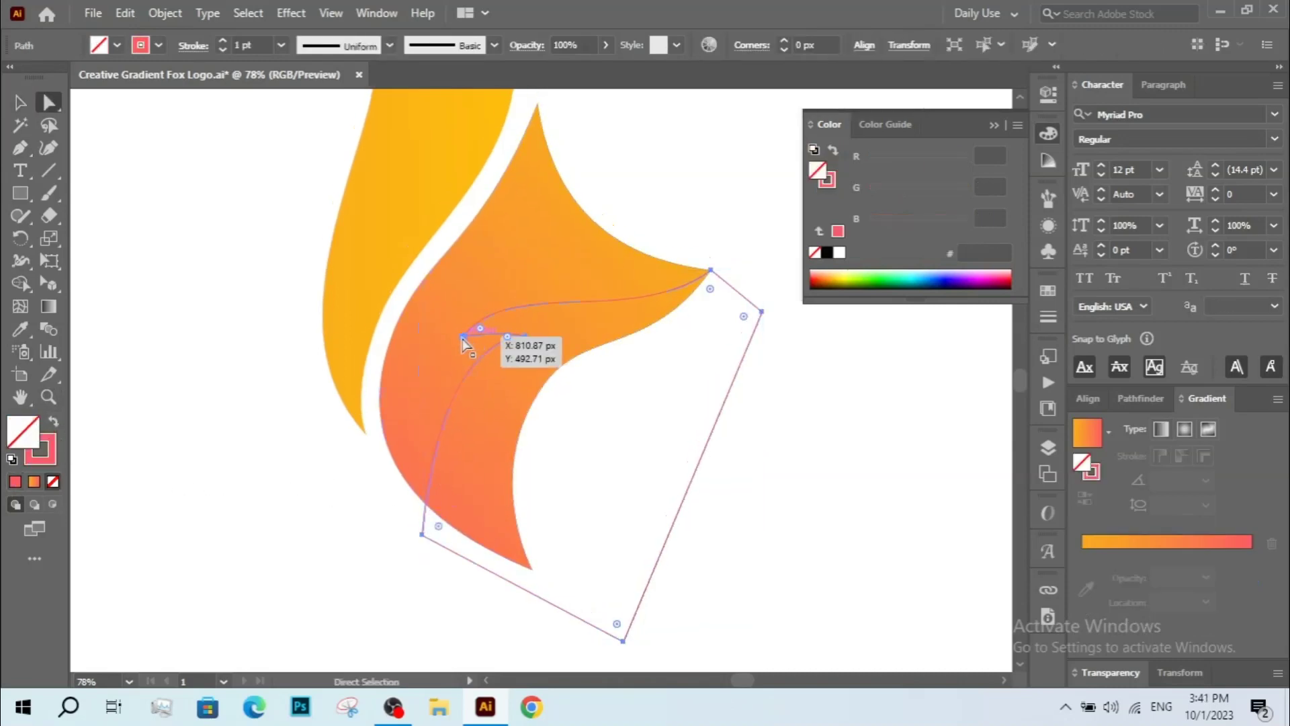
drag(464, 337, 430, 319)
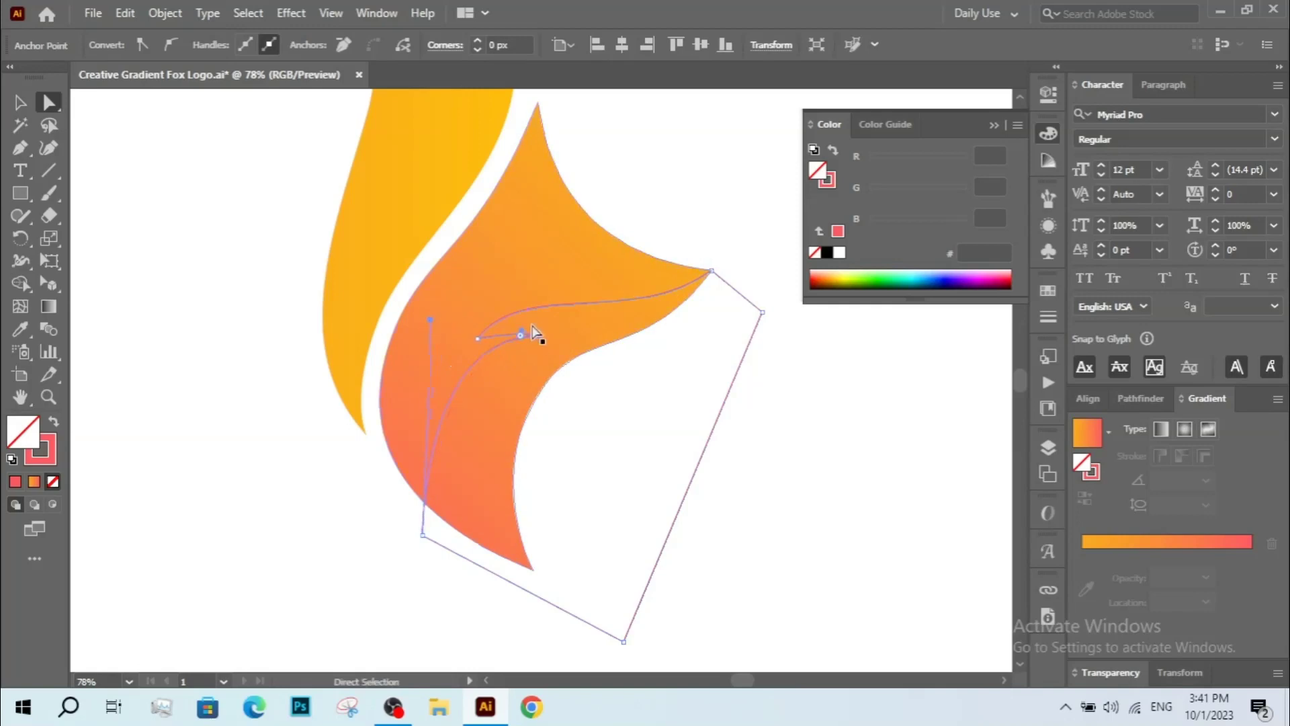
drag(539, 335, 520, 338)
key(z)
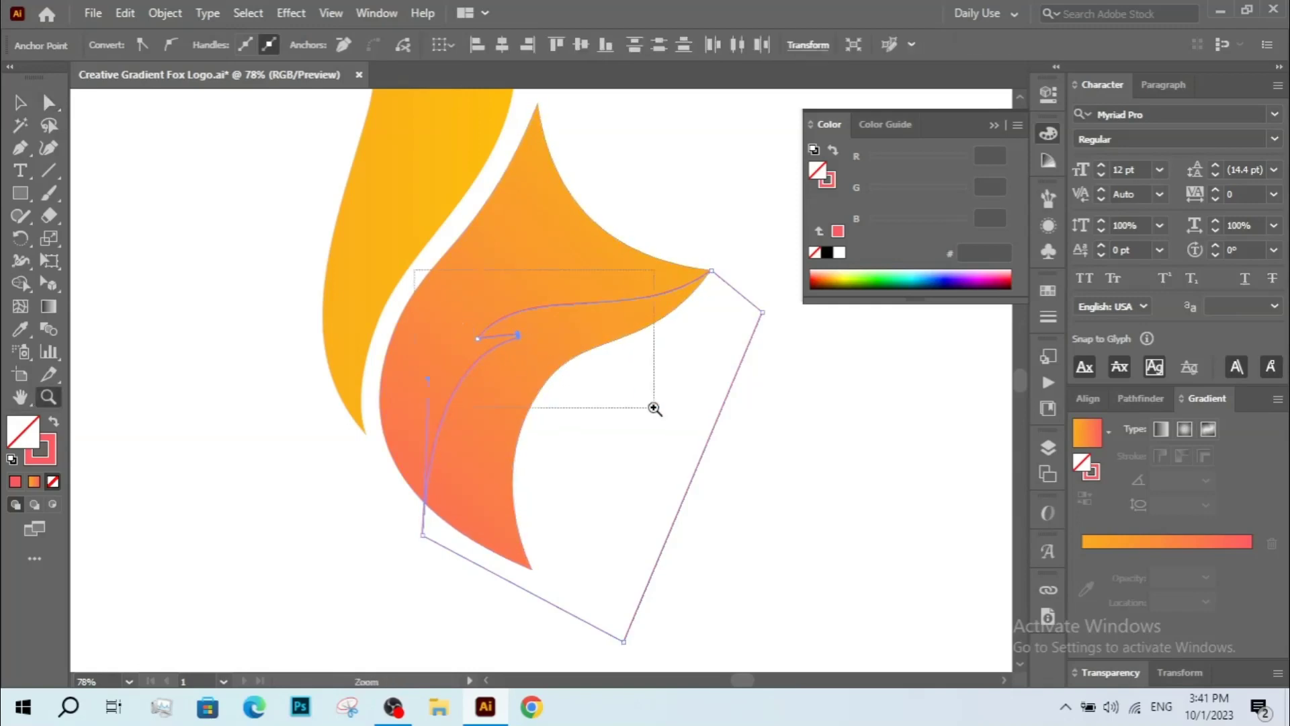
drag(654, 408, 654, 408)
key(a)
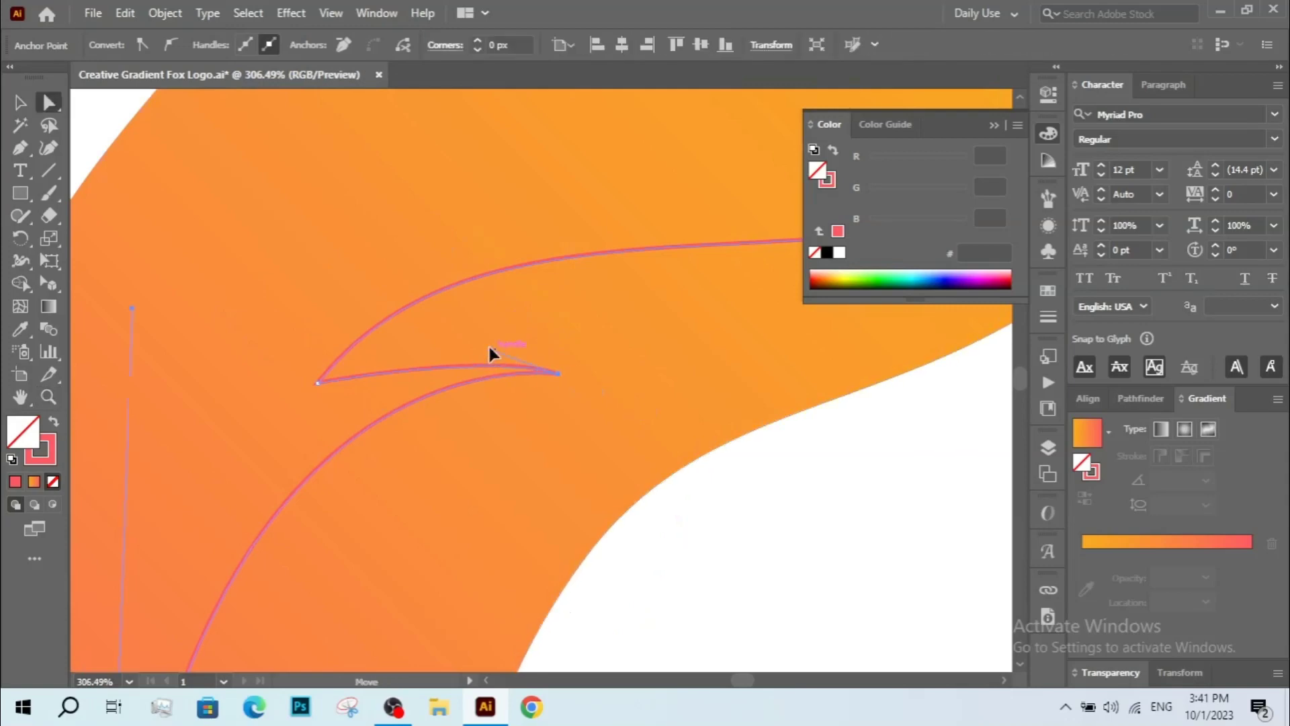
drag(488, 344, 486, 340)
key(z)
alt+click(558, 325)
alt+click(559, 325)
alt+click(559, 325)
drag(590, 360, 549, 369)
Fine-tune the cheek curve's handles and nudge its lower-left anchors onto the head's edge.
key(v)
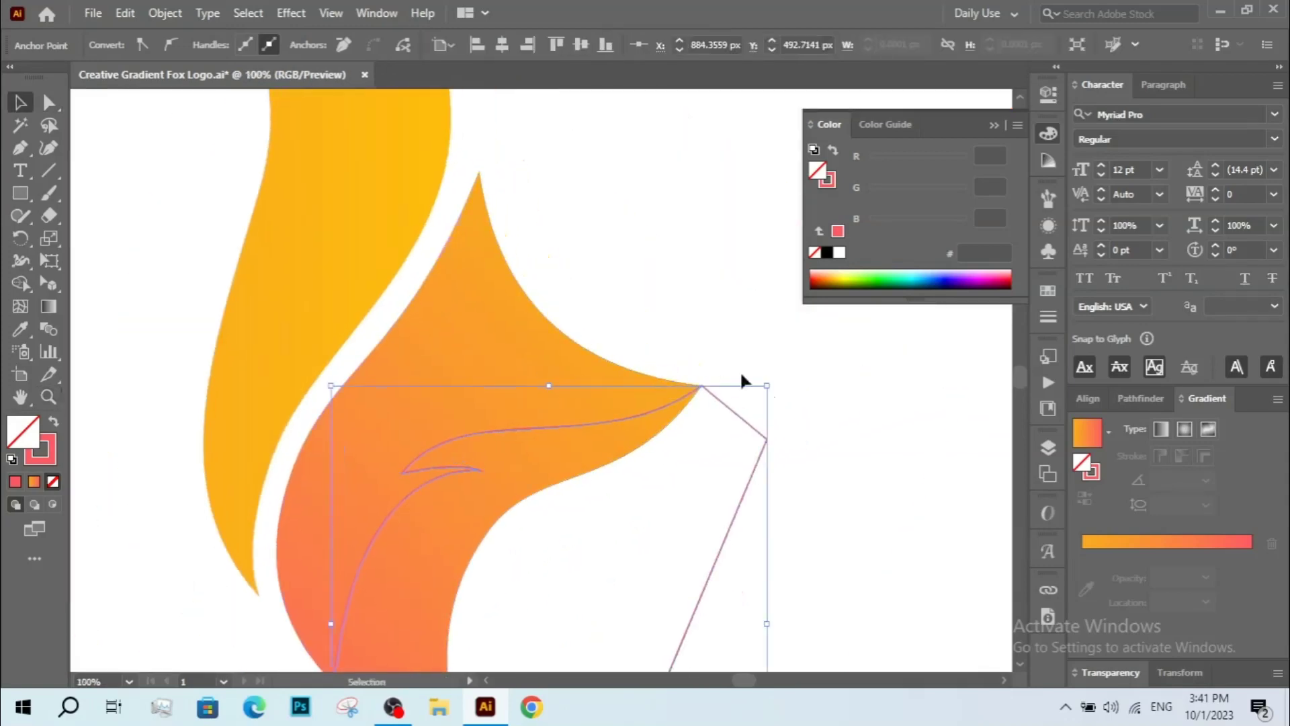
click(741, 374)
key(z)
alt+click(553, 390)
mouse_move(515, 425)
mouse_down()
mouse_move(547, 354)
mouse_move(527, 404)
mouse_up()
key(v)
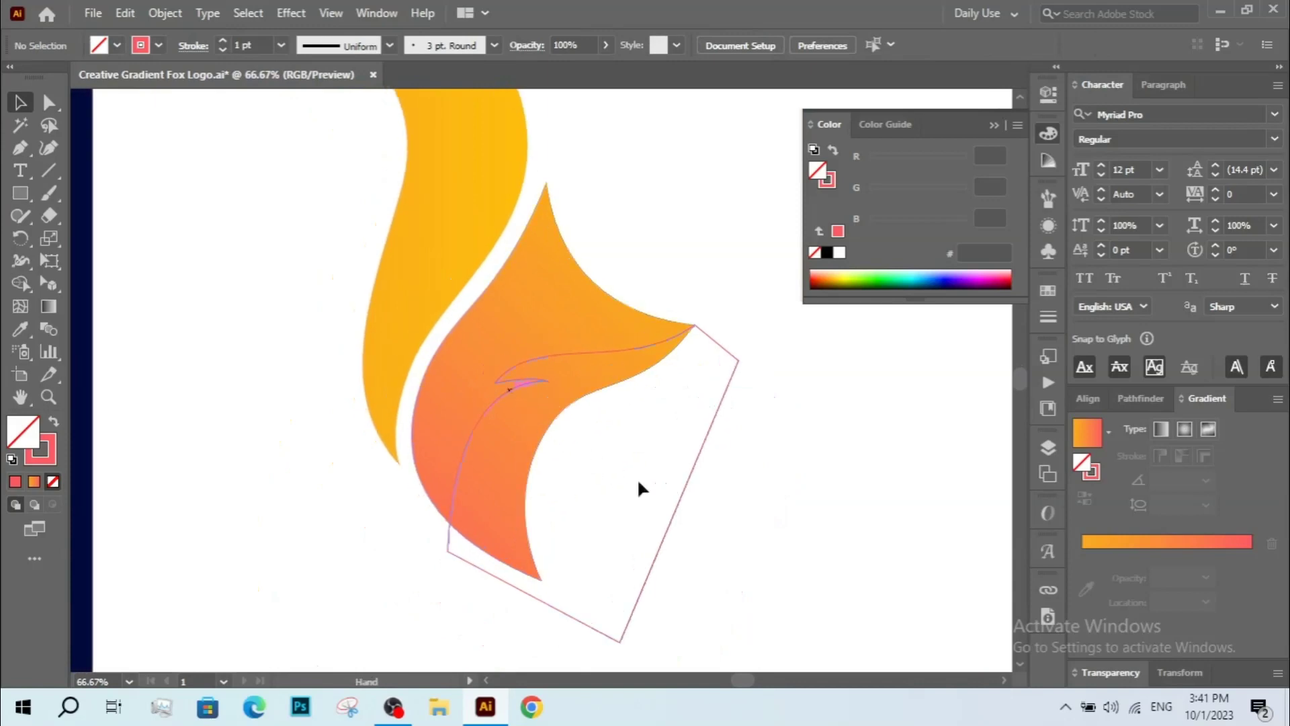
key(a)
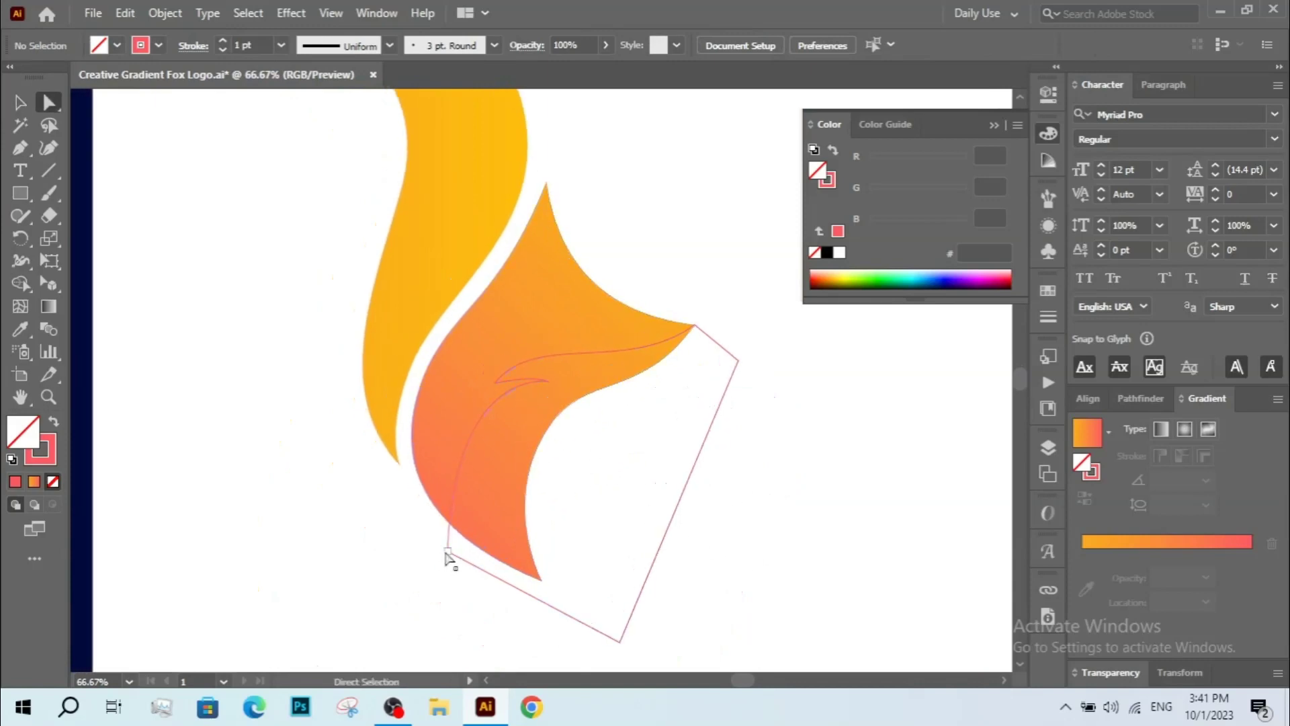
drag(447, 552, 437, 549)
mouse_move(443, 366)
mouse_down()
mouse_move(467, 374)
mouse_move(452, 364)
mouse_up()
Select the head and cheek shapes and use Shape Builder to remove the cheek area outside the head.
key(v)
mouse_move(424, 583)
mouse_down()
mouse_move(526, 490)
mouse_move(515, 491)
mouse_up()
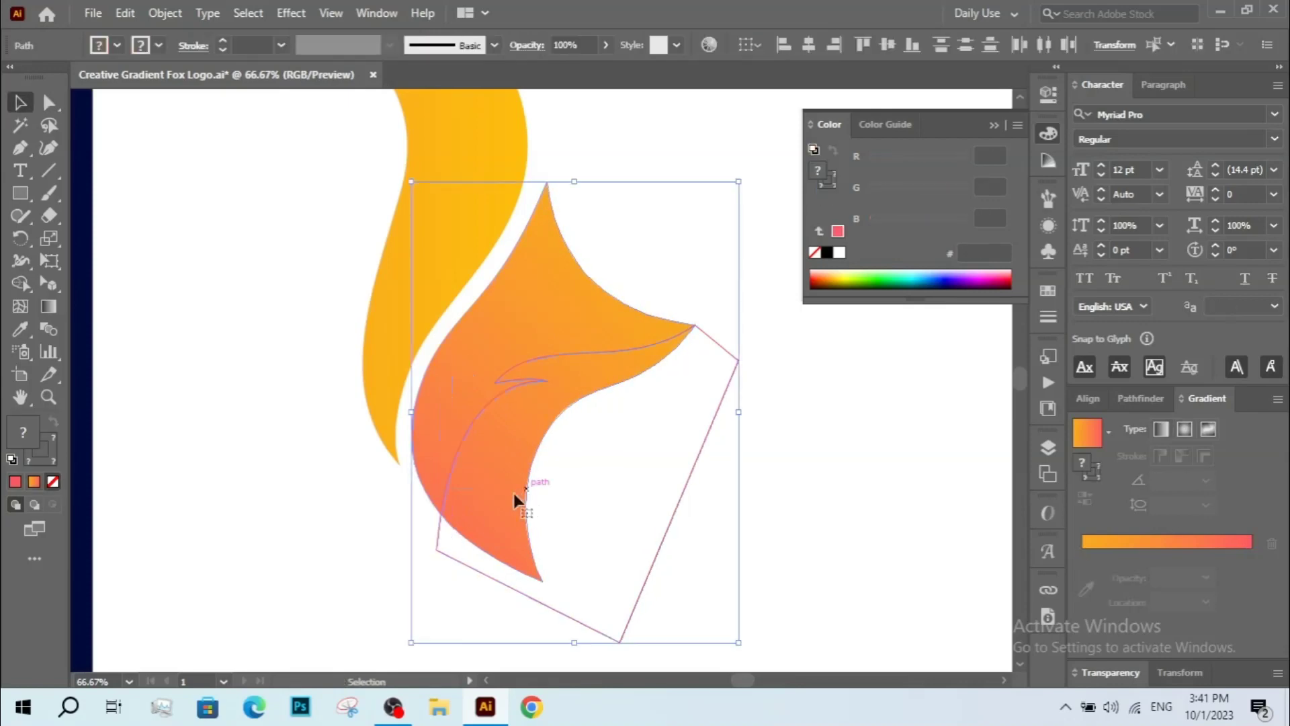
click(20, 283)
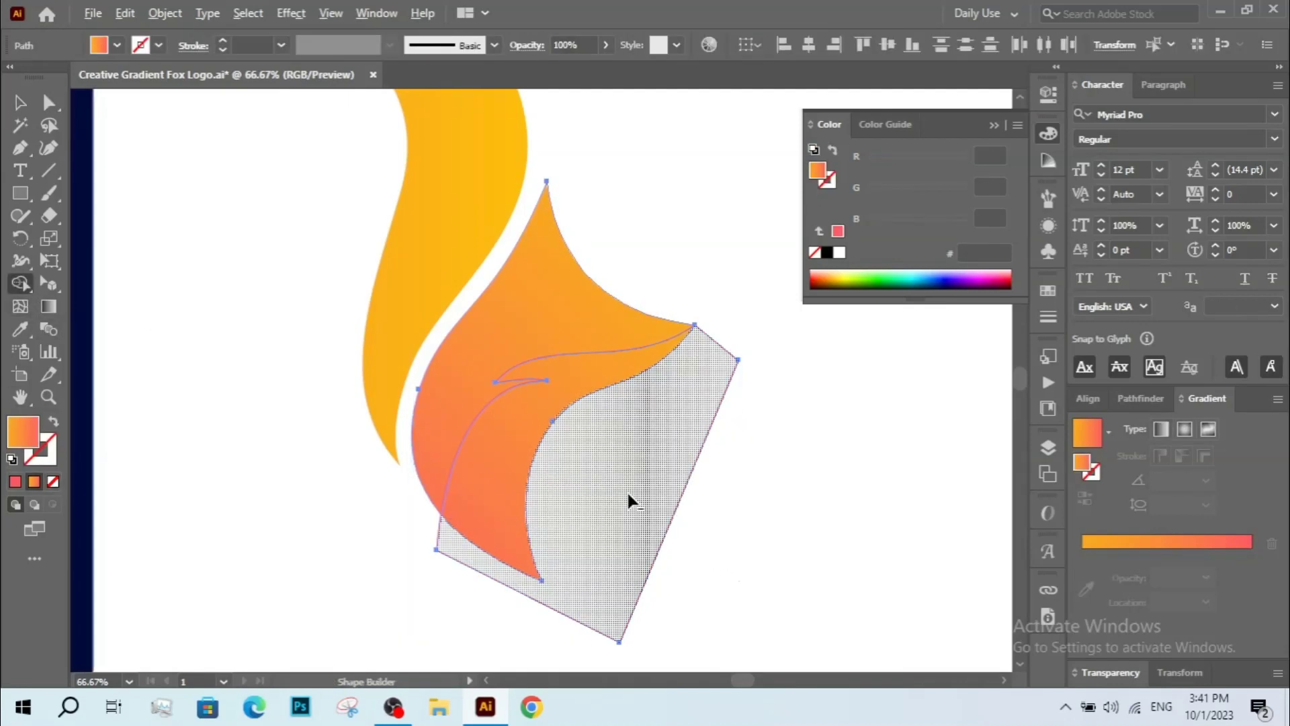
drag(705, 565, 706, 565)
drag(571, 486, 582, 502)
Select the cheek piece and fill it with the off-white swatch colour using the Eyedropper.
key(v)
click(602, 502)
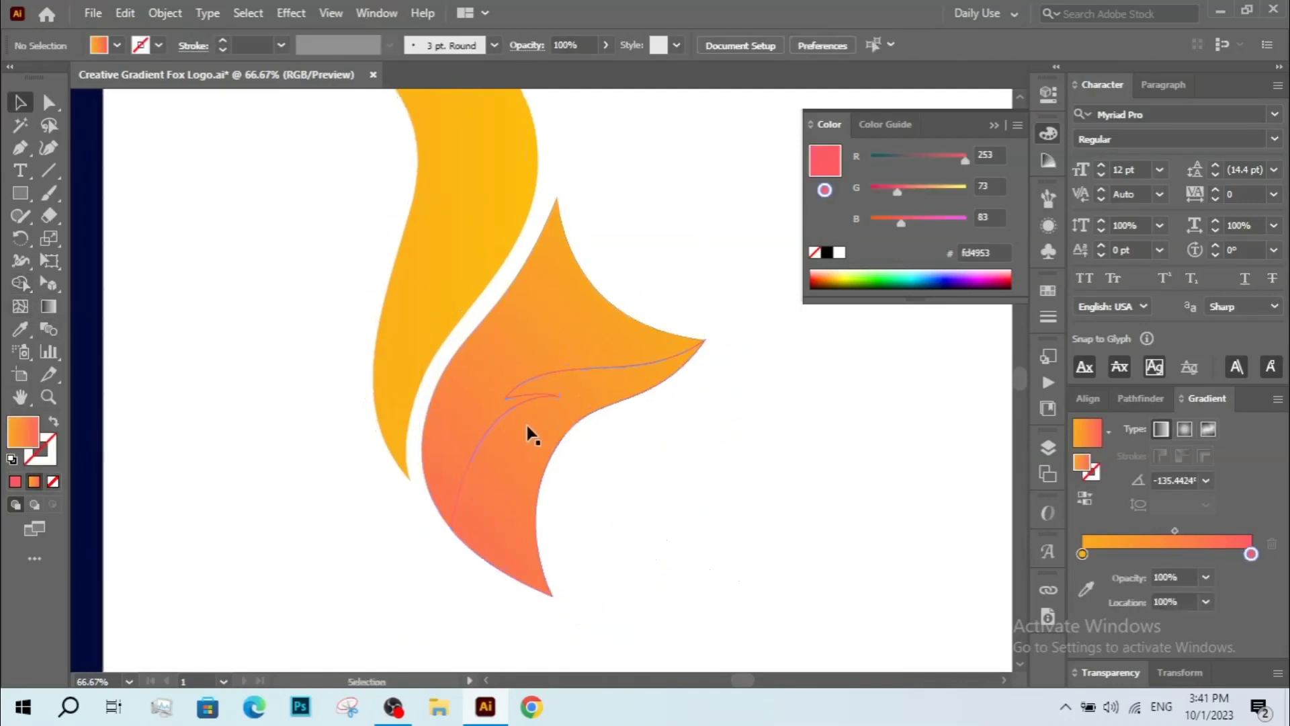
click(509, 410)
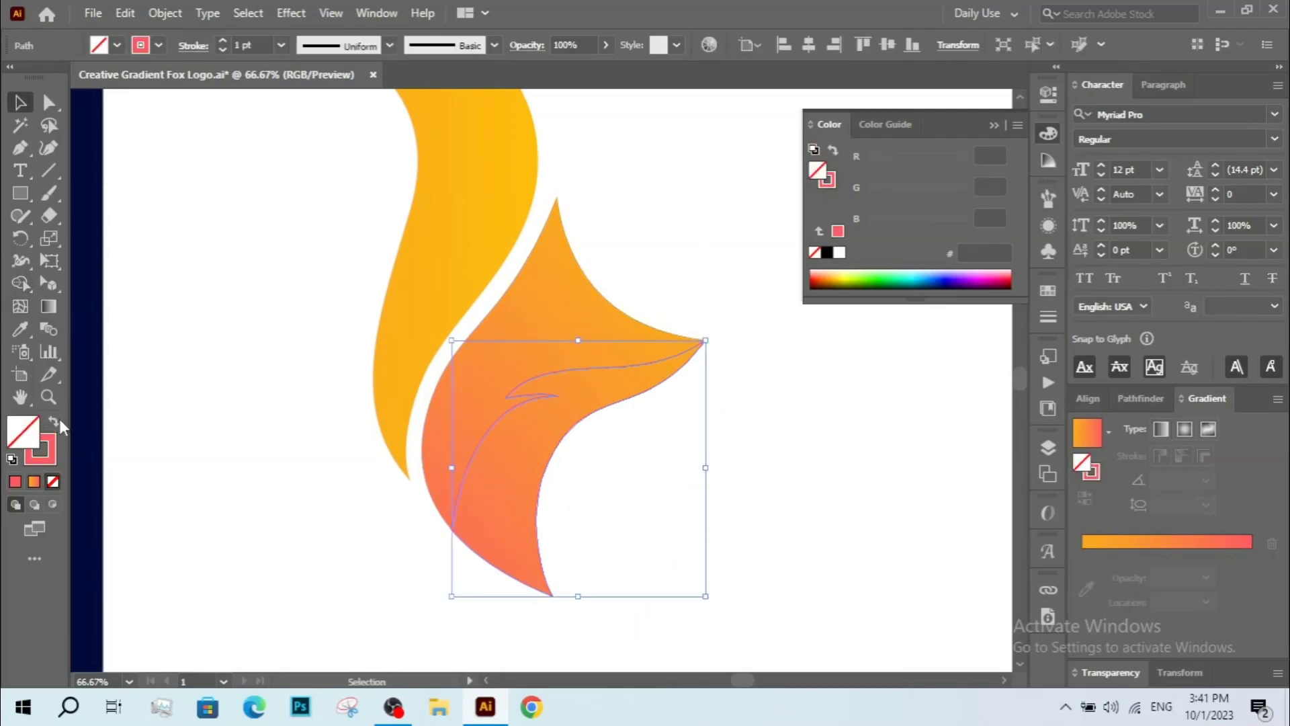
ctrl+alt+click(208, 377)
ctrl+alt+click(208, 377)
drag(592, 376, 211, 384)
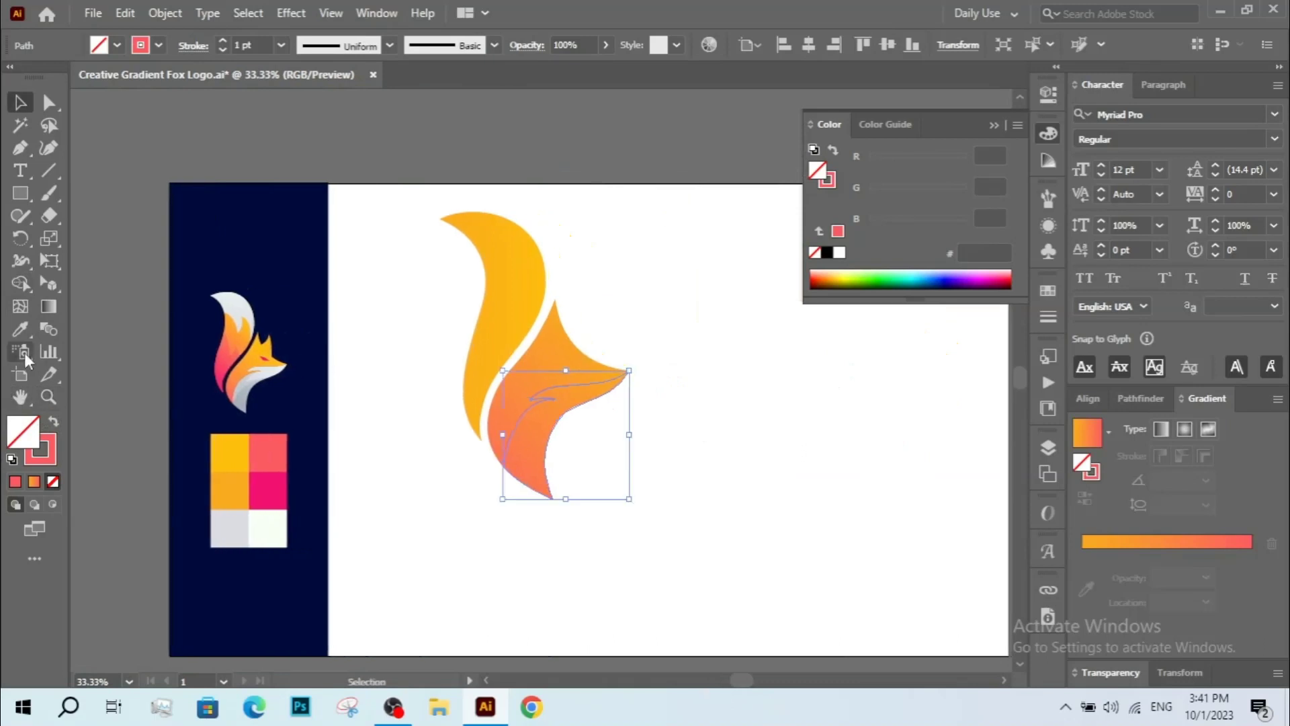
click(21, 330)
click(273, 528)
Apply a linear gradient to the cheek, deleting the orange stop and moving the white stop to the left end.
key(ctrl+space)
drag(439, 304, 690, 585)
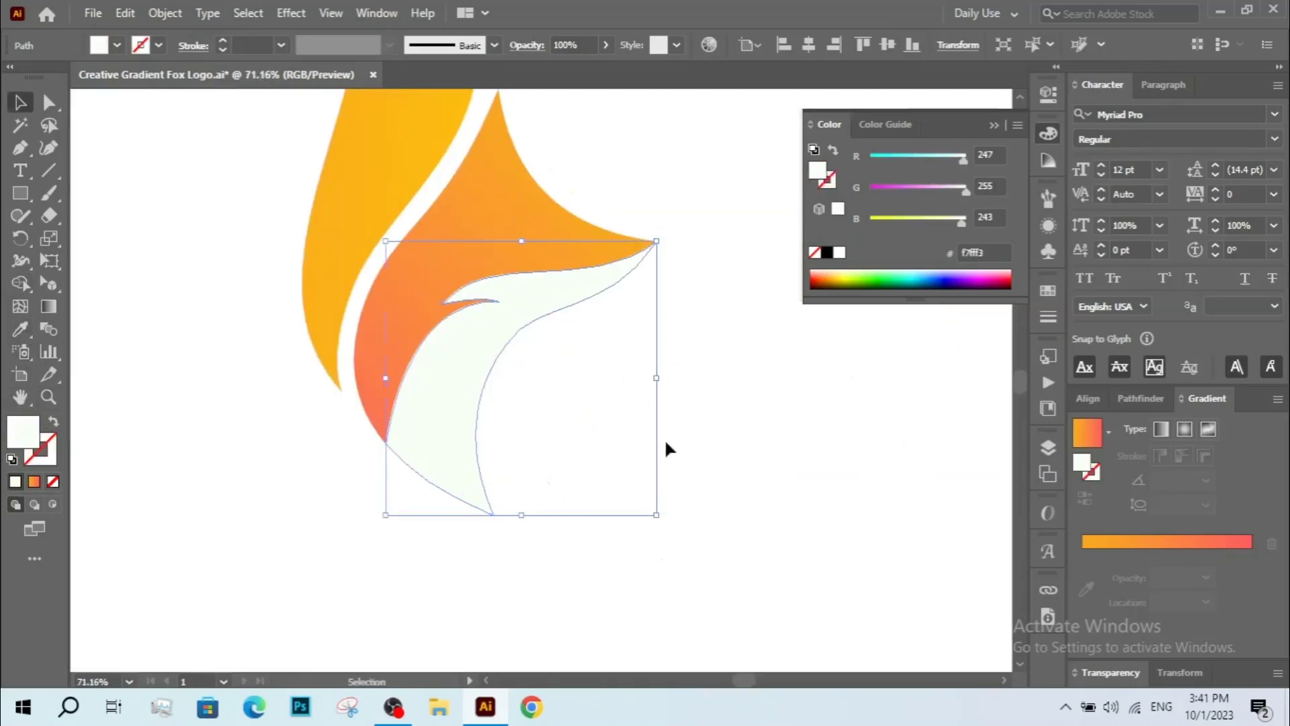
ctrl+alt+click(591, 455)
alt+click(510, 411)
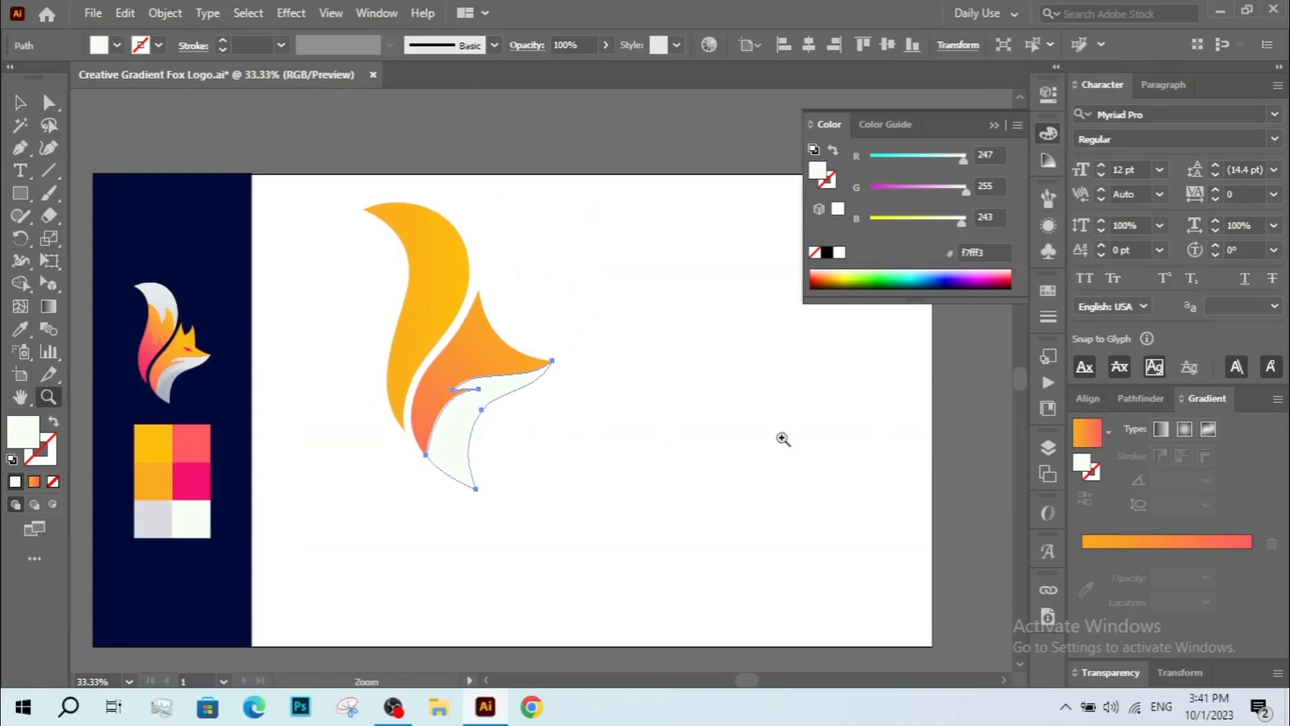
click(1162, 560)
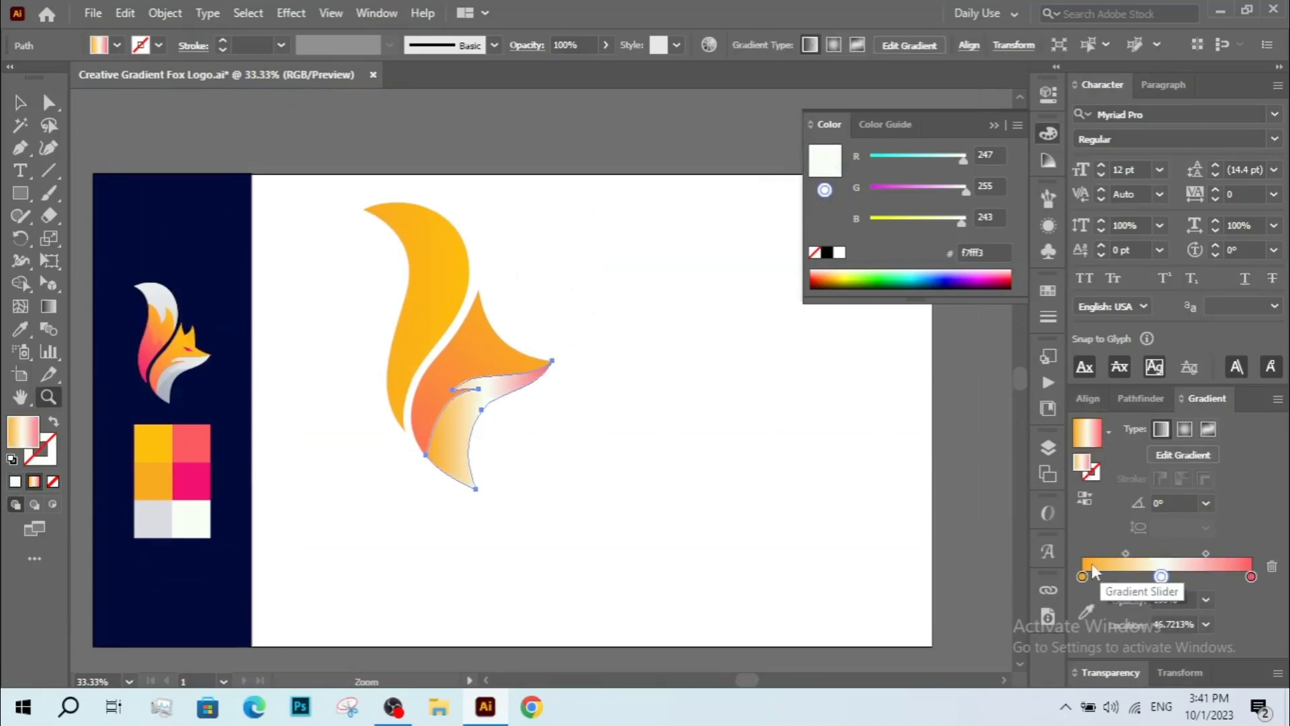
drag(1081, 578, 1096, 632)
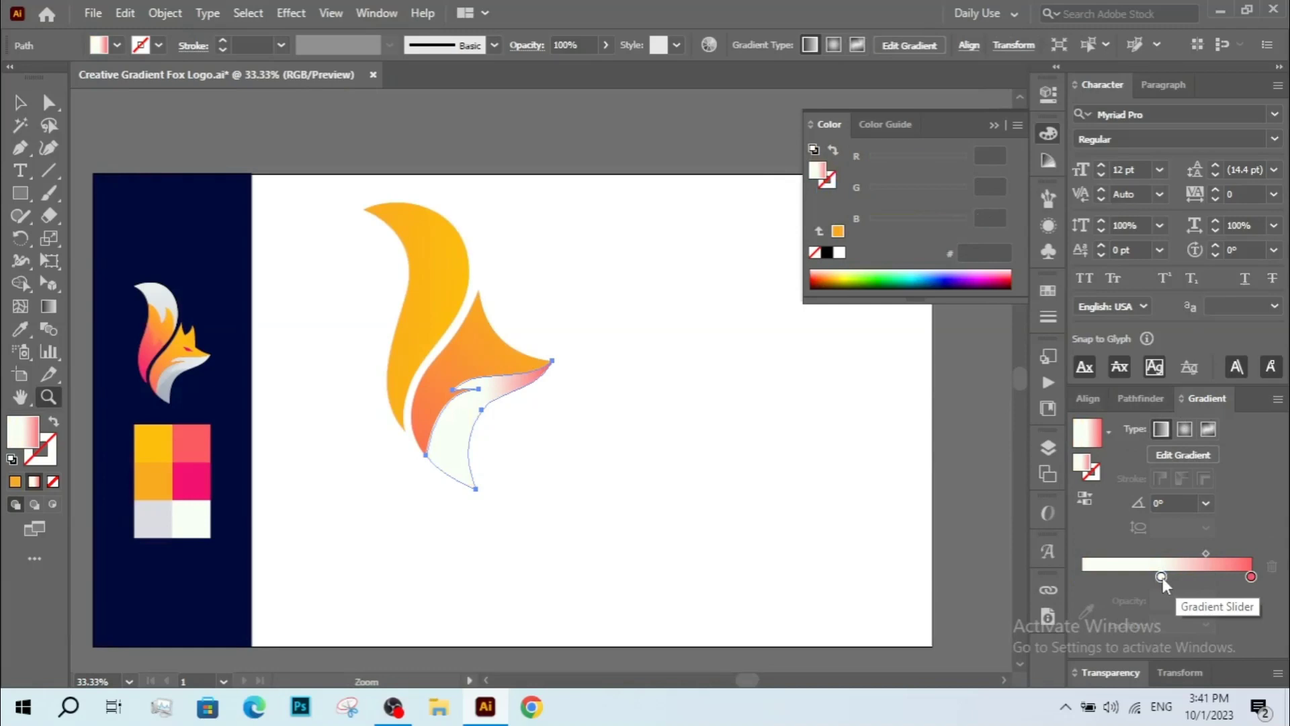
drag(1162, 578, 1081, 578)
Reverse the cheek gradient and set its left stop to the light grey swatch colour.
click(1085, 499)
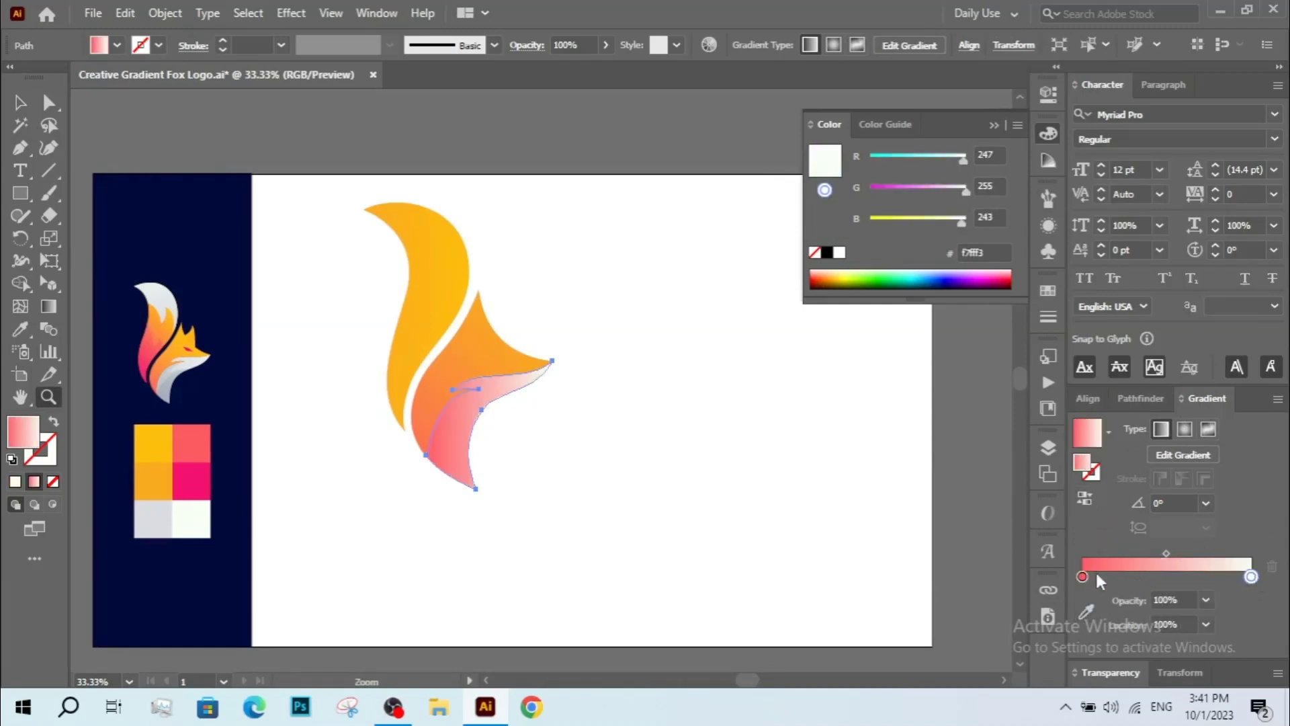
click(1083, 577)
click(1087, 611)
click(161, 521)
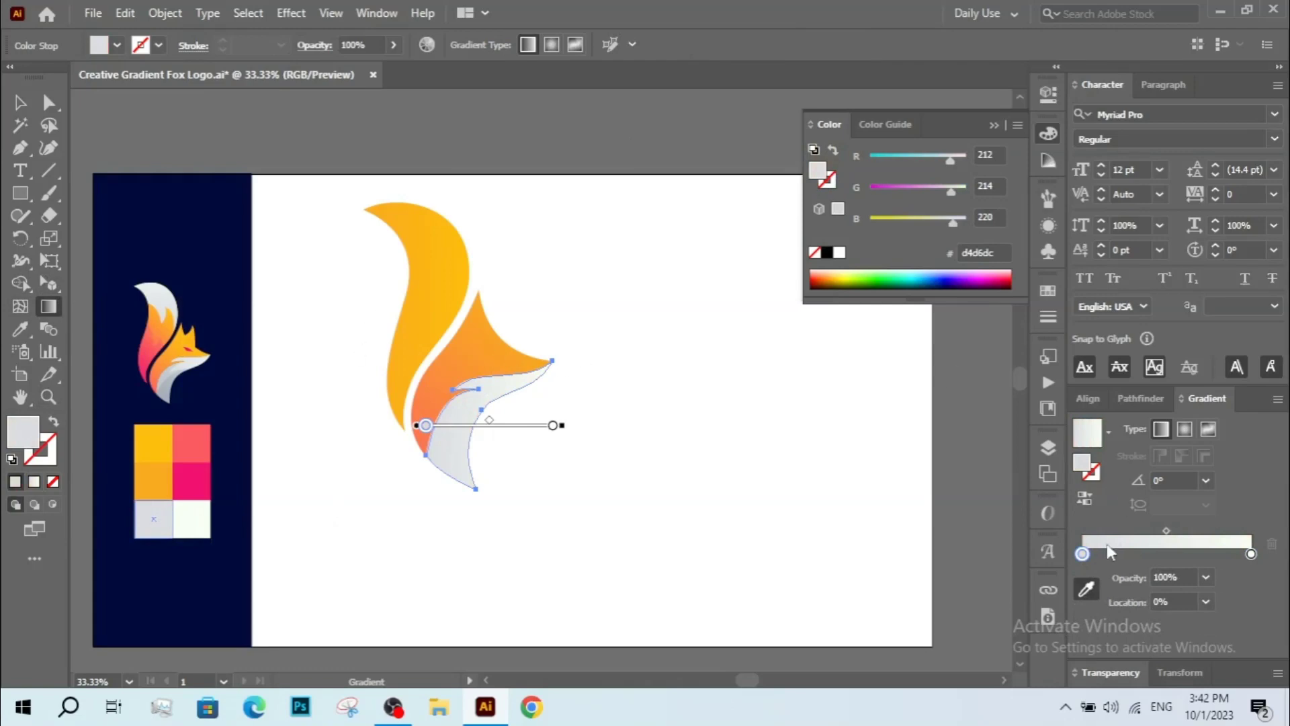
Angle the cheek gradient diagonally from the head's tip to its lower-left corner, reverse it, and deselect.
drag(561, 358, 429, 473)
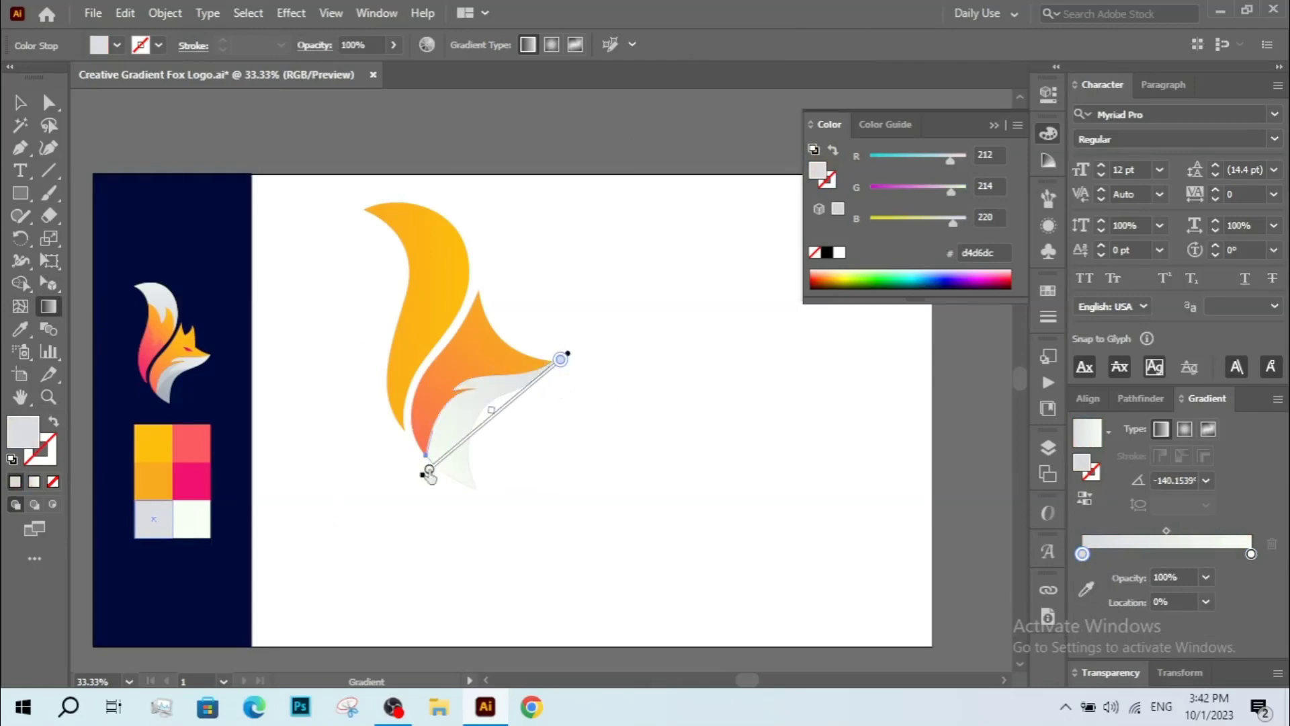
click(1085, 498)
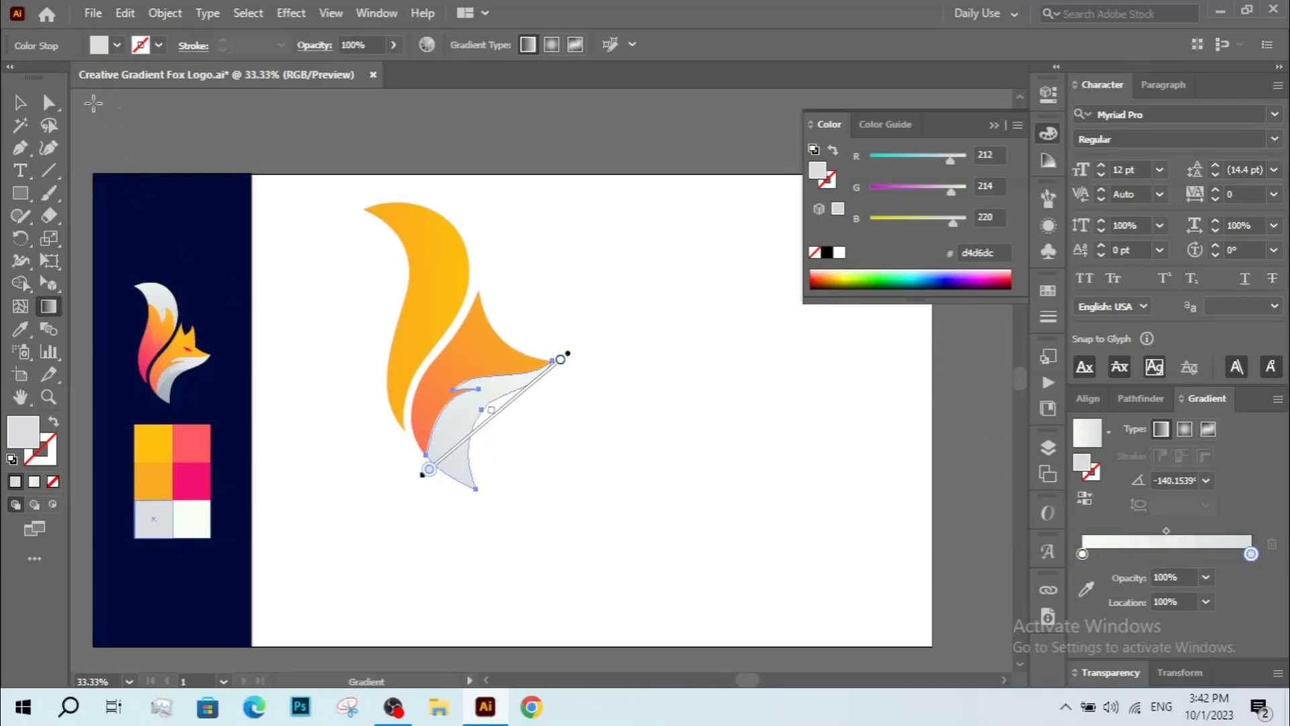
click(22, 105)
click(666, 511)
key(z)
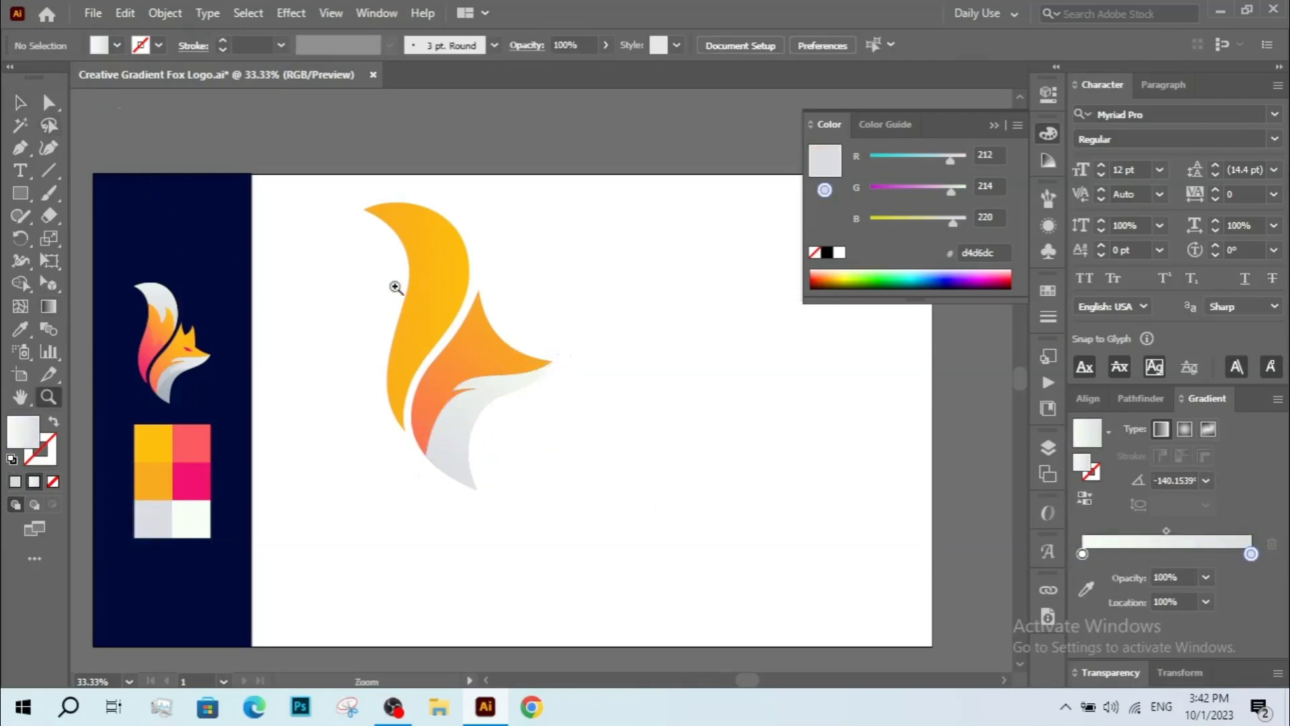
Start a Pen path at the cheek's inner notch tip with a curved segment sweeping down across the cheek.
drag(509, 419, 611, 527)
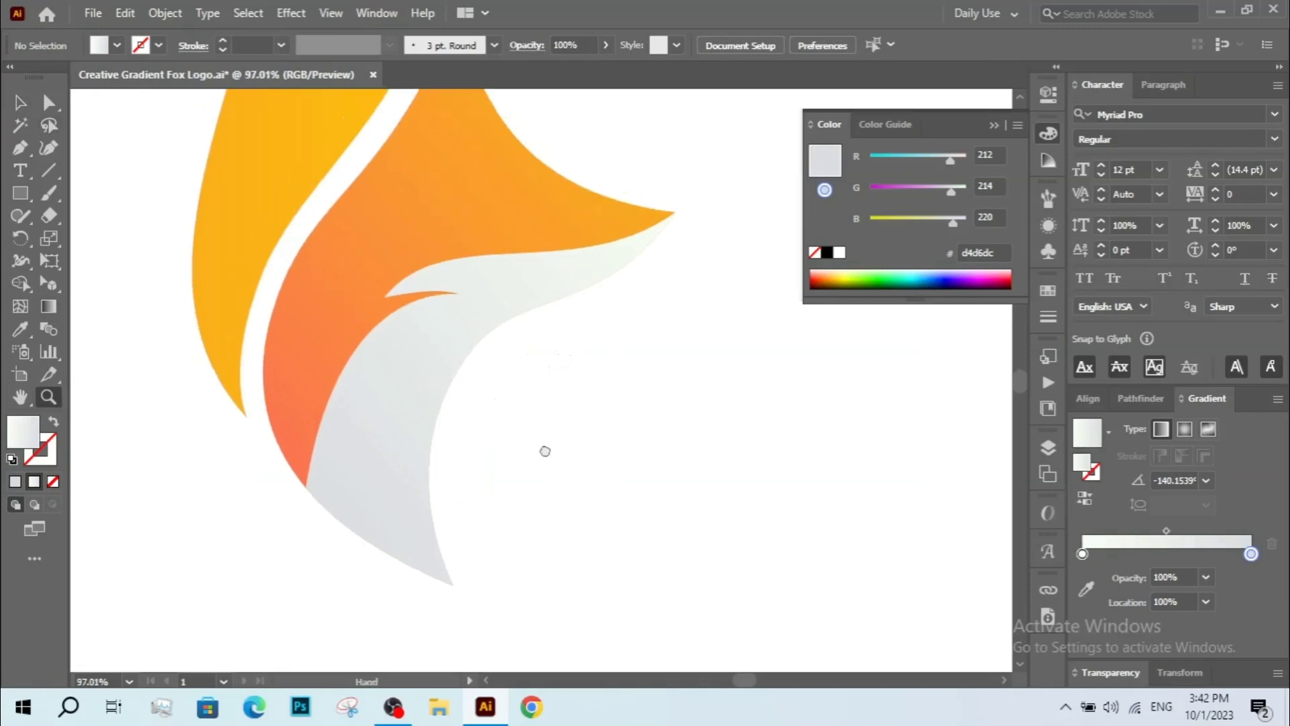
key(p)
click(623, 328)
drag(551, 384, 538, 492)
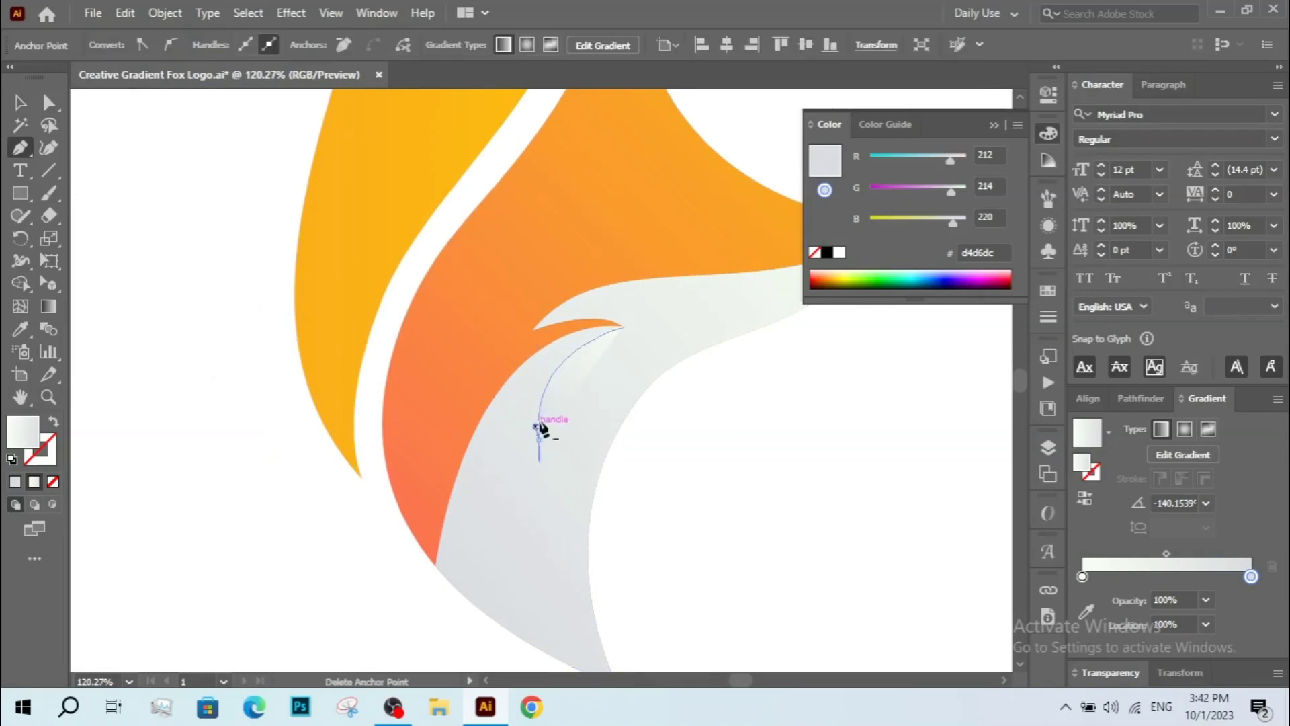
click(539, 421)
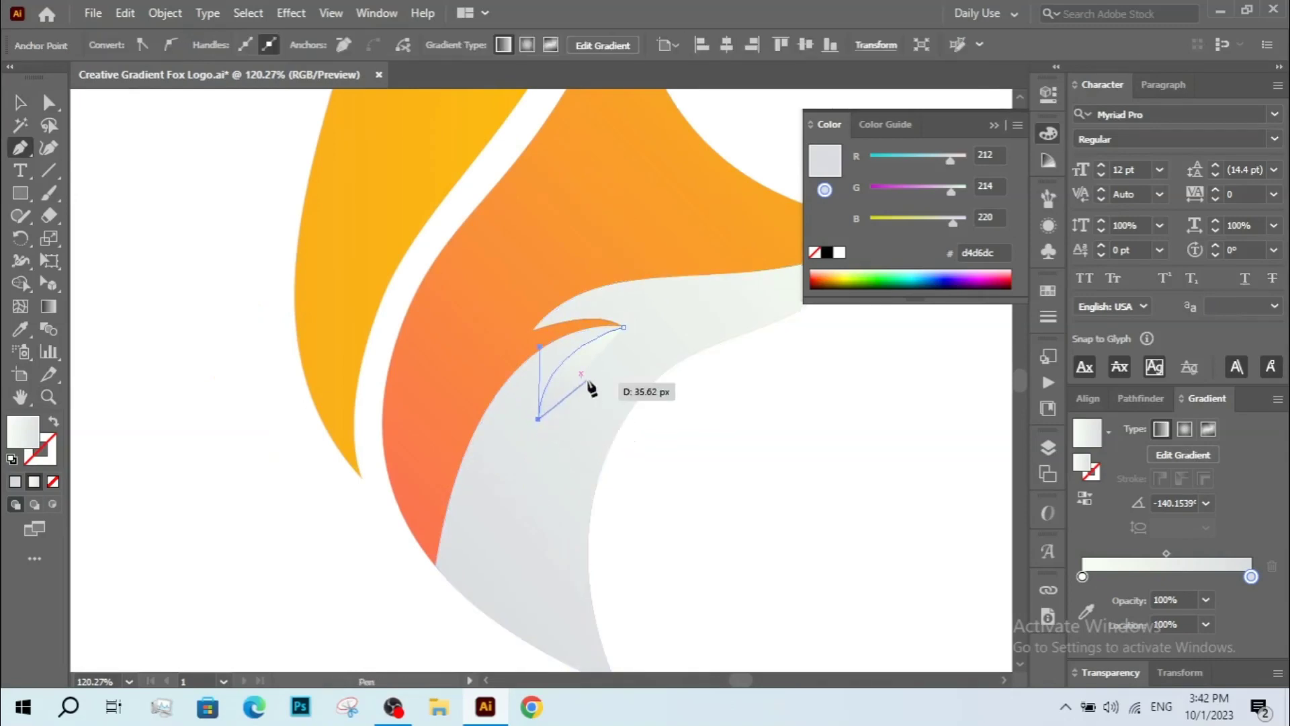
drag(658, 402, 712, 440)
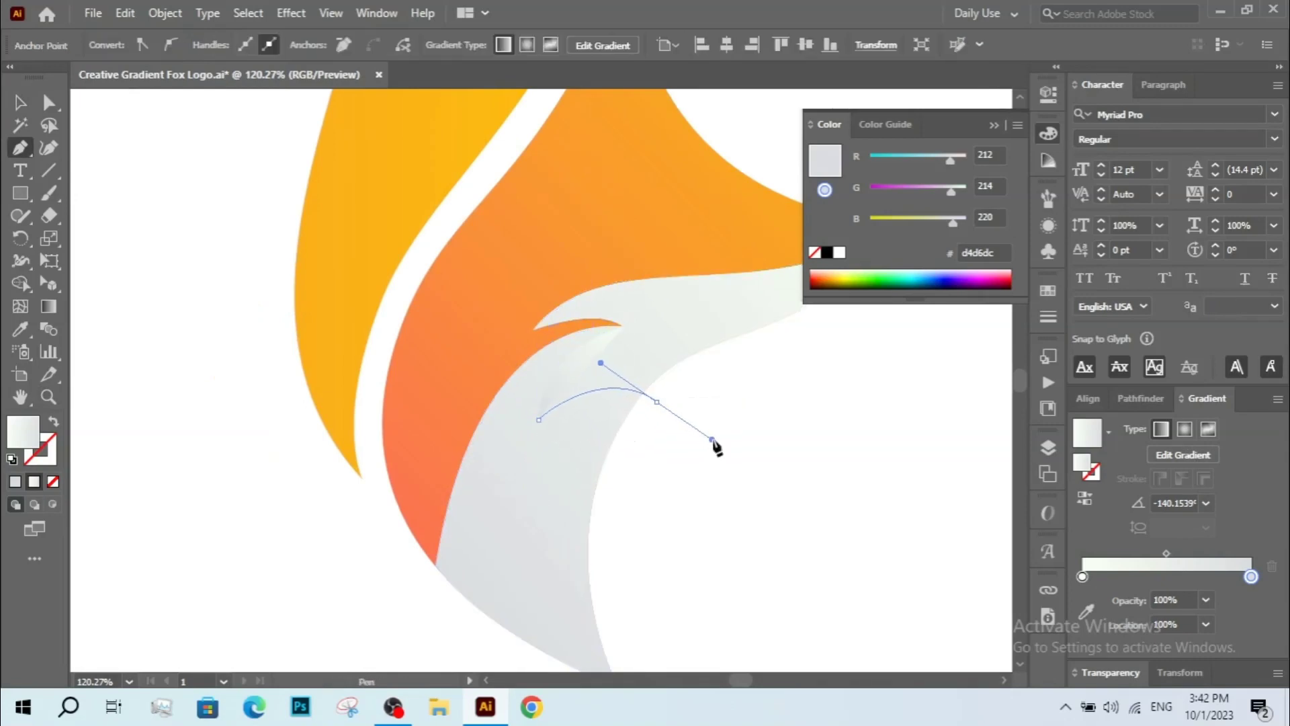
Continue the path around a polygon below the cheek and close it back at the notch tip.
scroll(665, 430, up, 2)
click(581, 241)
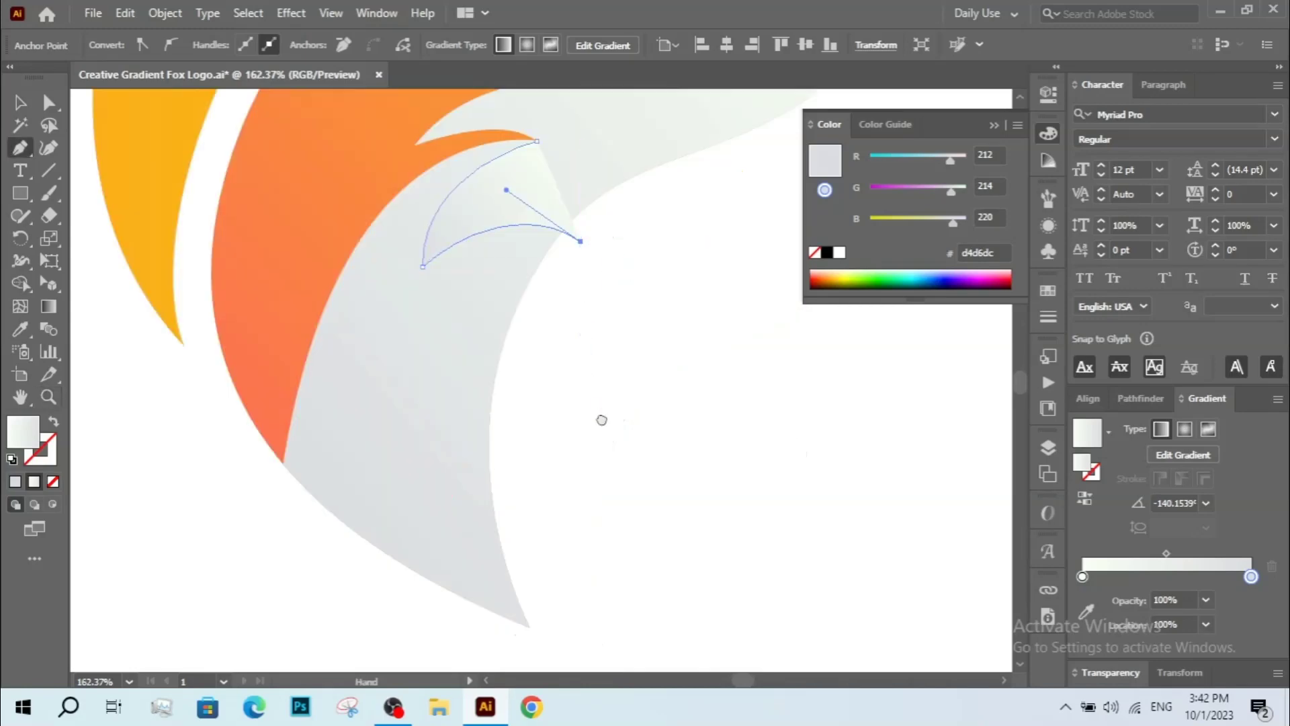
scroll(602, 423, down, 3)
click(660, 509)
click(444, 553)
click(179, 450)
click(293, 289)
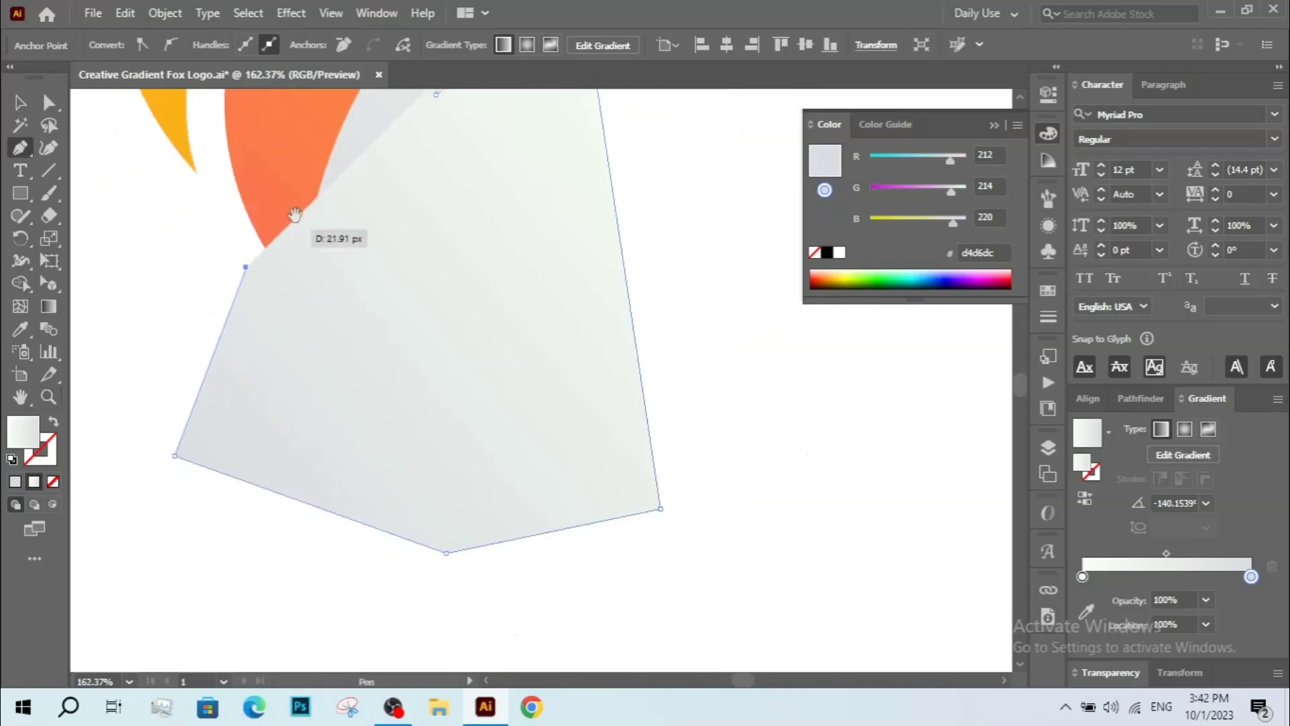
scroll(288, 426, up, 2)
click(330, 315)
click(423, 342)
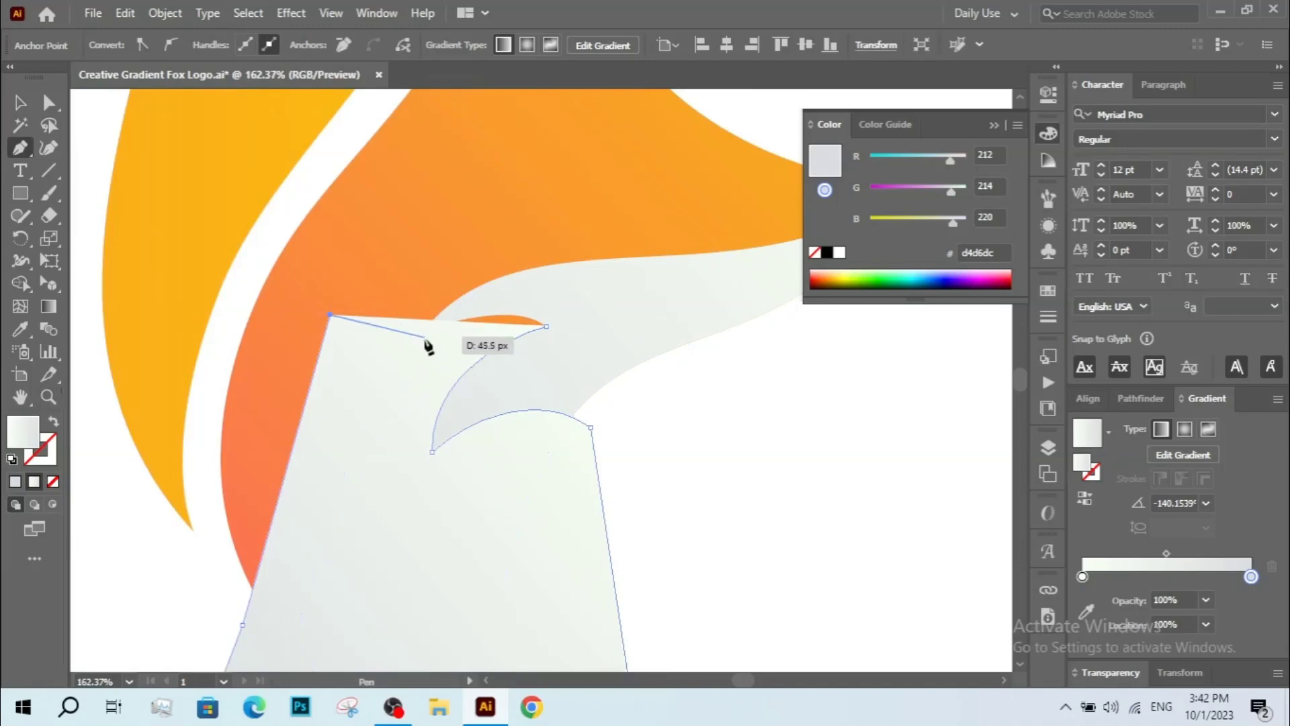
click(546, 326)
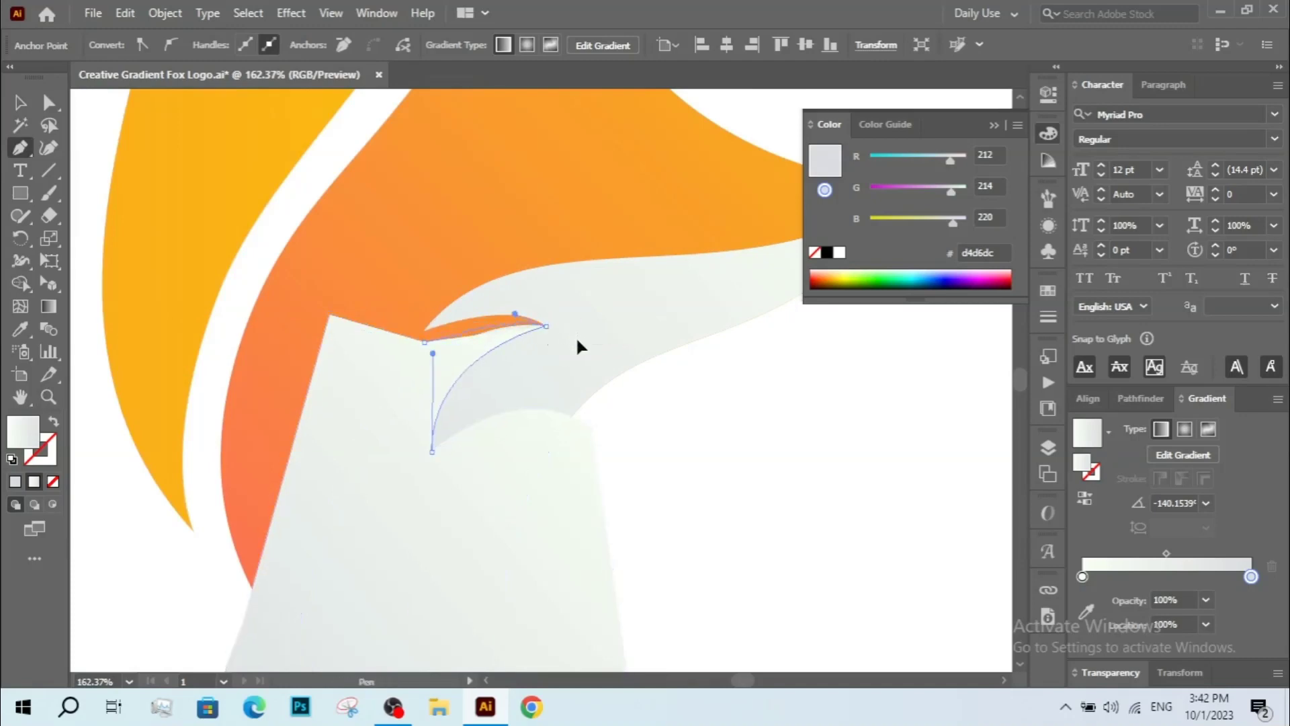
drag(578, 338, 587, 339)
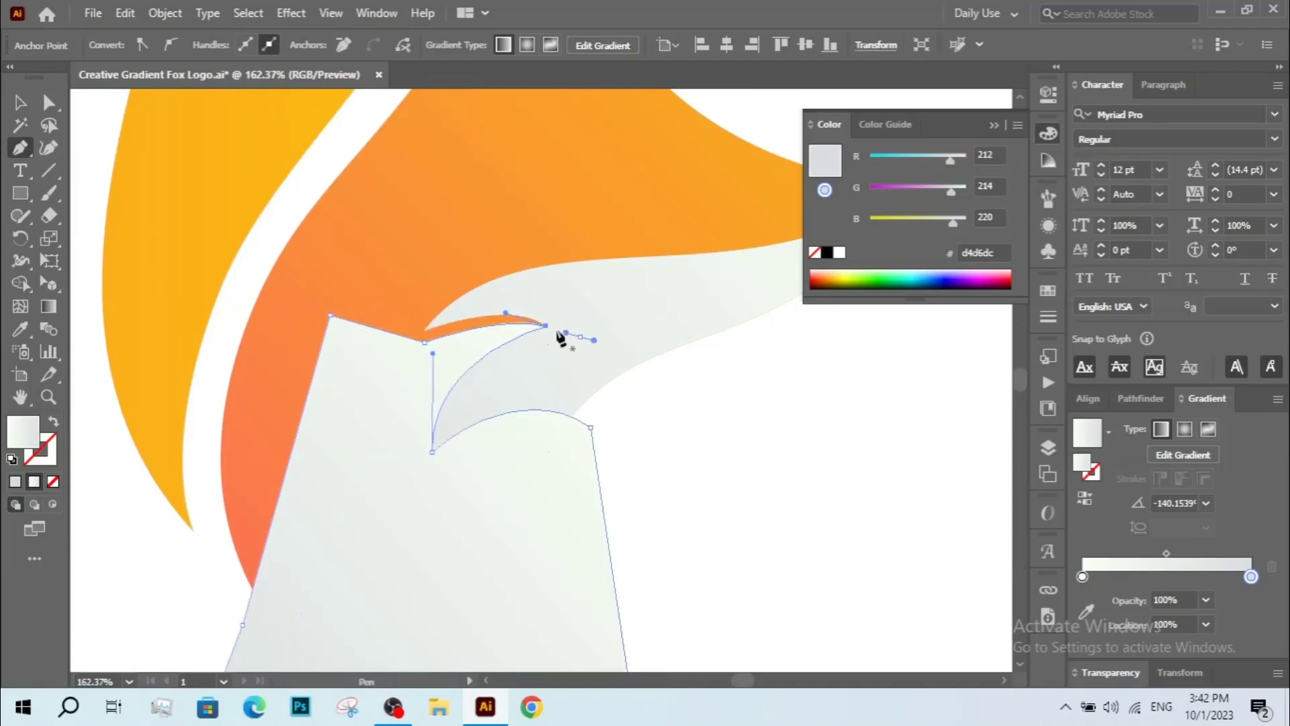
Select the new shape together with the cheek and use Shape Builder to remove the parts outside the cheek.
key(v)
click(542, 348)
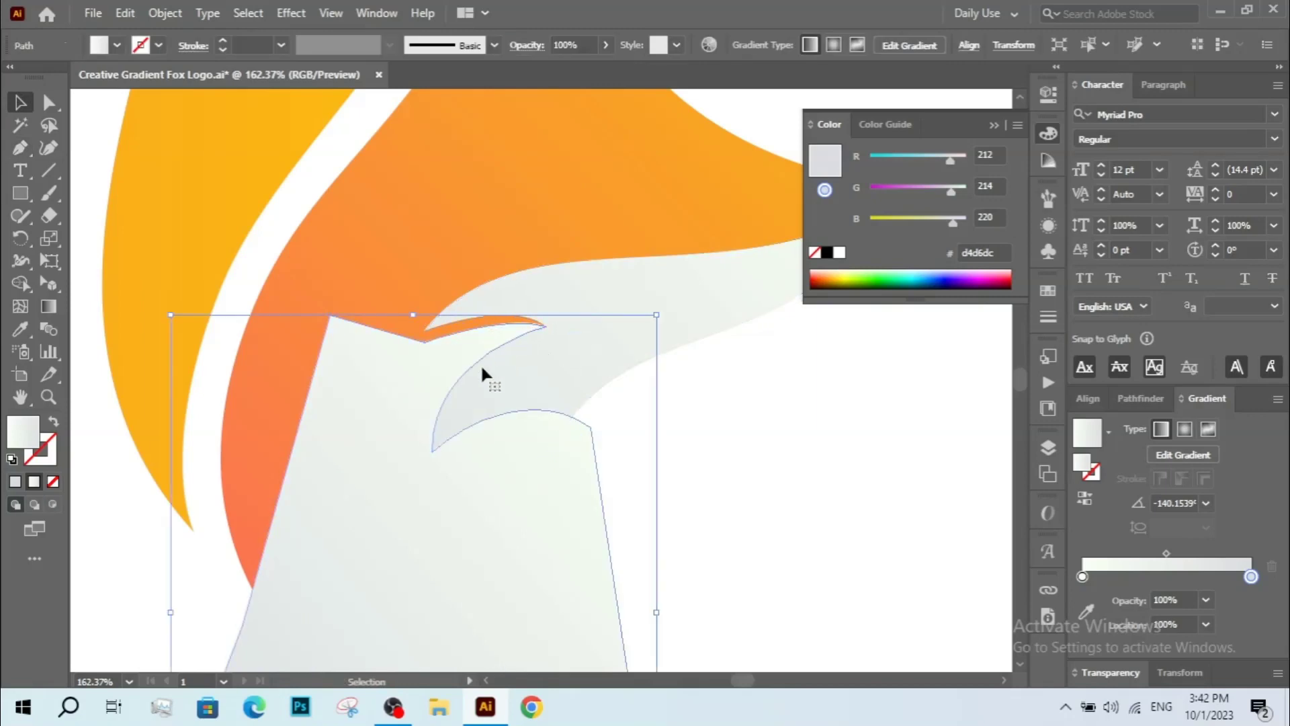
drag(496, 408, 530, 279)
ctrl+alt+click(543, 323)
ctrl+alt+click(542, 351)
shift+click(613, 289)
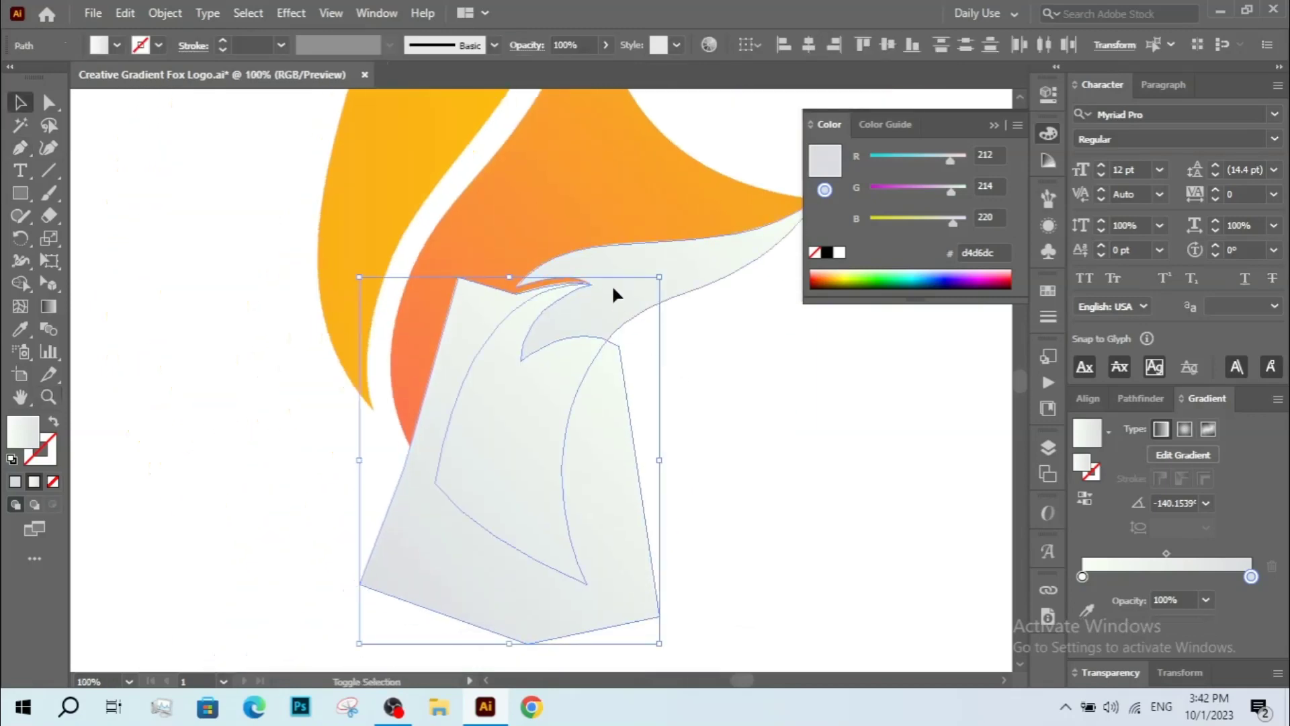
key(g)
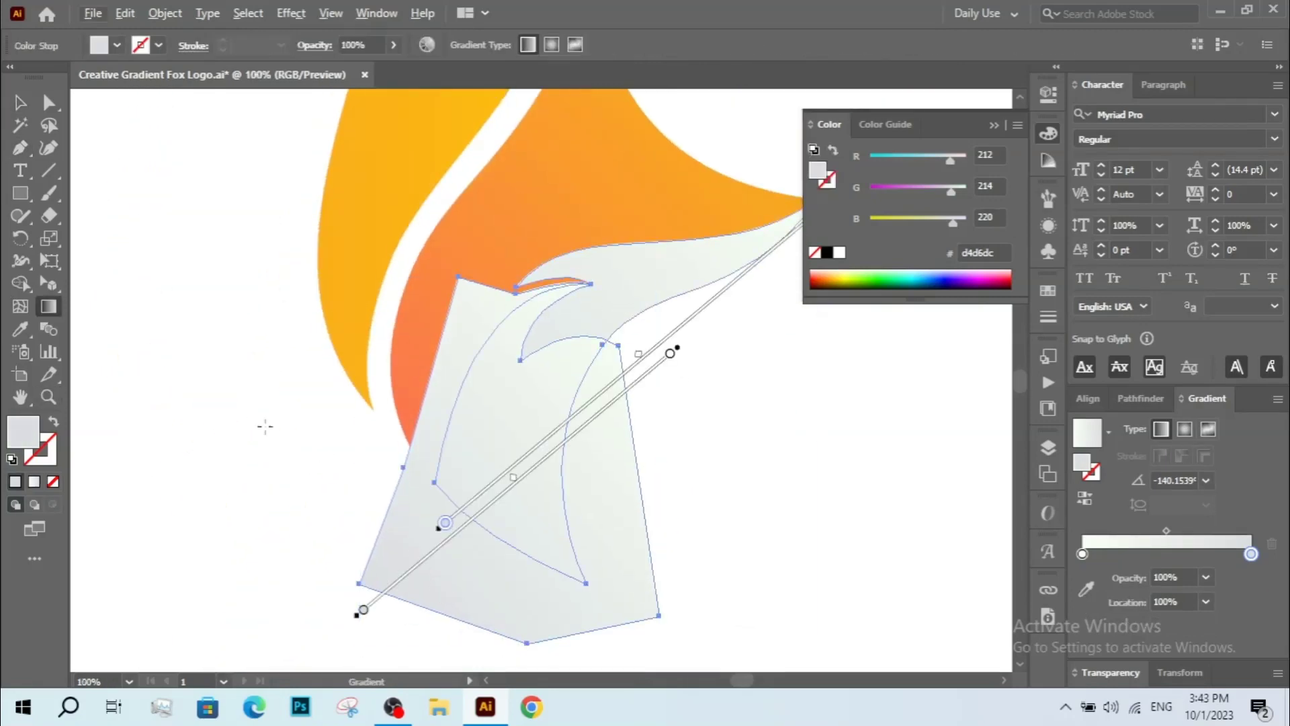
click(20, 283)
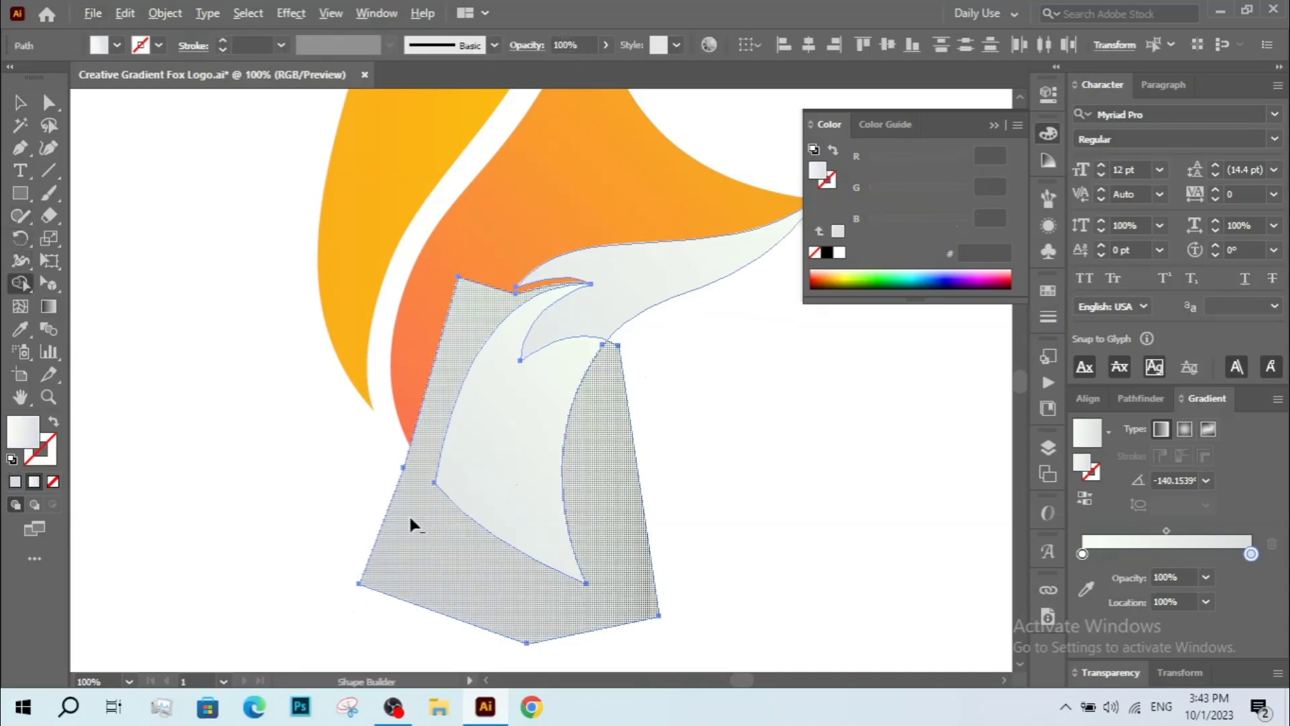
drag(378, 537, 376, 541)
drag(398, 472, 363, 472)
Select the trimmed shadow piece and realign its gradient from its lower-left corner toward its upper-right tip.
key(v)
click(364, 472)
key(a)
click(484, 466)
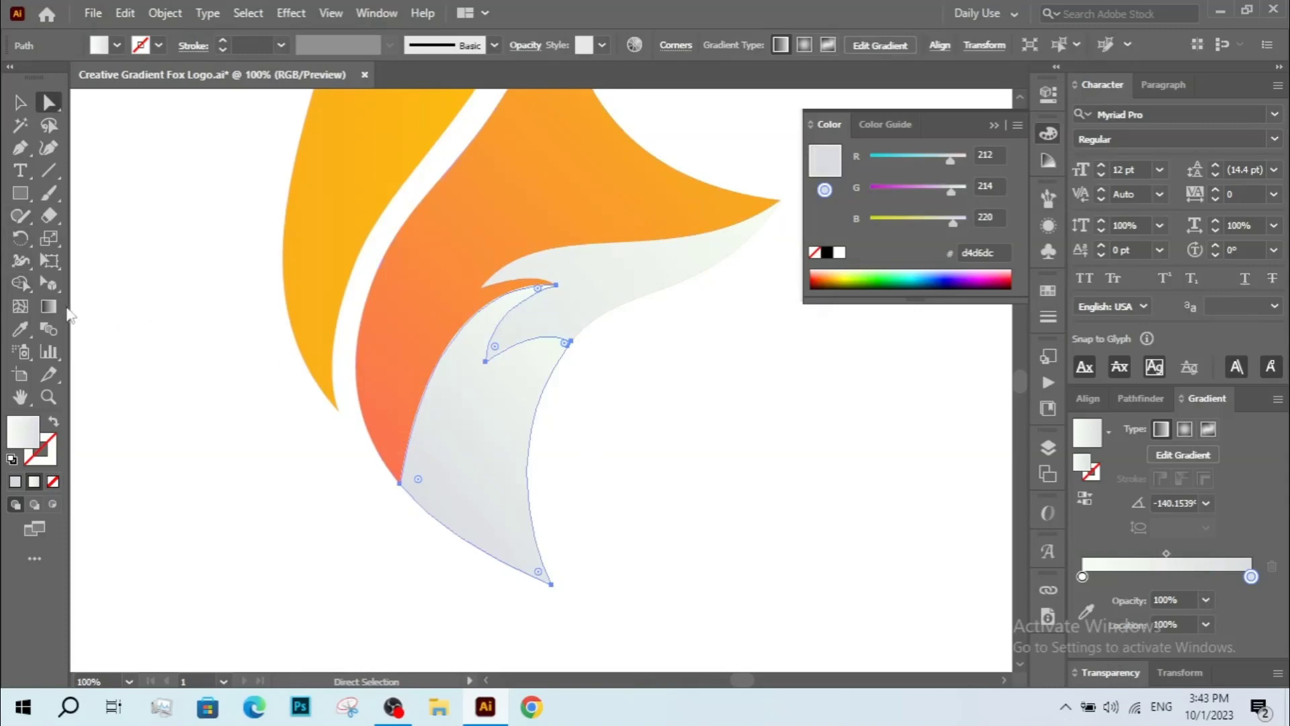
click(48, 306)
drag(627, 351, 583, 333)
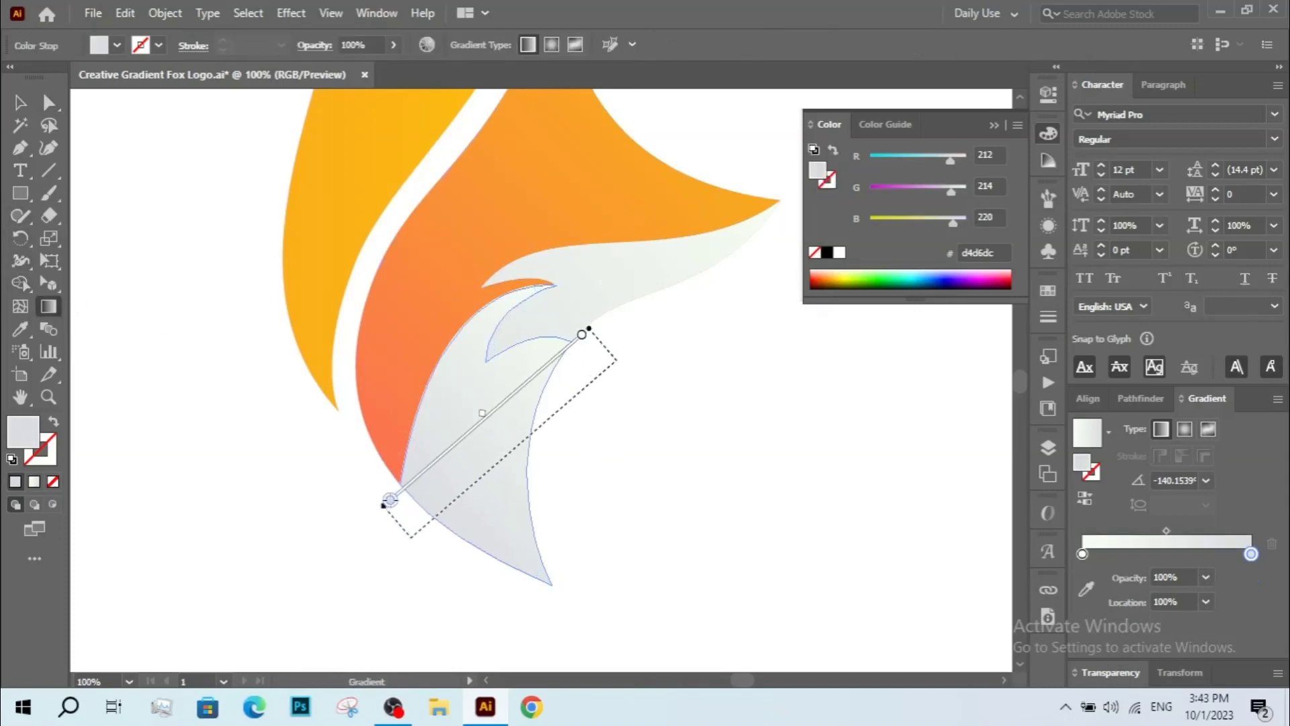
drag(391, 501, 418, 531)
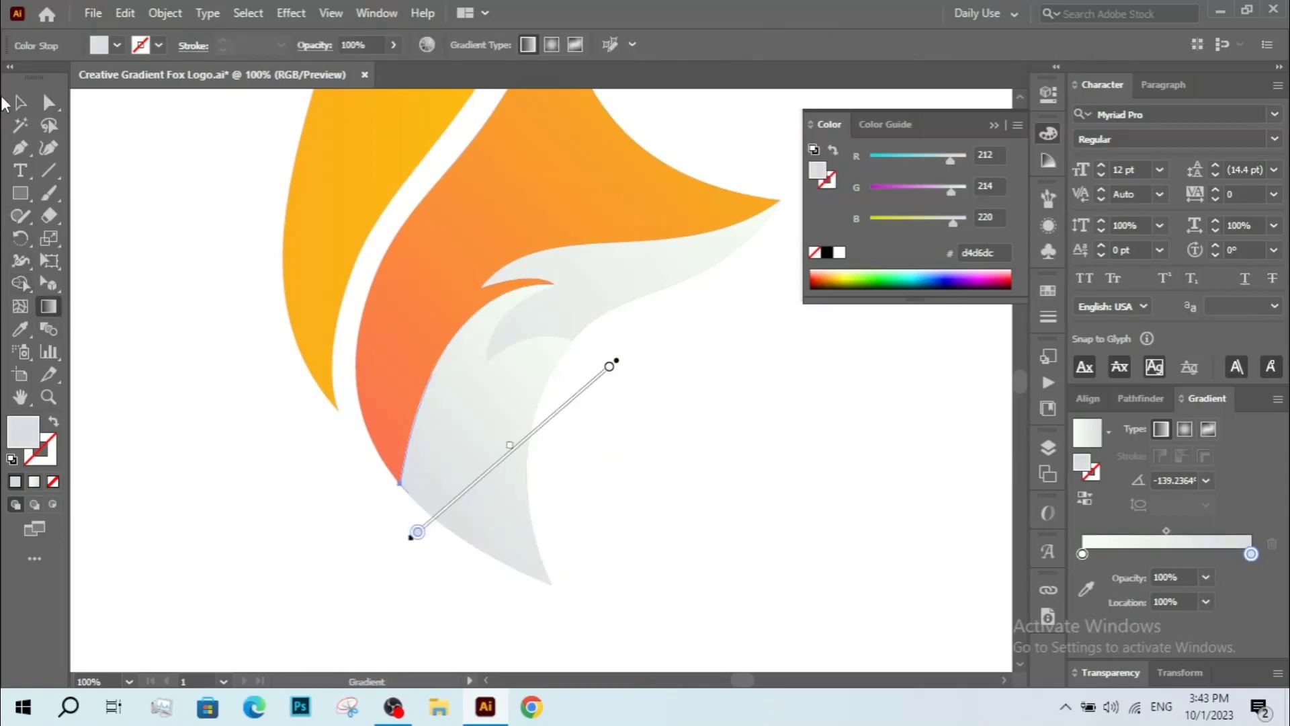
click(18, 102)
Set the shadow piece's blend mode to Multiply and deselect.
click(1109, 673)
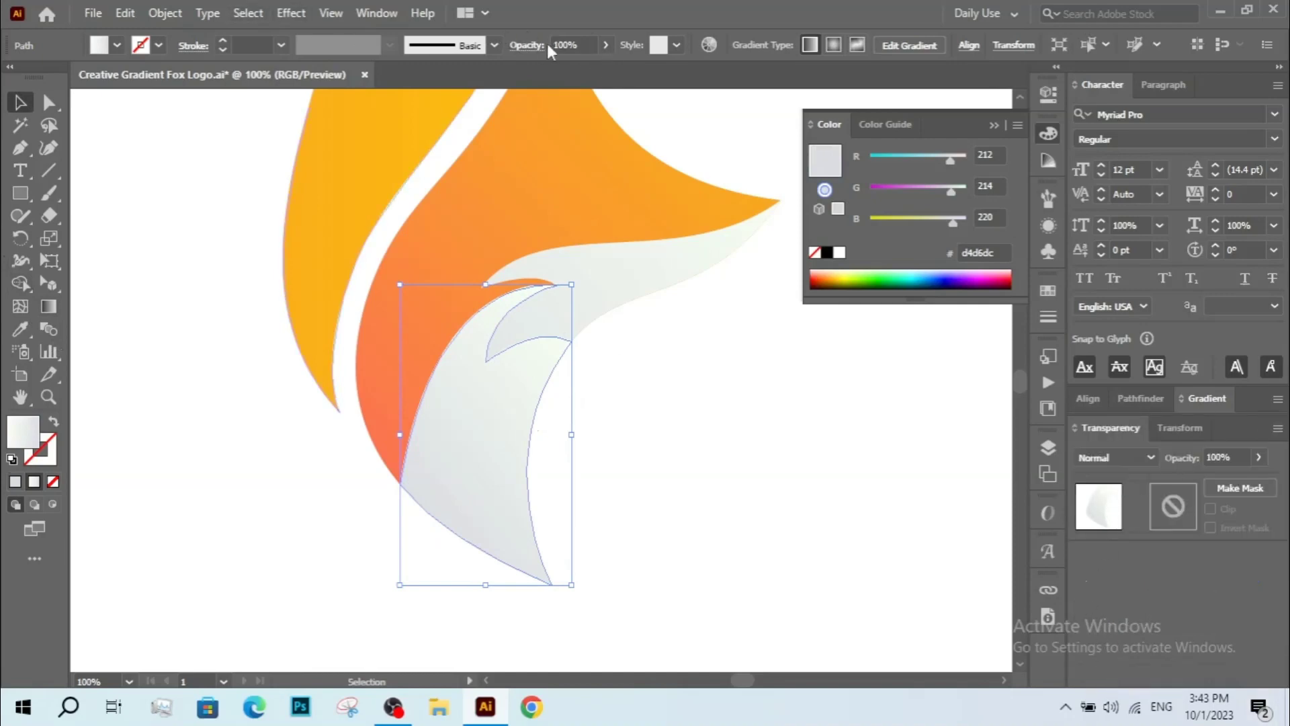
click(527, 45)
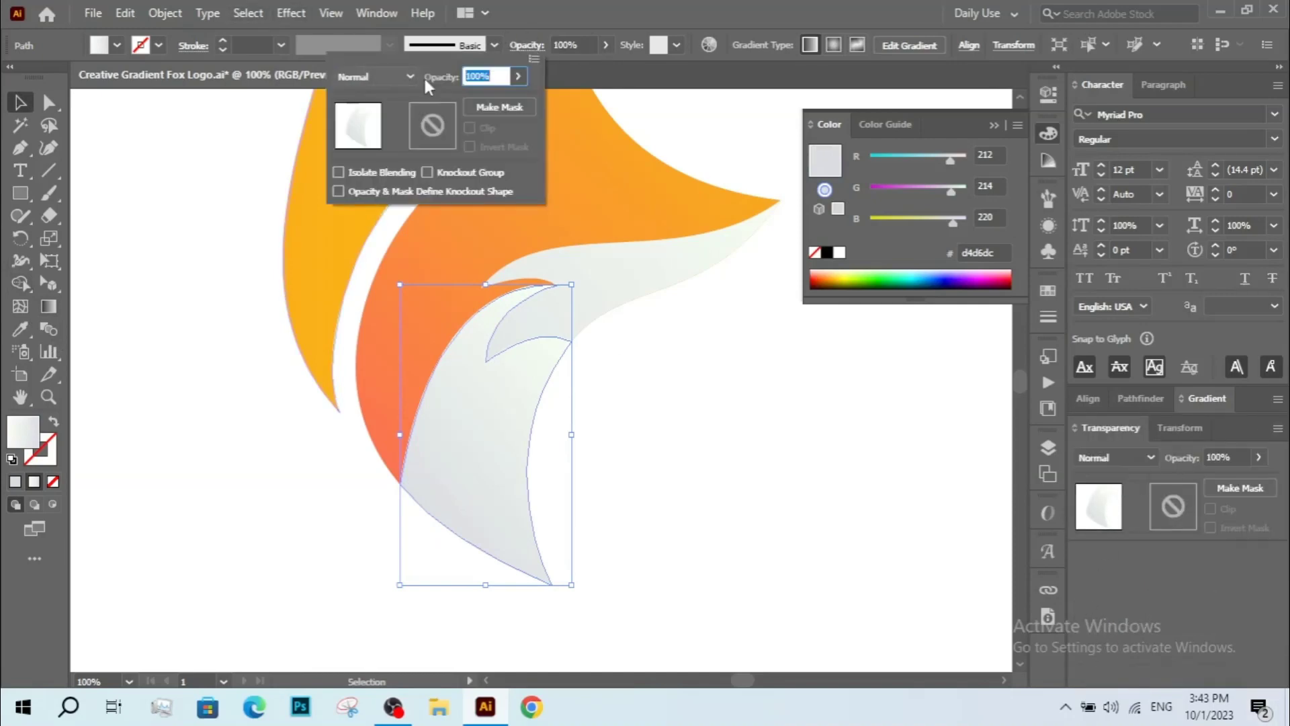
click(1149, 464)
click(1148, 459)
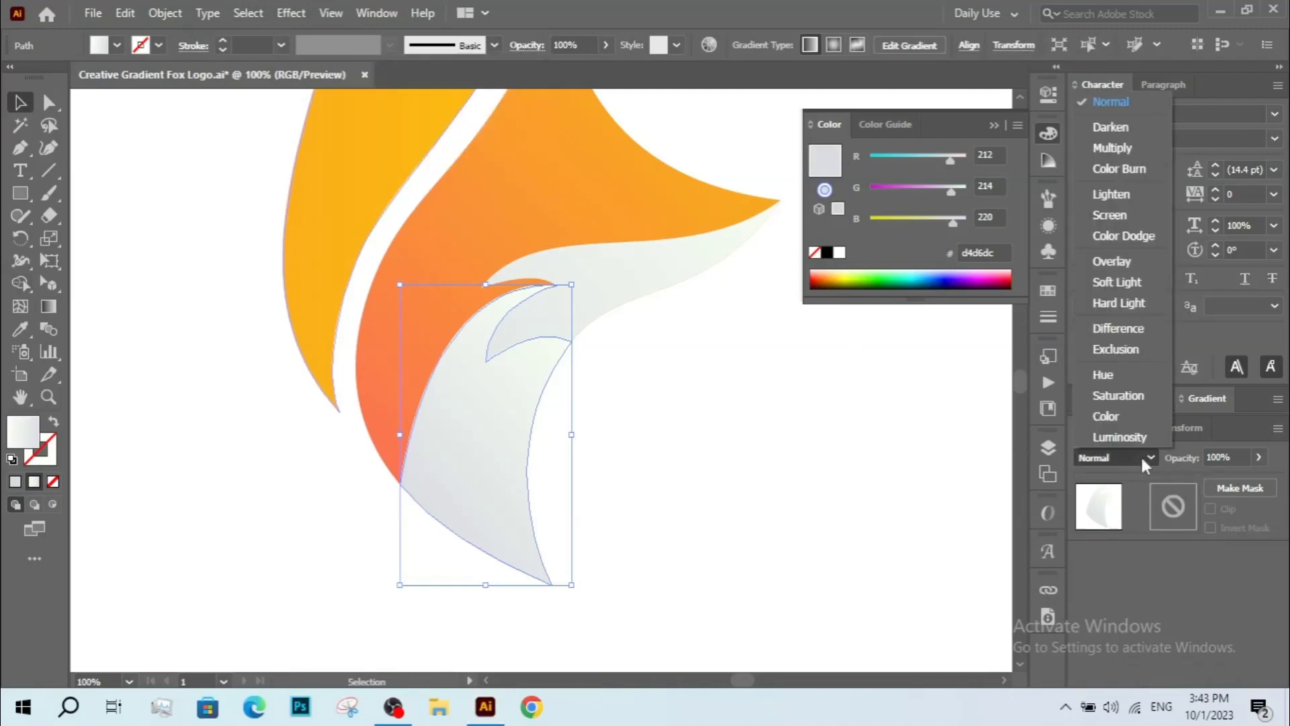
click(1127, 149)
click(666, 450)
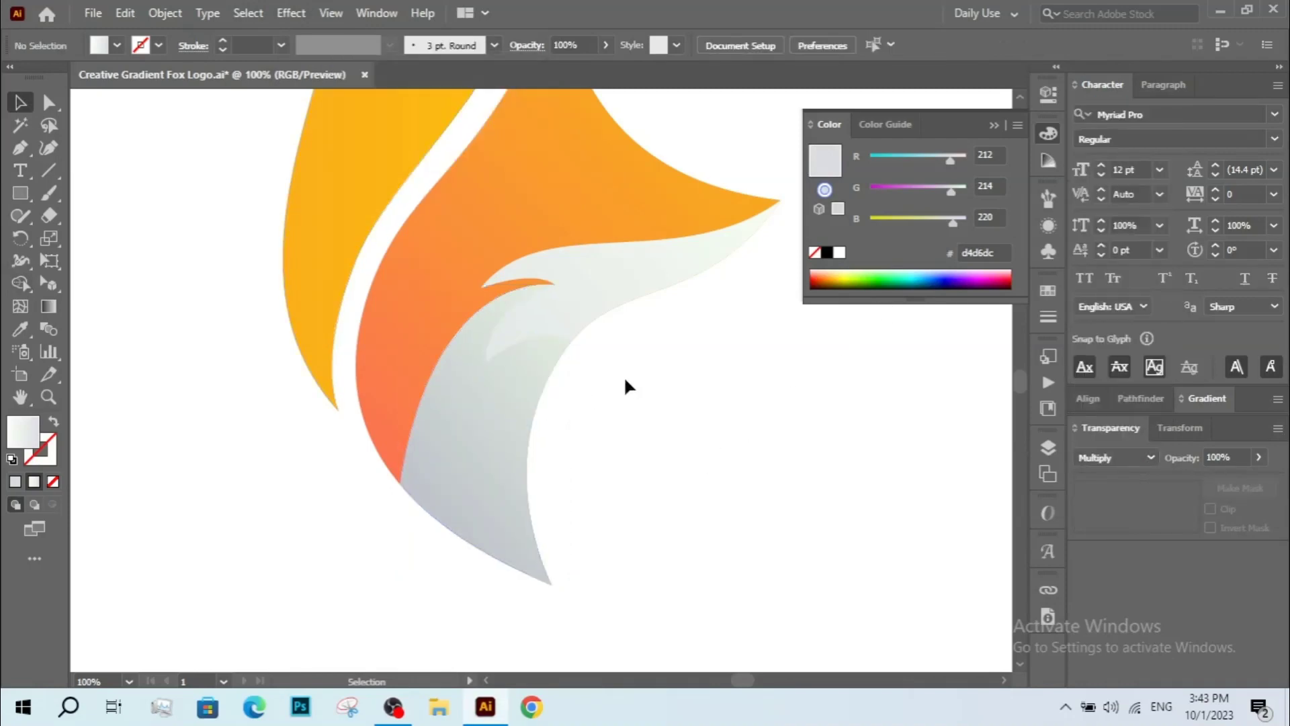
Draw a second Pen shape from the cheek's inner corner down to its lower-left corner, closing a polygon around the cheek's lower right.
key(p)
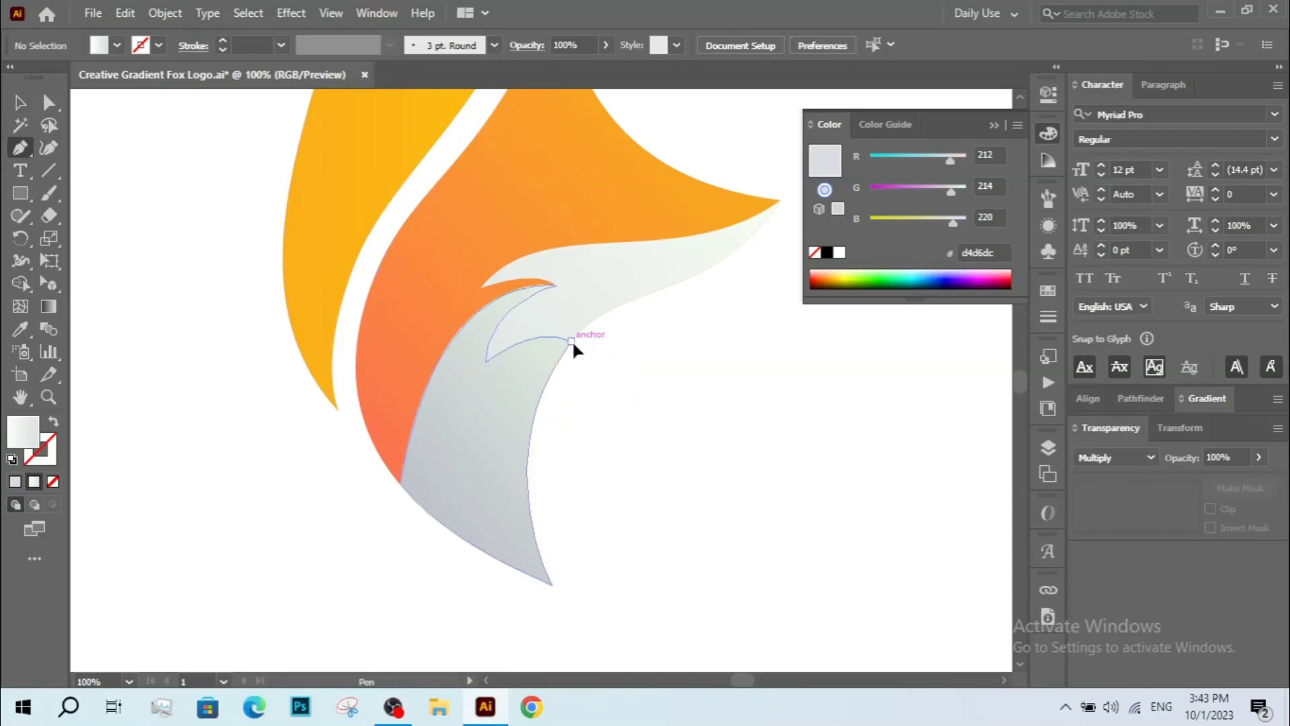
drag(572, 340, 500, 366)
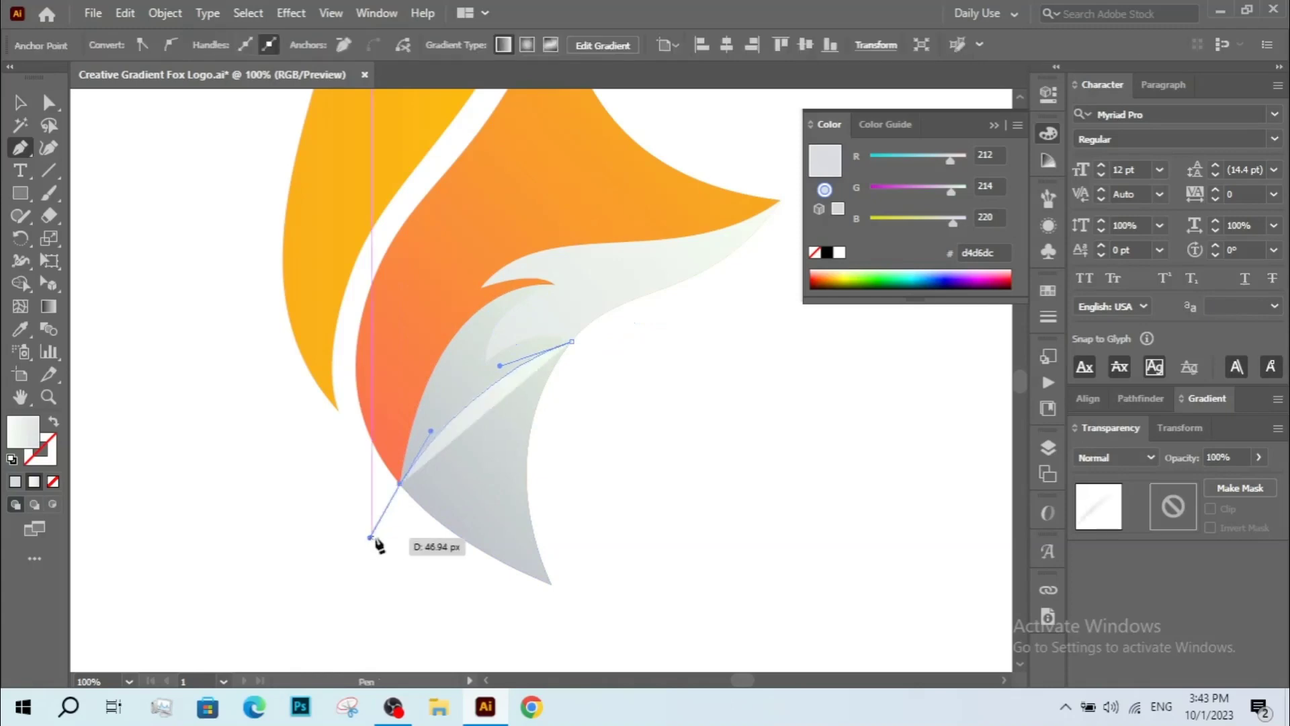
ctrl+click(415, 525)
click(571, 341)
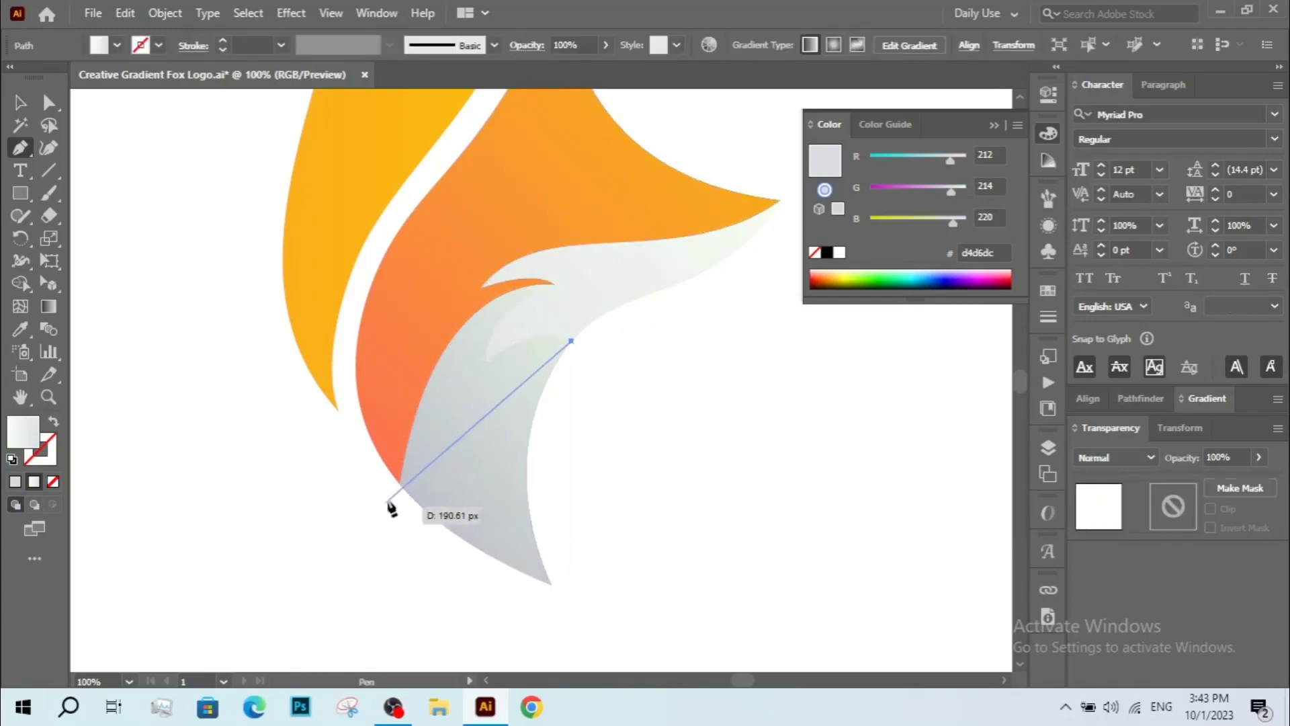
drag(400, 483, 328, 596)
click(401, 484)
click(400, 585)
click(608, 615)
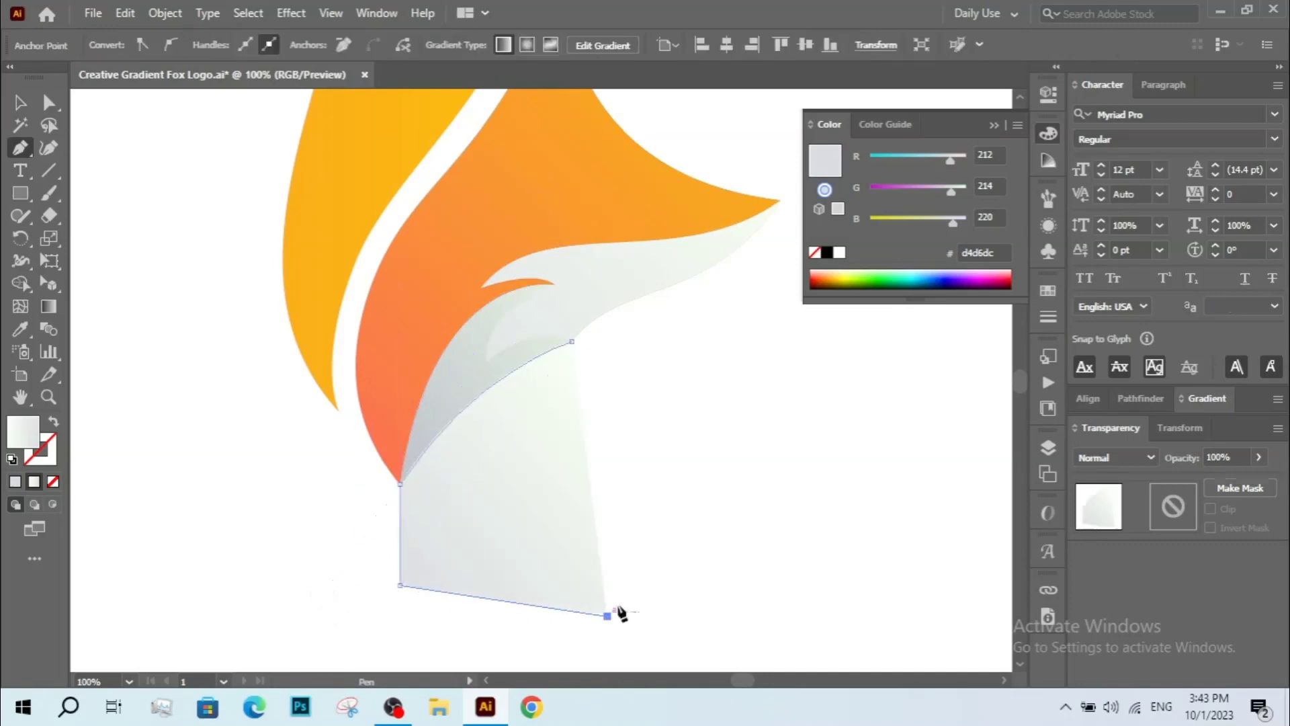
click(634, 455)
click(572, 341)
key(v)
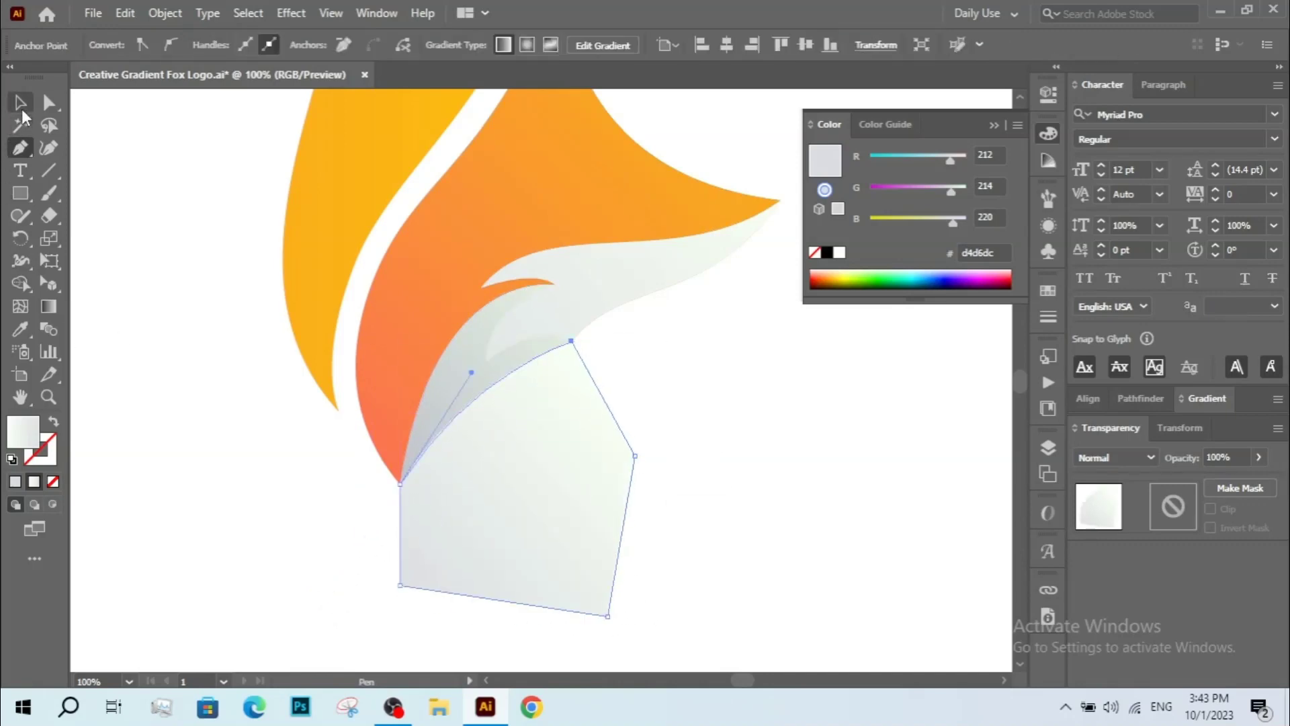
Select the new shape with the cheek and trim away the parts outside the cheek with Shape Builder.
shift+click(452, 398)
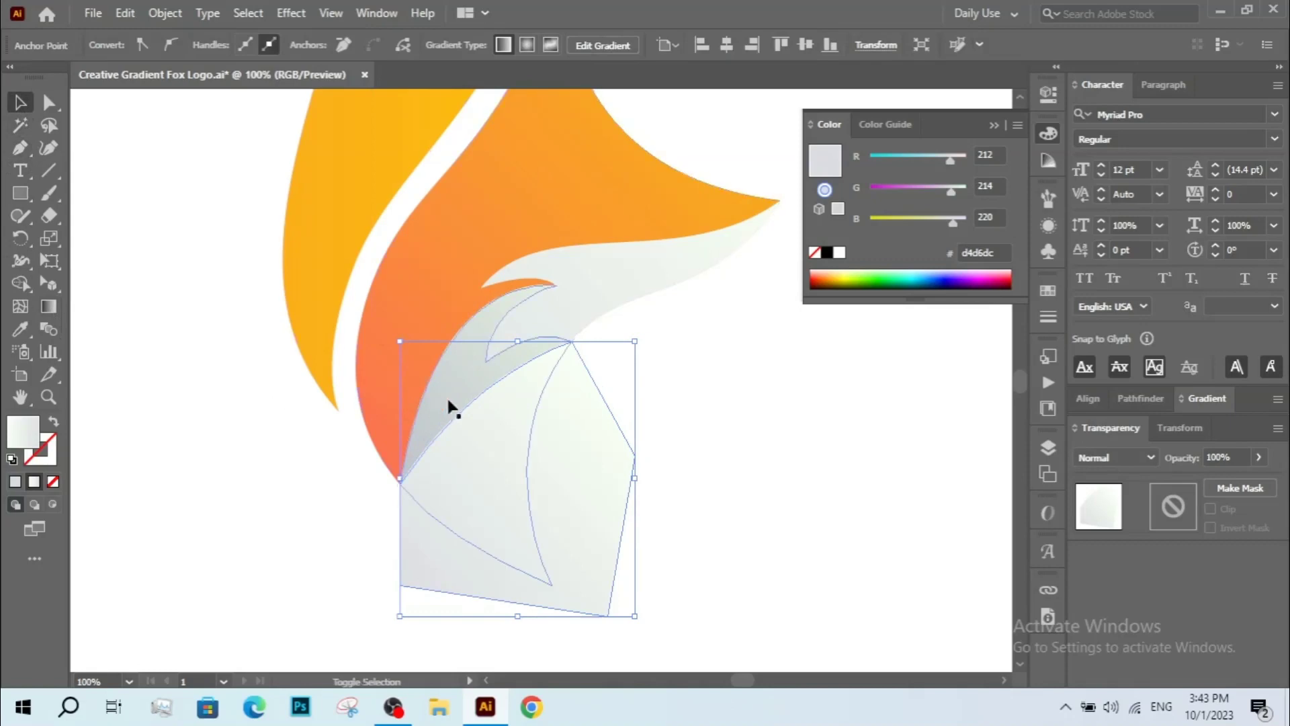
click(22, 283)
alt+click(487, 606)
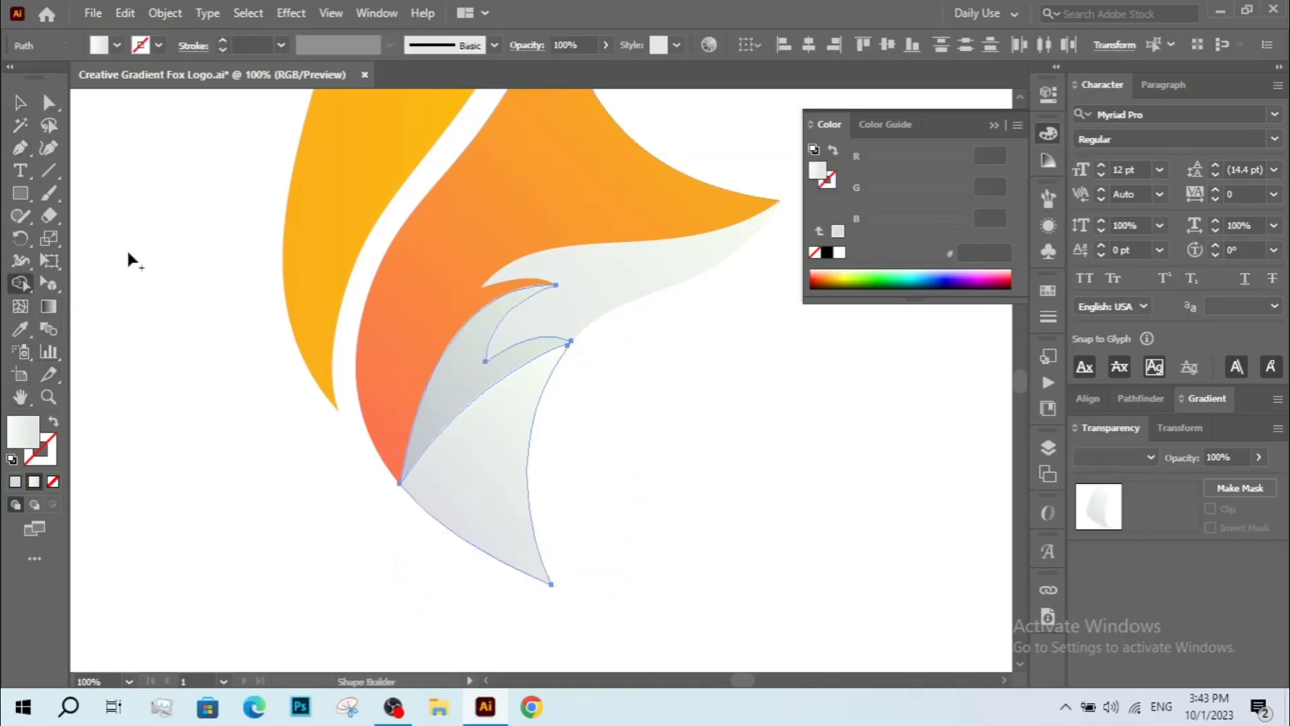
Select the second shadow piece and set its blend mode to Multiply.
click(24, 104)
click(495, 507)
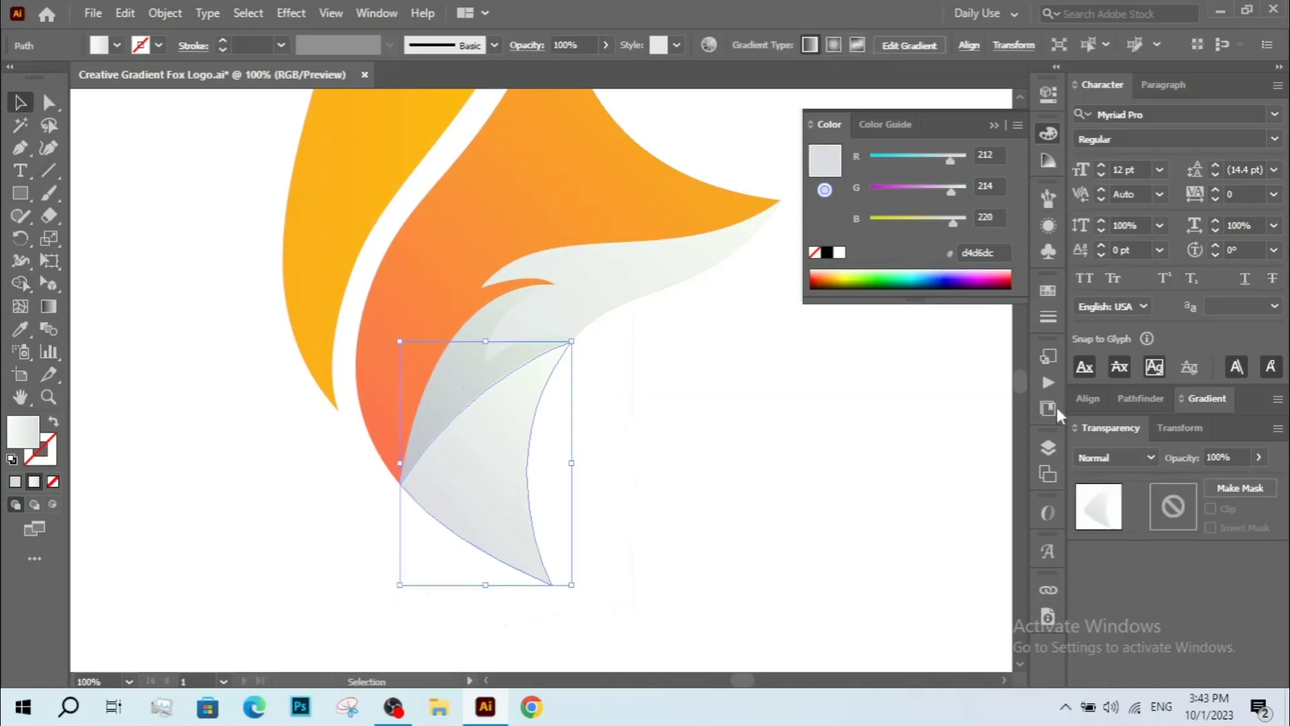
click(1112, 459)
click(1102, 181)
click(576, 366)
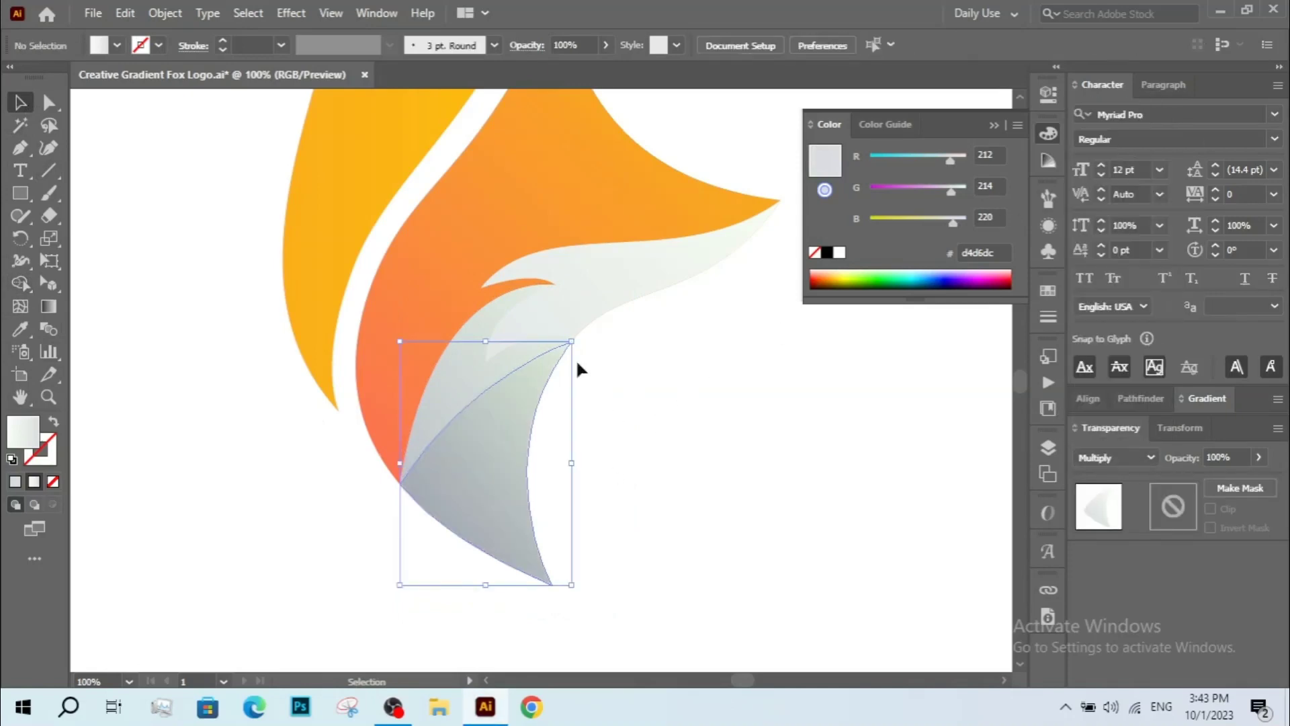
Draw a curved triangular ear shape with the Pen tool on the top right of the fox head.
key(z)
alt+click(555, 298)
alt+click(649, 404)
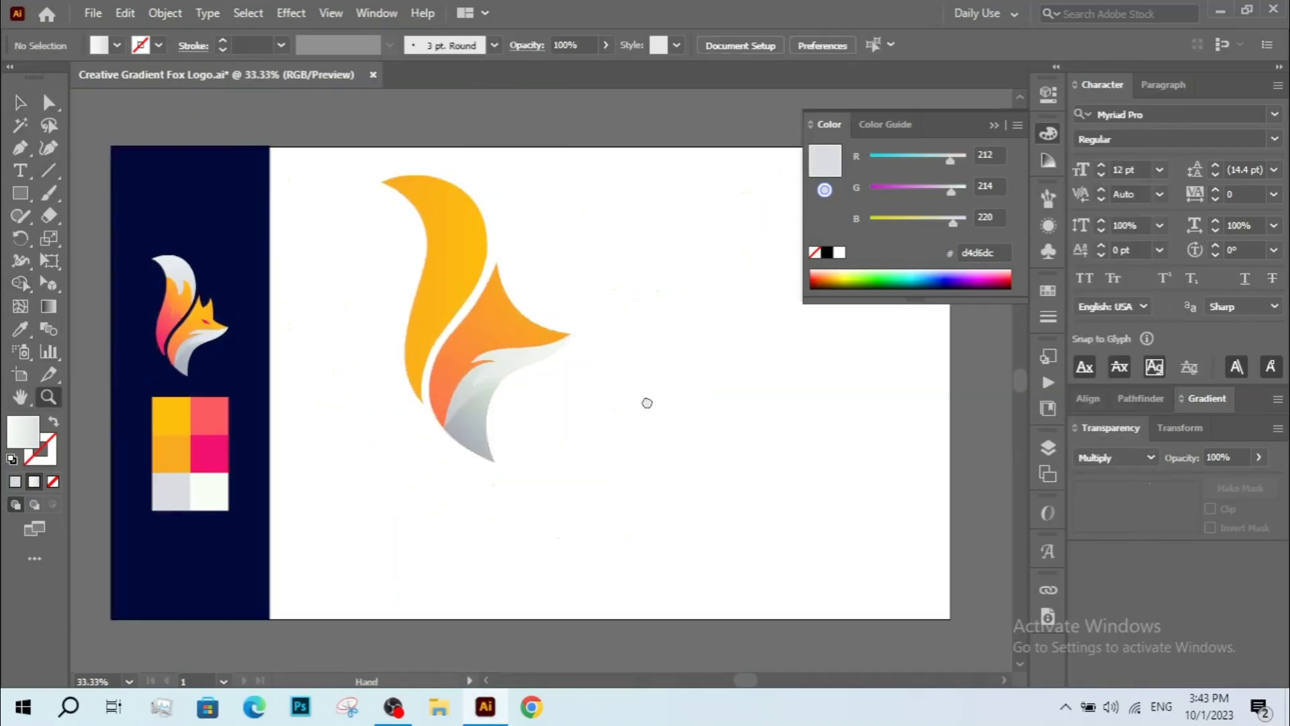
drag(392, 246, 664, 525)
key(v)
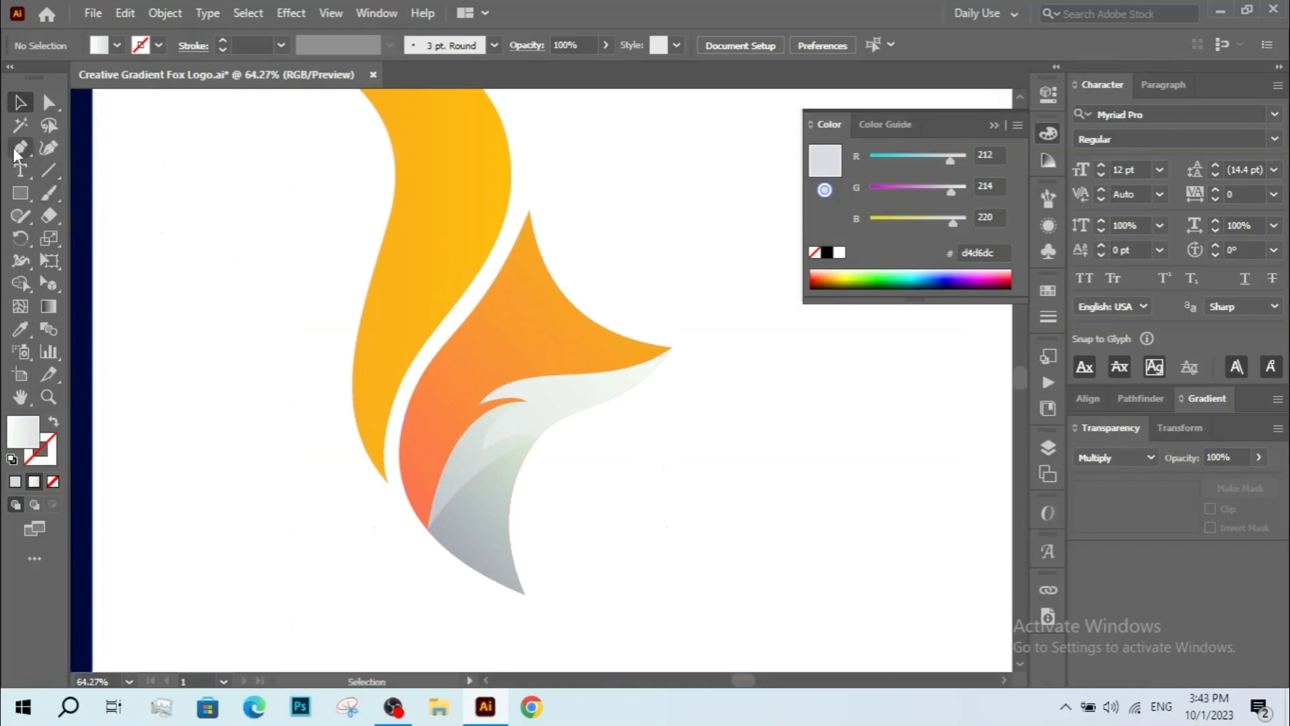
click(18, 147)
click(545, 283)
drag(595, 231, 611, 203)
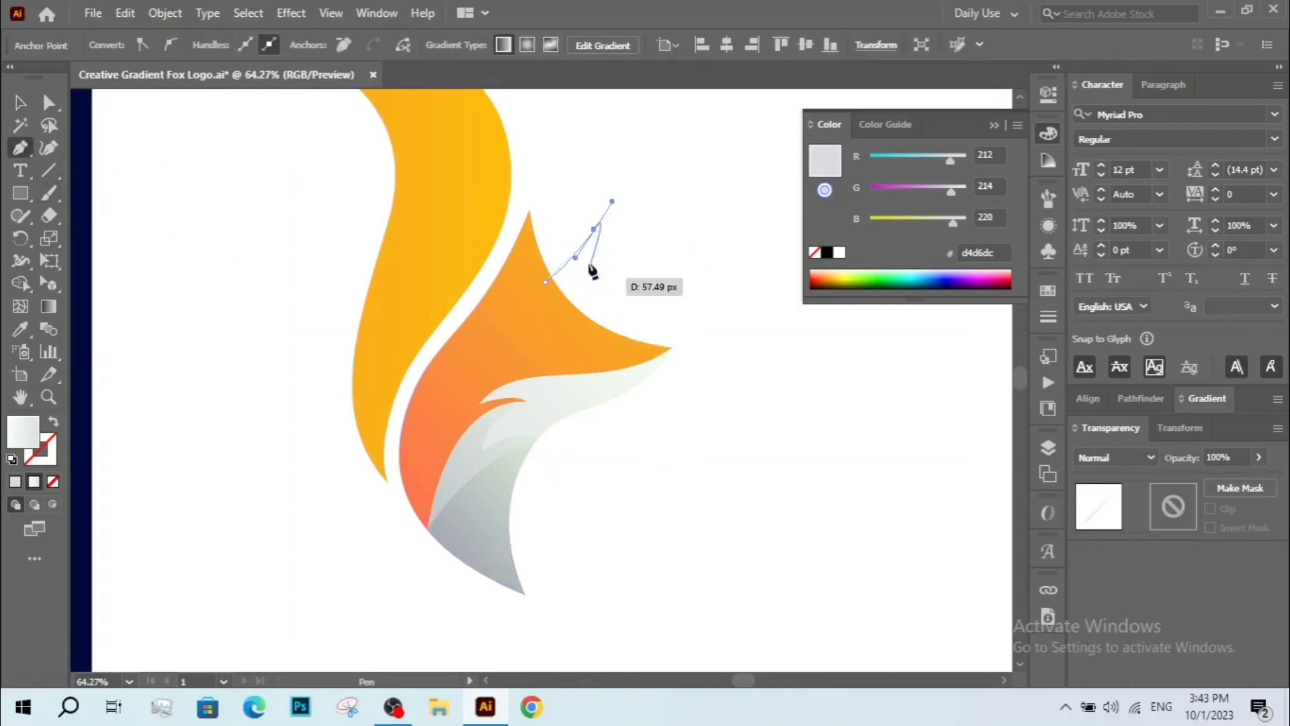
click(594, 231)
drag(597, 329, 616, 370)
click(597, 329)
click(511, 312)
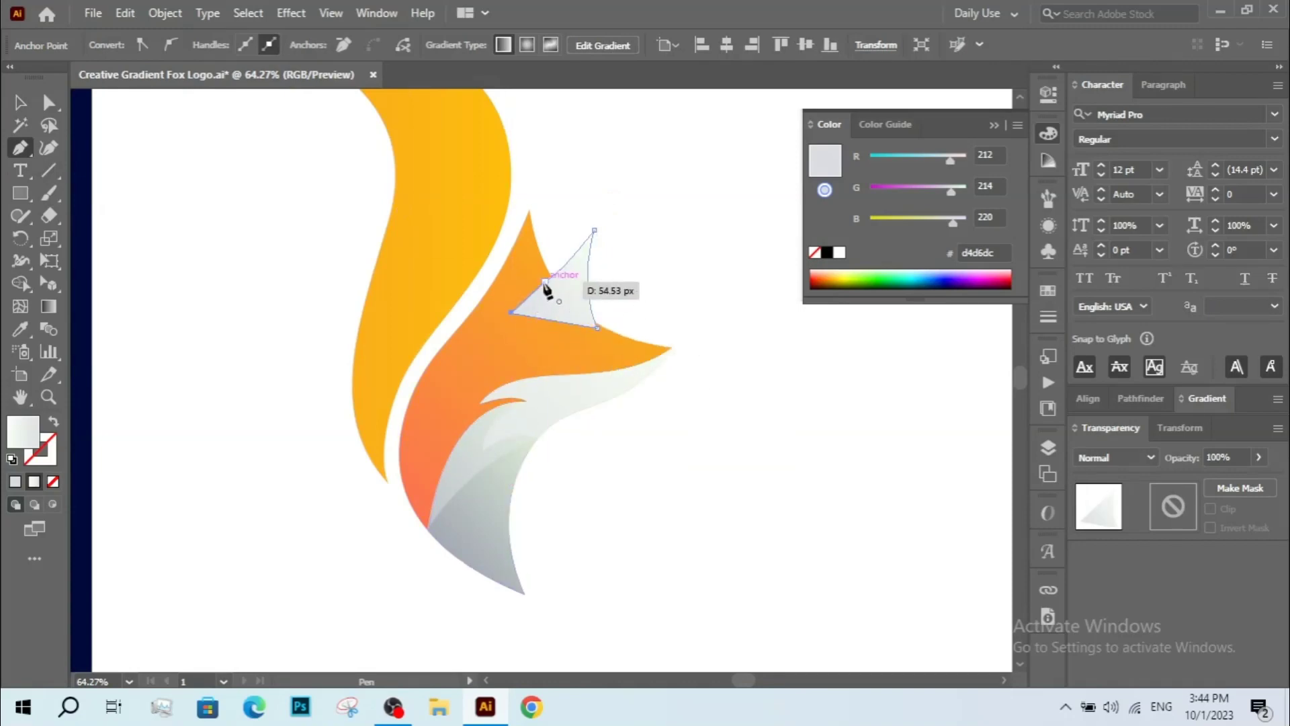
click(545, 283)
drag(542, 303, 542, 280)
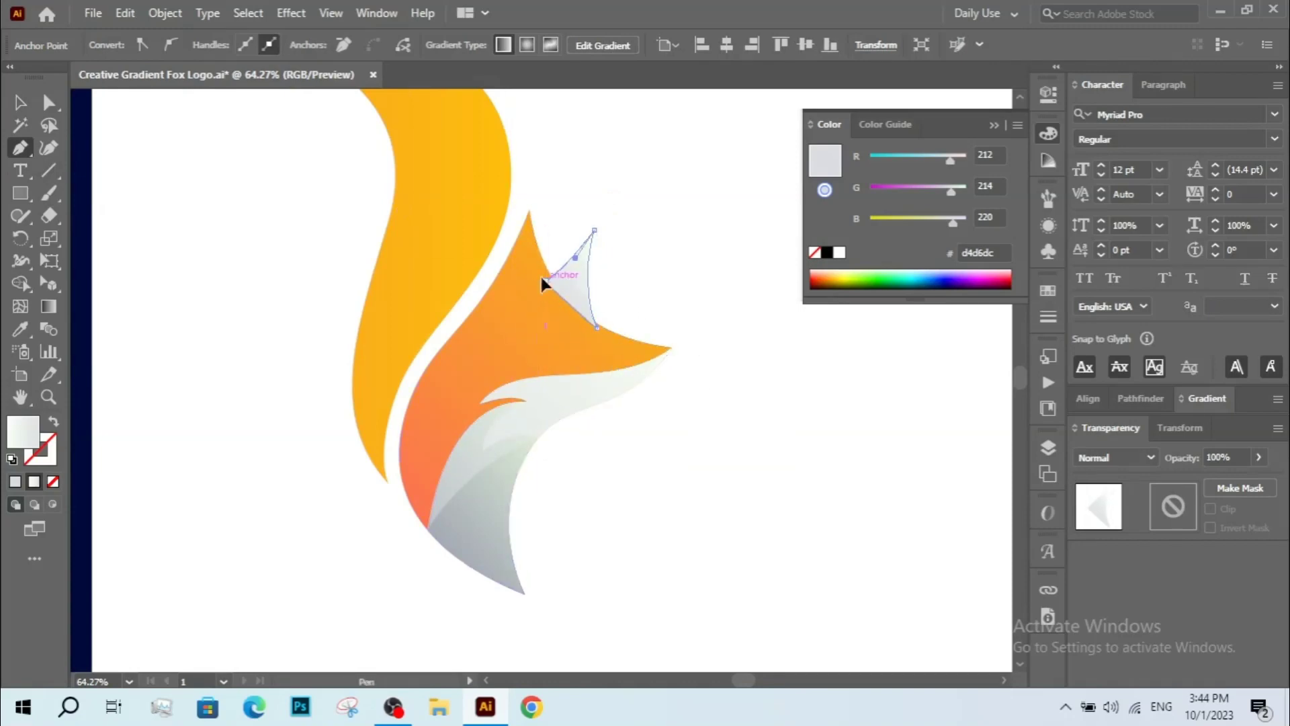
Send the new ear shape to the back and deselect it.
key(v)
right_click(576, 247)
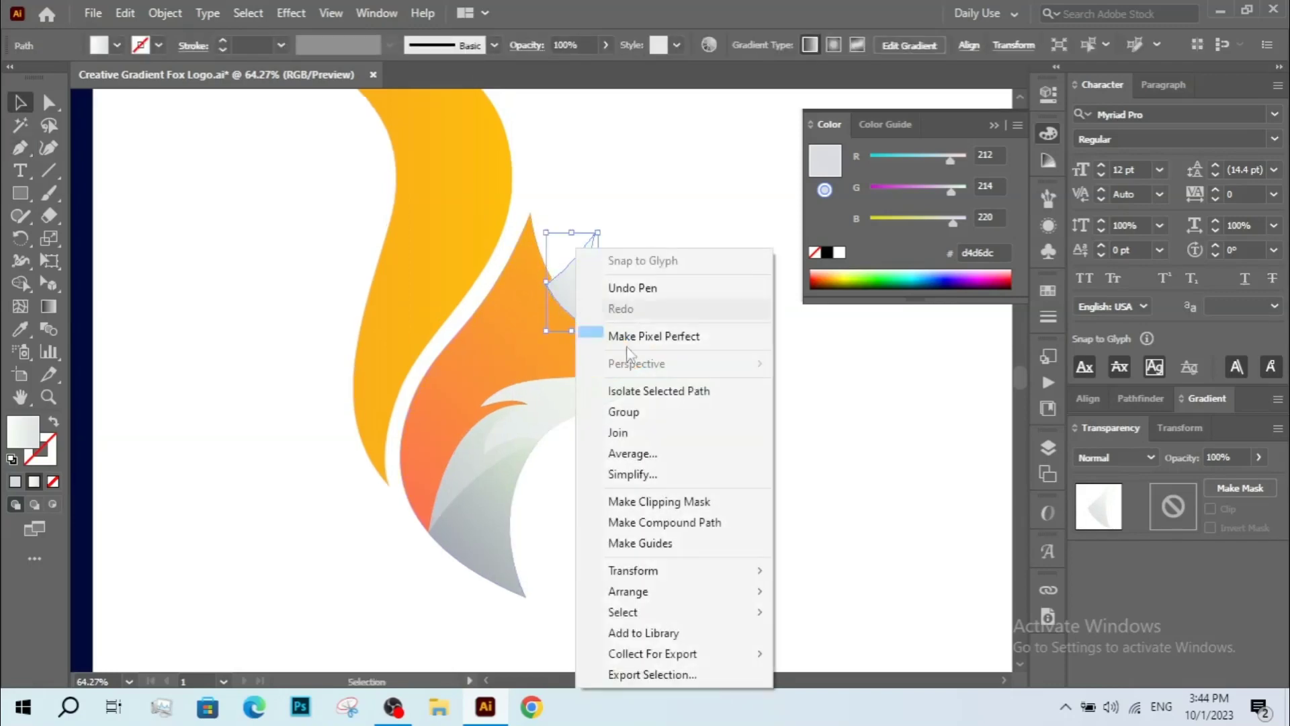
click(830, 654)
click(766, 496)
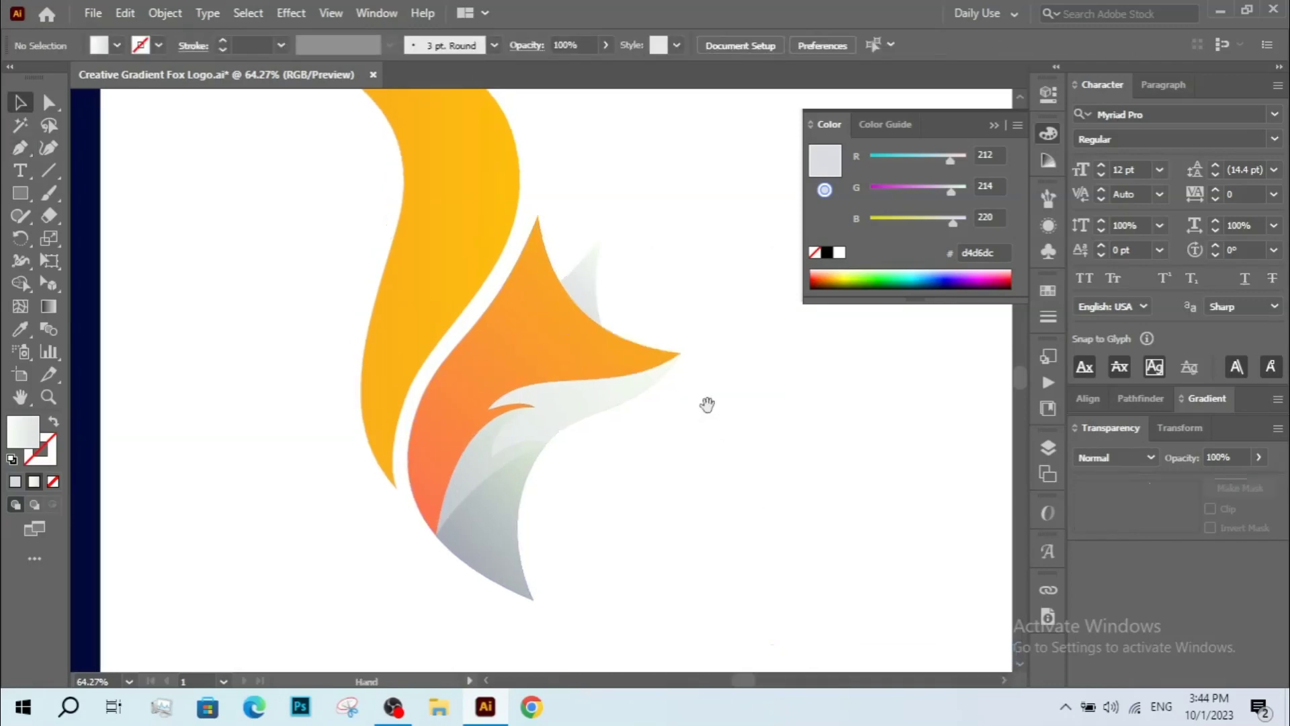
Fill the ear shape with the head's gradient using the Eyedropper and open its gradient settings.
key(a)
click(589, 296)
click(20, 329)
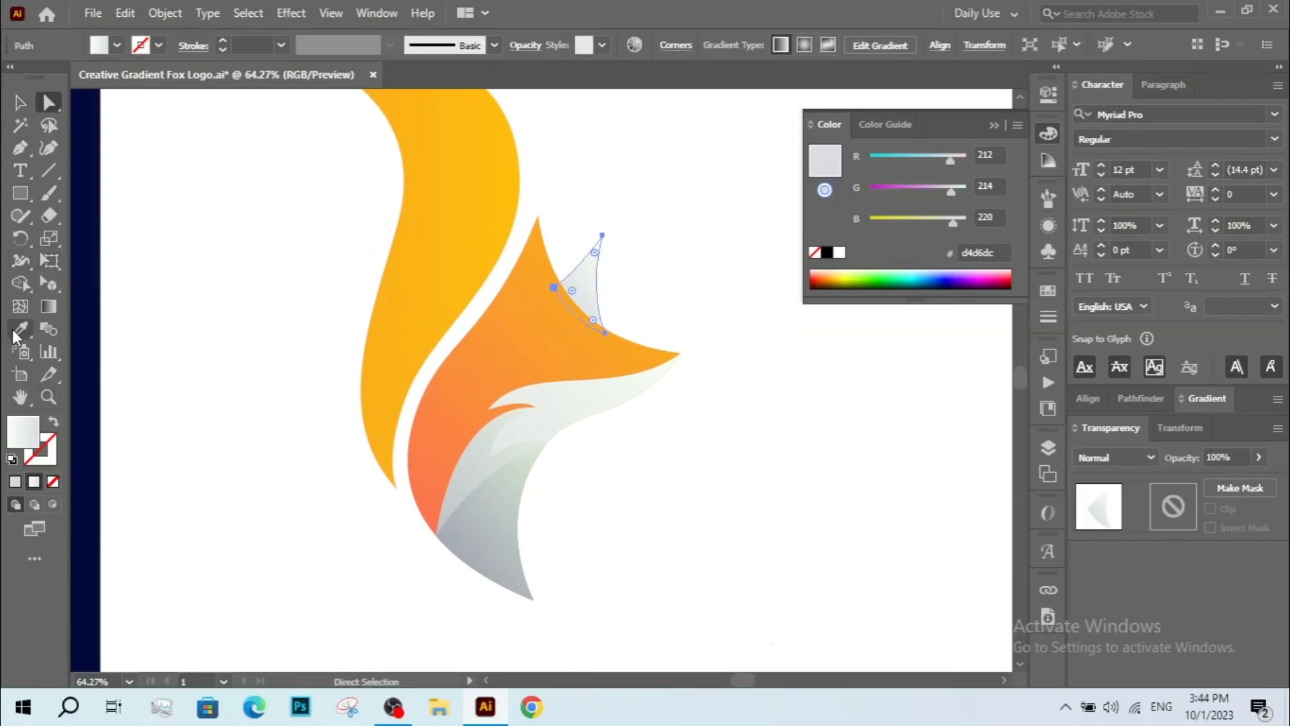
click(554, 326)
key(z)
alt+click(407, 294)
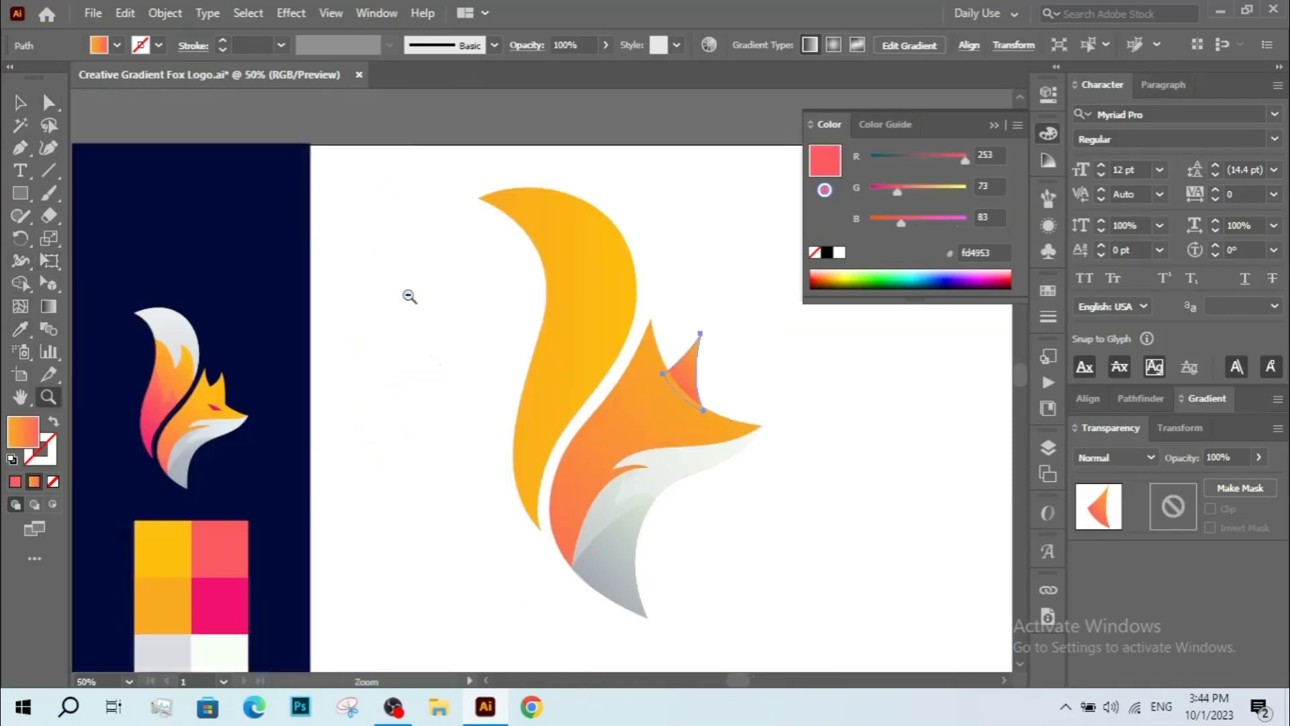
alt+click(407, 294)
drag(808, 311, 780, 338)
key(v)
click(1207, 399)
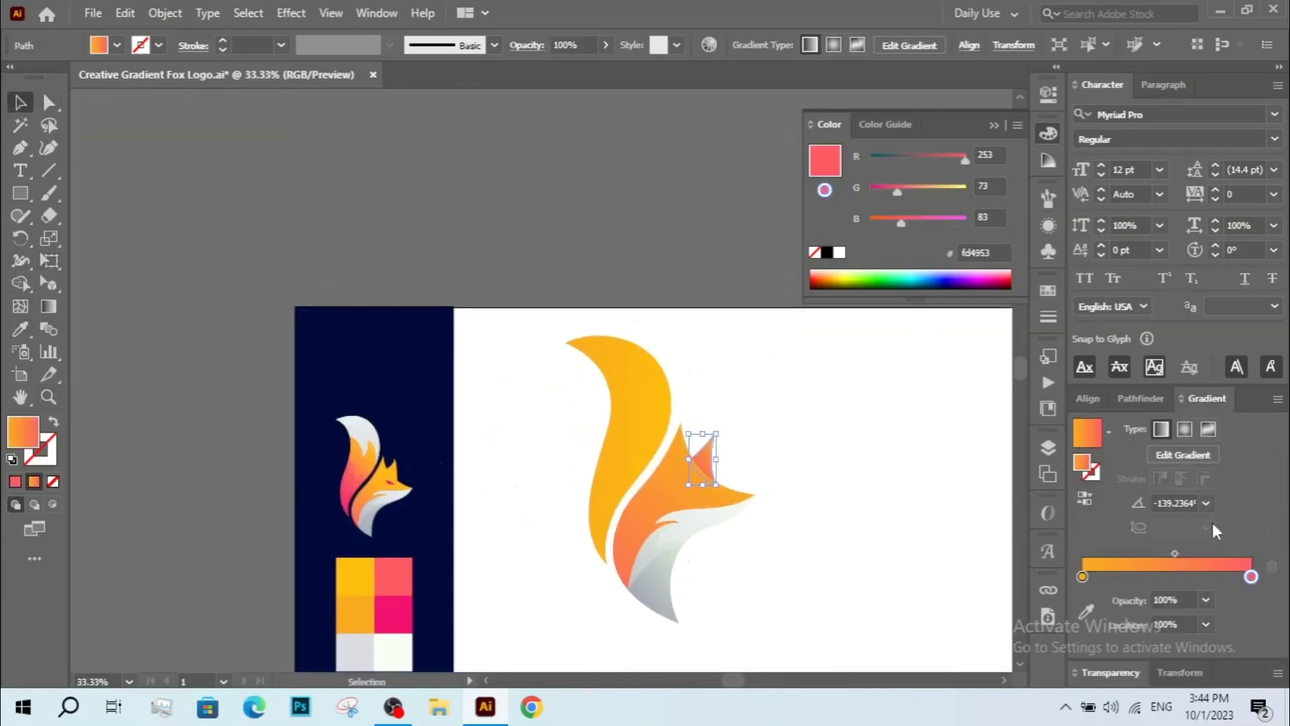
drag(1242, 579, 1144, 581)
click(1120, 583)
key(ctrl+z)
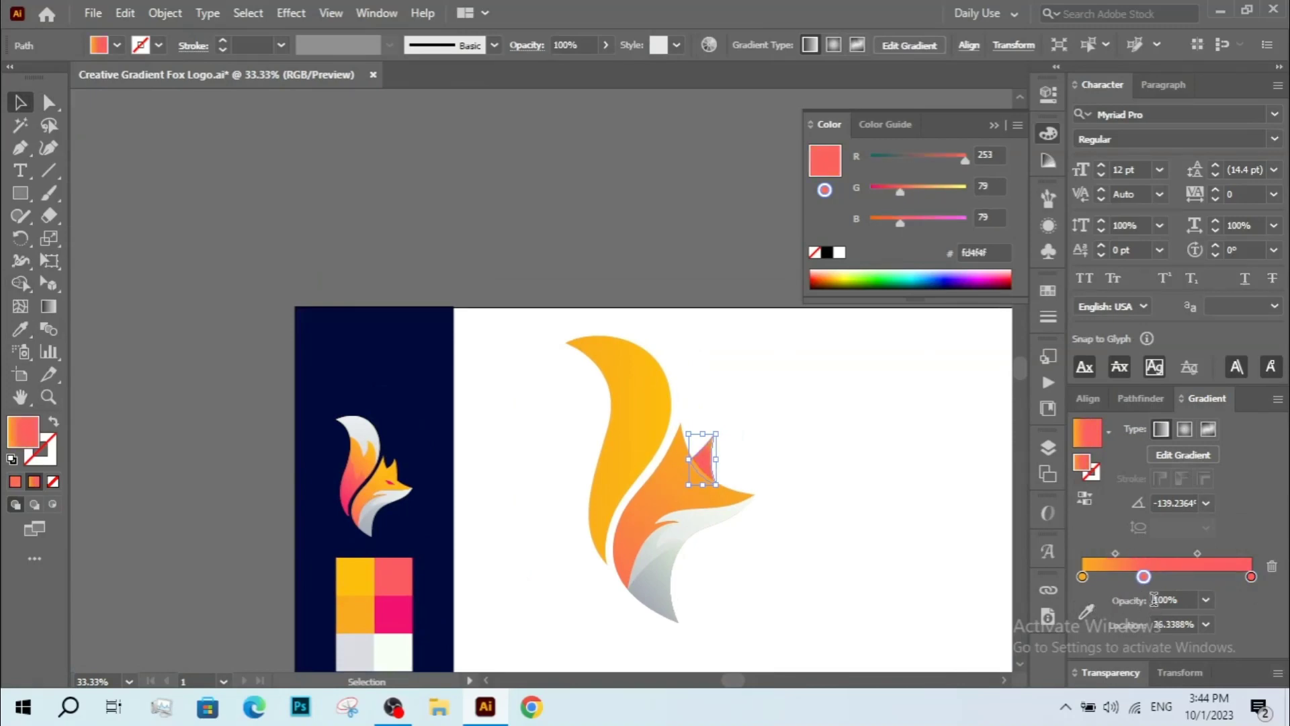
key(ctrl+z)
Set the ear gradient's right stop to the orange swatch sampled from the color palette.
click(1251, 578)
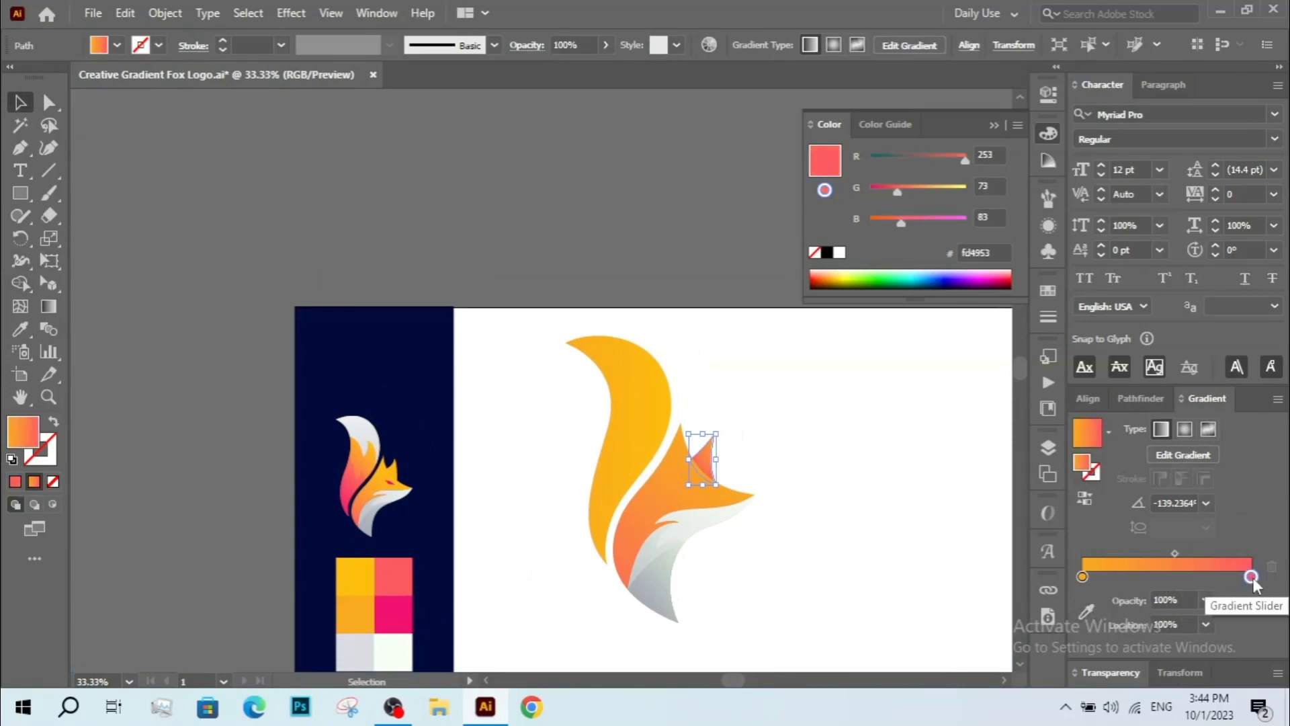
click(1087, 611)
click(357, 613)
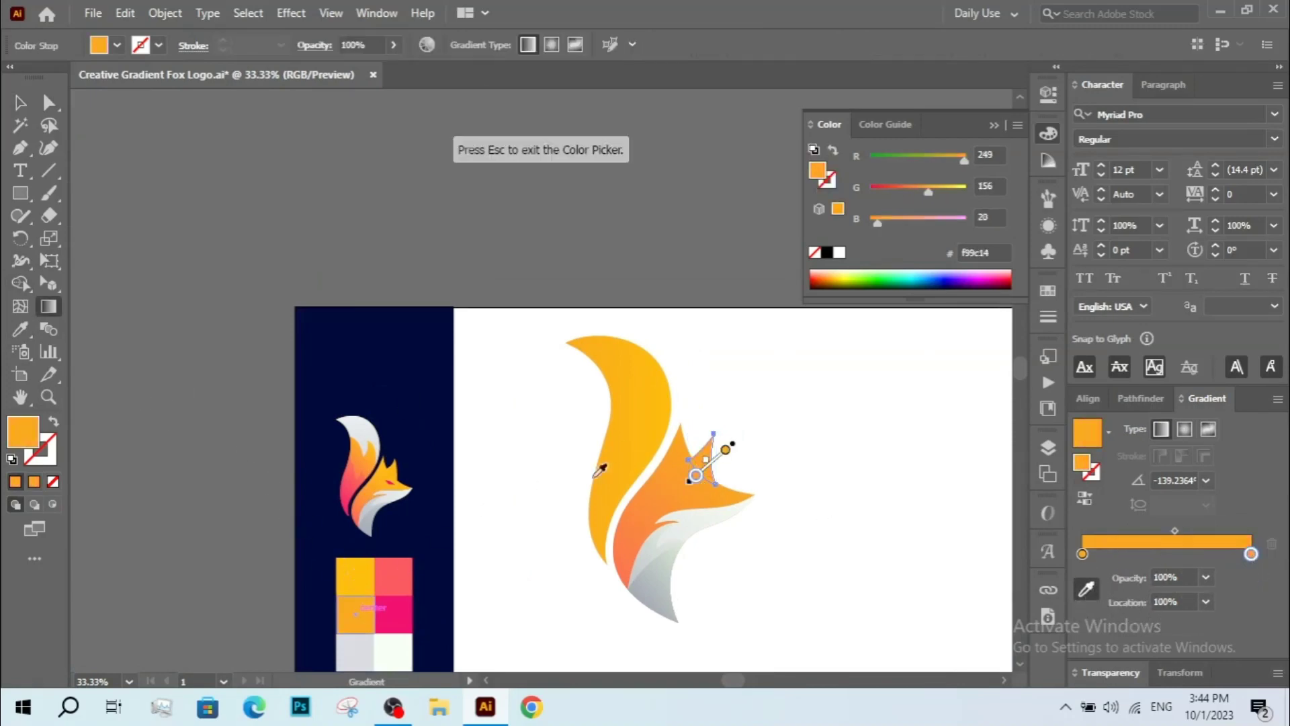
Set the ear gradient's left stop to a deeper orange, RGB 249, 124, 5 (f97c05).
click(21, 102)
click(199, 177)
key(z)
drag(647, 356, 689, 286)
key(space)
key(a)
click(591, 384)
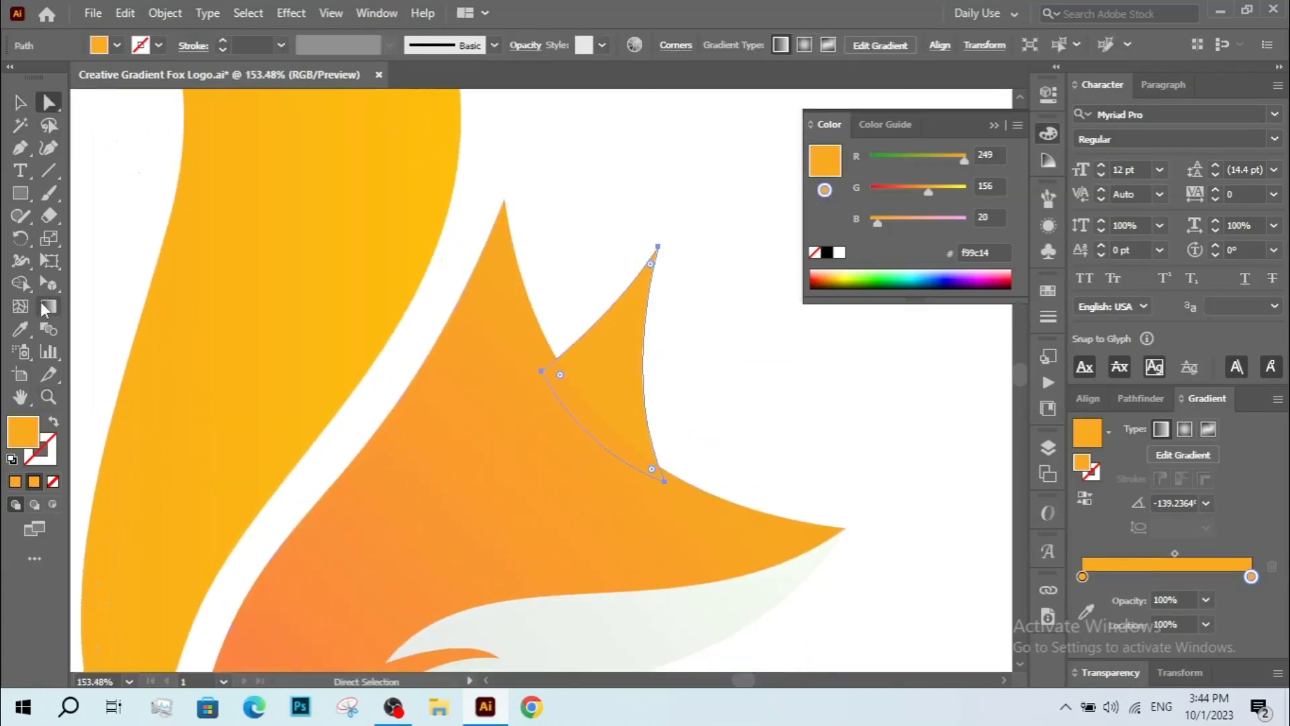
double_click(1083, 578)
click(1009, 373)
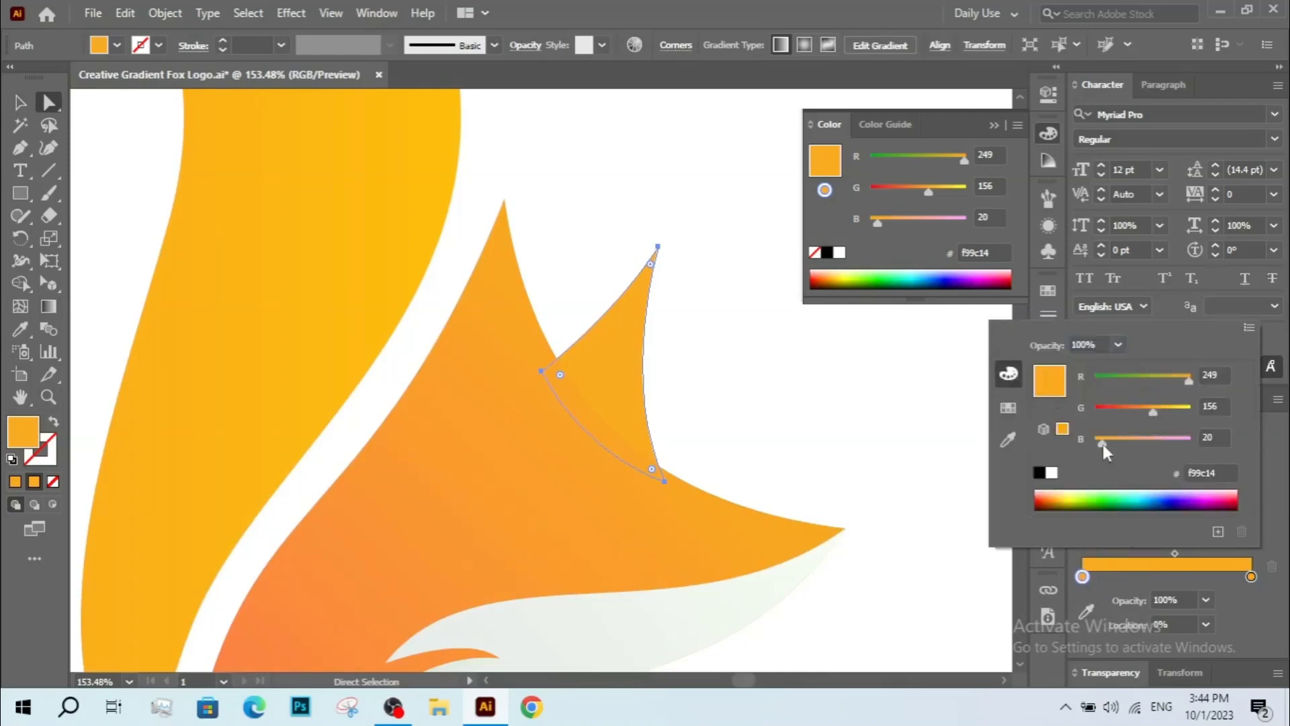
drag(1103, 445, 1141, 414)
click(1149, 413)
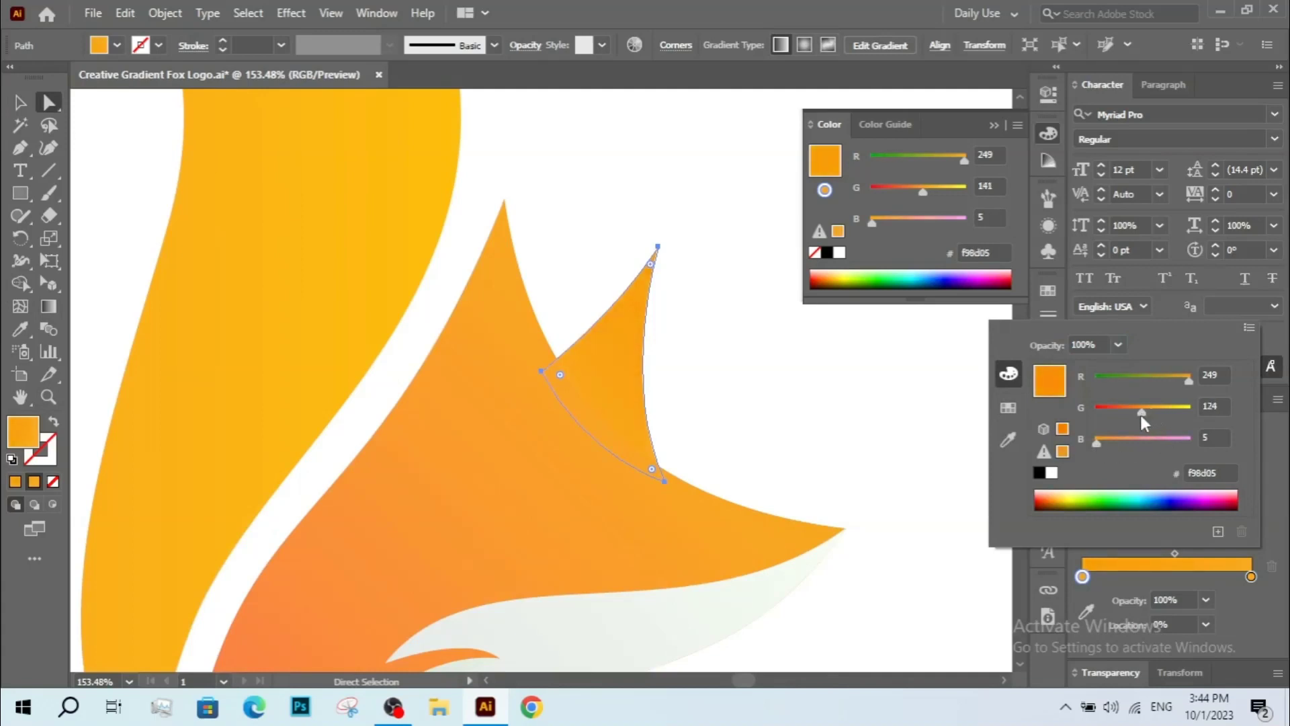
click(867, 412)
click(1085, 498)
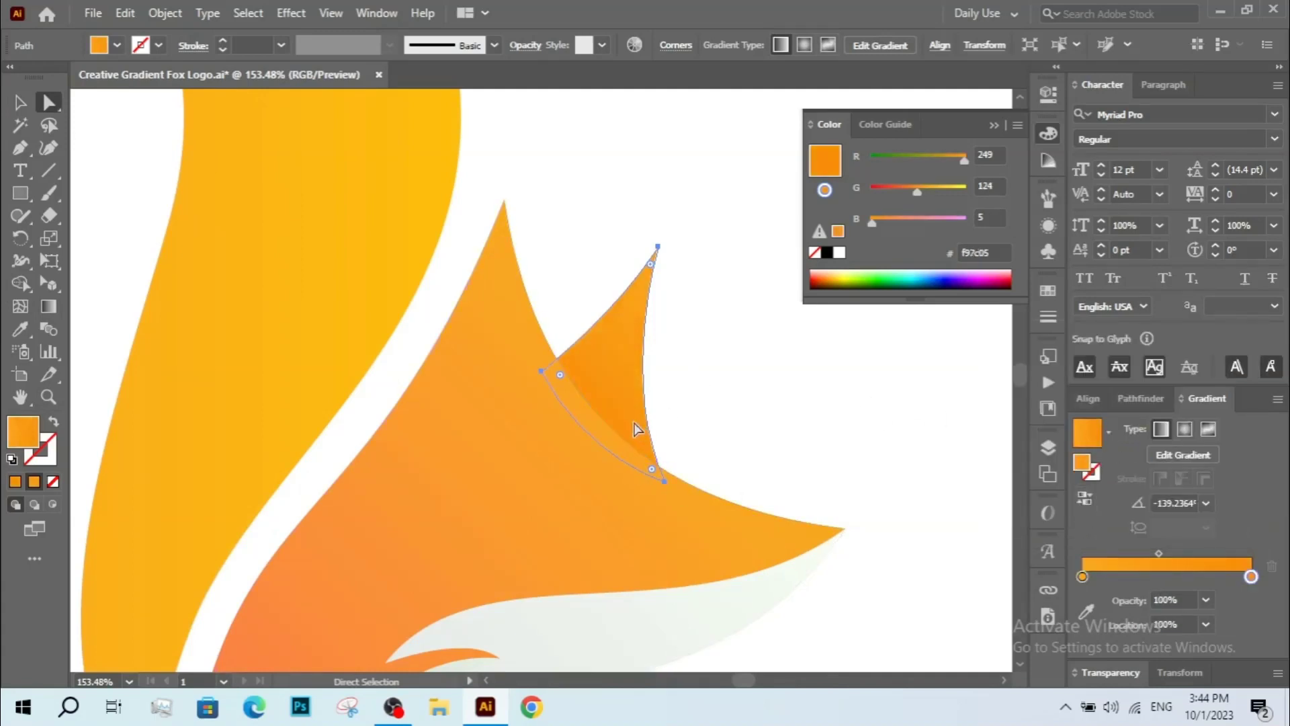
Reposition the ear gradient's start and end points with the Gradient tool, then deselect.
click(20, 104)
click(576, 291)
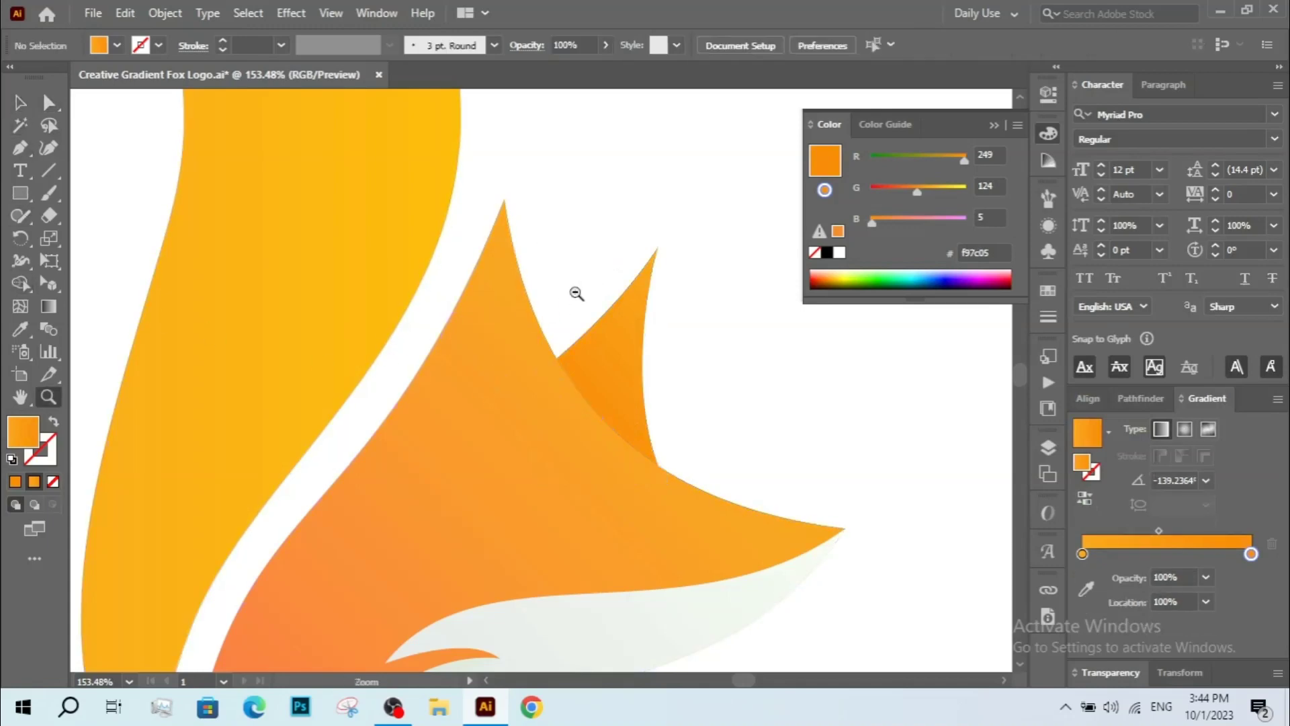
key(ctrl+minus)
key(ctrl+minus)
drag(552, 428, 591, 320)
drag(668, 405, 723, 361)
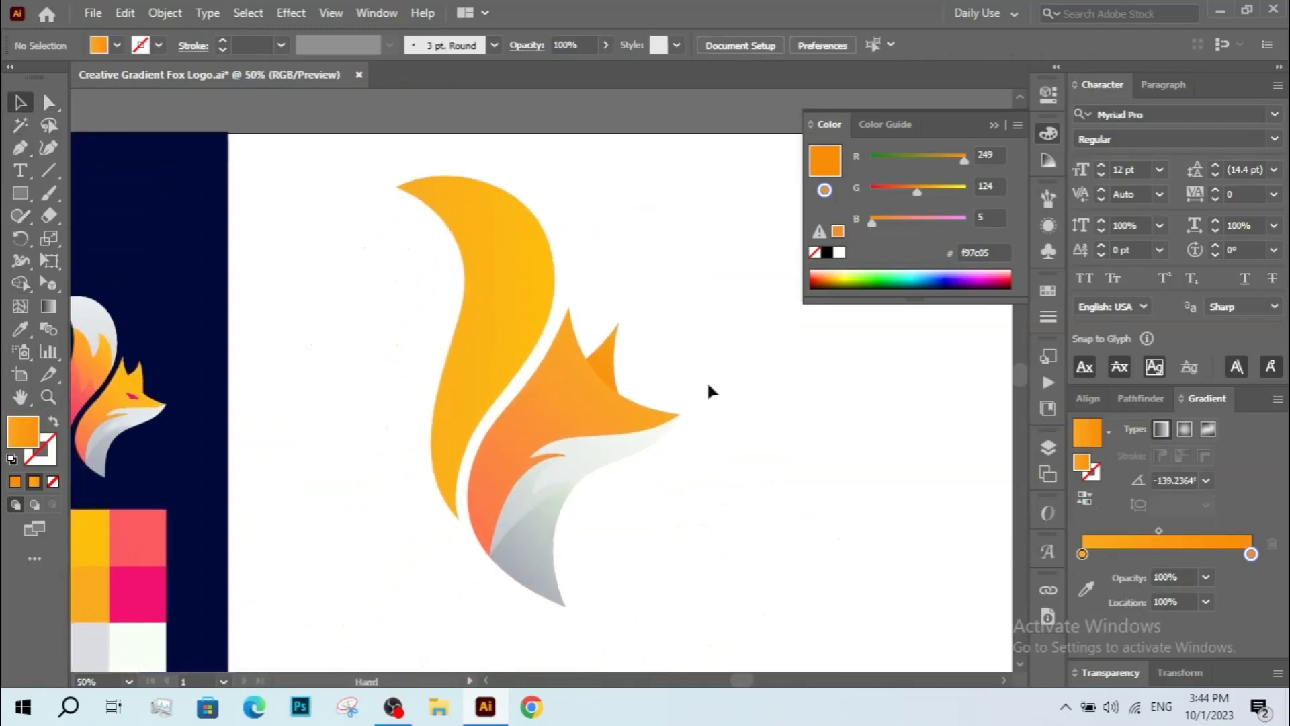
key(z)
drag(552, 289, 656, 432)
key(a)
click(657, 432)
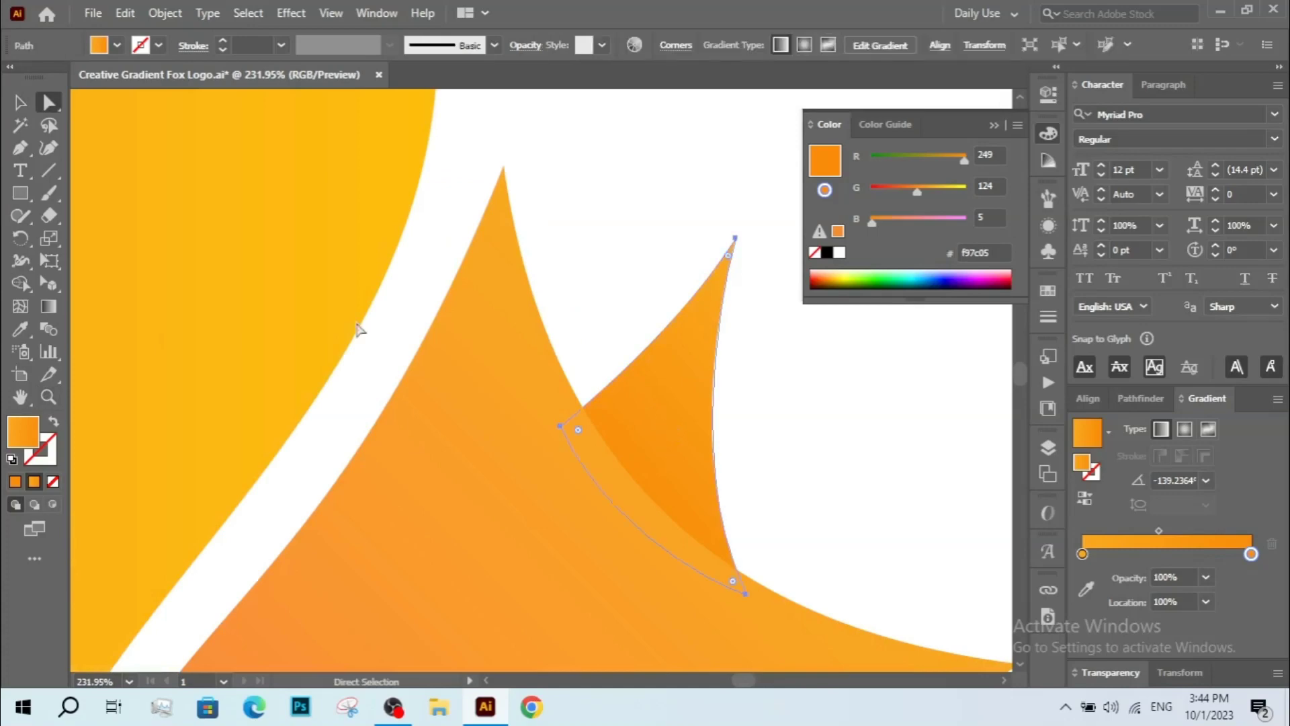
click(48, 305)
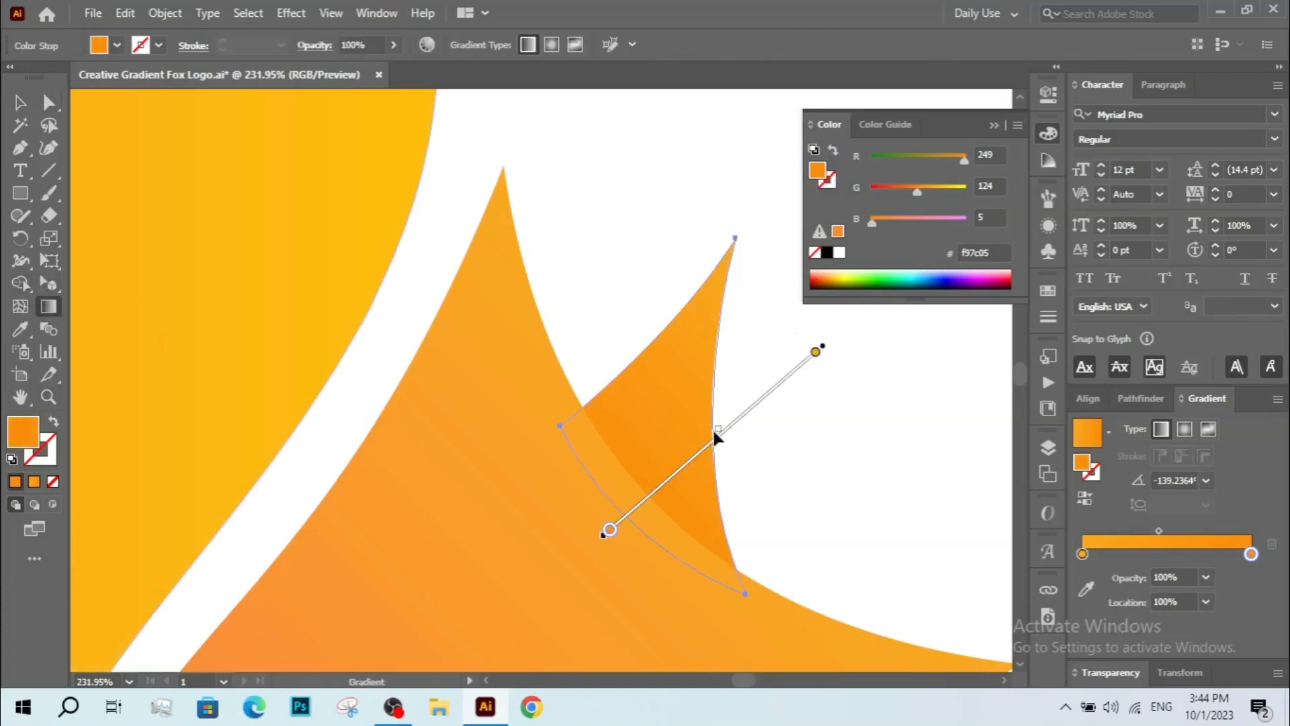
mouse_move(715, 437)
mouse_down()
mouse_move(694, 455)
mouse_move(755, 398)
mouse_up()
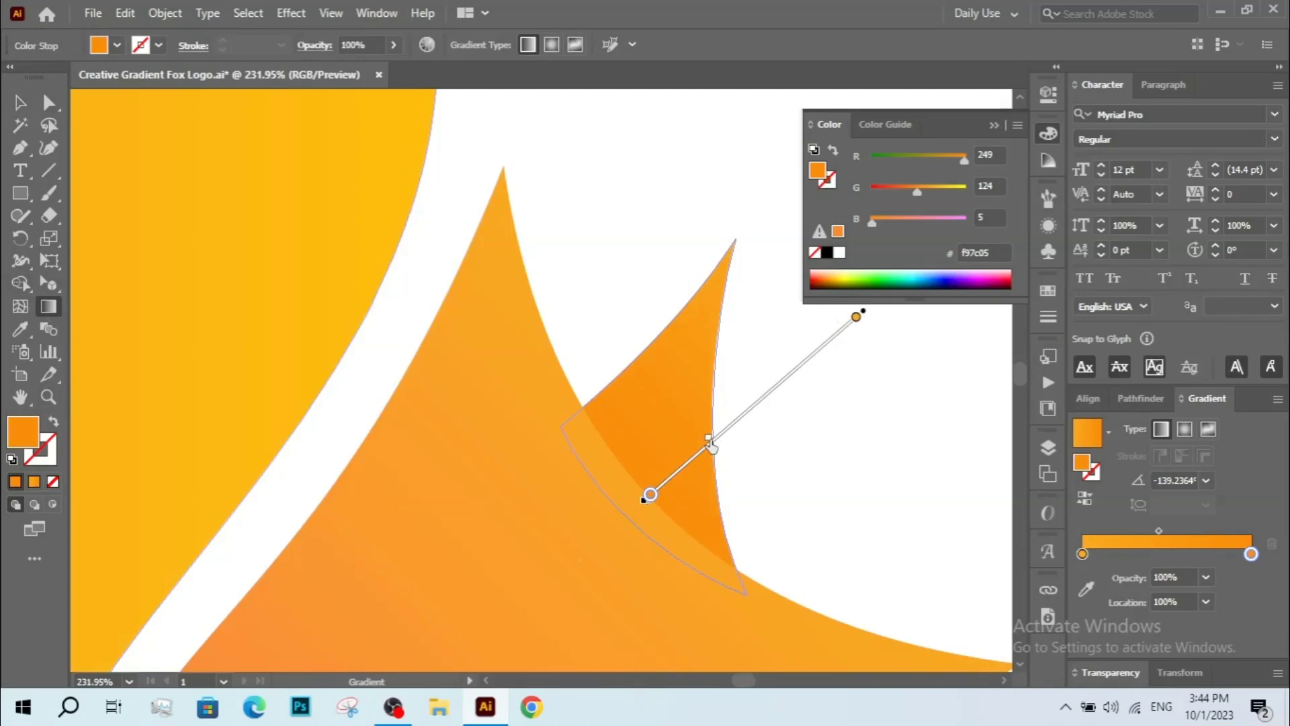
drag(696, 474, 679, 469)
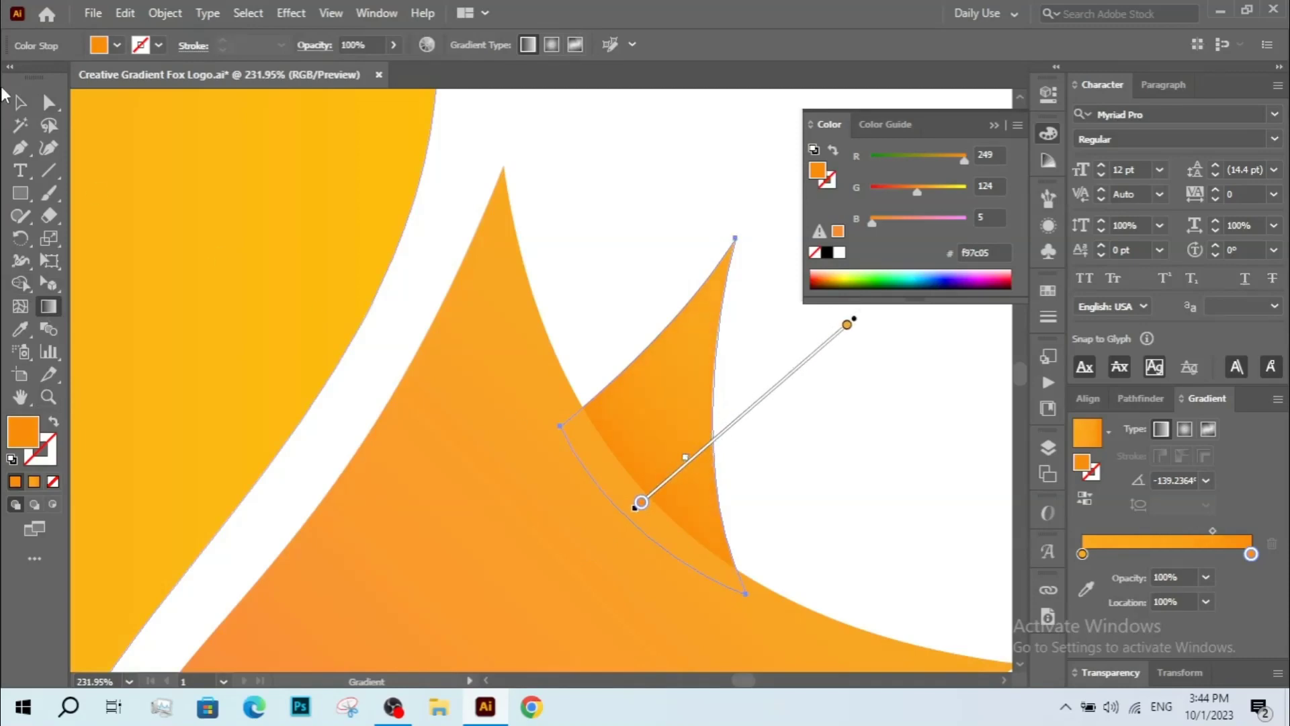
click(20, 105)
click(582, 259)
key(z)
alt+click(635, 213)
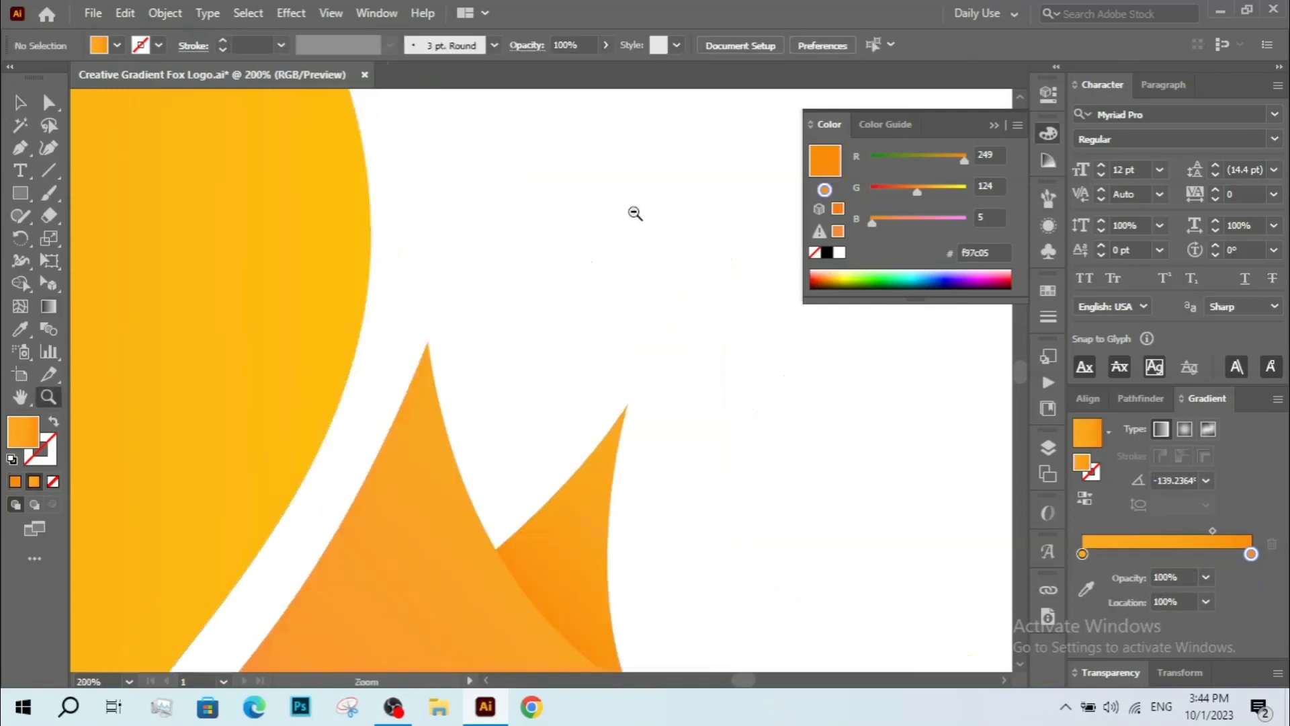
alt+click(635, 213)
alt+click(619, 447)
alt+click(666, 387)
alt+click(619, 401)
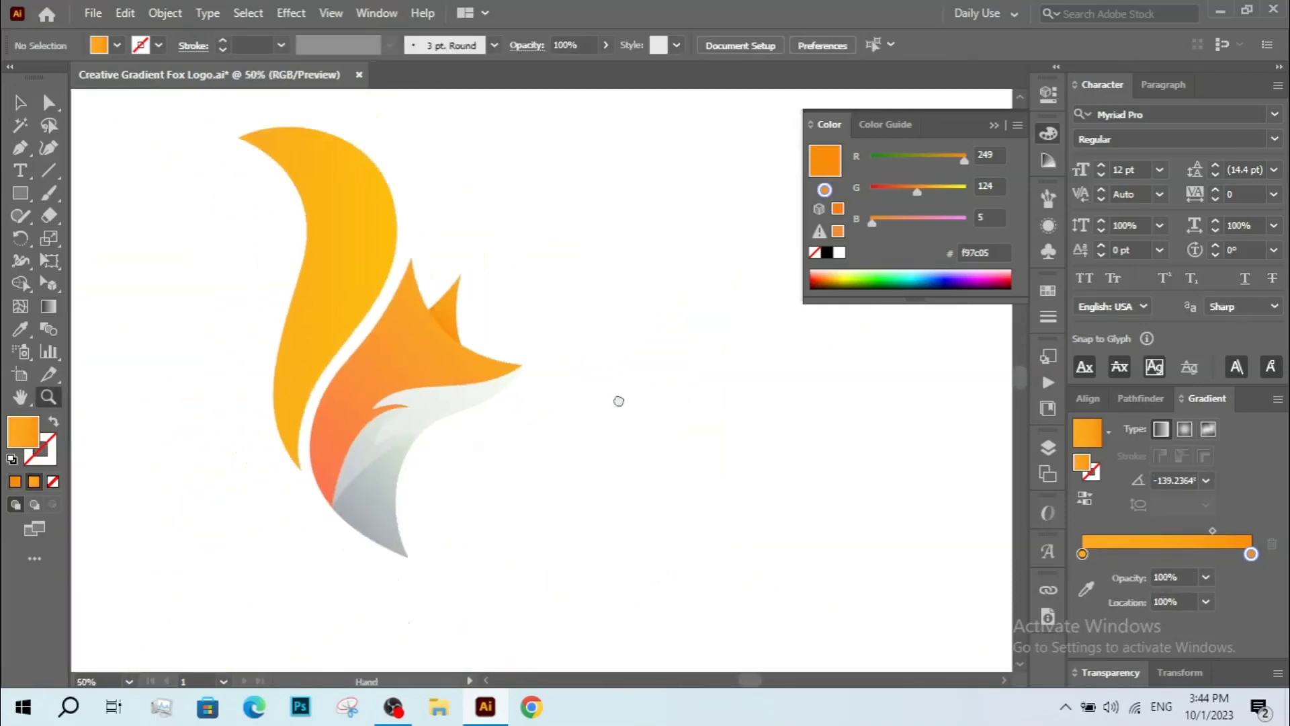
drag(619, 401, 665, 401)
drag(482, 432, 597, 441)
key(v)
drag(680, 524, 704, 516)
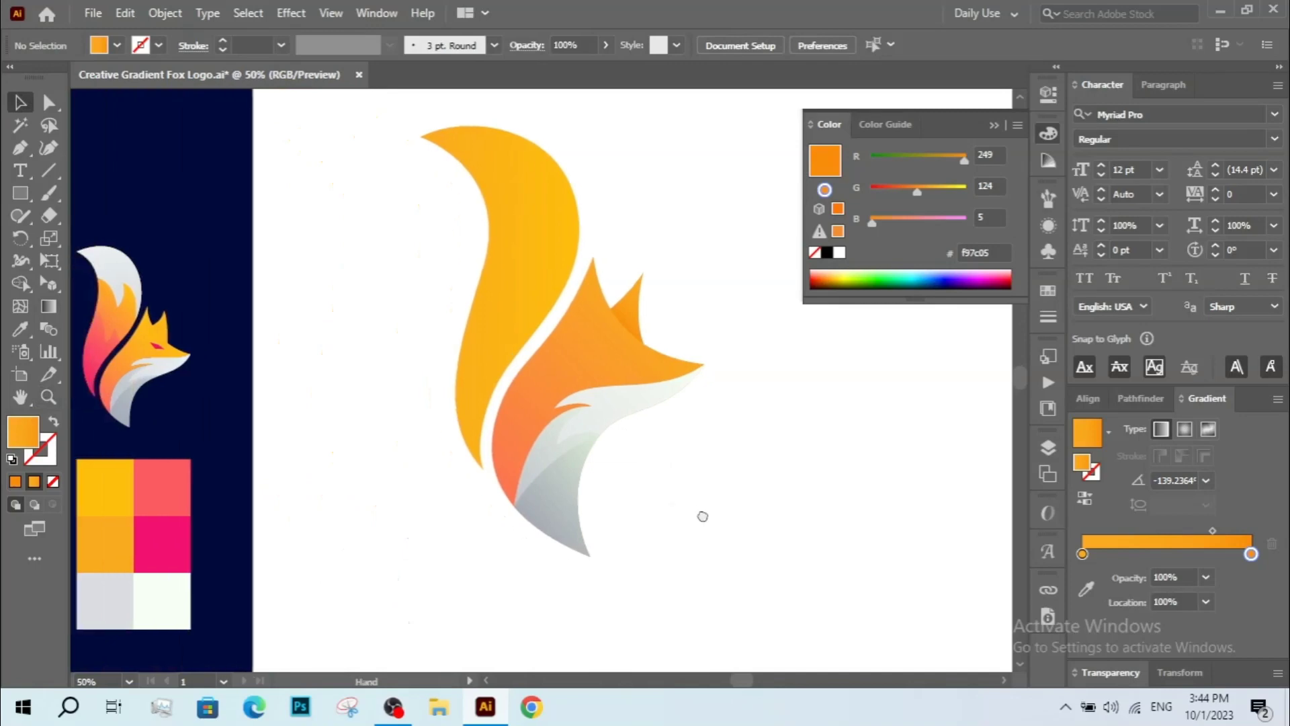
click(20, 148)
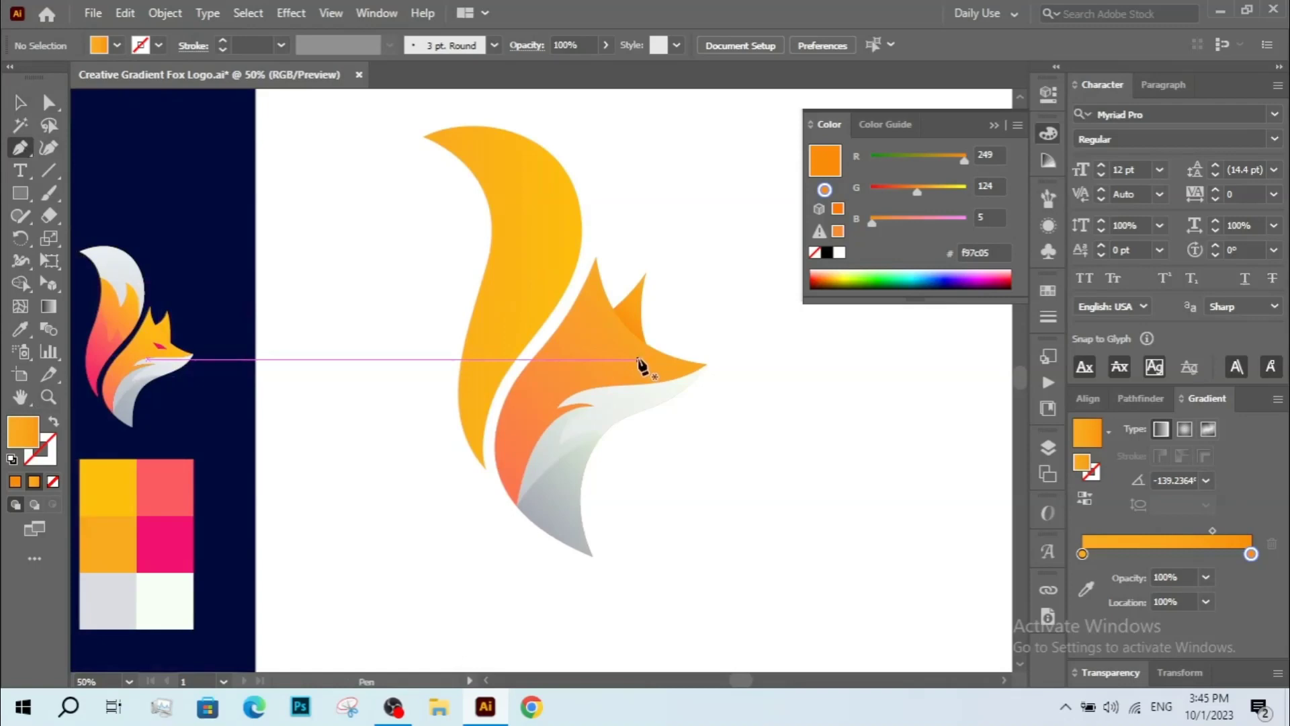
key(a)
click(644, 293)
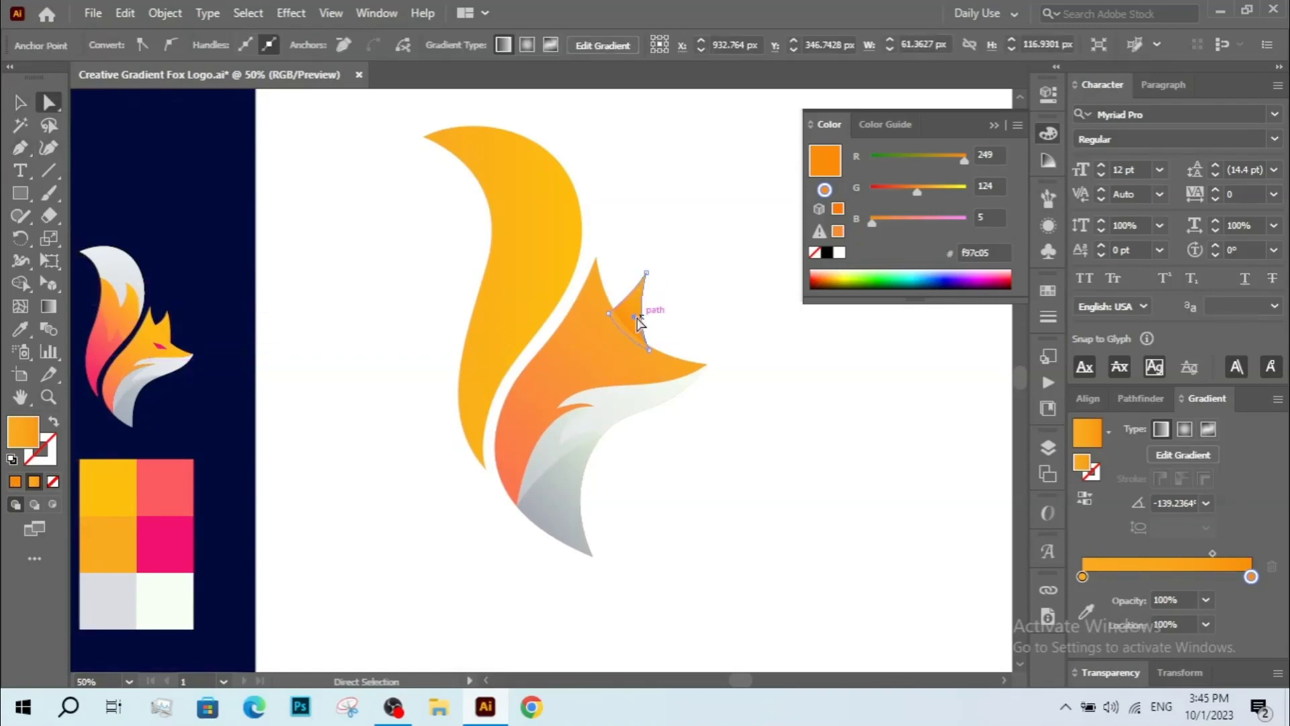
drag(650, 310, 650, 310)
click(674, 300)
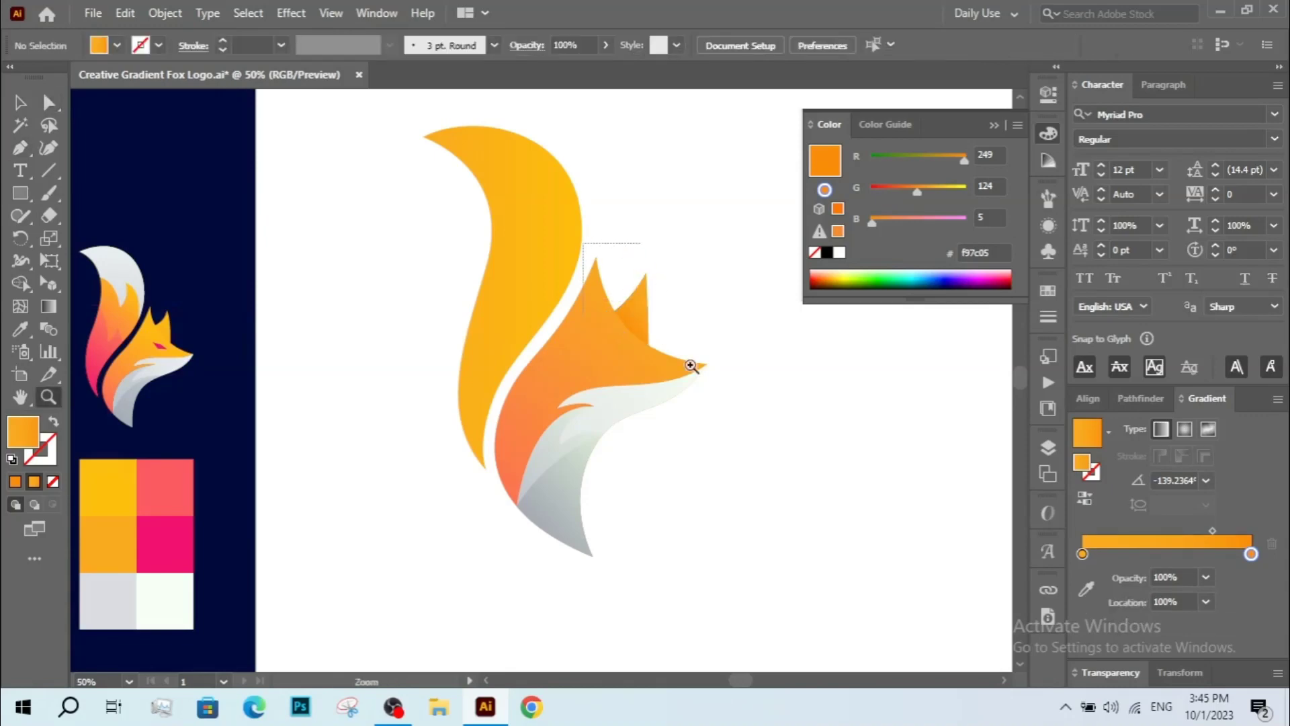
Move the ear's tip anchor up and slightly left, undoing an accompanying handle adjustment.
scroll(668, 322, up, 5)
drag(576, 212, 556, 201)
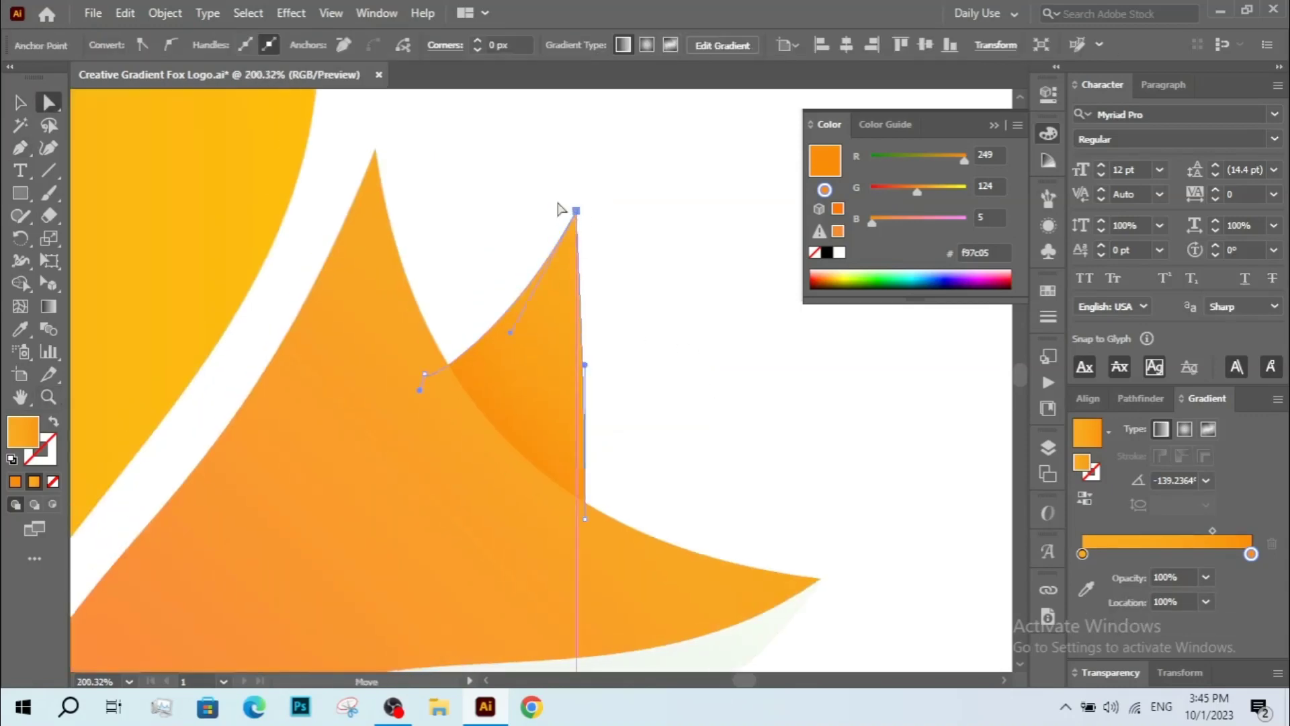
drag(584, 366, 602, 349)
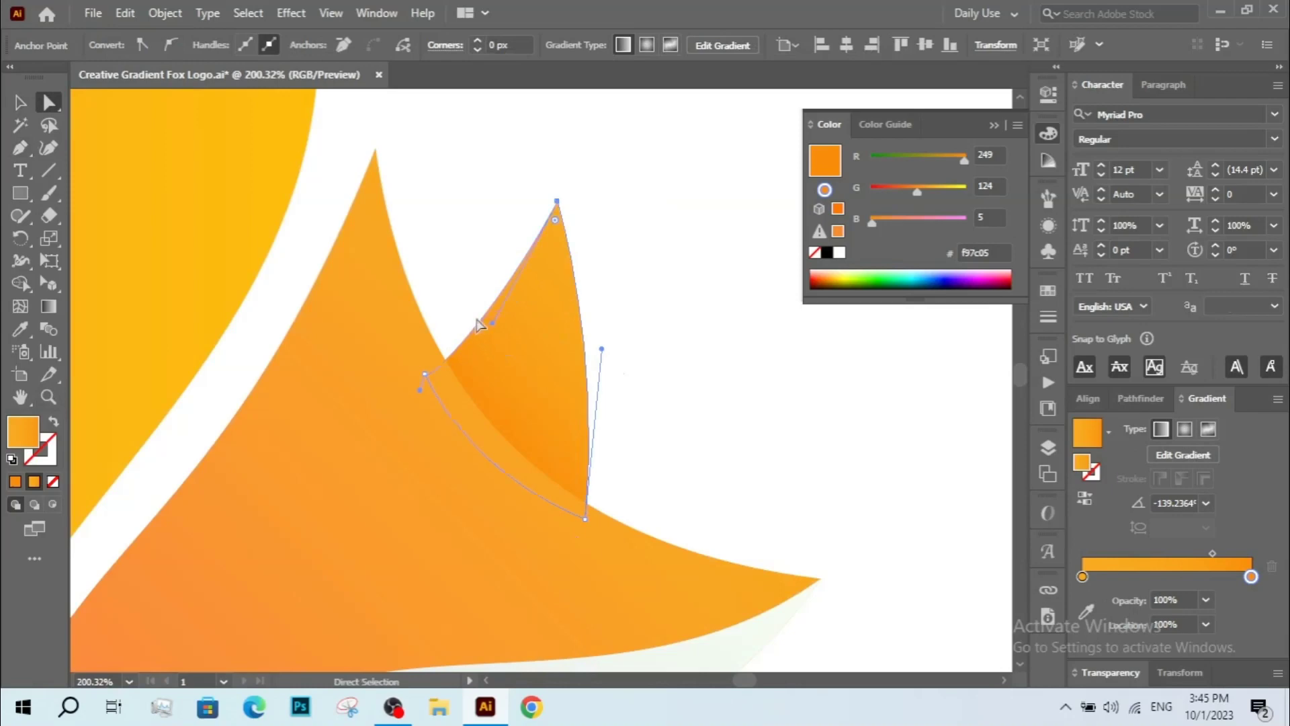
key(ctrl+z)
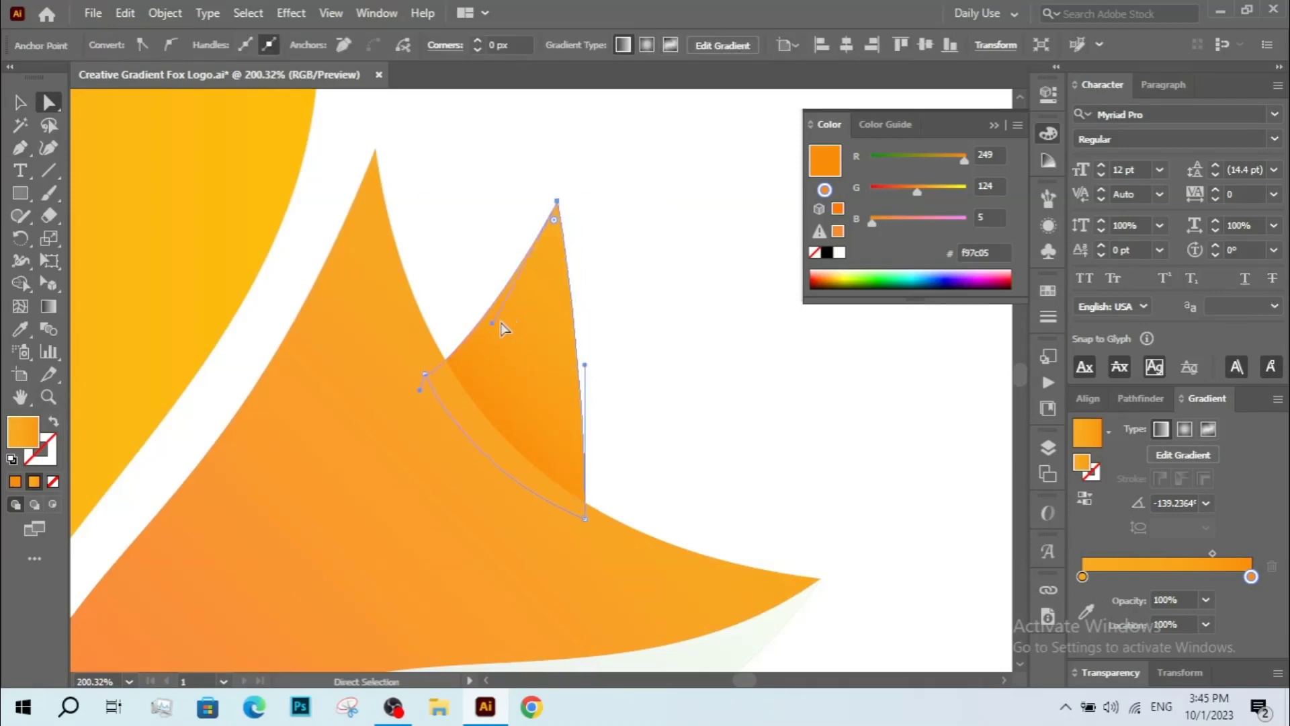
key(ctrl+z)
Reshape the ear's inner curved edge by adjusting its segment with Direct Selection.
click(482, 313)
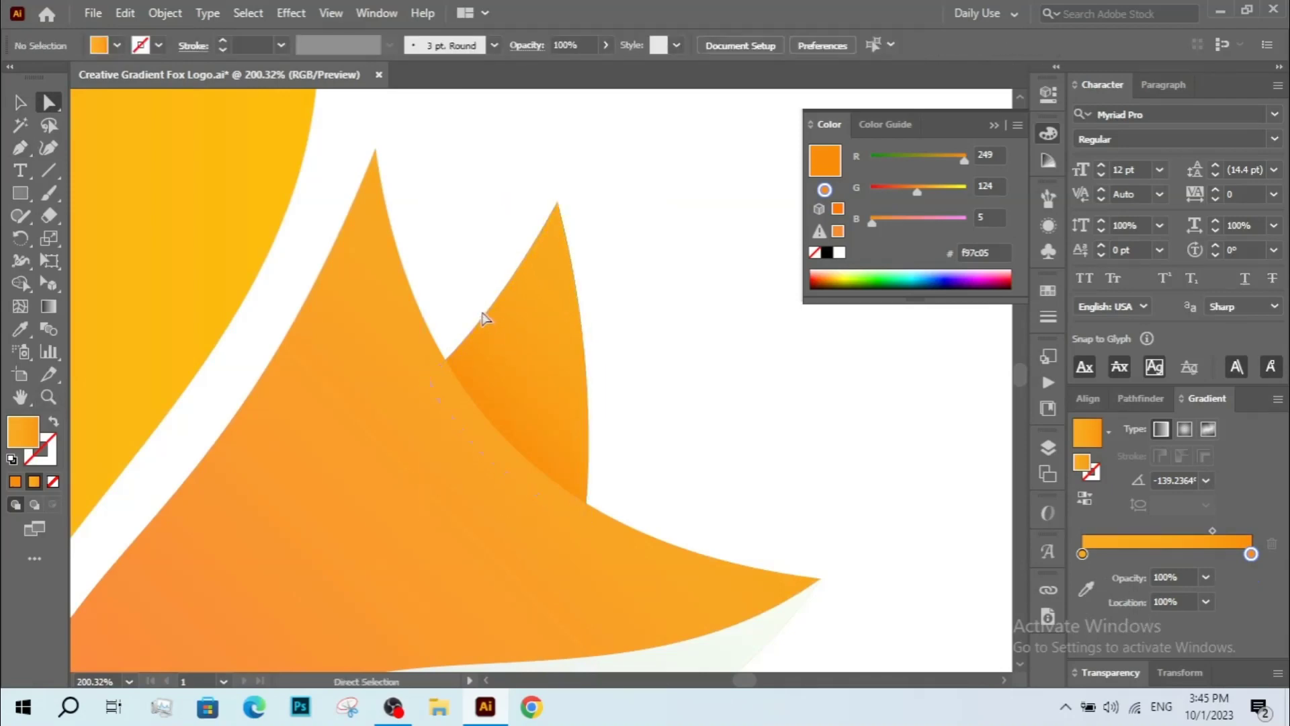
click(493, 324)
click(498, 329)
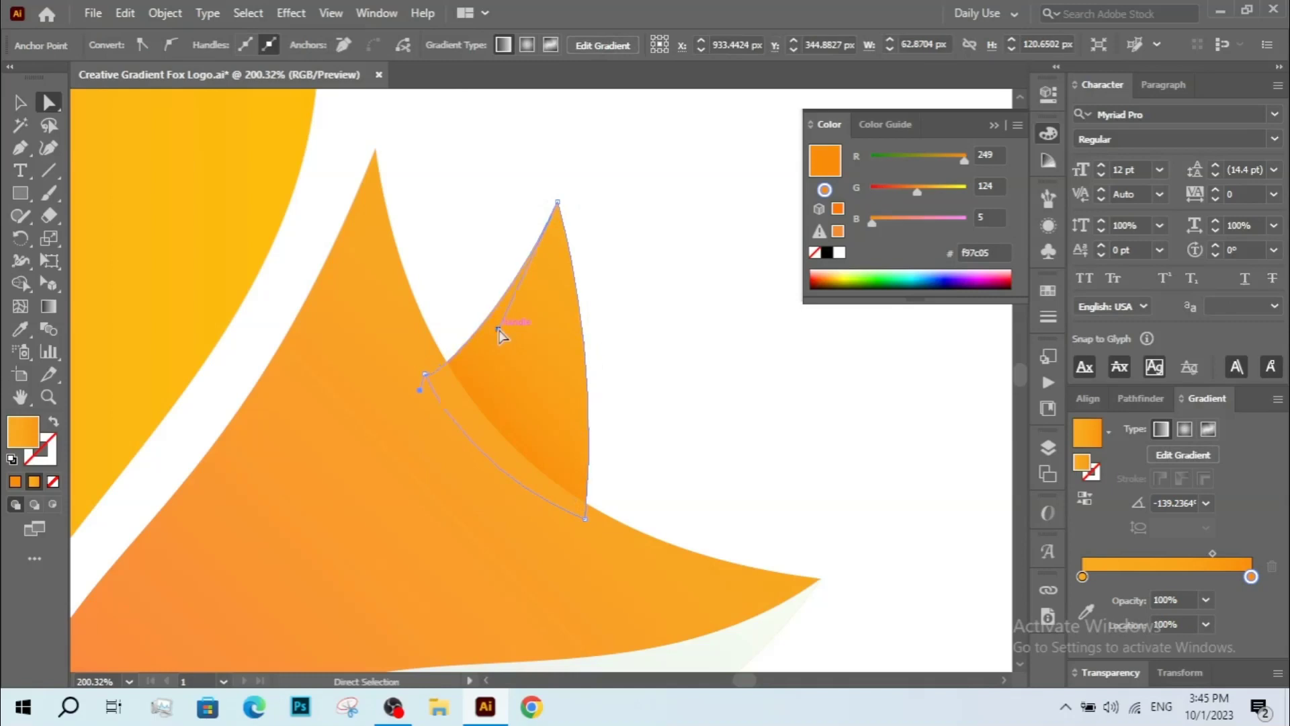
drag(510, 326, 616, 301)
click(586, 289)
key(z)
alt+click(560, 290)
alt+click(559, 296)
alt+click(554, 329)
alt+click(557, 382)
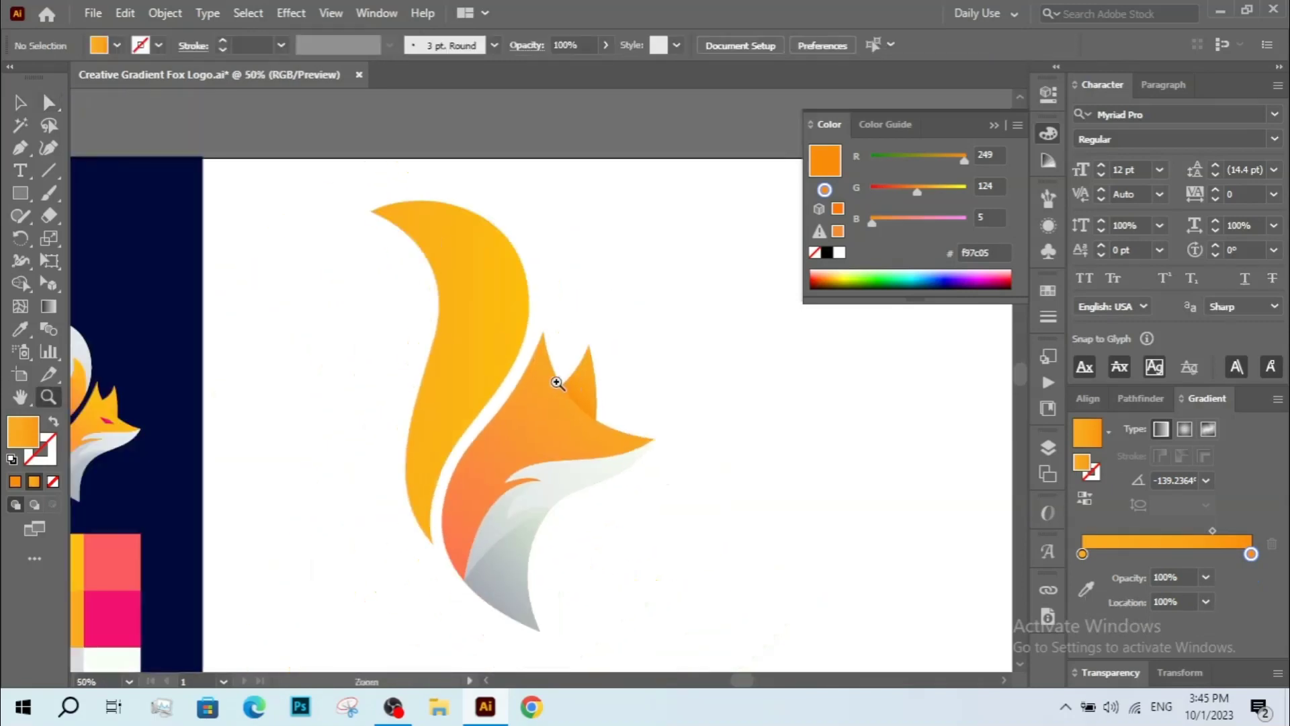
Draw a small eye shape on the fox's head with the Pen tool and fill it with the reference pink.
drag(455, 314, 683, 558)
key(v)
key(p)
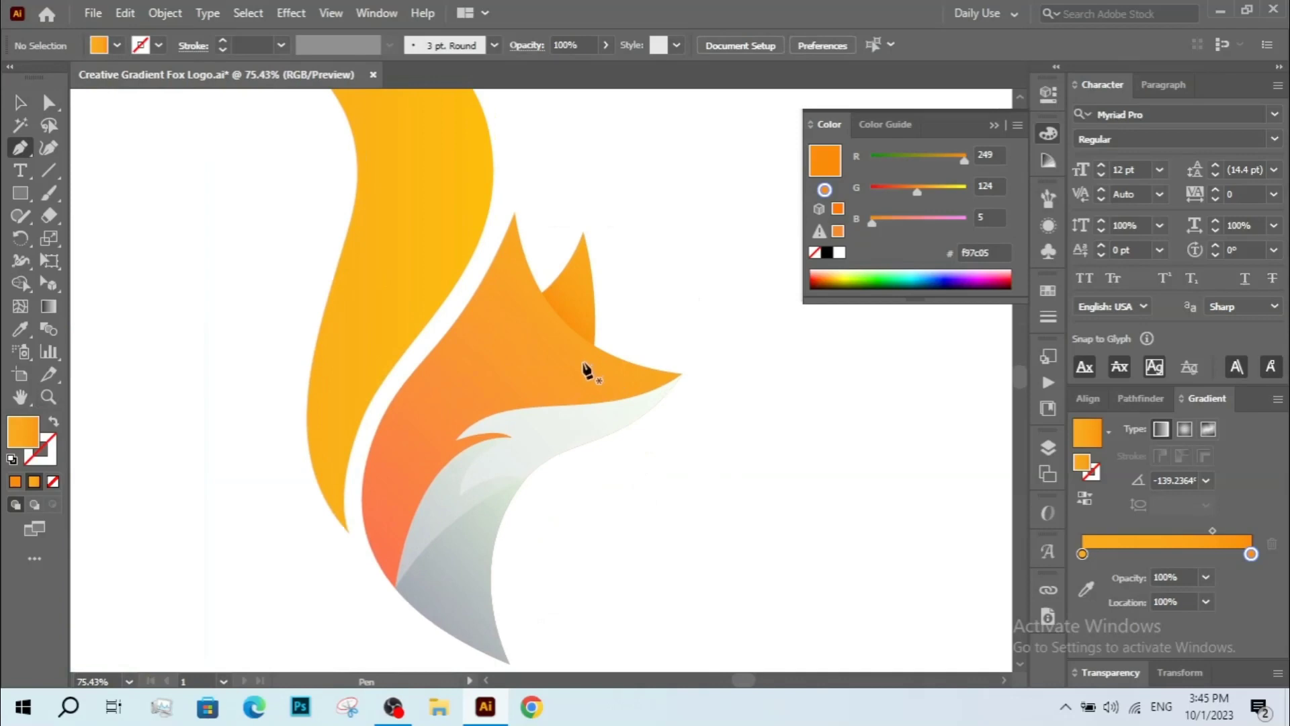
drag(581, 368, 549, 368)
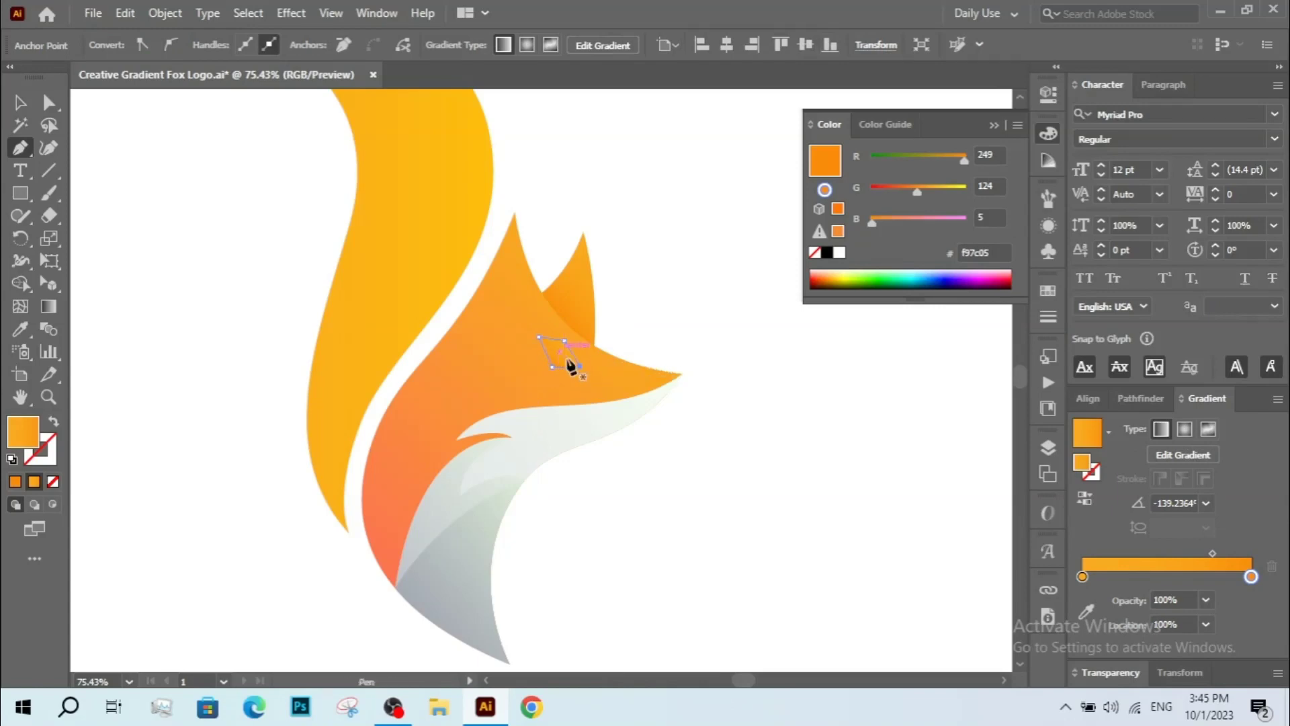
key(z)
alt+click(571, 358)
alt+click(571, 359)
drag(557, 362, 680, 363)
key(v)
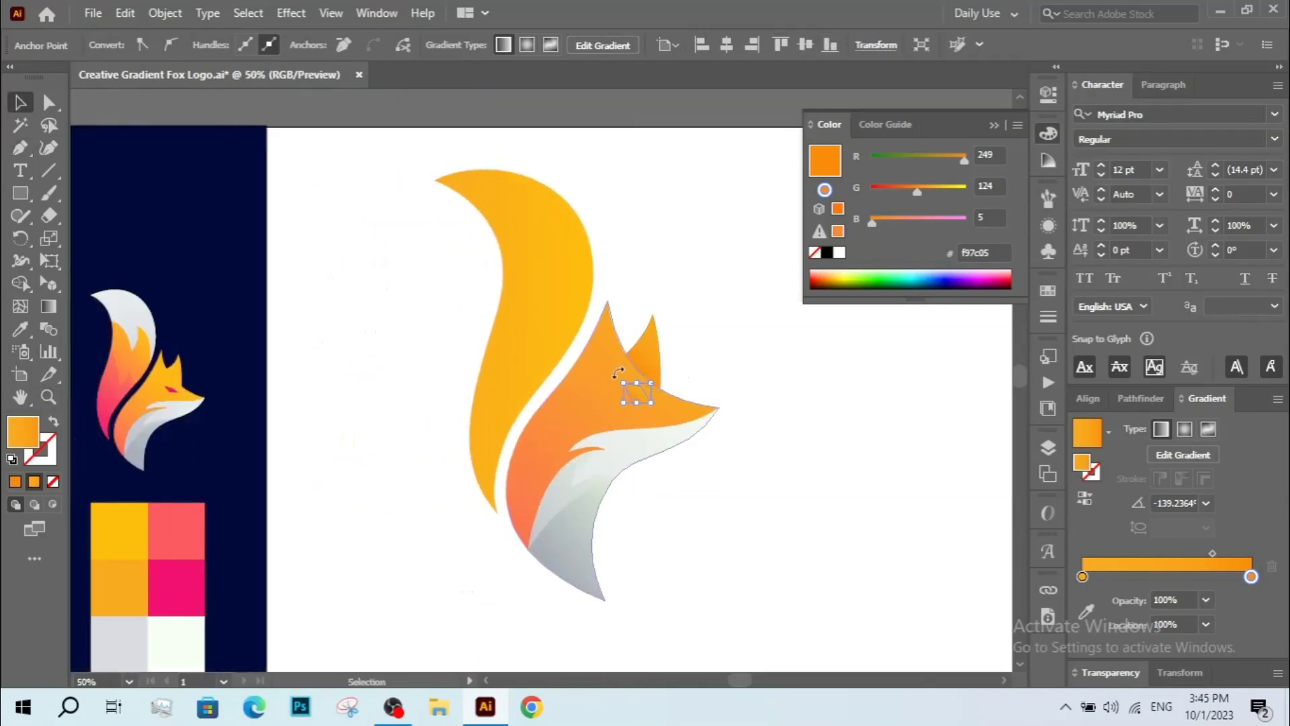
click(175, 575)
Reshape the eye by moving its anchor points with Direct Selection.
key(z)
drag(591, 363, 654, 438)
key(a)
drag(610, 406, 613, 369)
drag(674, 269, 636, 275)
key(z)
alt+click(642, 321)
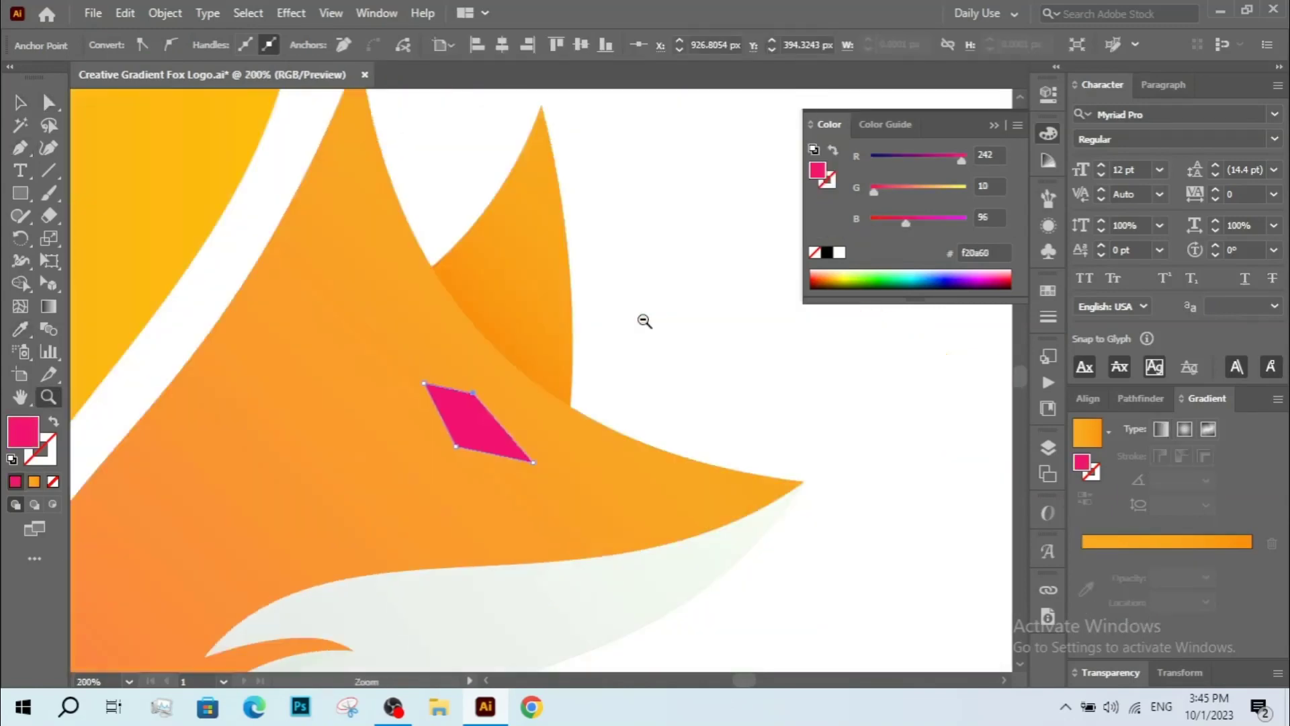
drag(608, 365, 673, 426)
drag(319, 266, 479, 433)
key(a)
drag(514, 266, 619, 374)
key(z)
alt+click(645, 363)
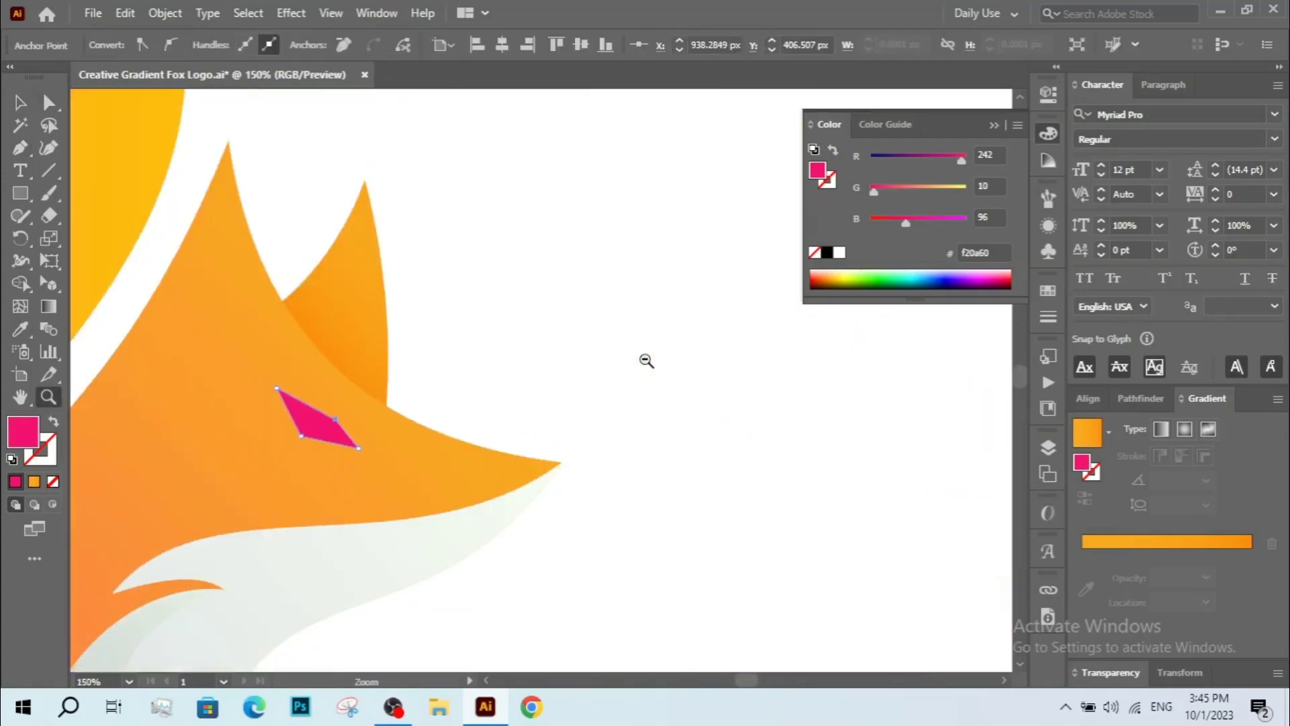
alt+click(645, 363)
key(v)
key(z)
key(v)
drag(527, 373, 561, 461)
Curve the eye's lower edge with the Anchor Point tool and pull its tip anchor inward, then deselect.
right_click(21, 150)
click(108, 217)
key(v)
key(a)
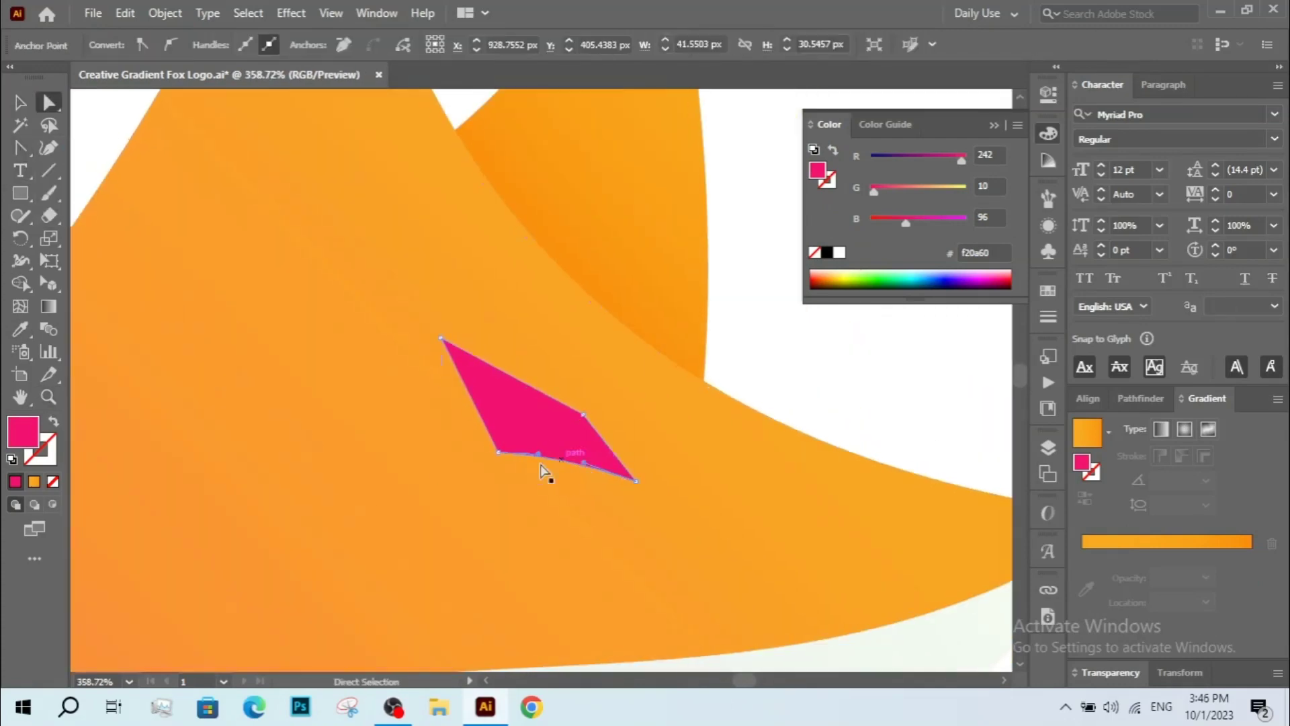
drag(583, 415, 650, 492)
key(z)
alt+click(582, 416)
key(z)
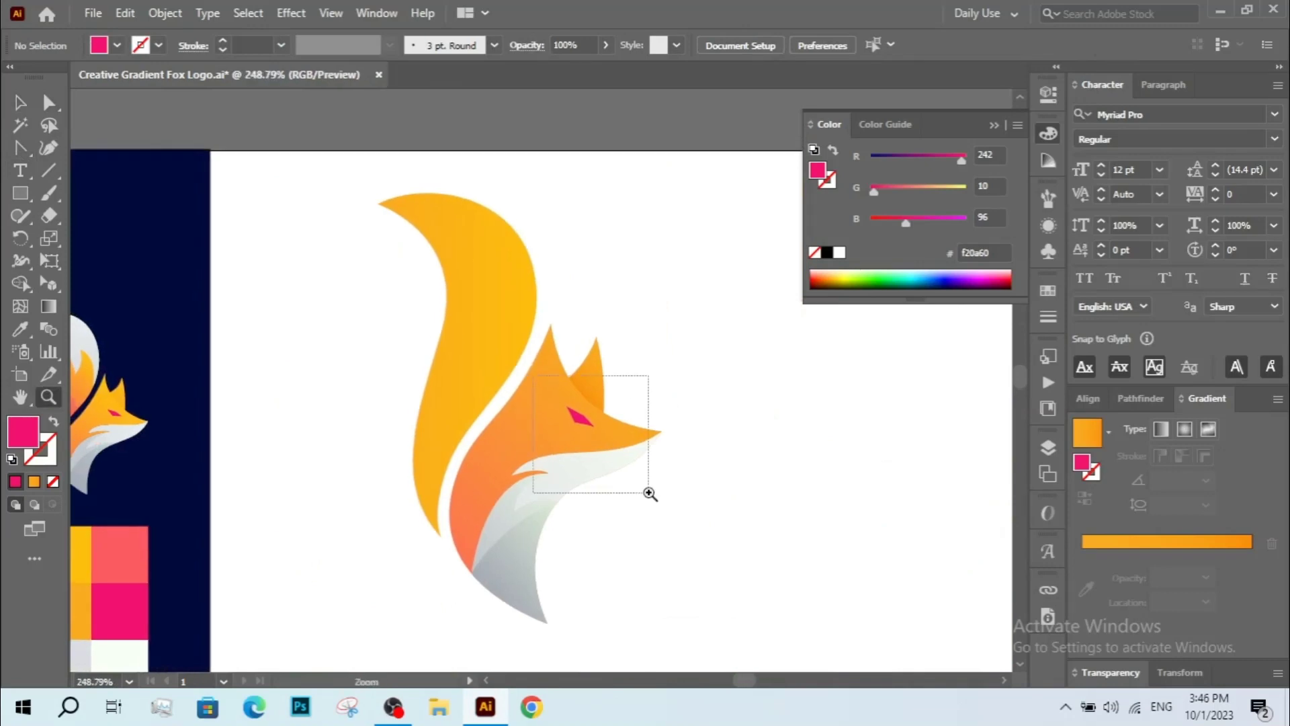
drag(379, 218, 536, 390)
key(a)
click(605, 308)
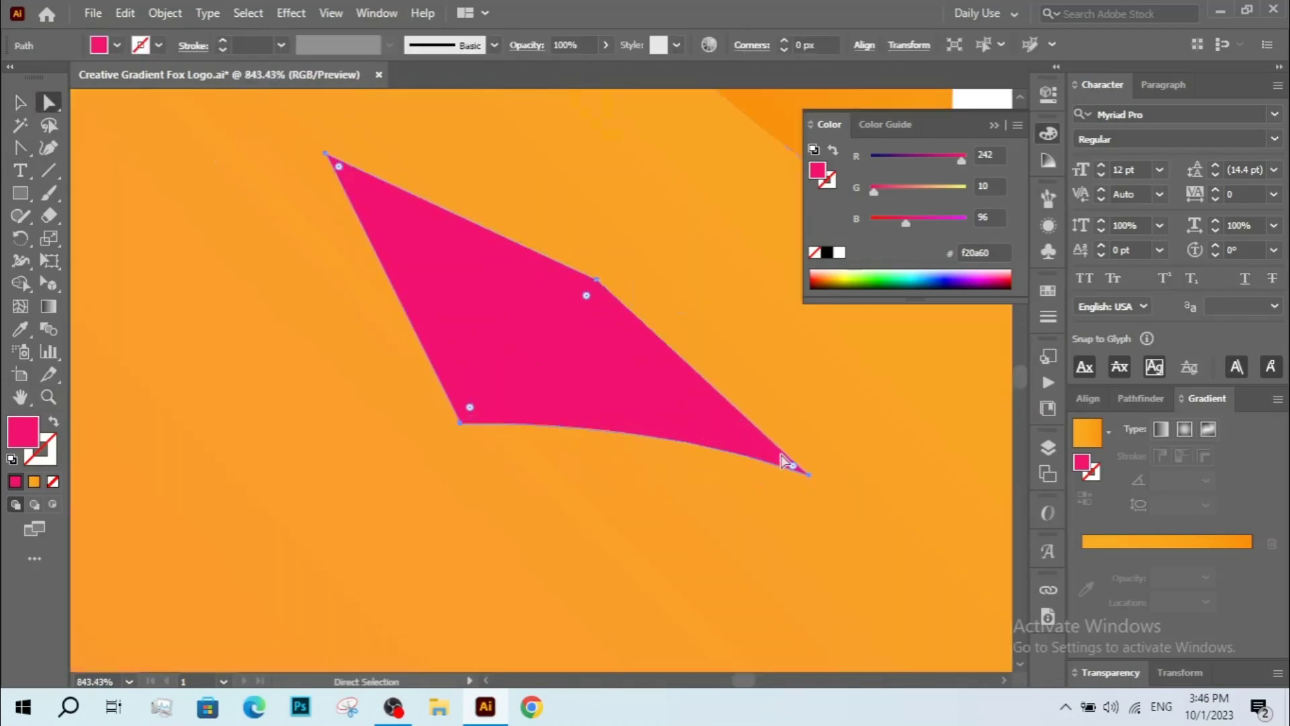
drag(787, 463, 629, 430)
key(ctrl+0)
key(ctrl+shift+a)
Trace a tail-tip shape over the upper end of the tail with the Pen tool.
right_click(20, 148)
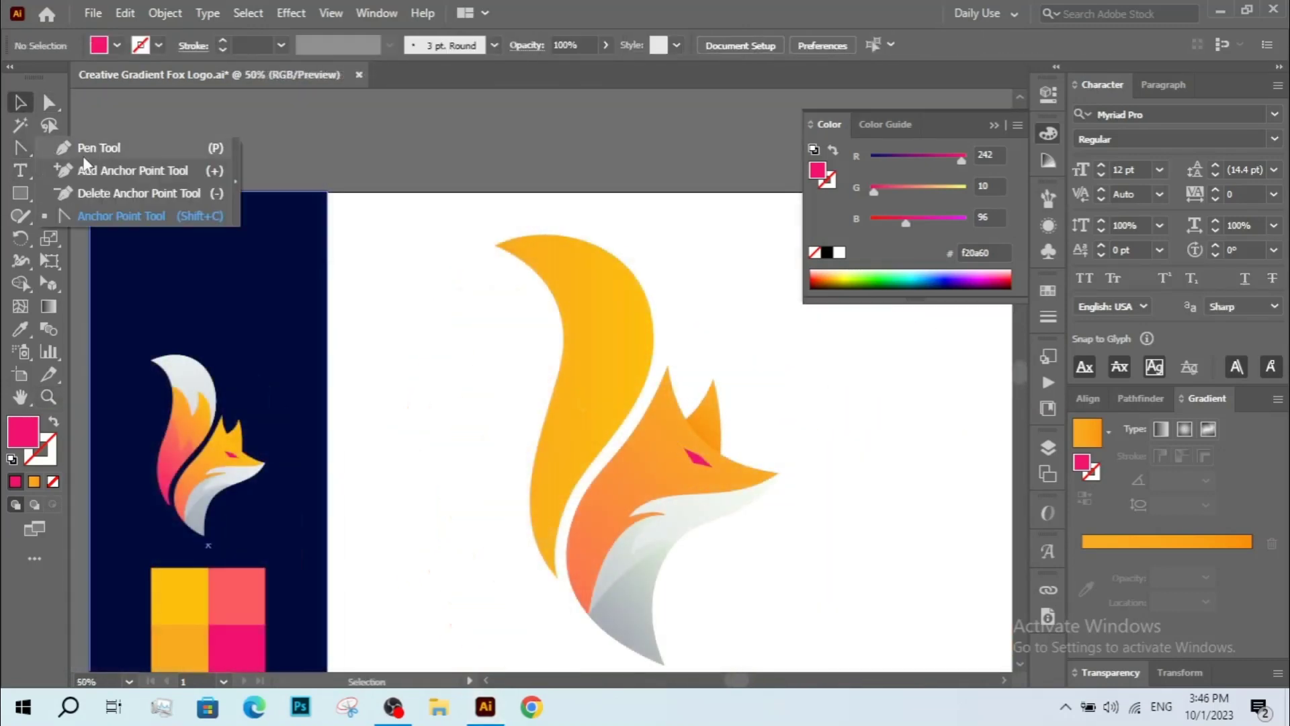
click(108, 146)
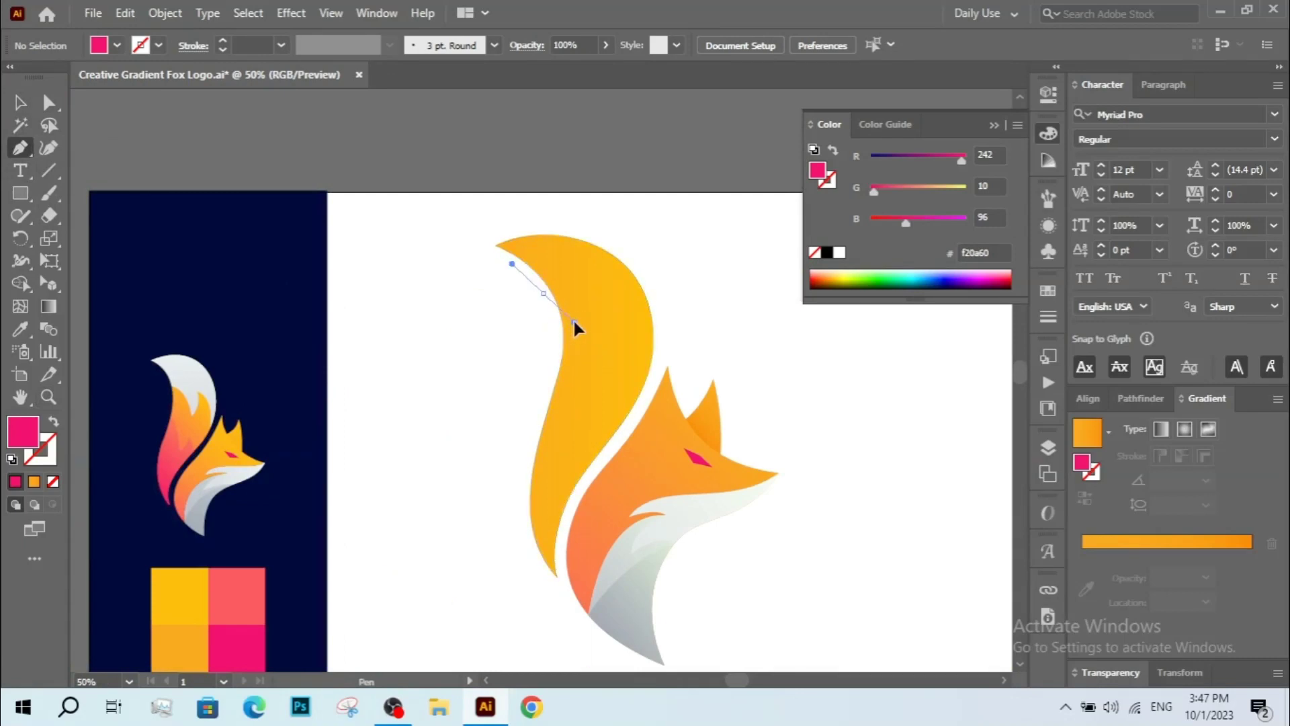
drag(574, 322, 575, 322)
drag(601, 416, 615, 363)
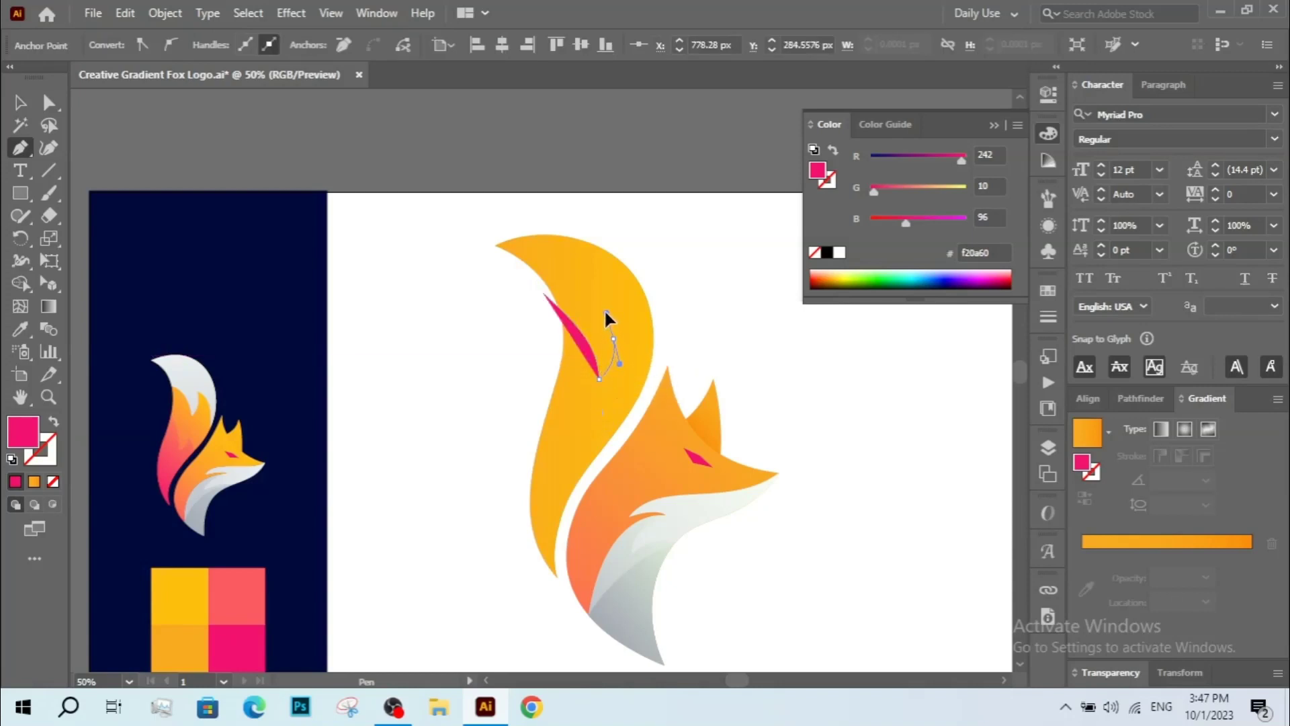
drag(613, 339, 619, 464)
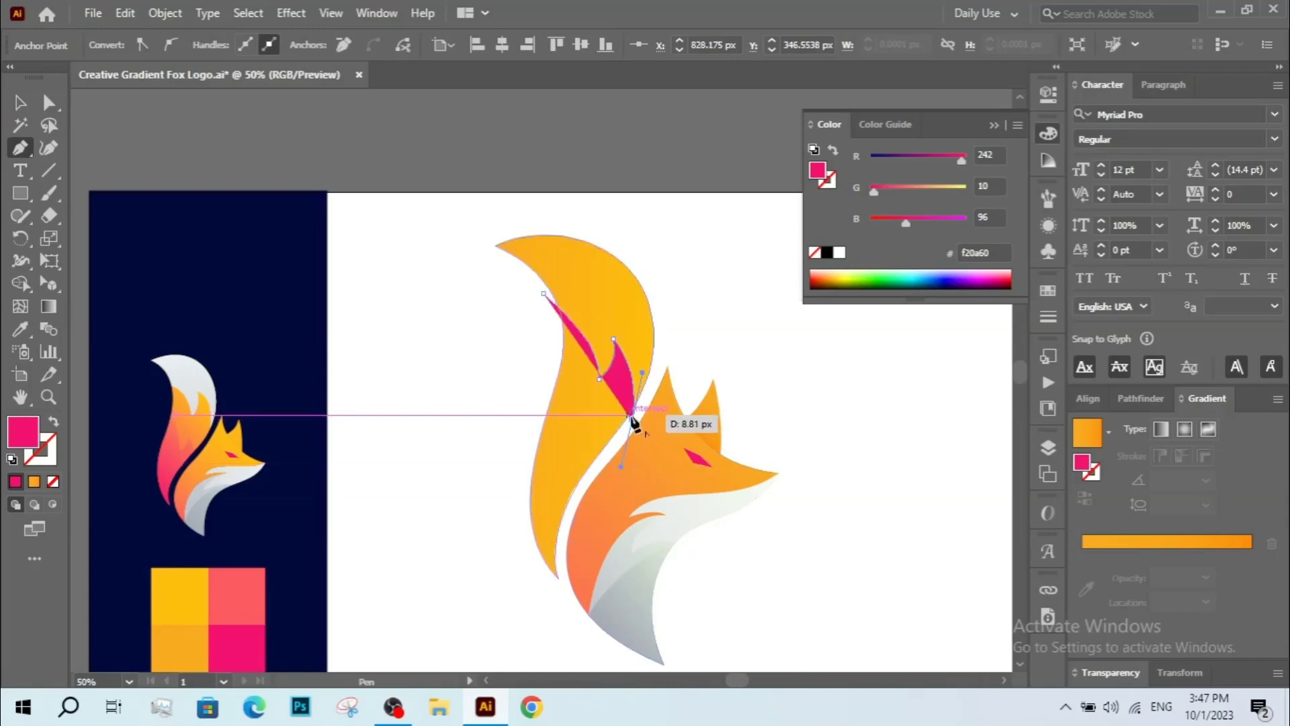
drag(622, 208, 502, 214)
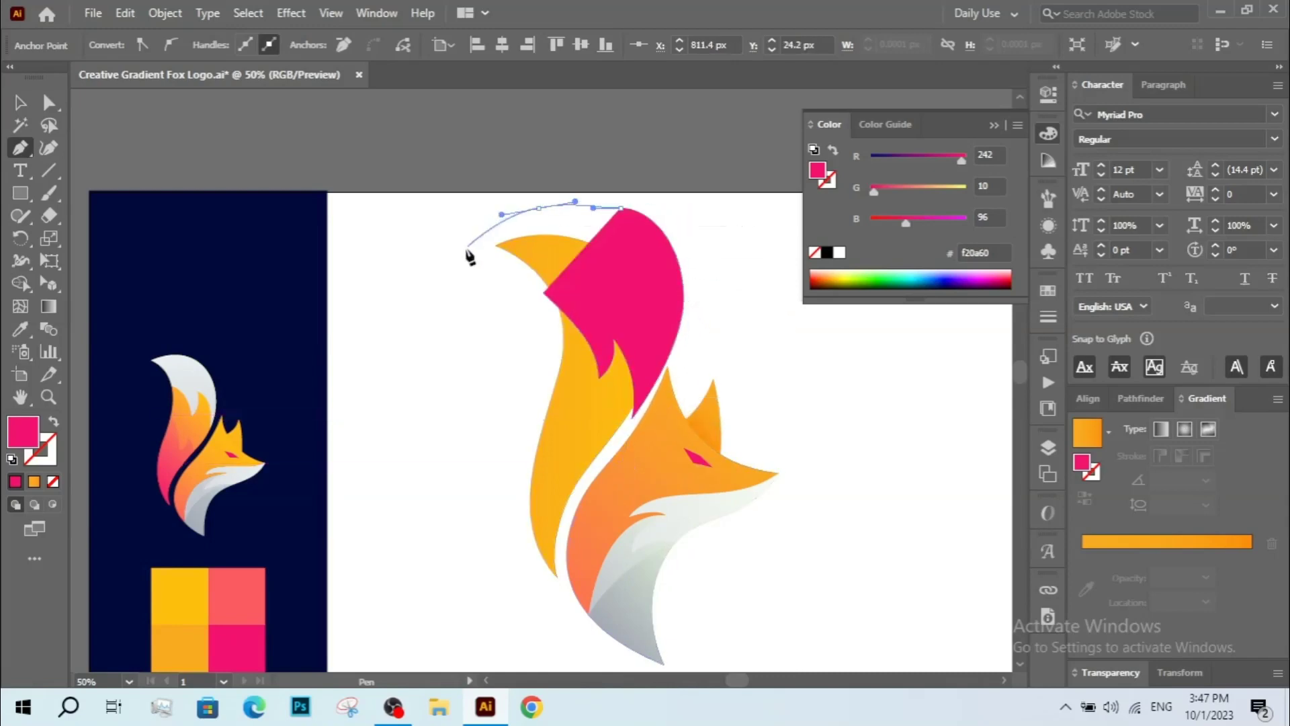
mouse_move(468, 256)
mouse_down()
mouse_move(518, 296)
mouse_move(551, 300)
mouse_move(464, 276)
mouse_up()
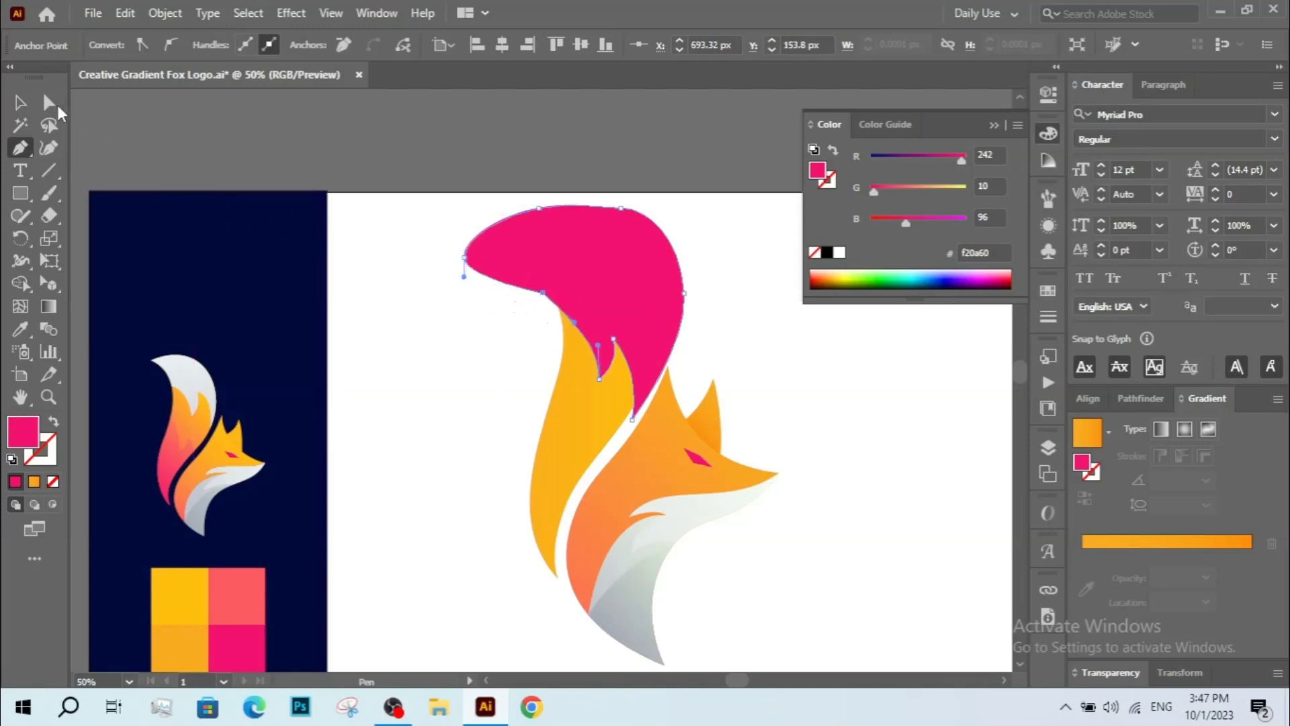
Trim the tail-tip shape to the tail's outline with the Shape Builder tool.
click(20, 102)
click(236, 231)
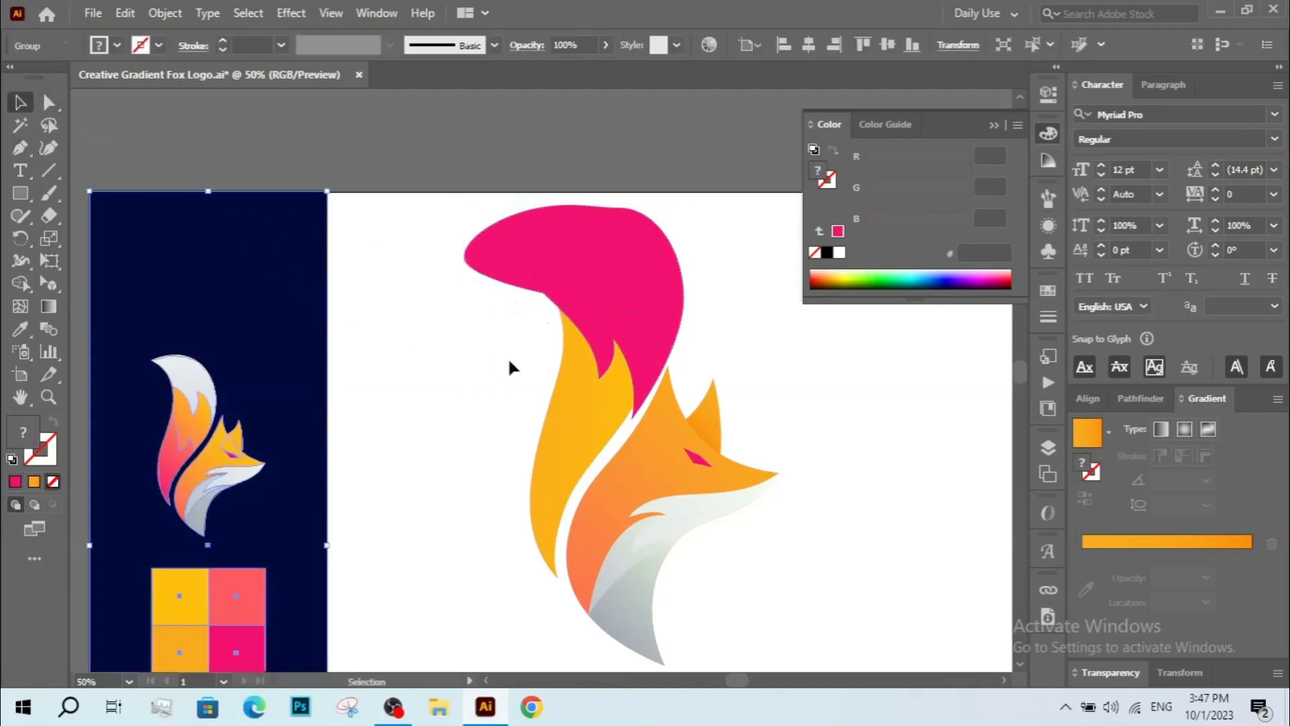
click(590, 306)
click(20, 283)
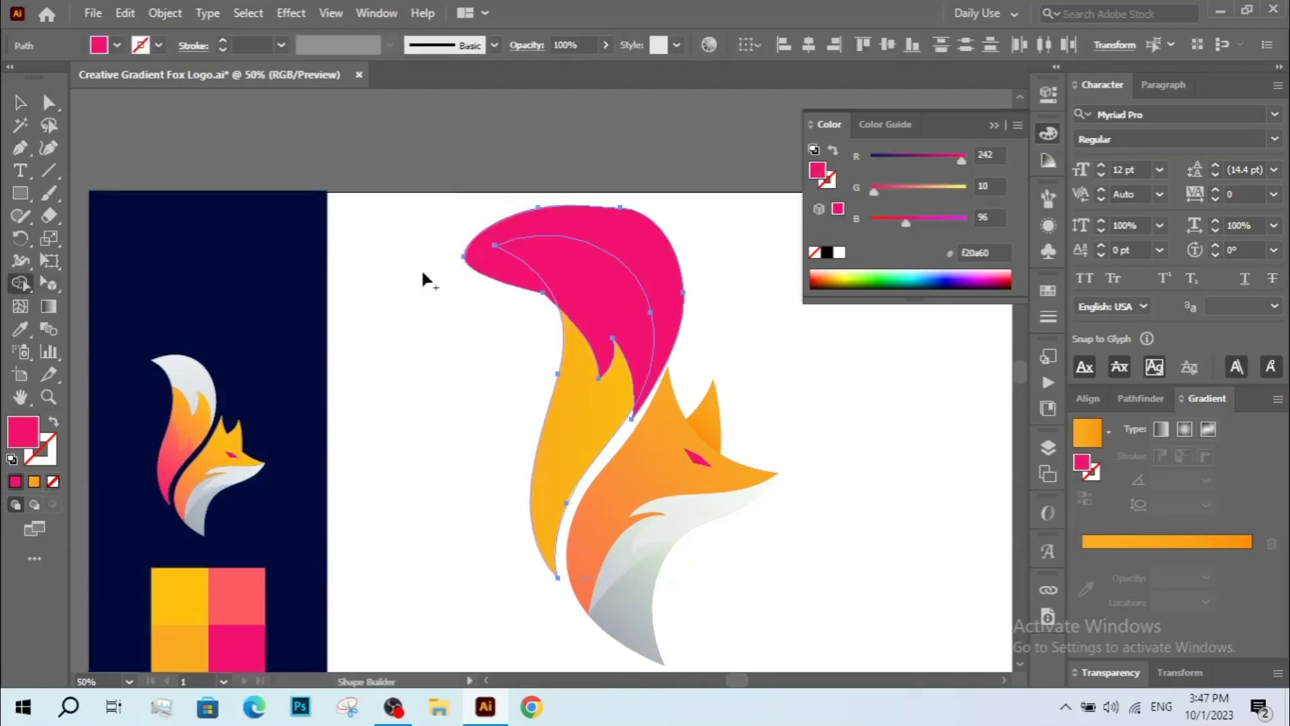
alt+click(465, 283)
Fill the tail tip with the grey gradient sampled from the fox's chest using the Eyedropper.
click(29, 106)
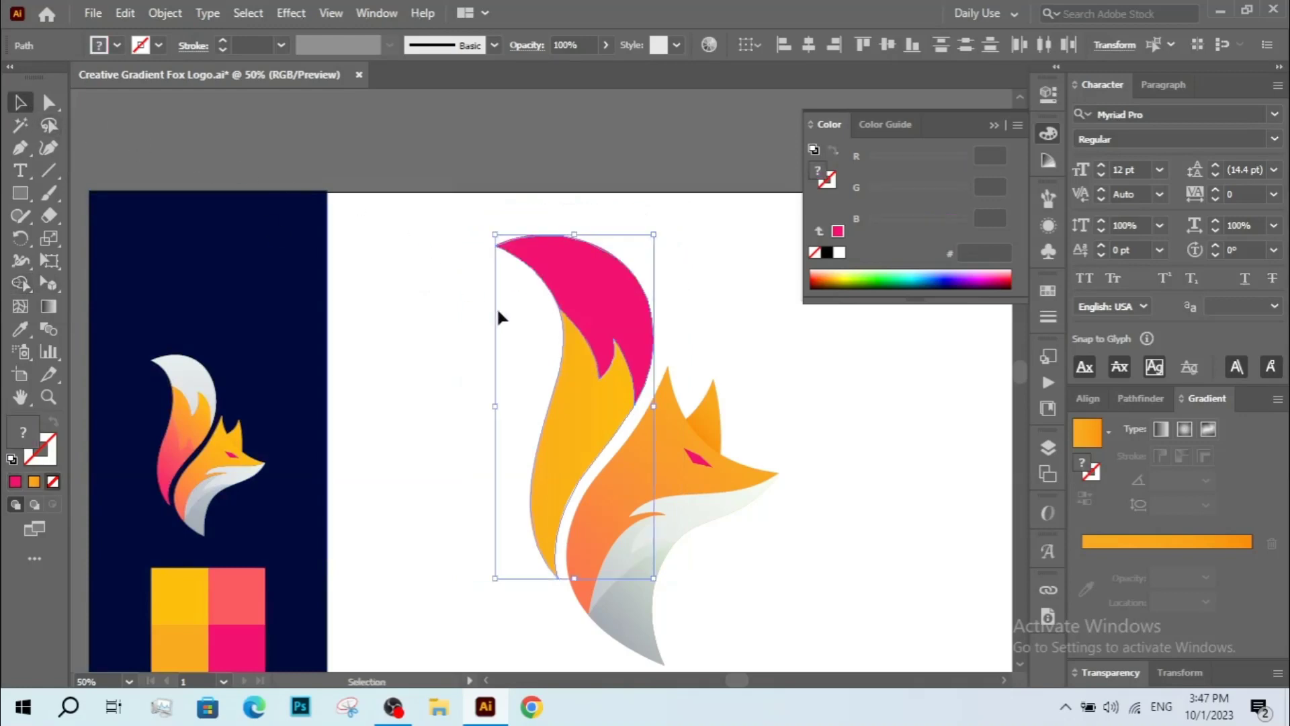
click(497, 307)
click(616, 289)
key(i)
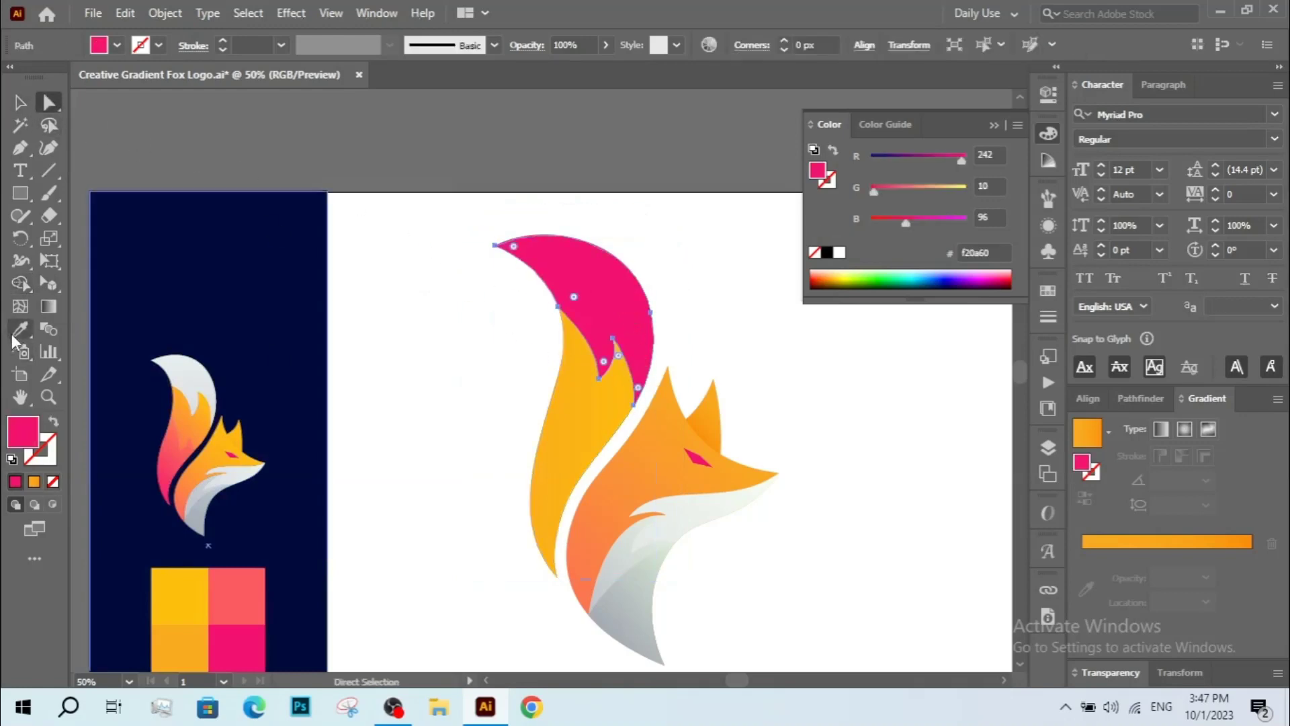
click(666, 504)
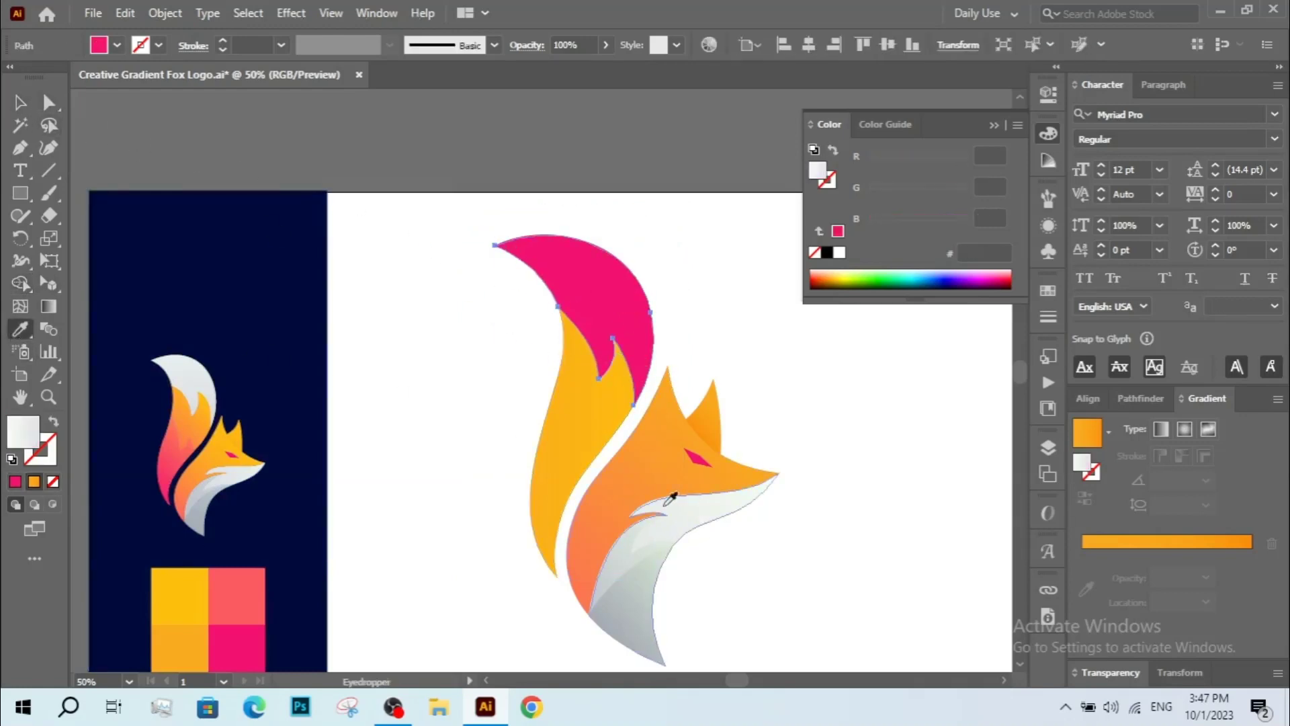
click(20, 103)
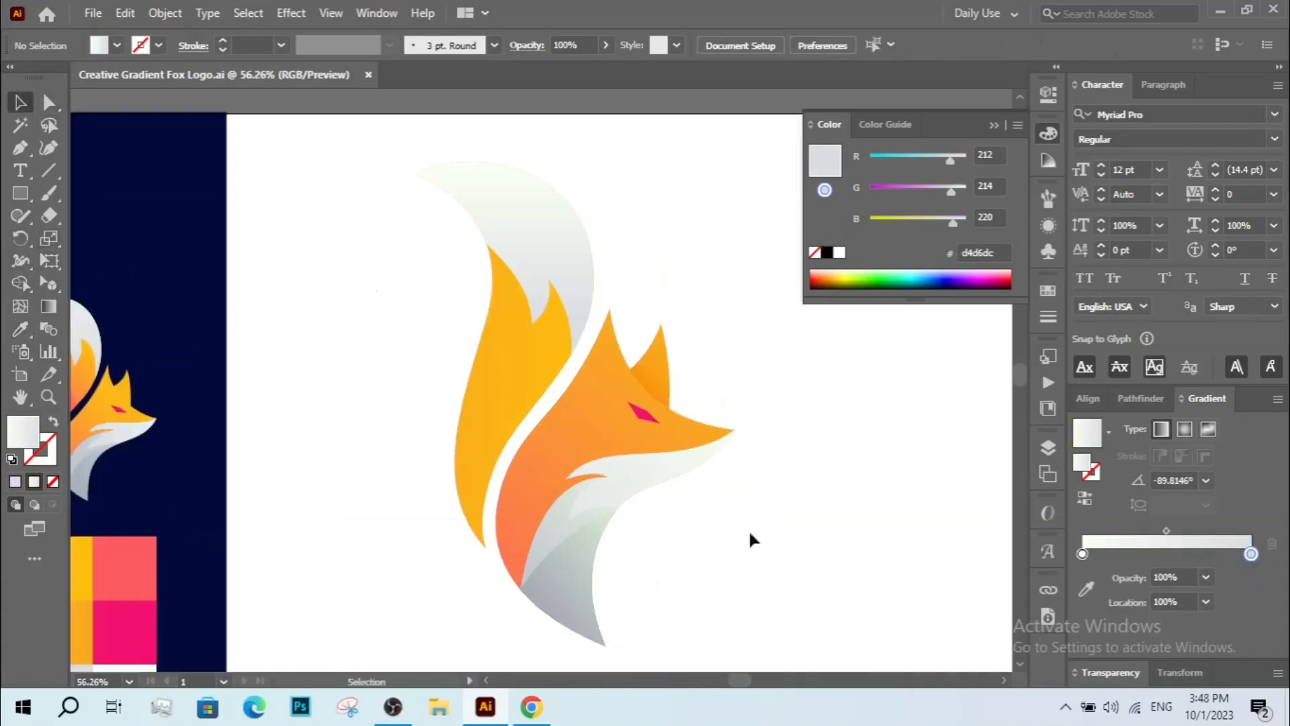
Angle the tail tip's gradient from its upper-left point toward the lower right with the Gradient tool, then deselect.
click(510, 202)
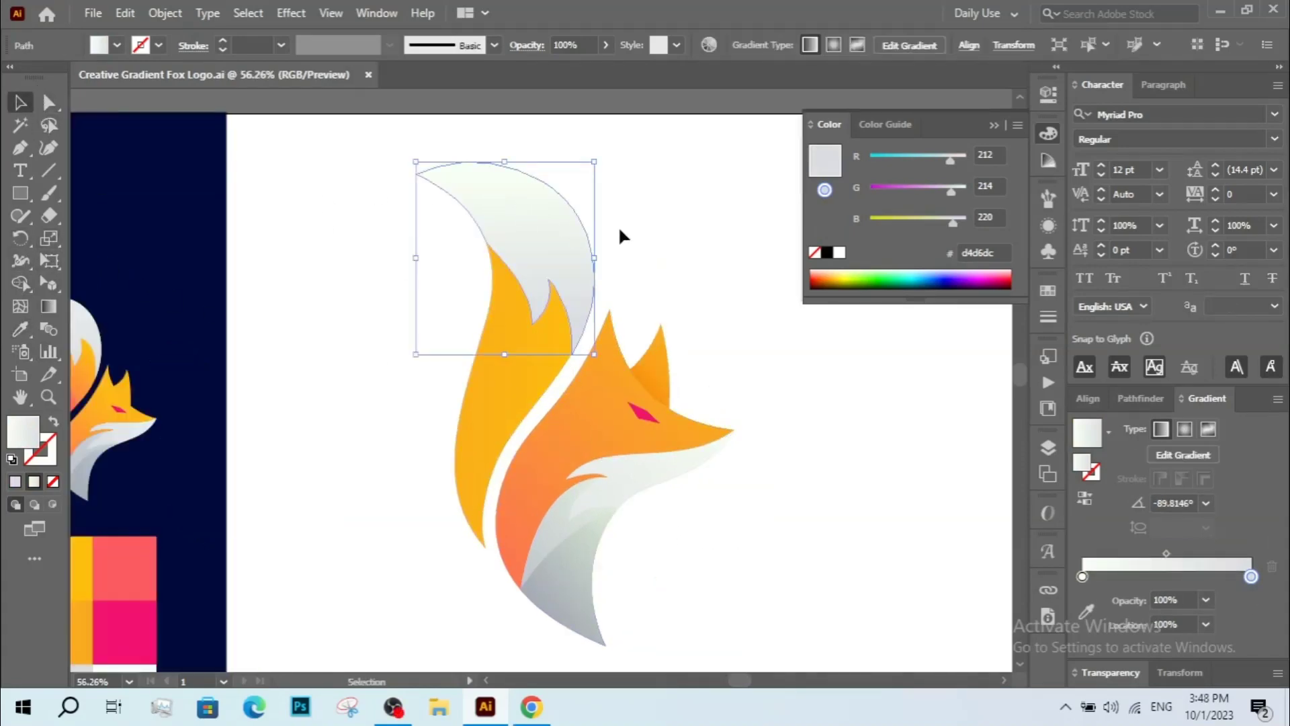
key(g)
drag(431, 150, 600, 324)
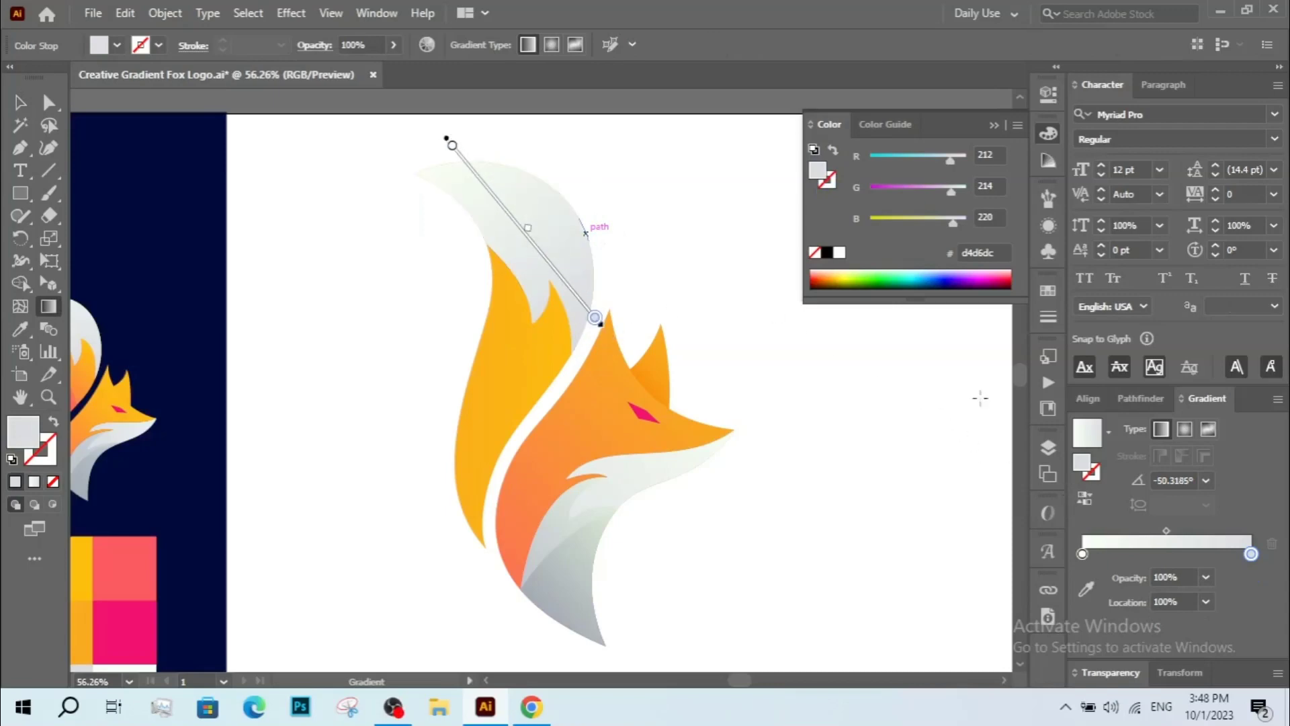
click(1094, 498)
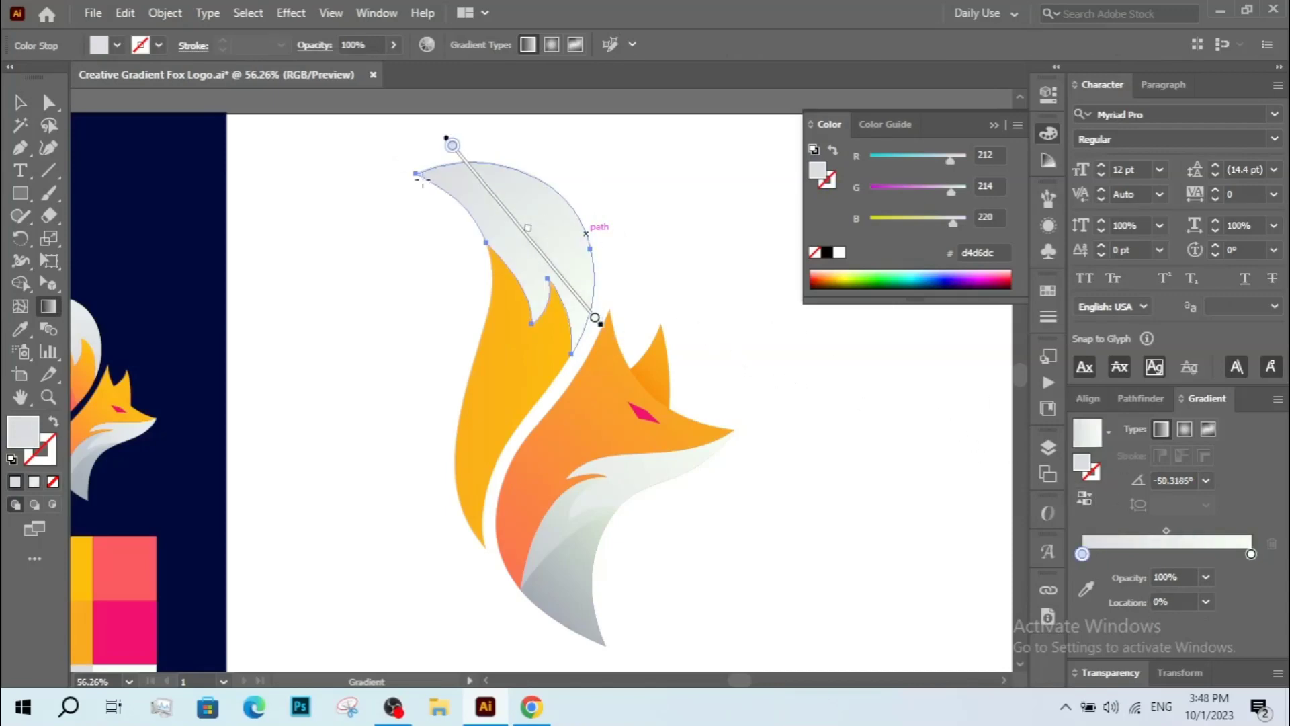
drag(418, 160, 605, 304)
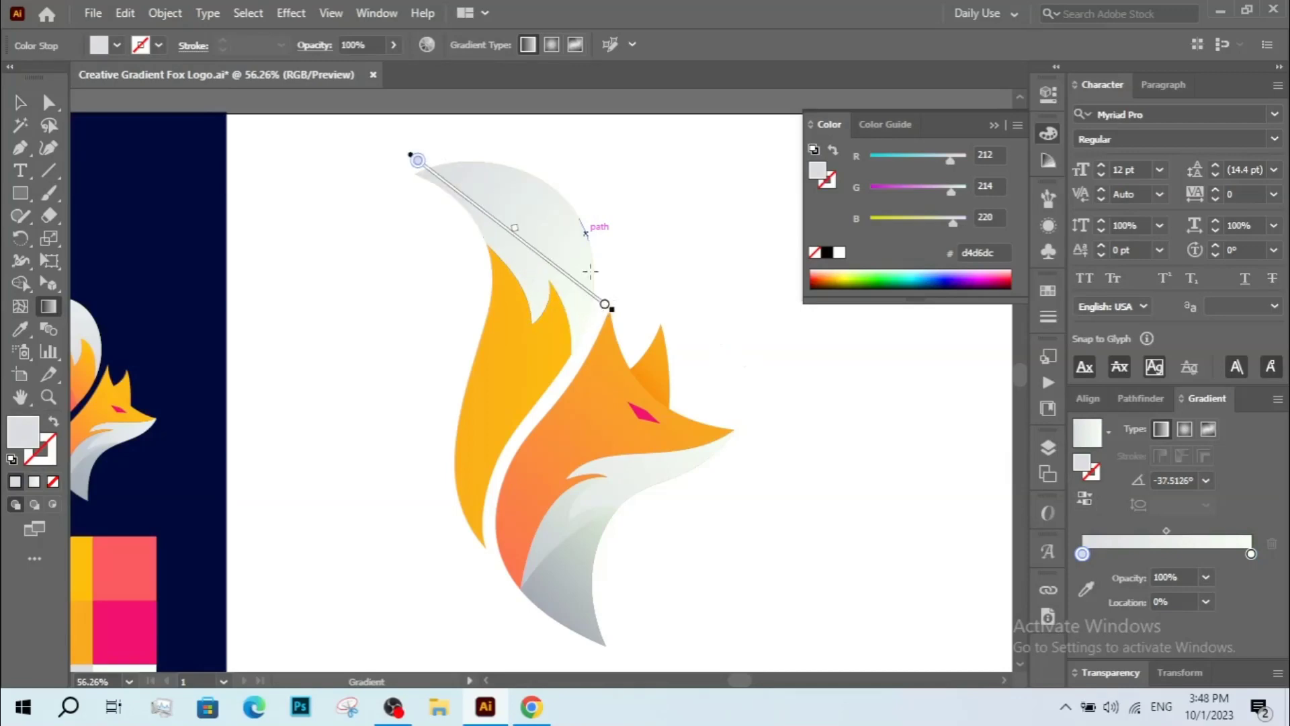
key(ctrl+shift+a)
click(19, 102)
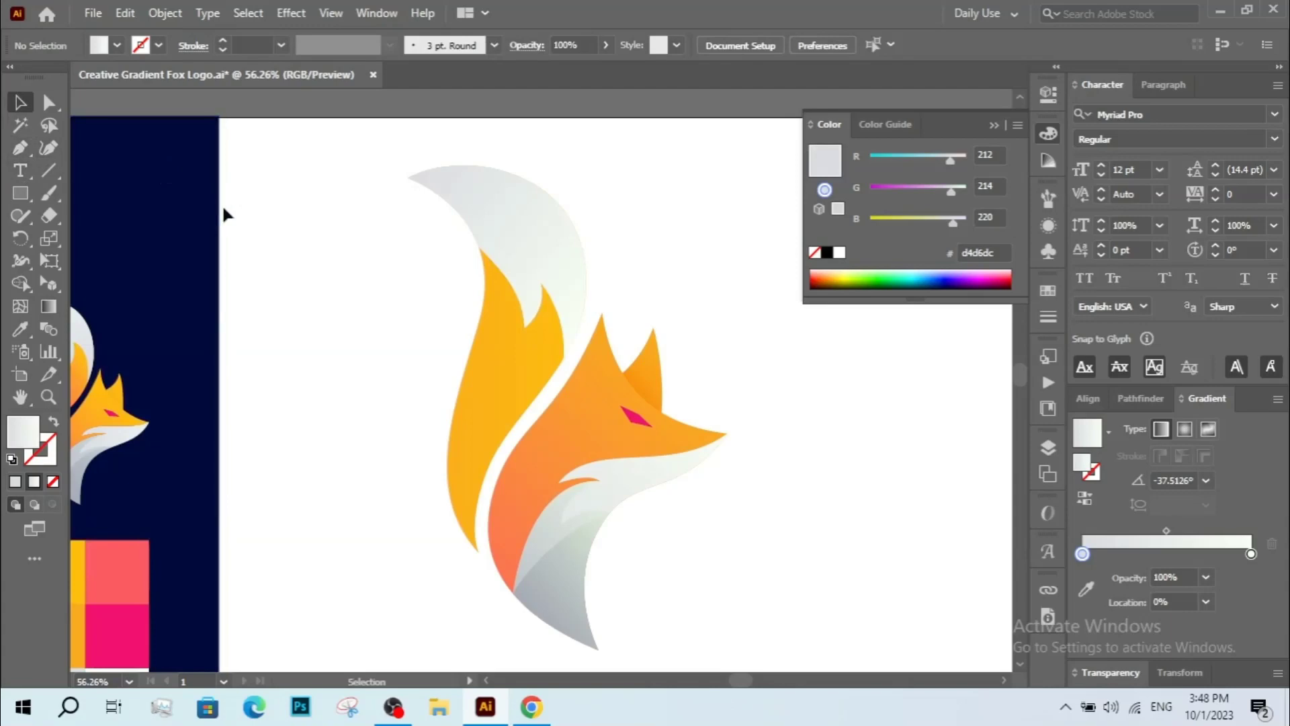
Trace a second shape along the tail tip's inner flame edge with the Pen tool.
click(20, 148)
click(408, 176)
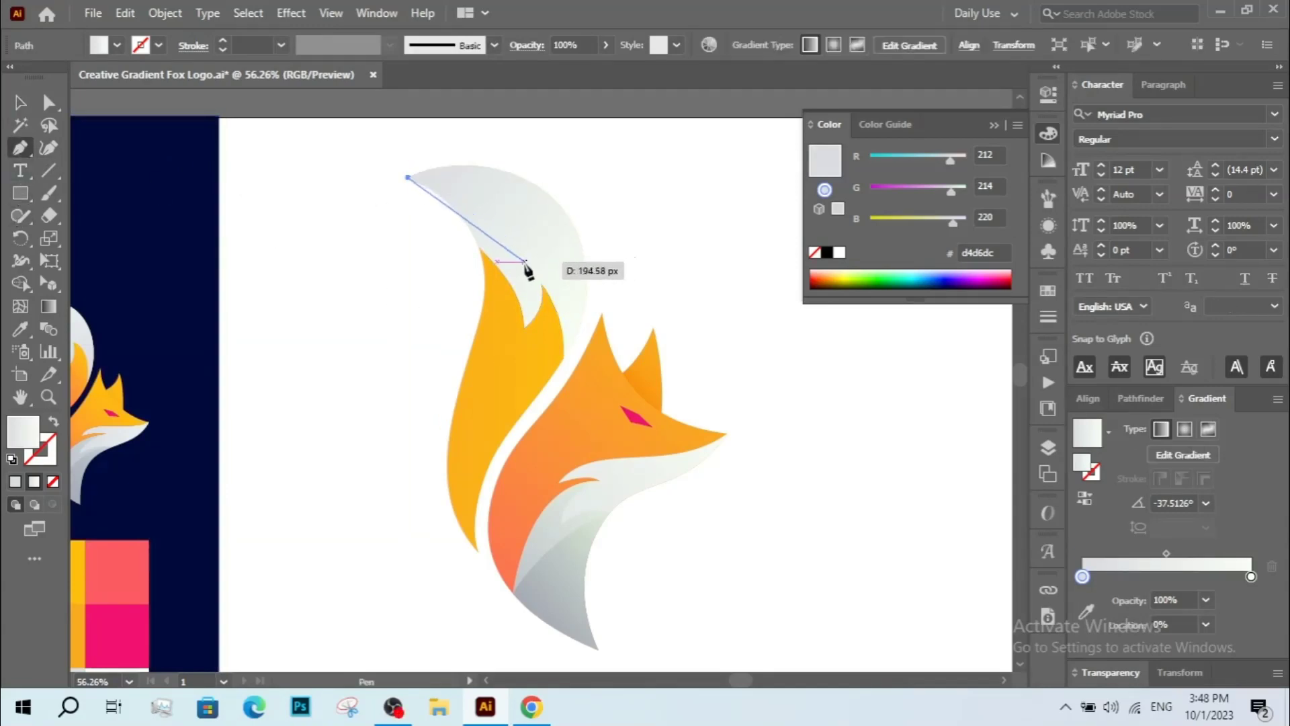
drag(522, 249, 548, 427)
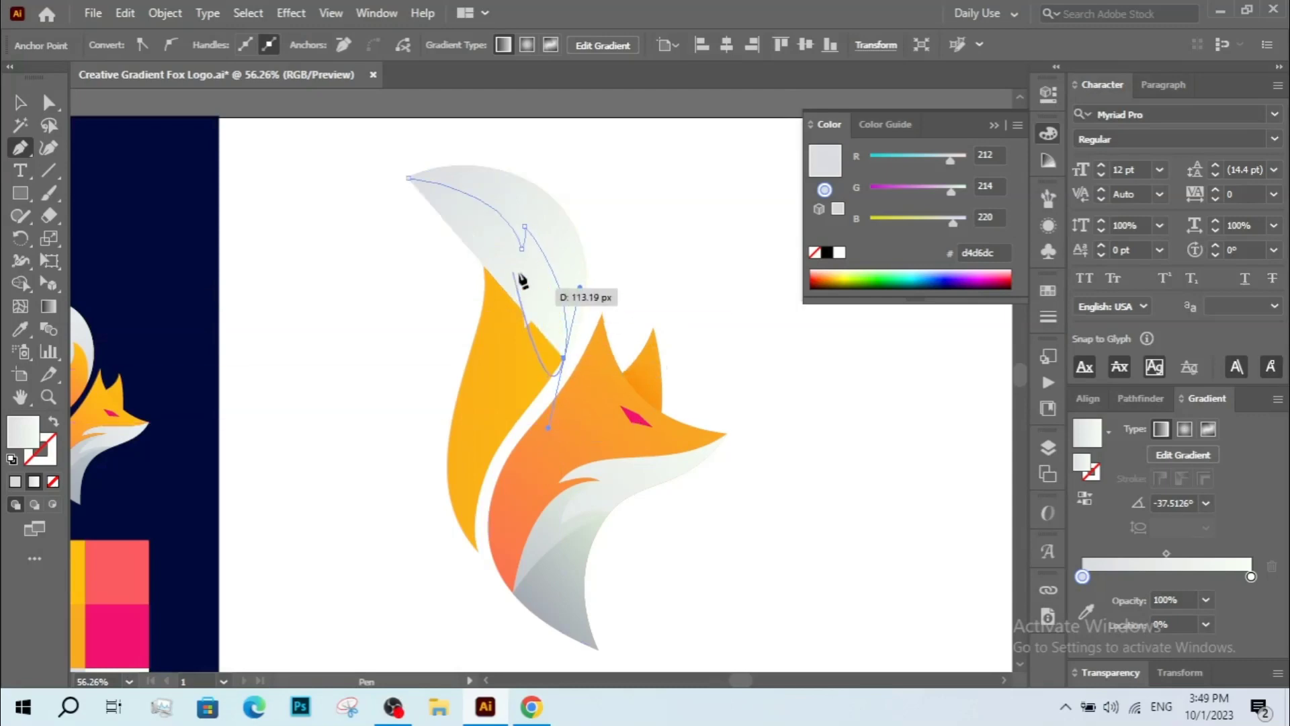
click(564, 359)
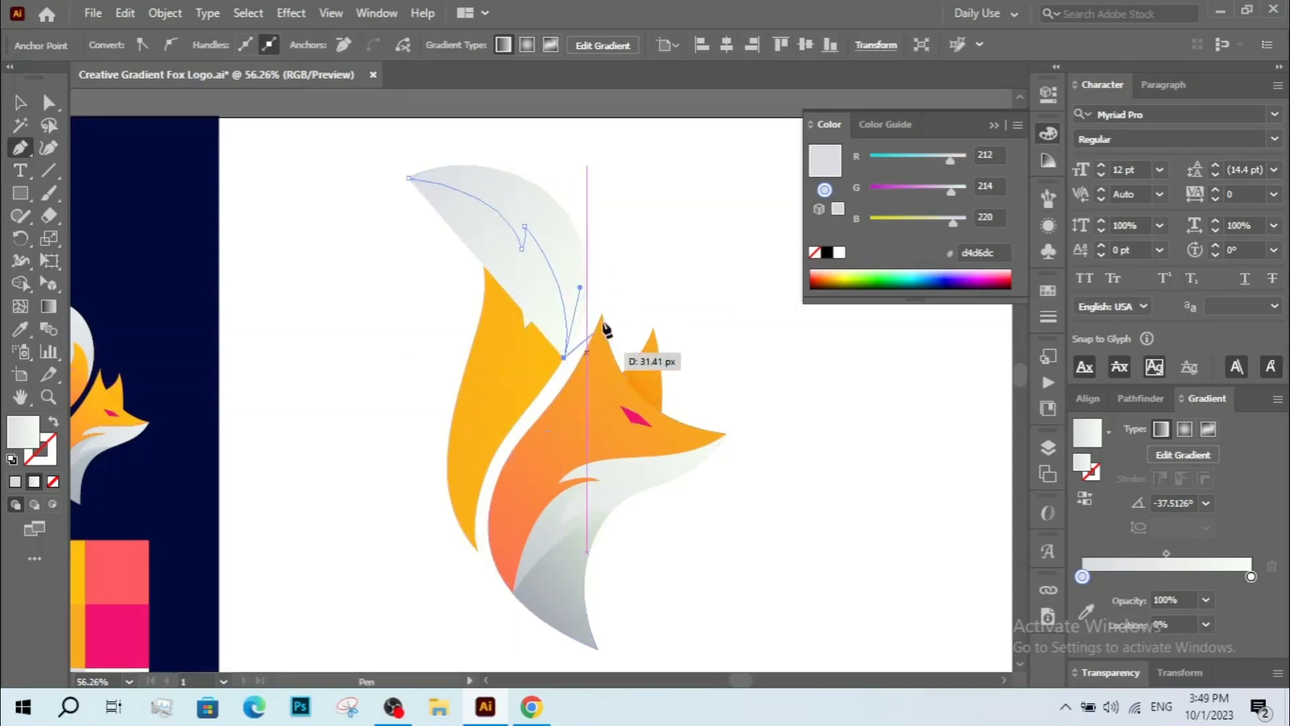
click(562, 404)
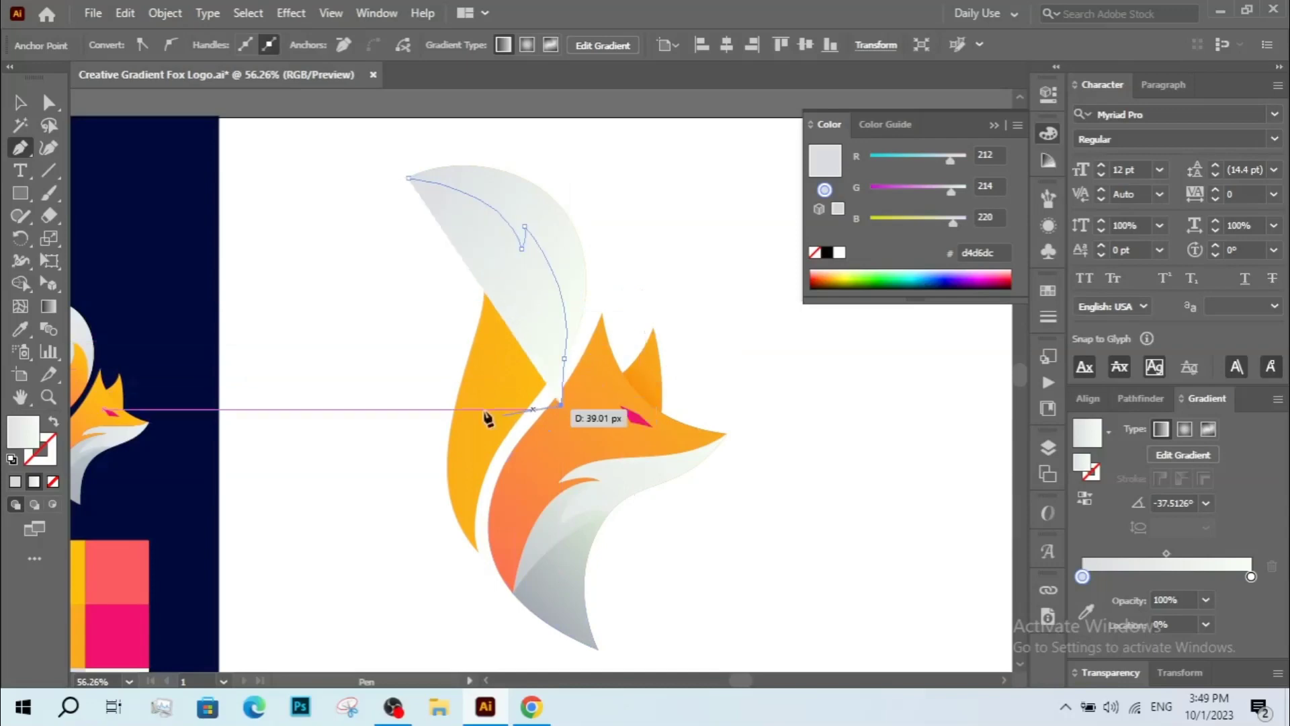
click(355, 385)
click(364, 223)
click(410, 180)
key(v)
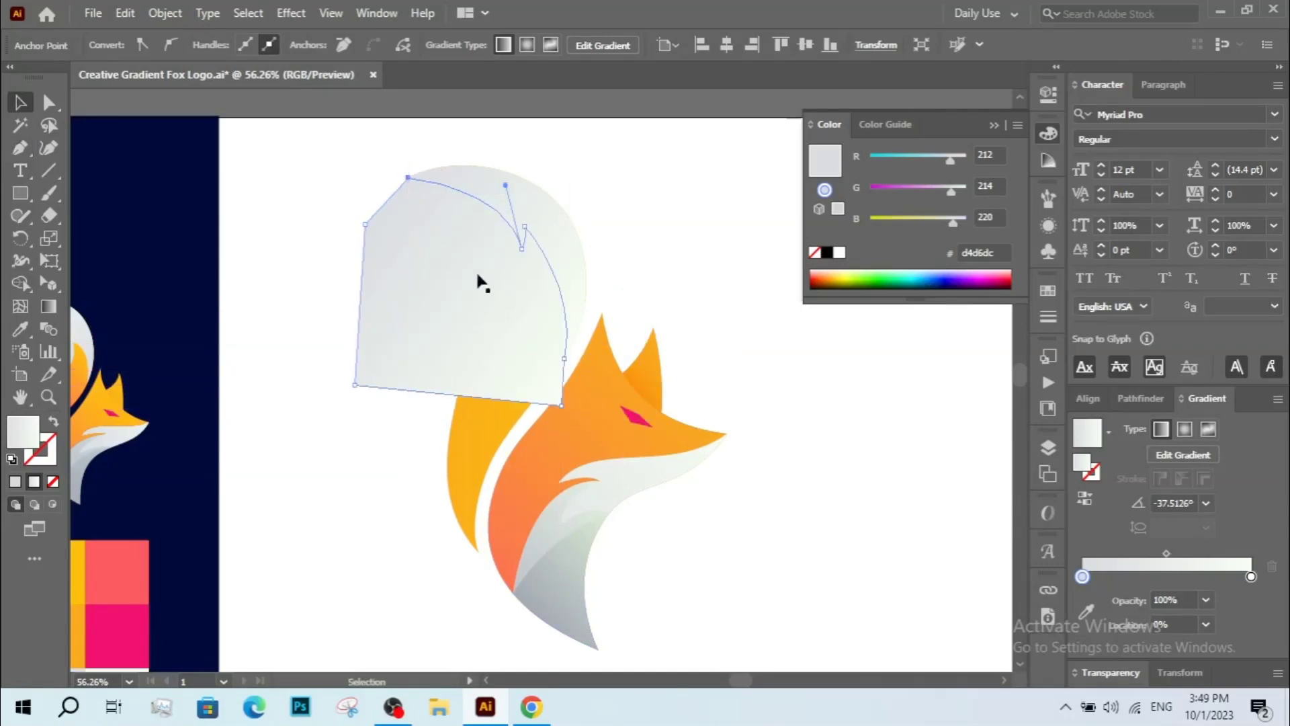
Select the new shape with the tail tip and remove the parts outside the tail using Shape Builder.
click(481, 280)
shift+click(494, 188)
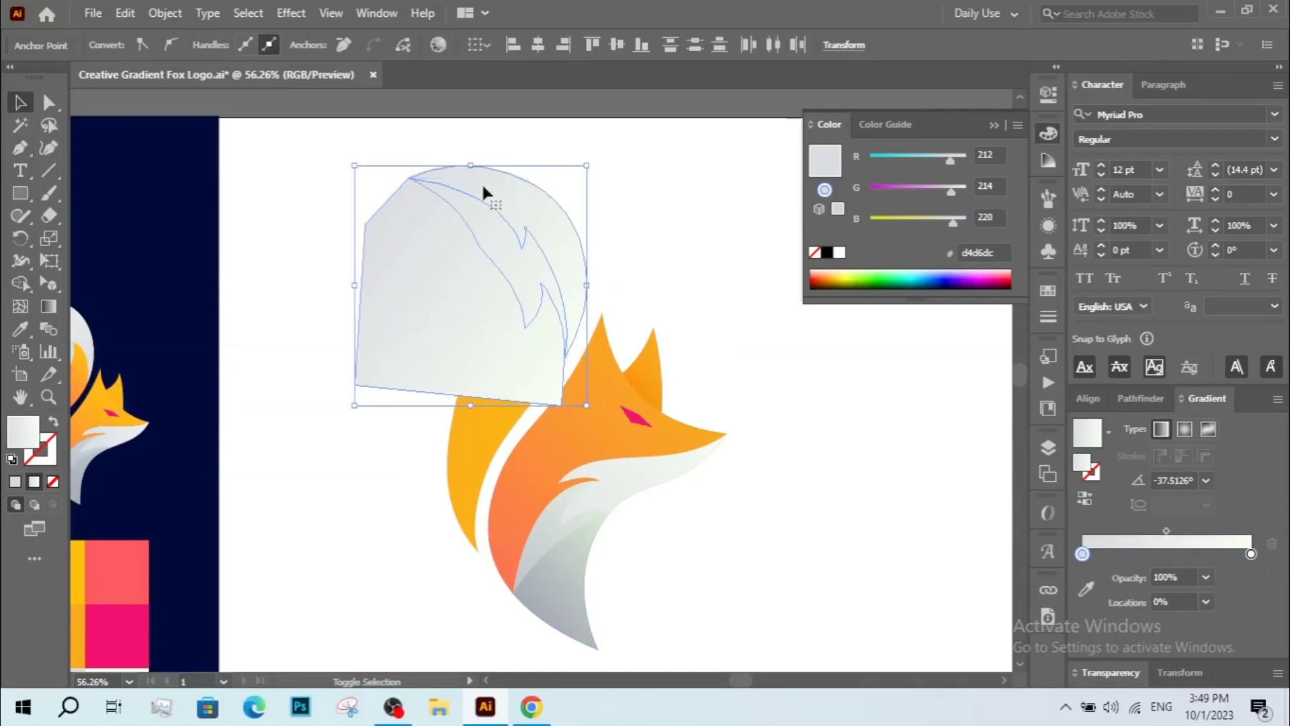
click(47, 307)
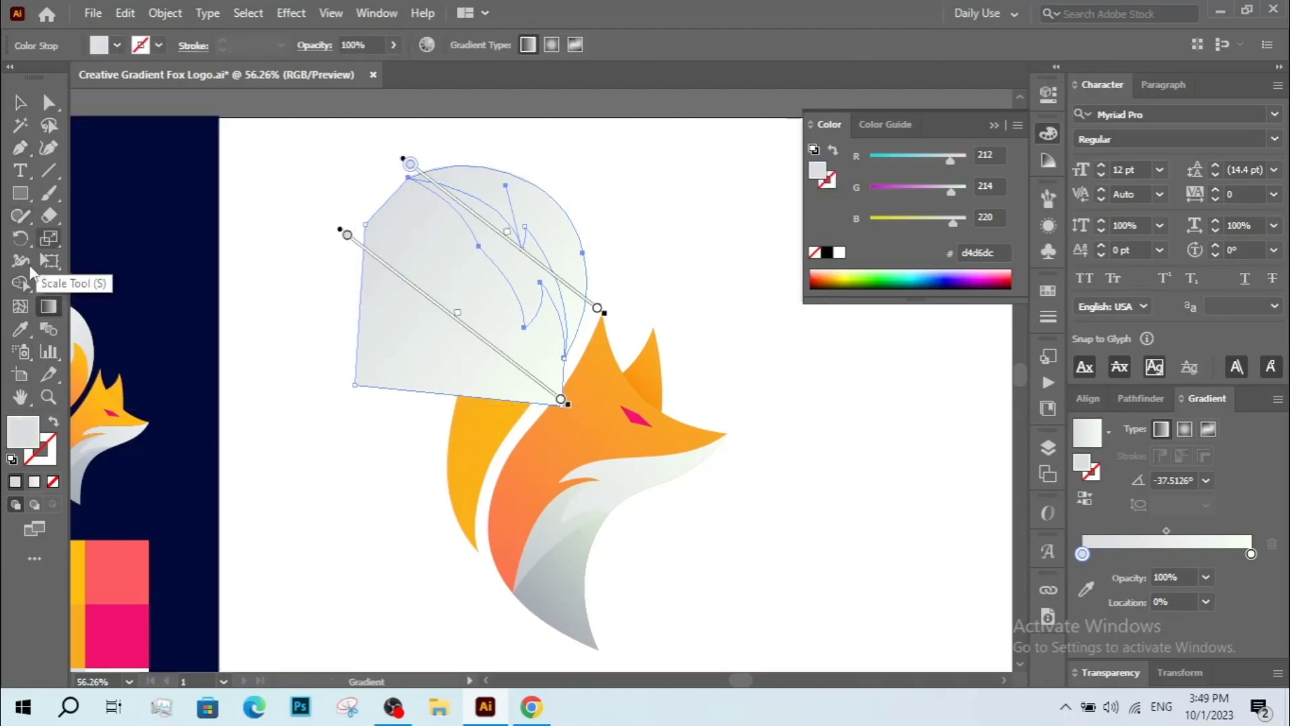
click(21, 283)
alt+click(388, 288)
alt+click(349, 352)
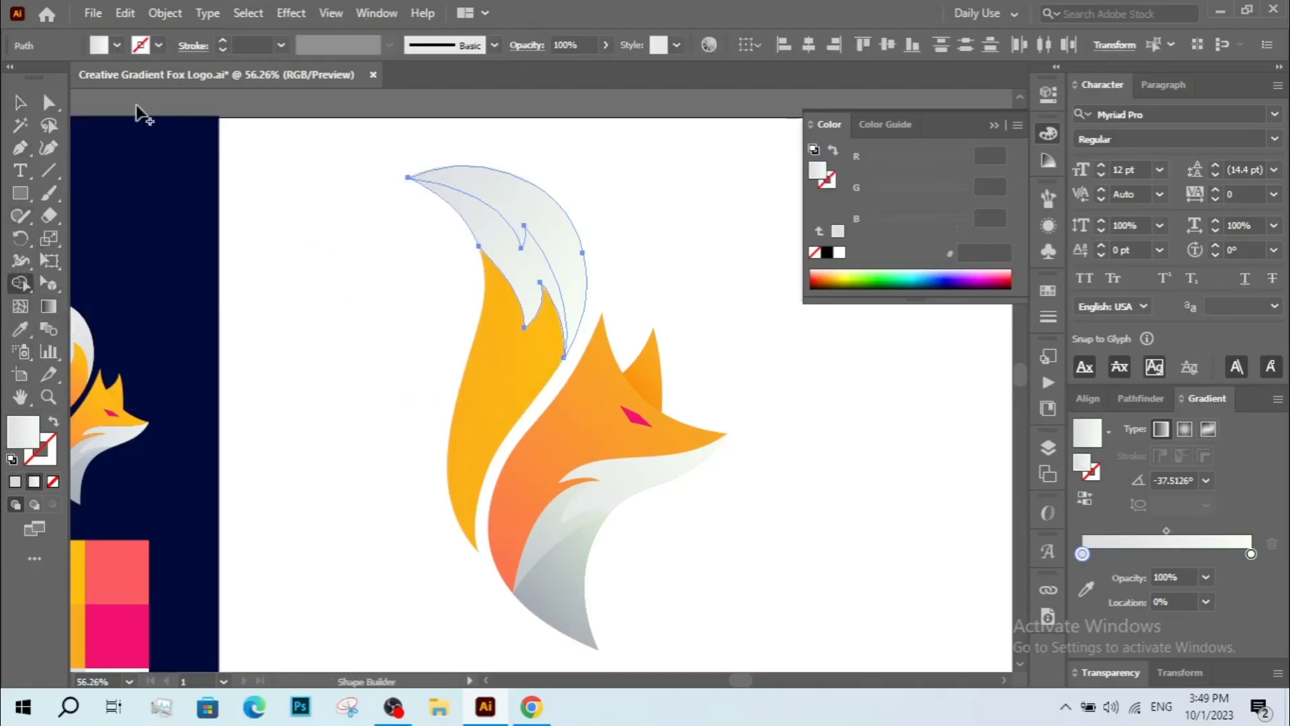
Set the inner flame shape on the tail tip to the Multiply blending mode.
click(25, 106)
click(415, 243)
key(z)
drag(361, 150, 702, 438)
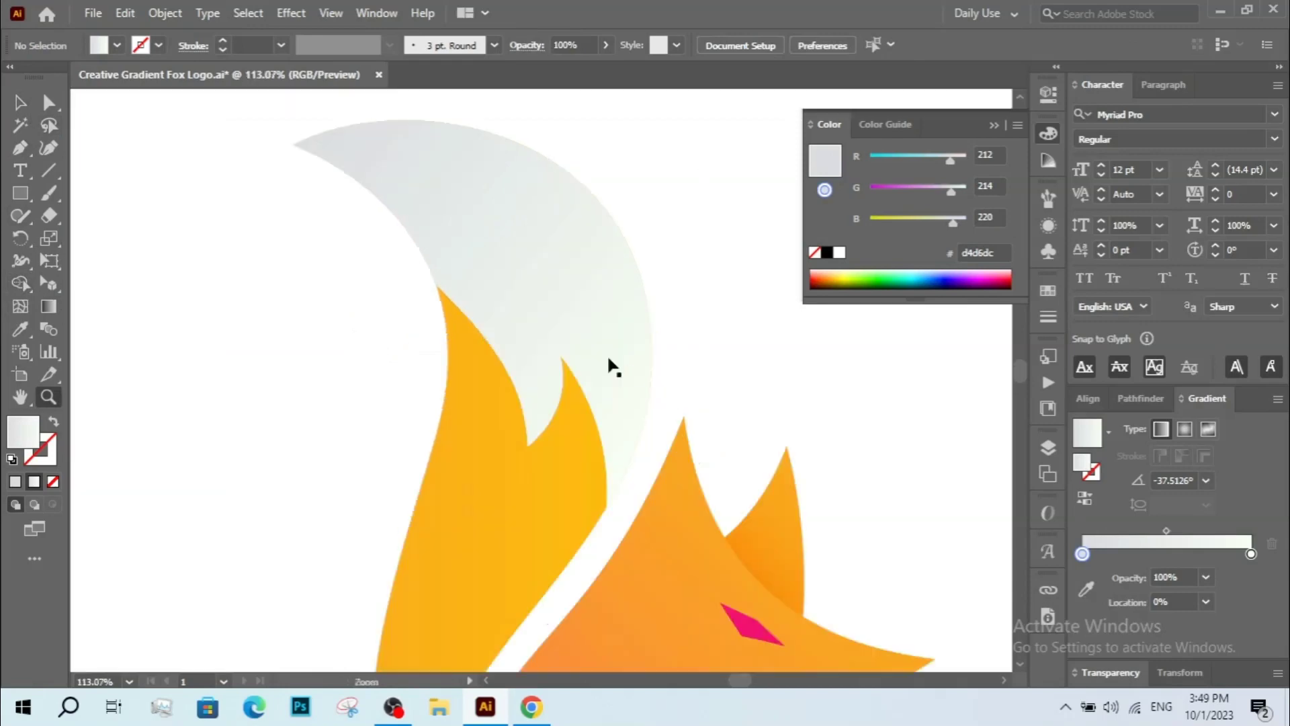
key(a)
click(601, 360)
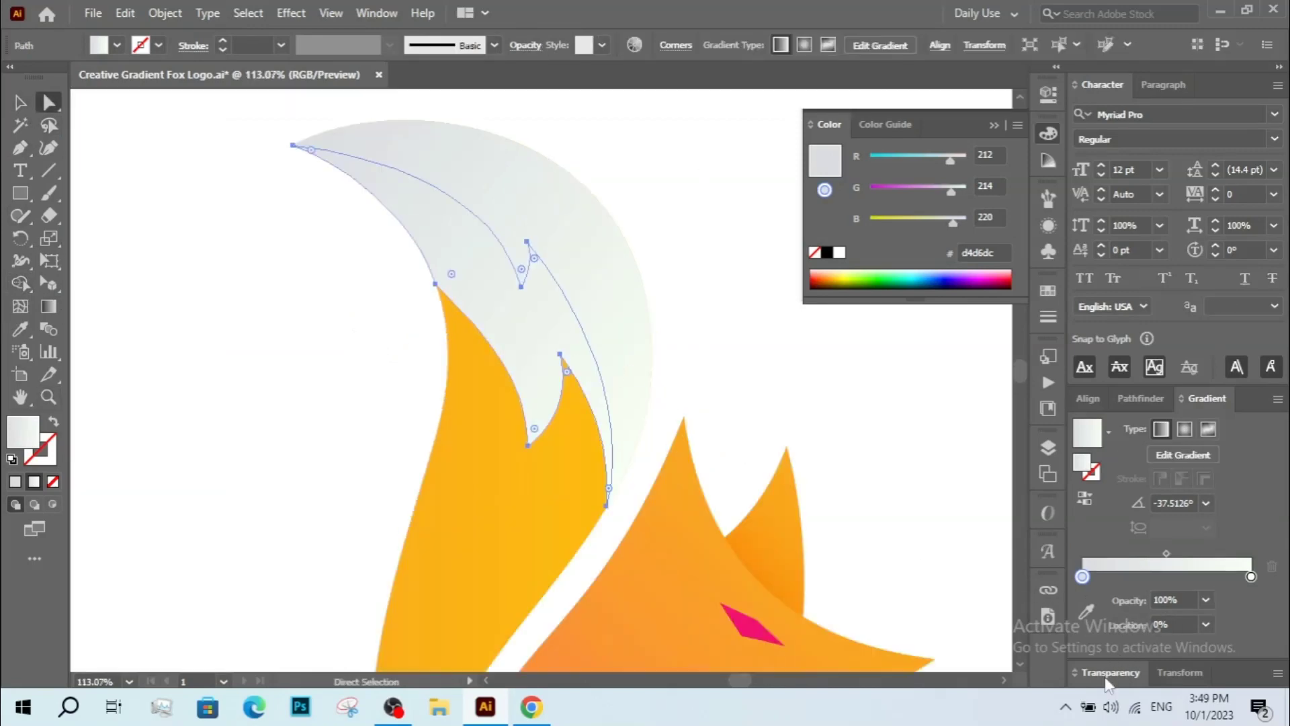
click(1111, 673)
click(1113, 460)
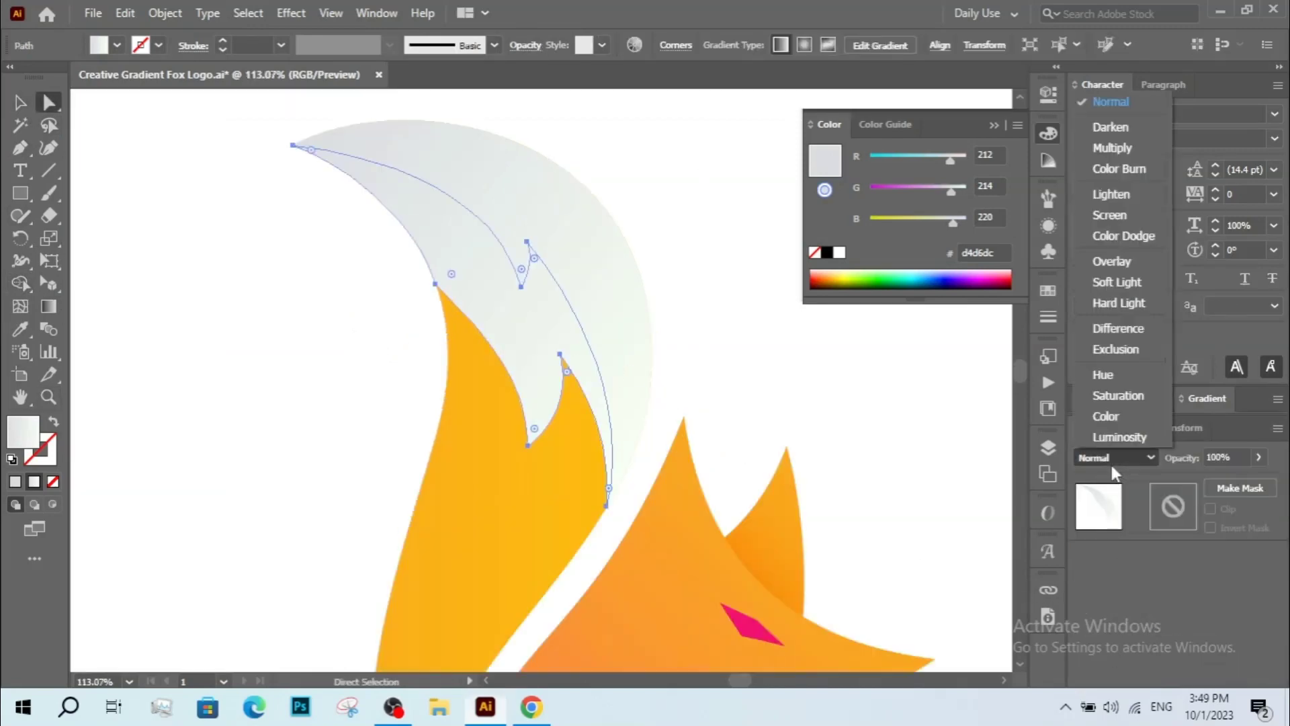
click(1135, 146)
click(693, 274)
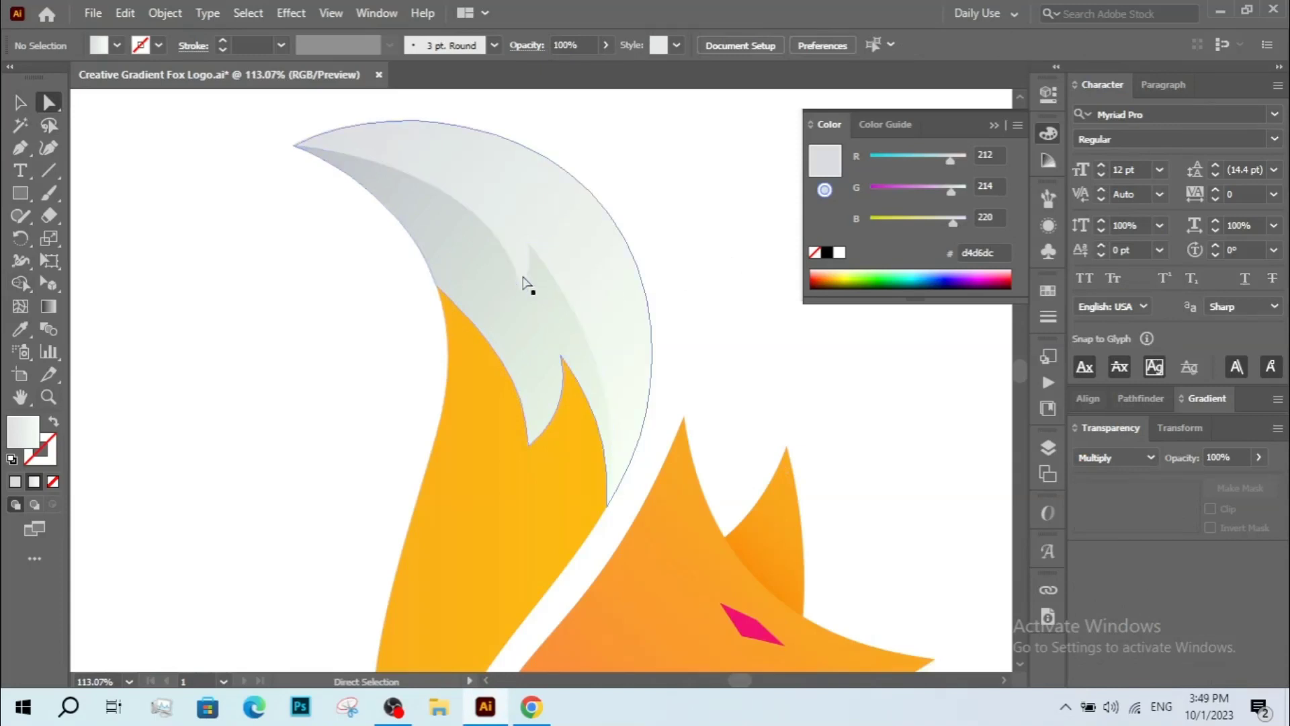
Reshape the inner flame shape's pointed notch by moving its anchor points and handles with Direct Selection.
drag(528, 286, 518, 313)
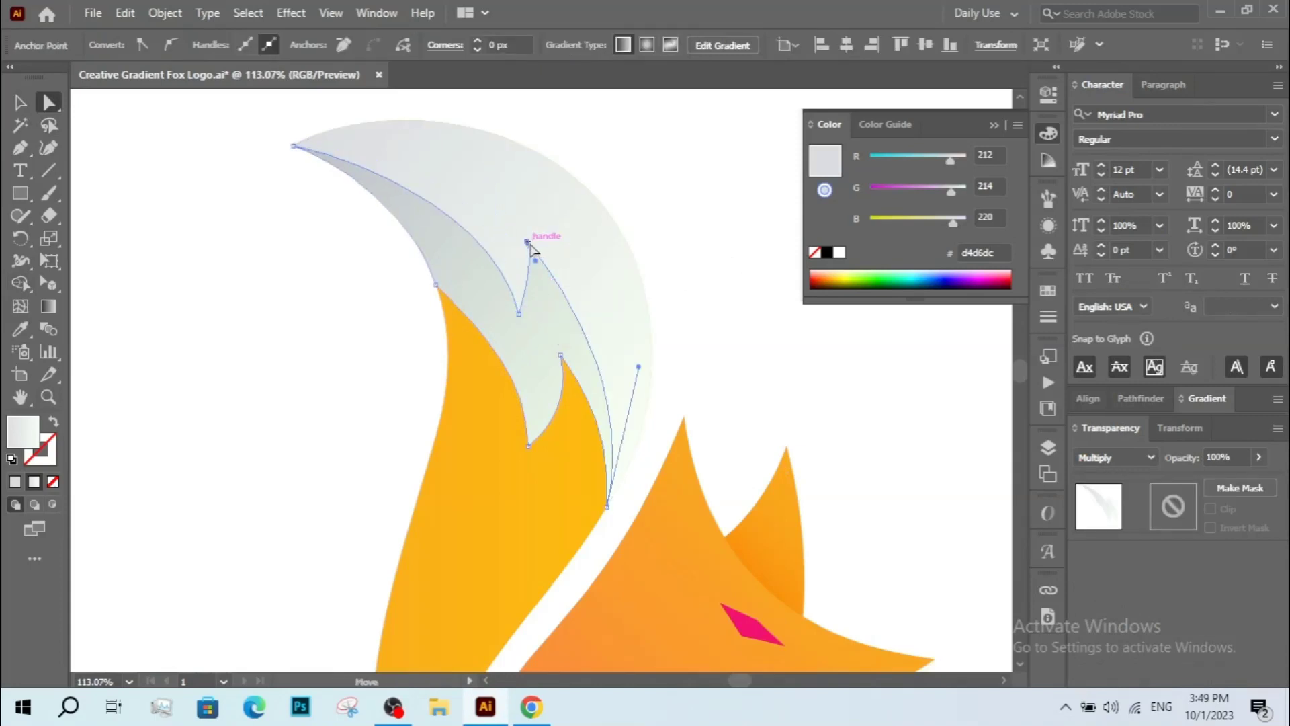
drag(529, 243, 531, 263)
key(ctrl+z)
key(z)
drag(414, 206, 849, 600)
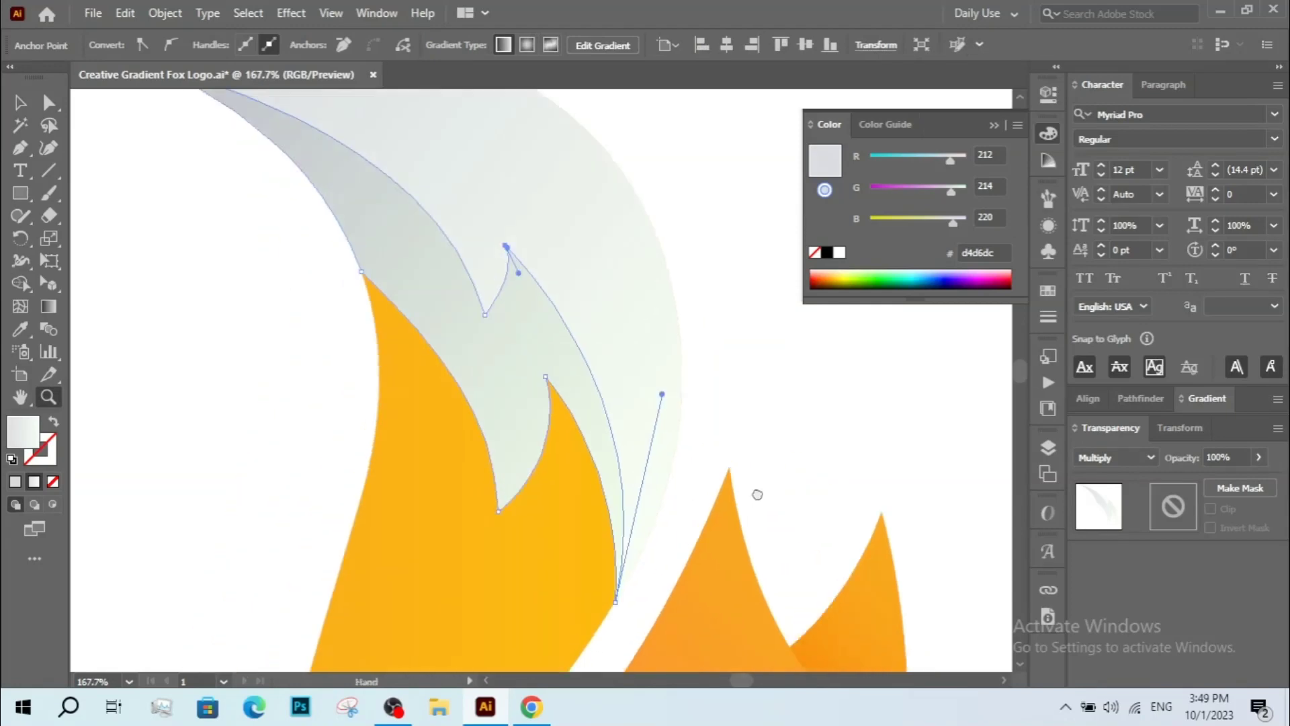
drag(522, 334, 675, 570)
drag(557, 461, 557, 461)
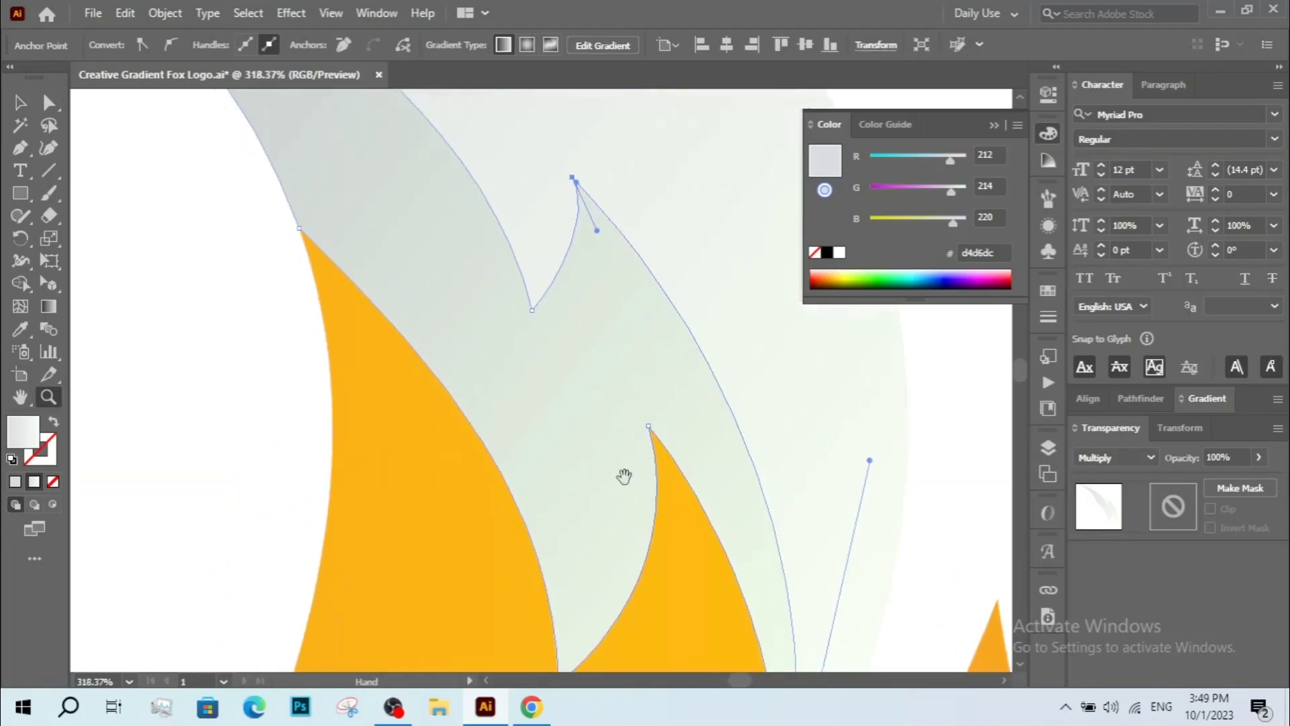
key(a)
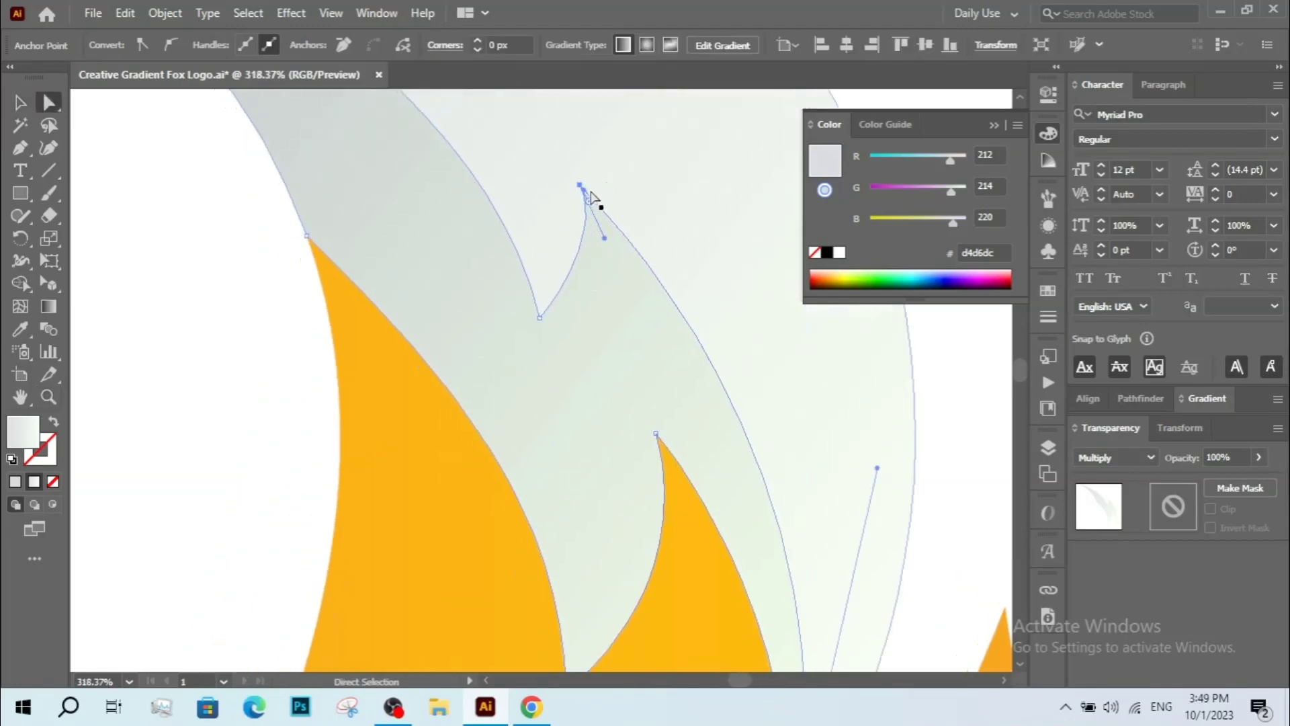
drag(591, 199, 629, 232)
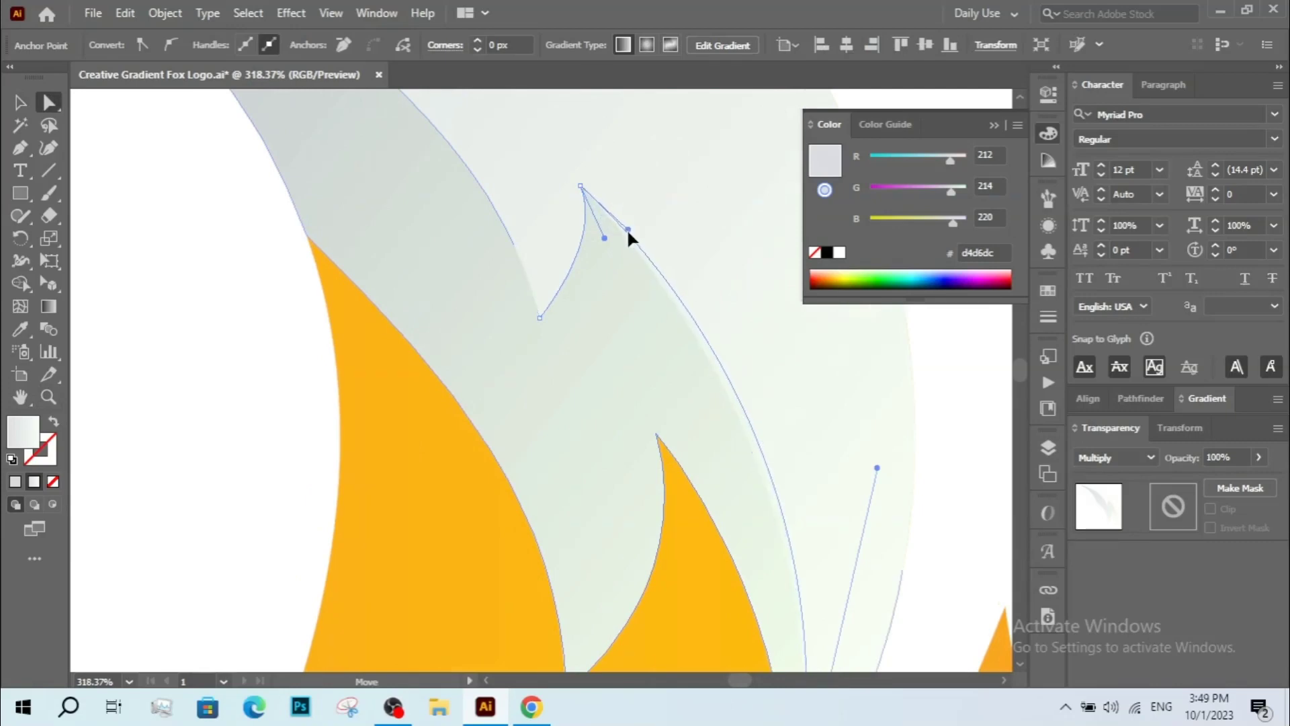
drag(579, 188, 566, 189)
click(540, 318)
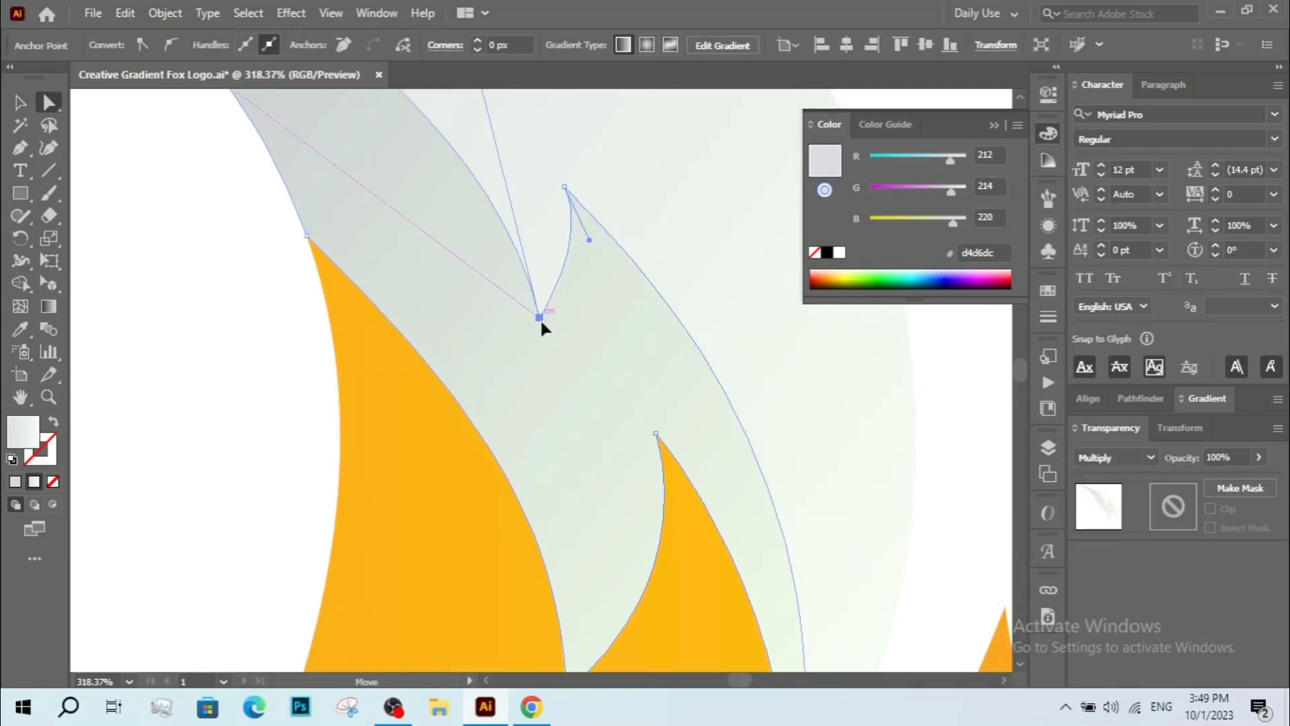
drag(541, 319, 555, 372)
drag(566, 188, 548, 182)
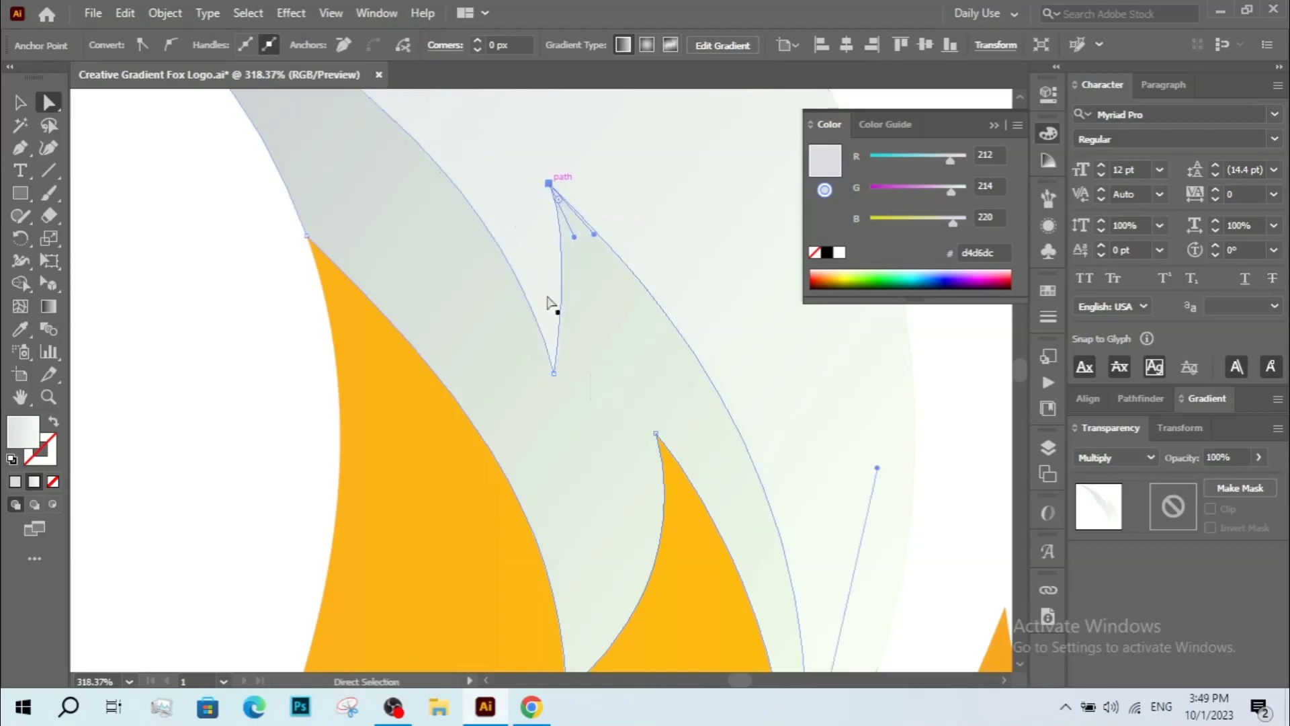
drag(554, 372, 557, 333)
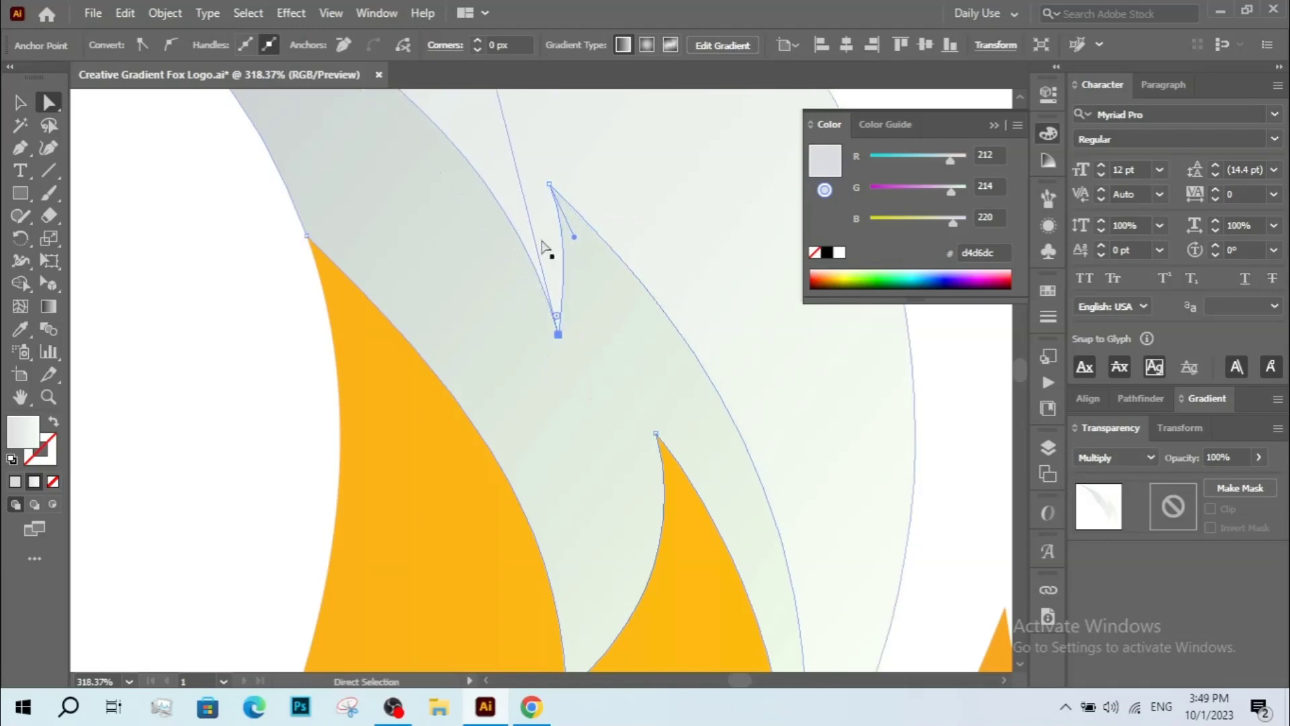
drag(574, 236, 577, 253)
Adjust the handle on the inner flame shape's upper curve, then deselect.
key(z)
alt+click(564, 211)
alt+click(564, 212)
alt+click(564, 216)
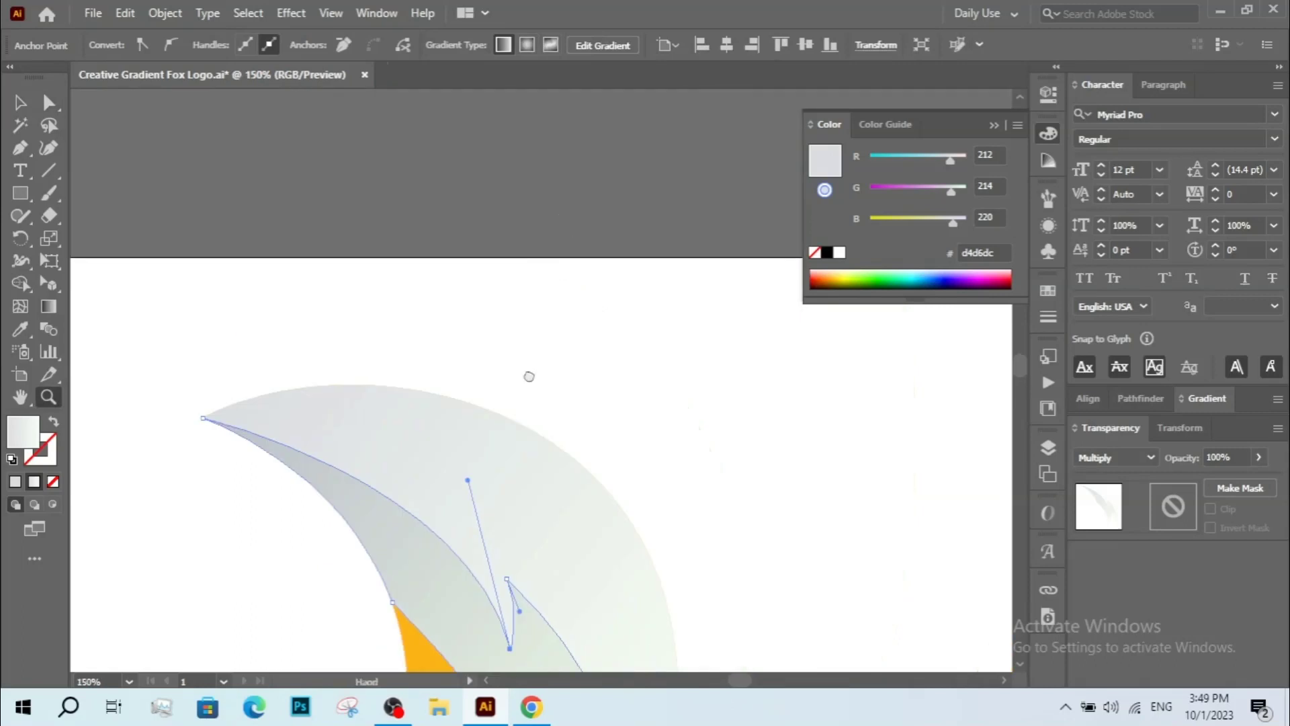
scroll(529, 376, down, 5)
key(a)
drag(480, 258, 410, 253)
key(space)
drag(521, 386, 494, 323)
key(v)
click(750, 427)
Drag a gradient across the orange tail body from its upper right toward the lower left with the Gradient tool.
key(z)
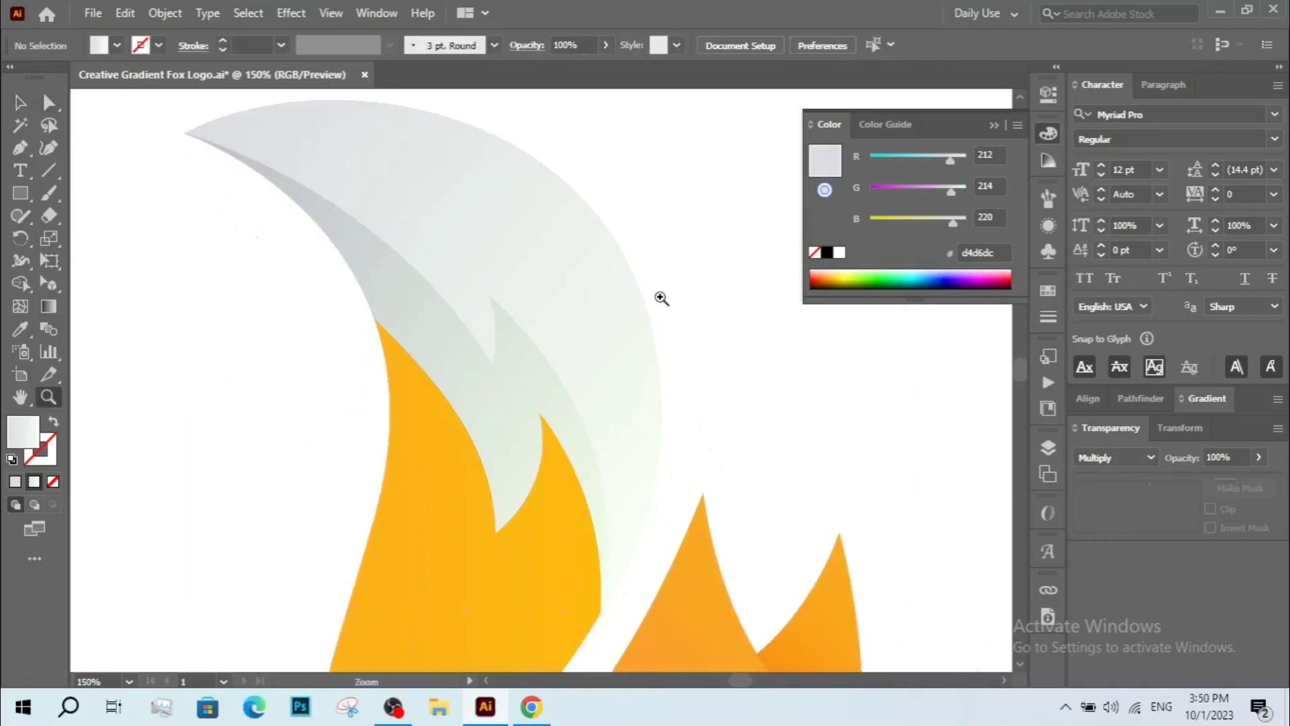
alt+click(661, 298)
alt+click(576, 323)
drag(326, 310, 583, 664)
key(space)
key(v)
key(space)
drag(758, 568, 764, 686)
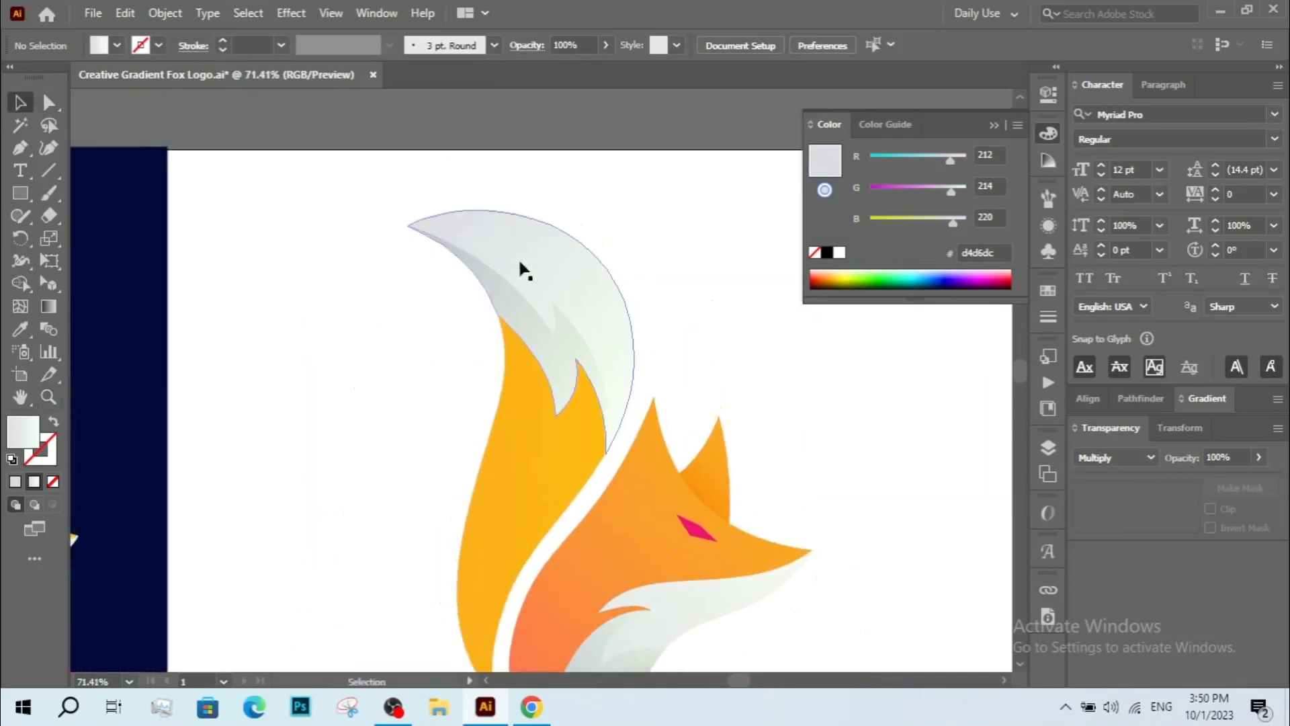
key(a)
click(503, 252)
drag(501, 246, 492, 231)
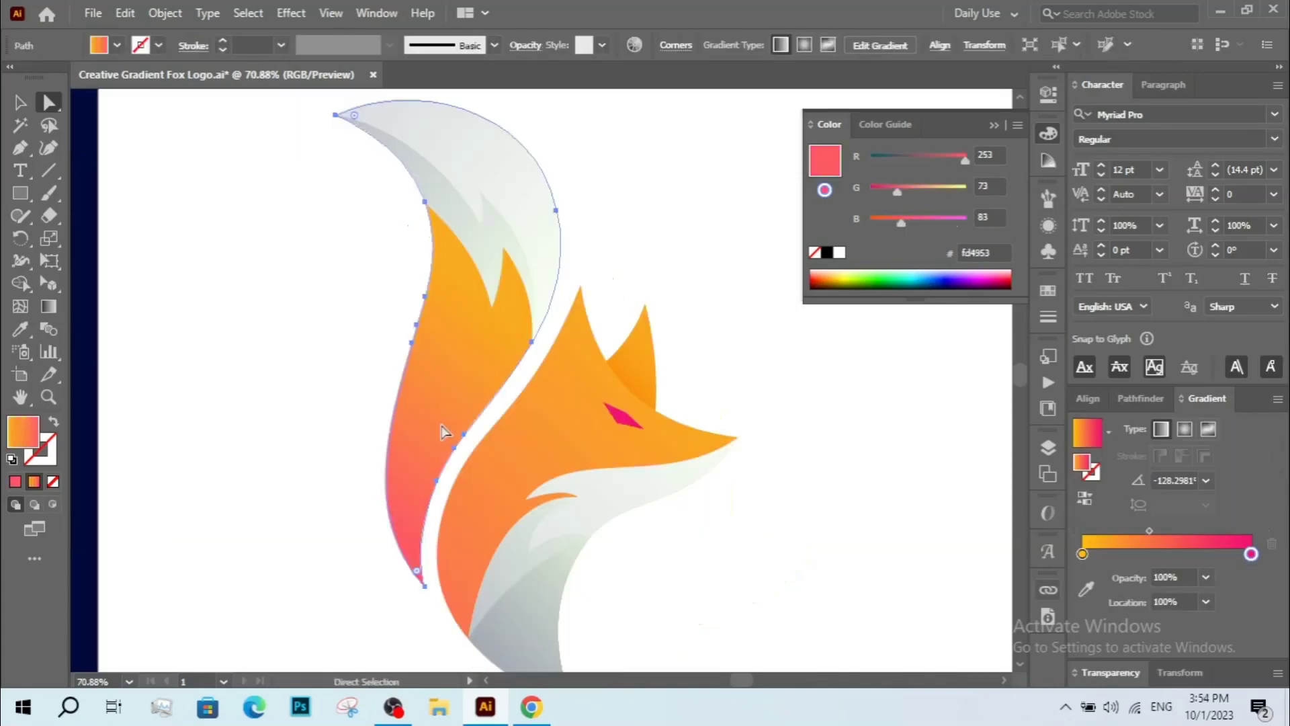
key(g)
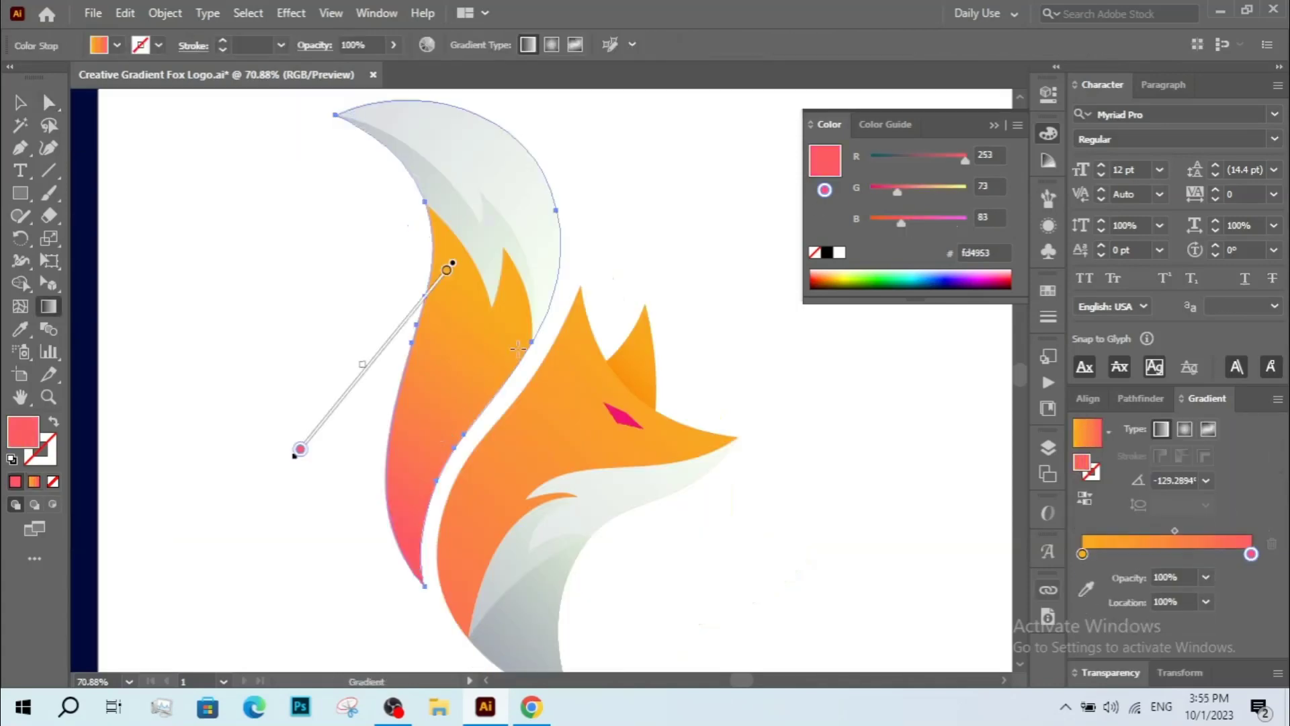
drag(529, 229, 356, 587)
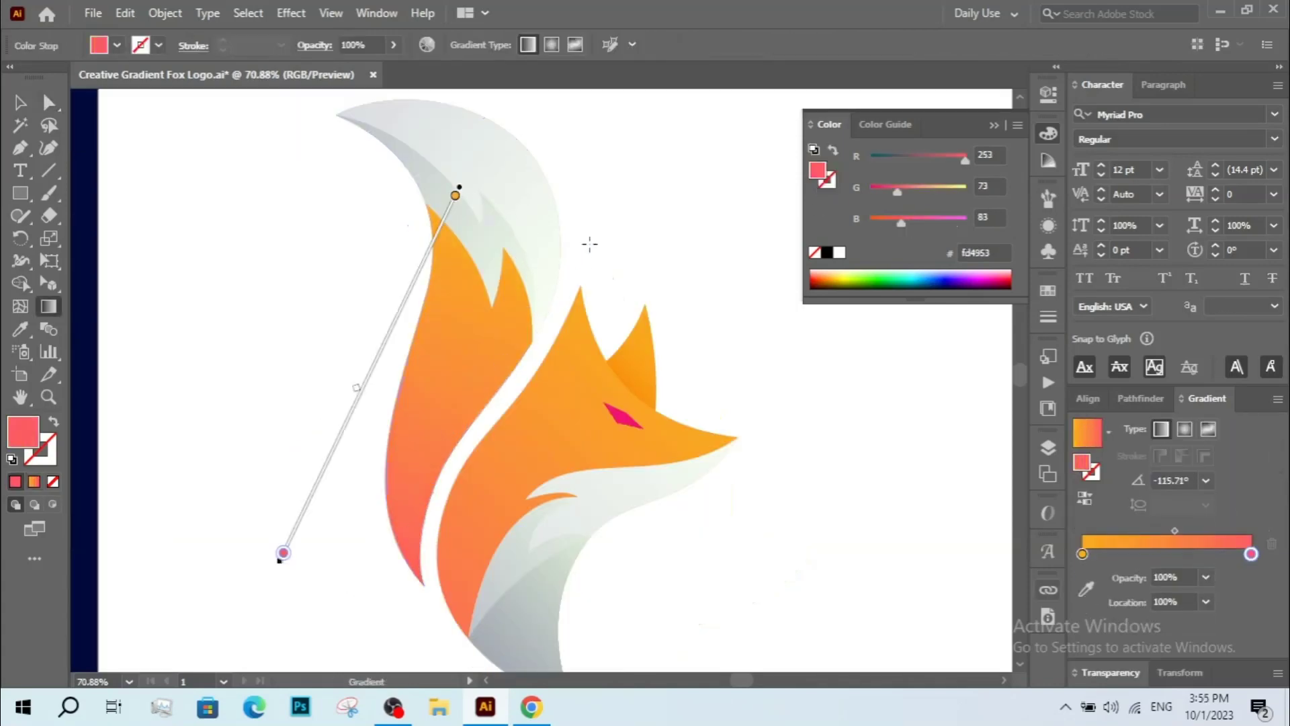
mouse_move(596, 240)
mouse_down()
mouse_move(366, 509)
mouse_move(363, 530)
mouse_up()
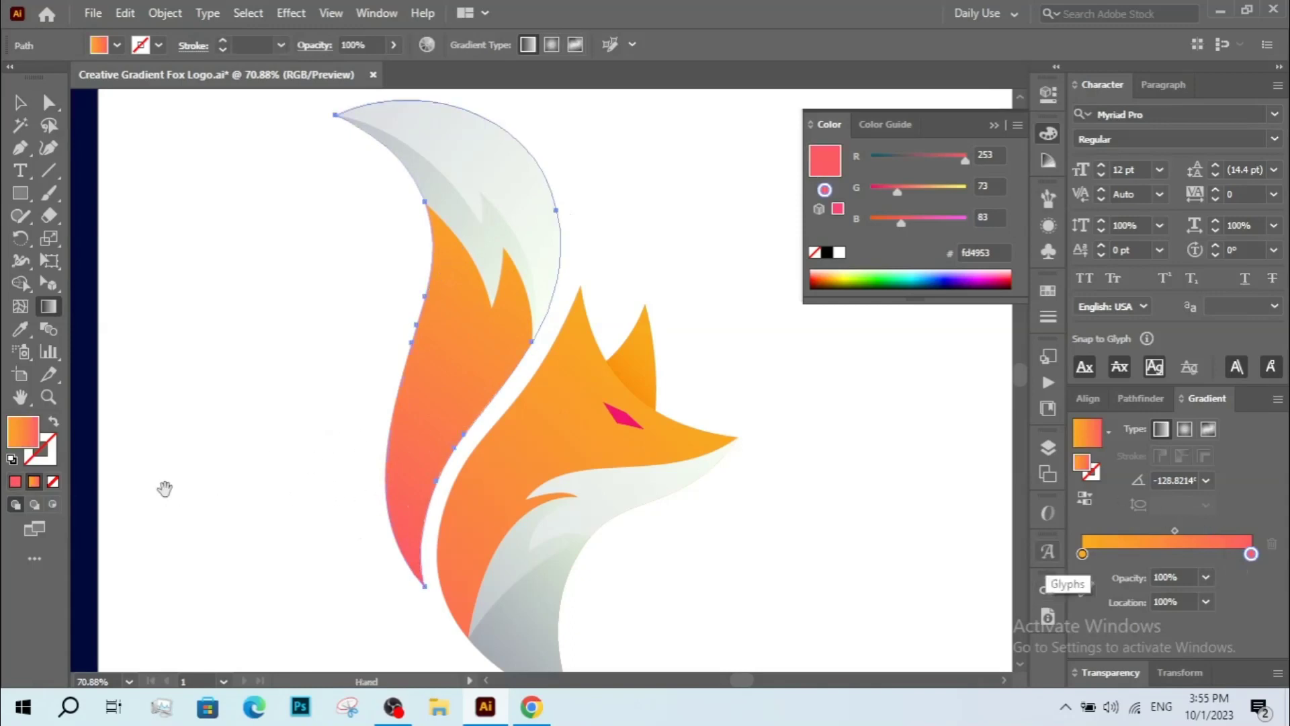
Set the tail gradient's end stop to the pink sampled from the color palette with the Eyedropper.
drag(164, 489, 671, 490)
drag(493, 472, 492, 441)
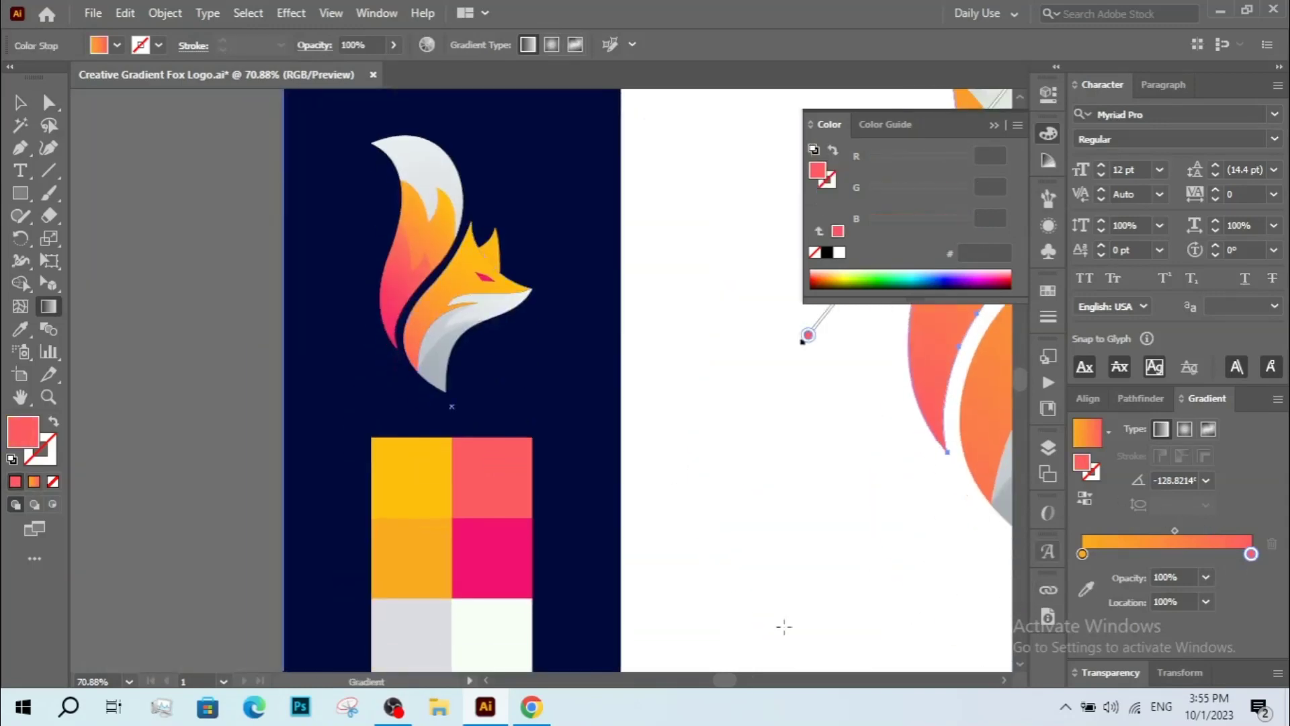
click(1089, 590)
click(513, 567)
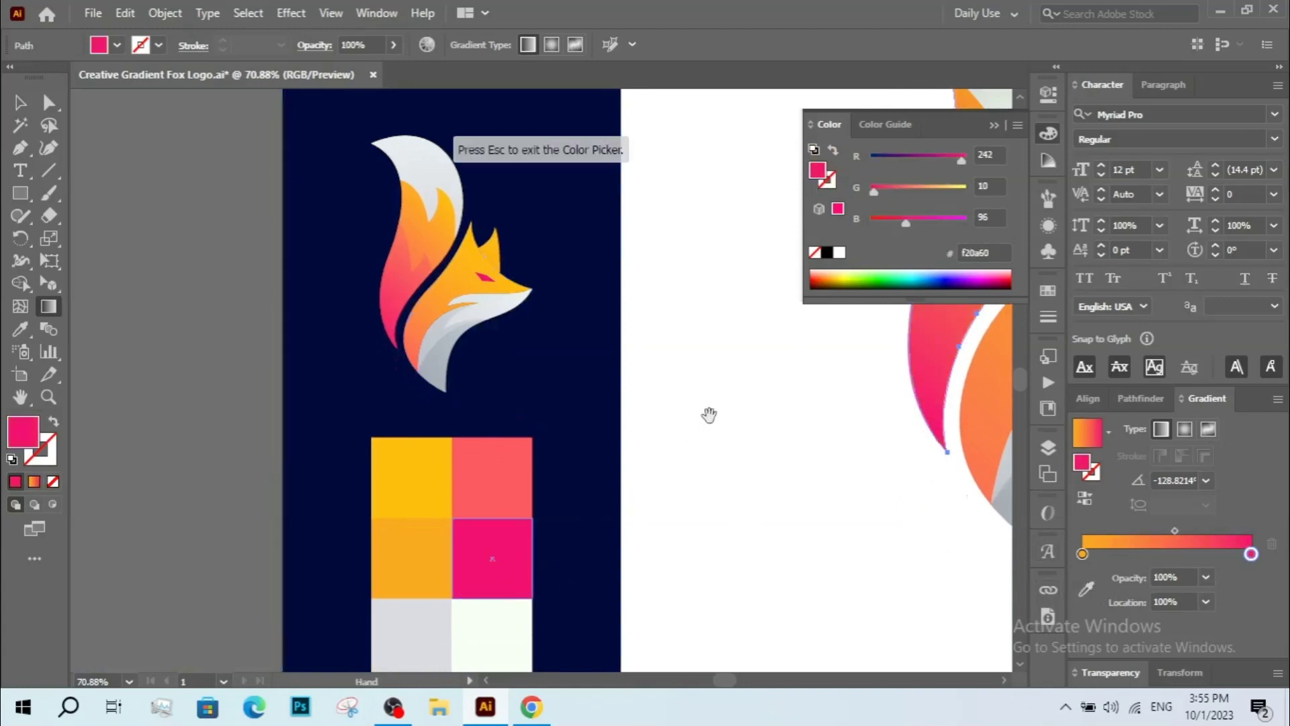
Redraw the tail's orange-to-pink gradient diagonally from the upper right toward the lower left, then deselect.
drag(709, 414, 349, 583)
drag(853, 689, 848, 595)
key(v)
drag(867, 531, 782, 549)
click(783, 555)
key(g)
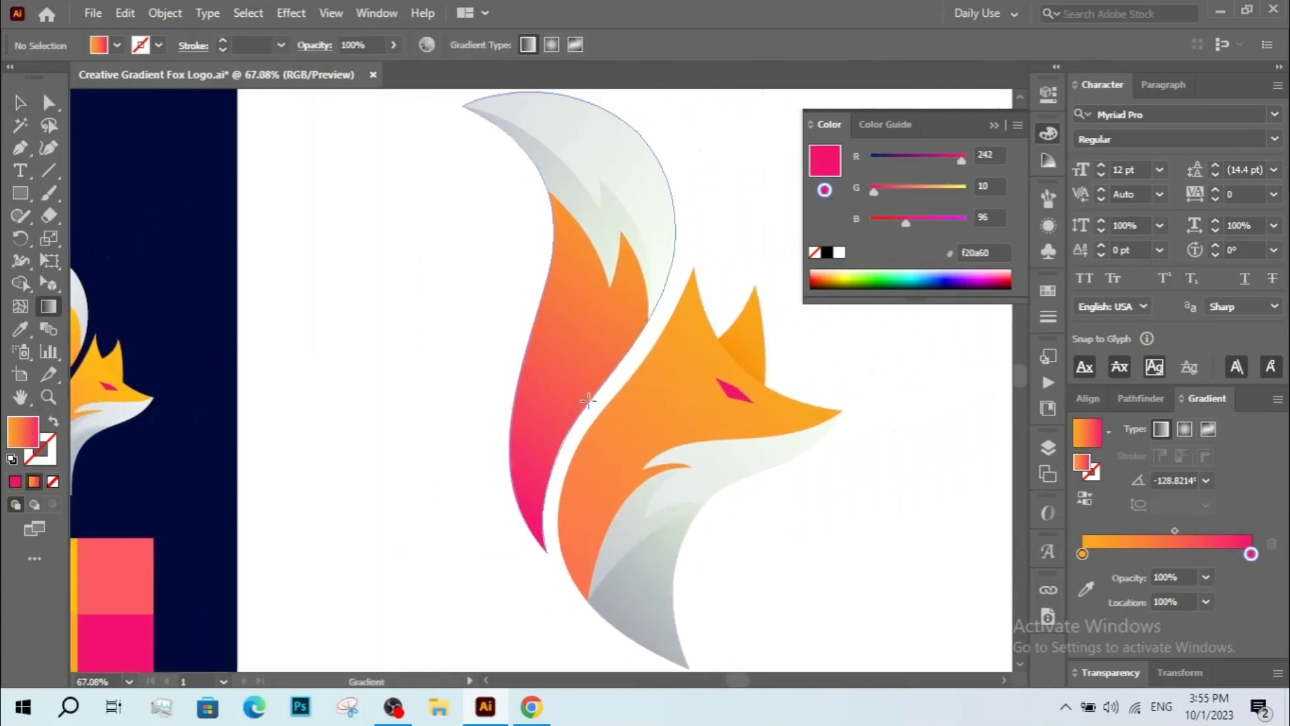
key(v)
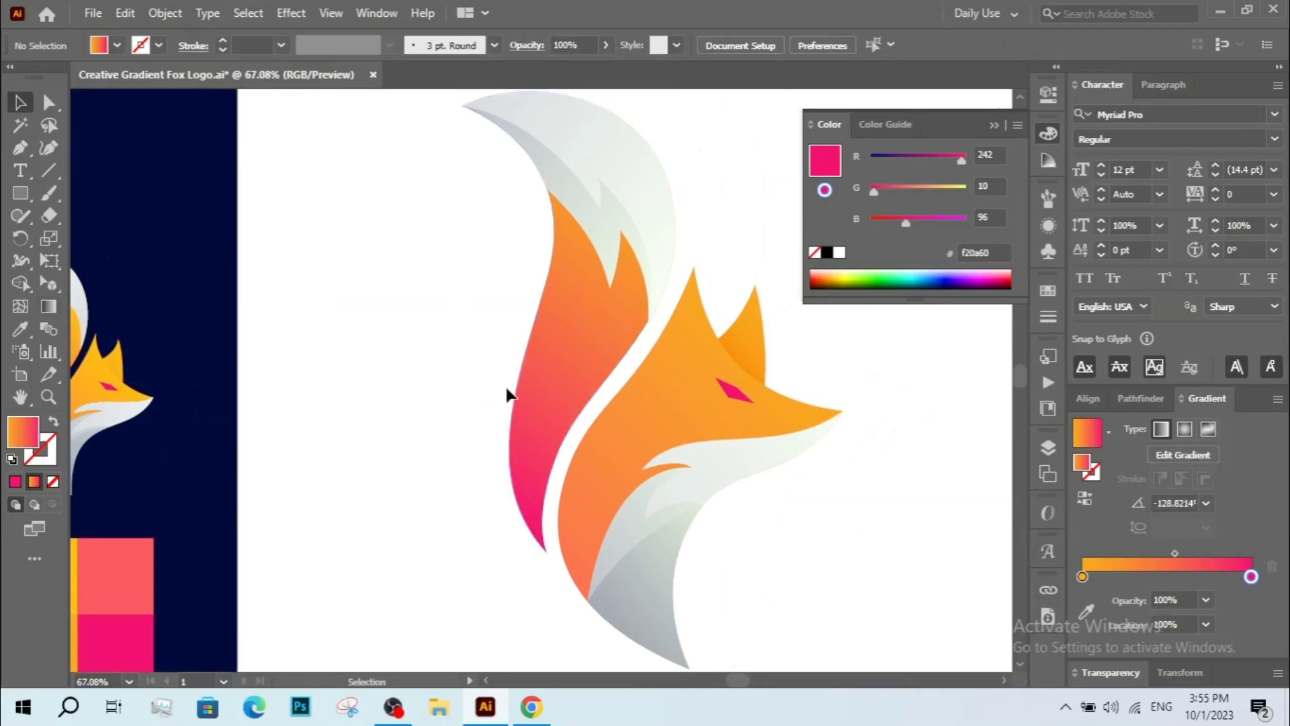
key(g)
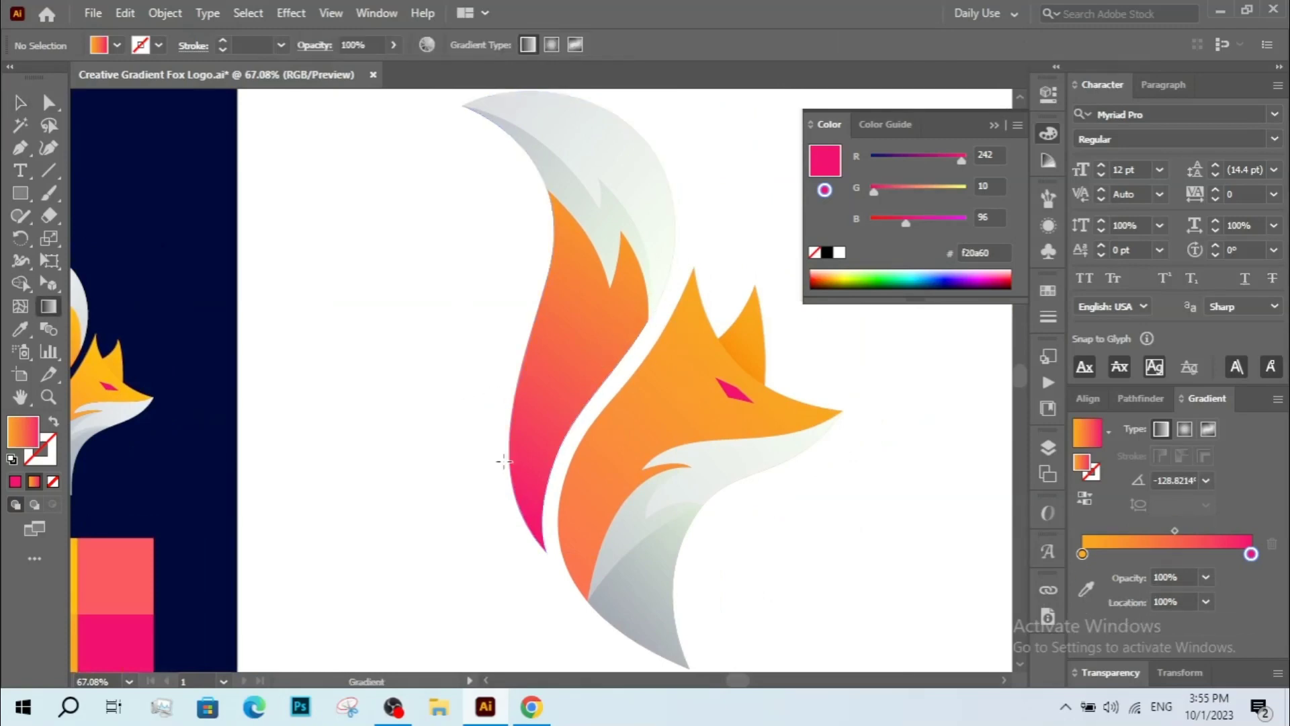
key(v)
click(549, 420)
key(g)
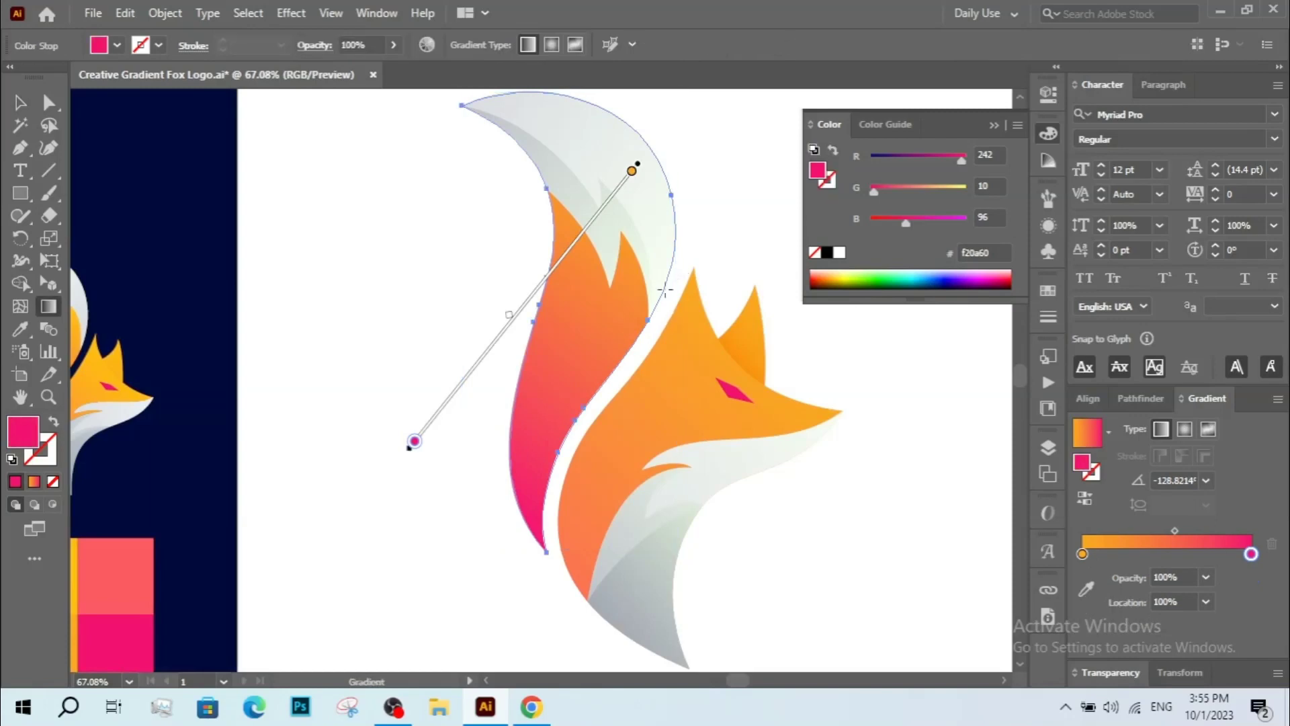
drag(676, 276, 485, 512)
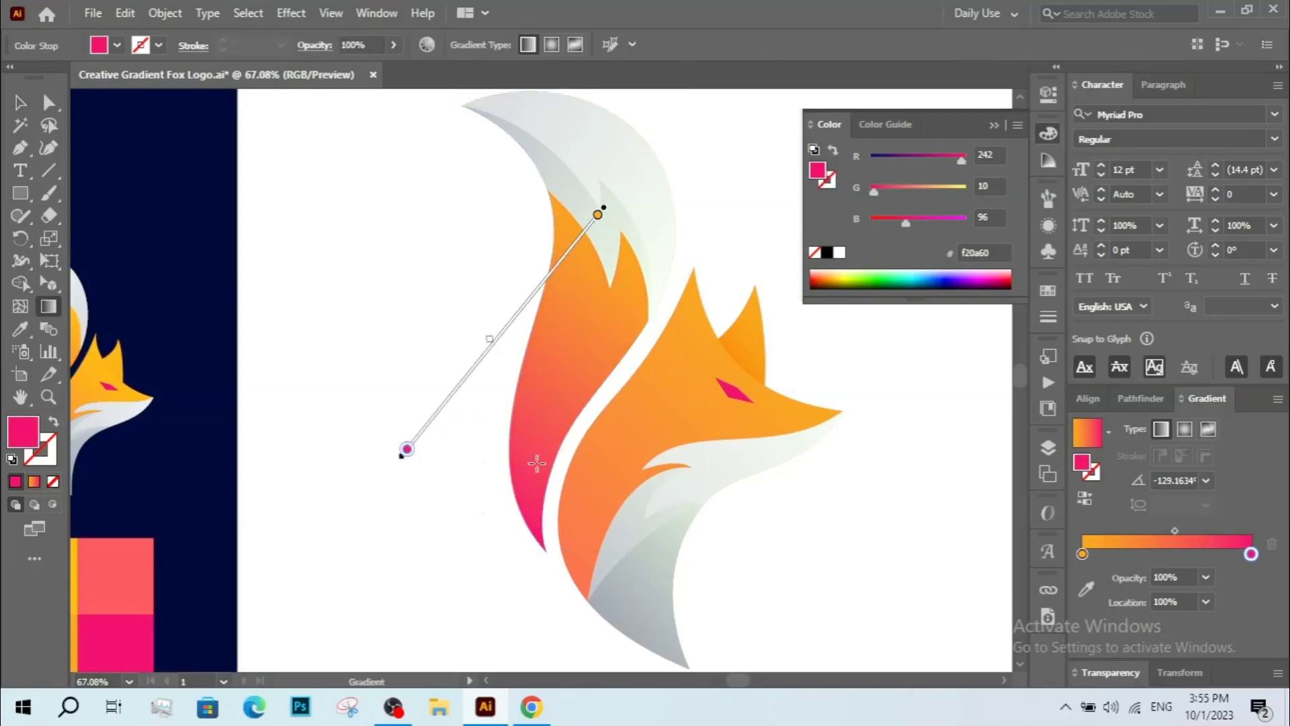
drag(608, 194, 369, 490)
key(v)
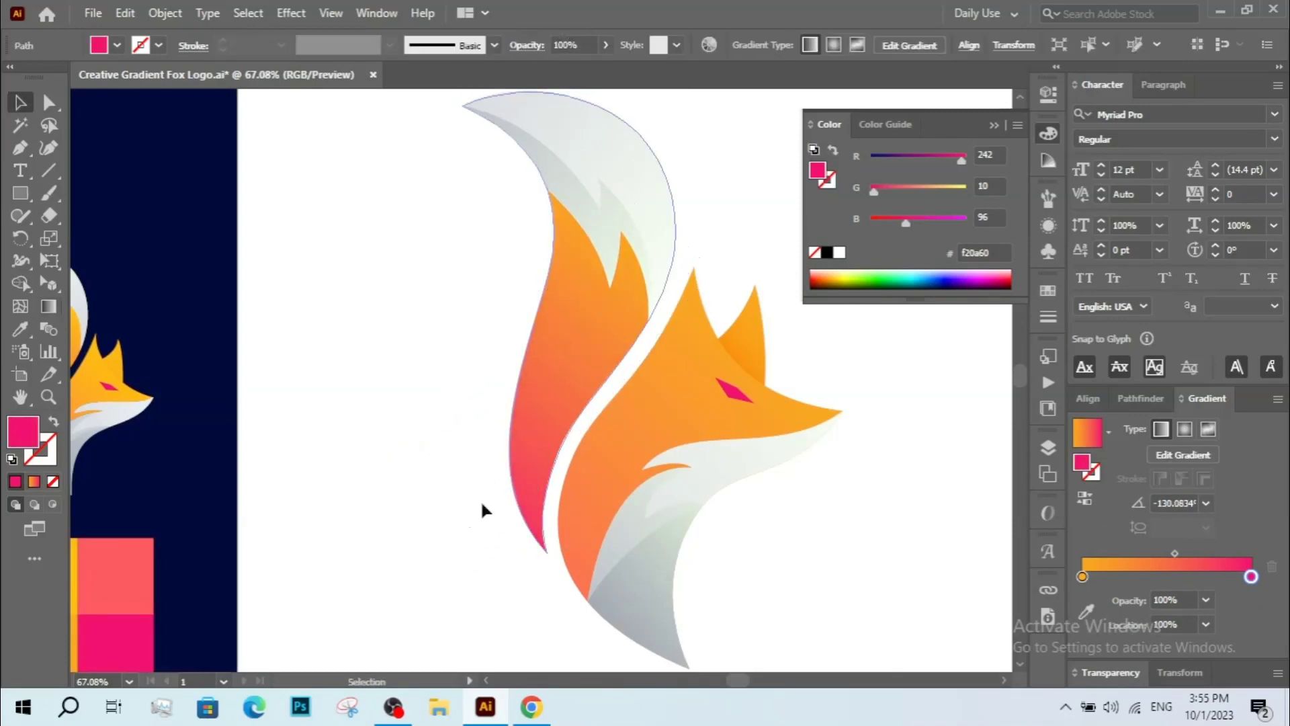
click(482, 504)
Angle the gradient on the fox's grey chest shape from the upper right toward the lower left, then deselect.
key(ctrl+space)
drag(596, 403, 555, 431)
drag(329, 255, 657, 550)
drag(604, 461, 630, 496)
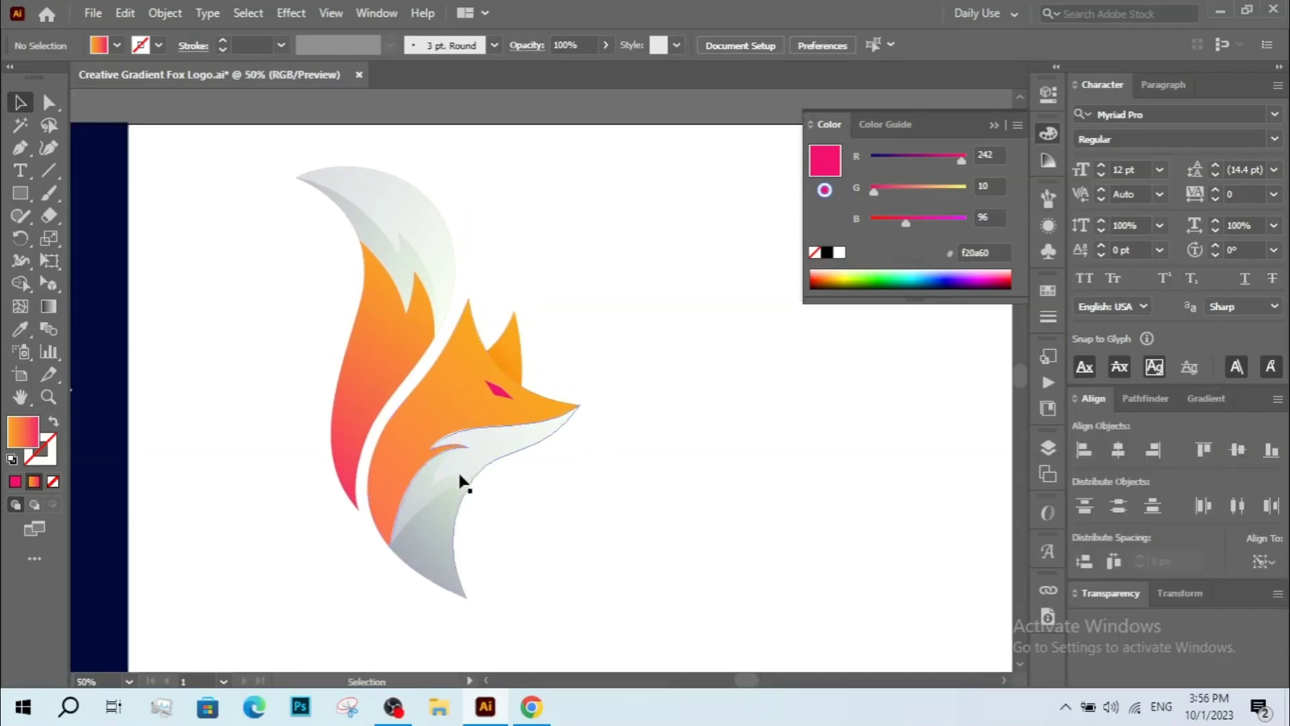
drag(273, 164, 585, 535)
key(a)
click(550, 587)
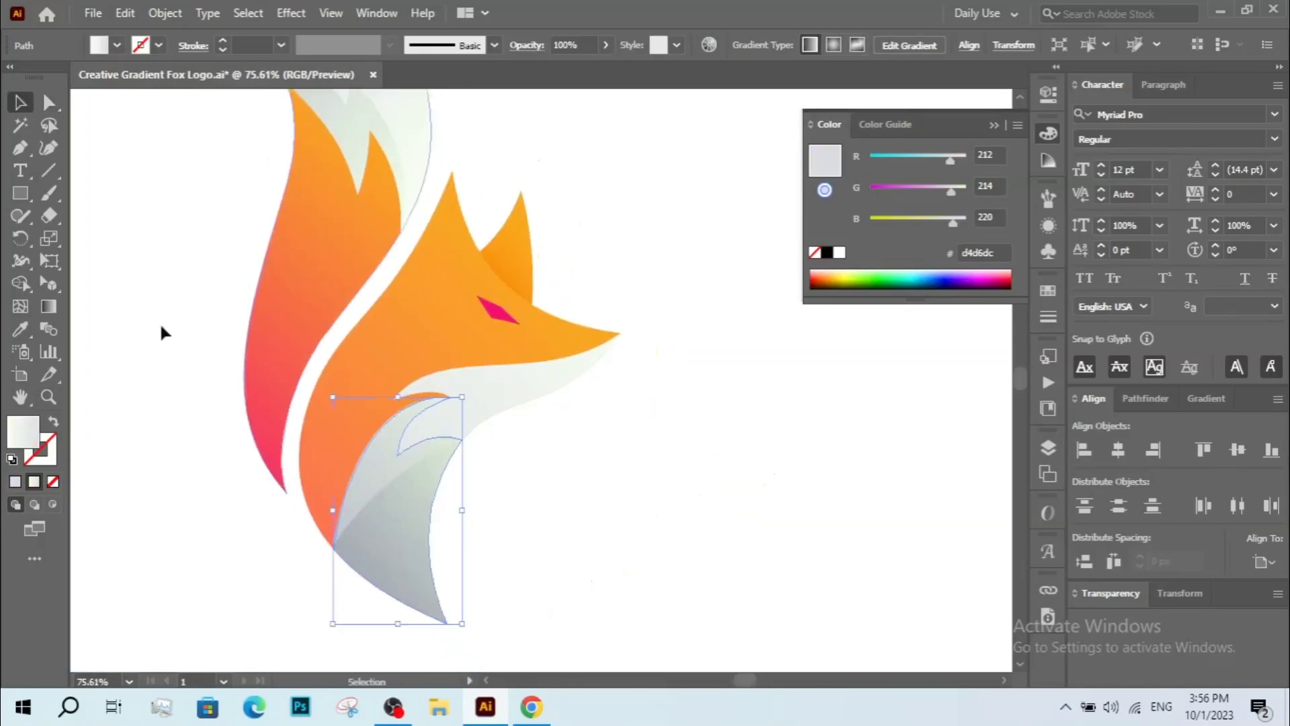
click(59, 309)
mouse_move(501, 459)
mouse_down()
mouse_move(504, 443)
mouse_move(355, 593)
mouse_up()
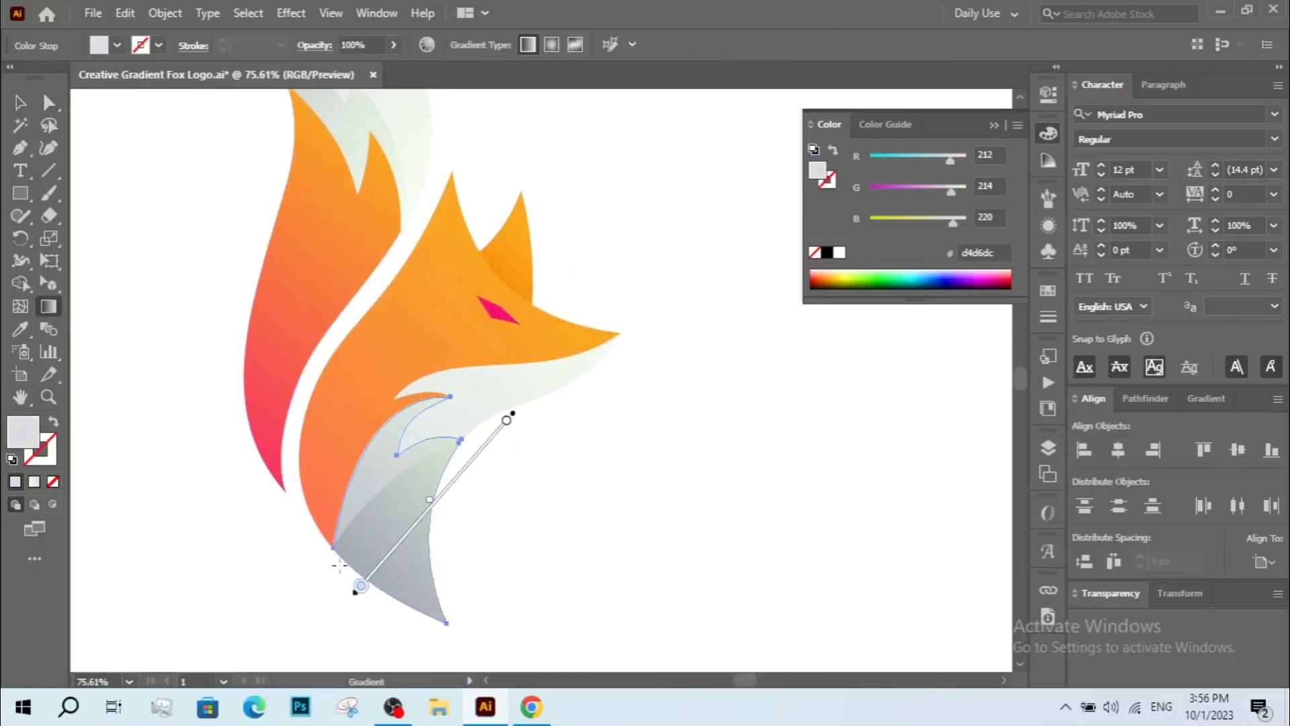
key(v)
click(551, 485)
key(g)
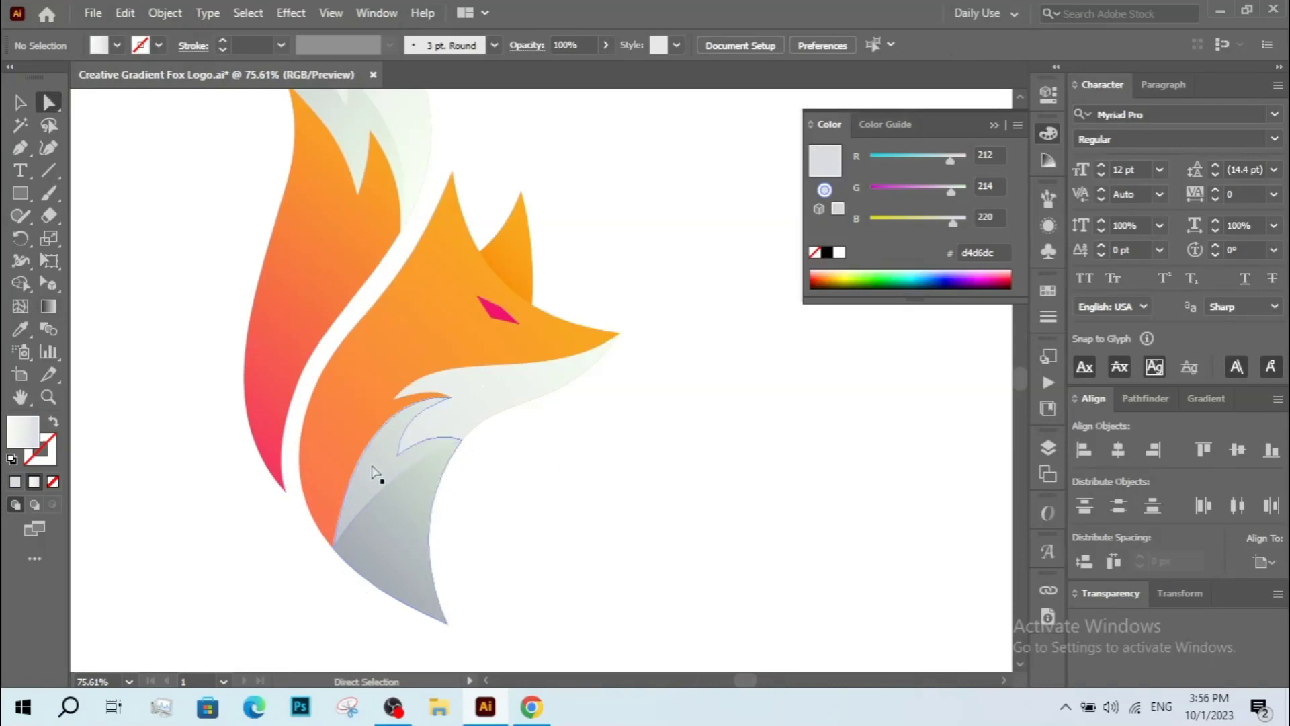
click(377, 475)
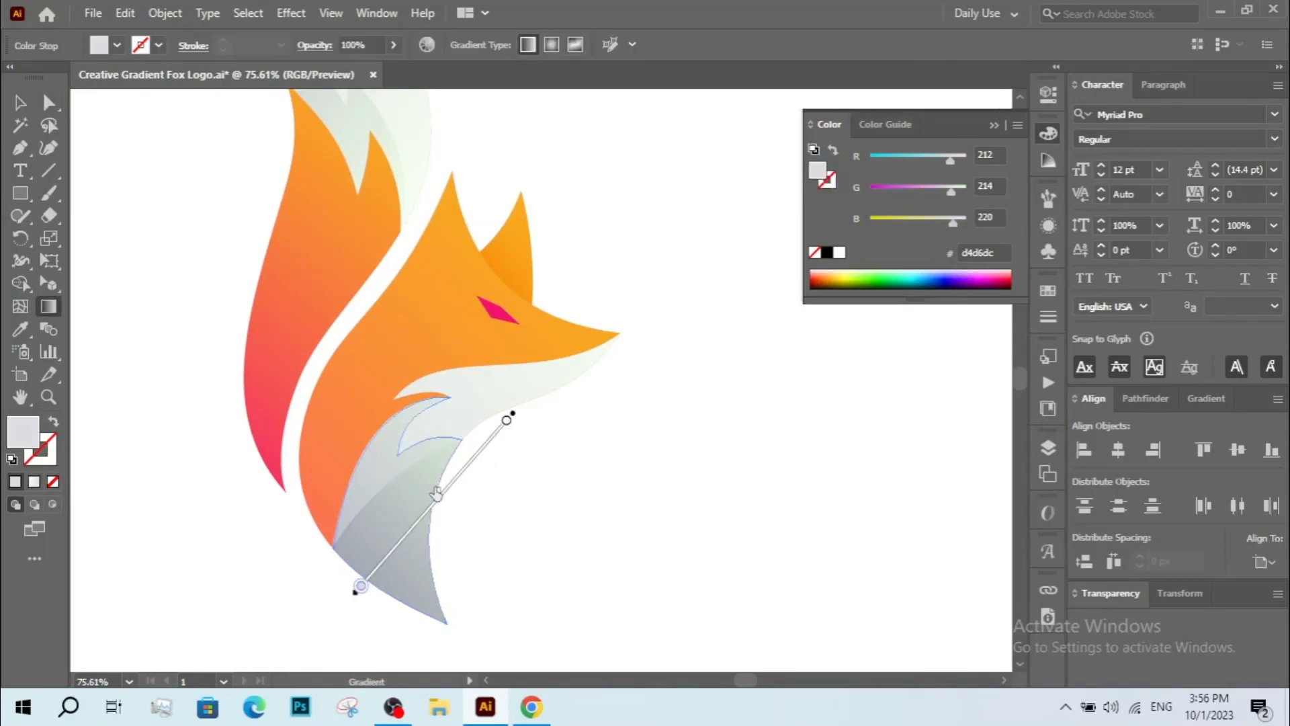
key(v)
click(519, 469)
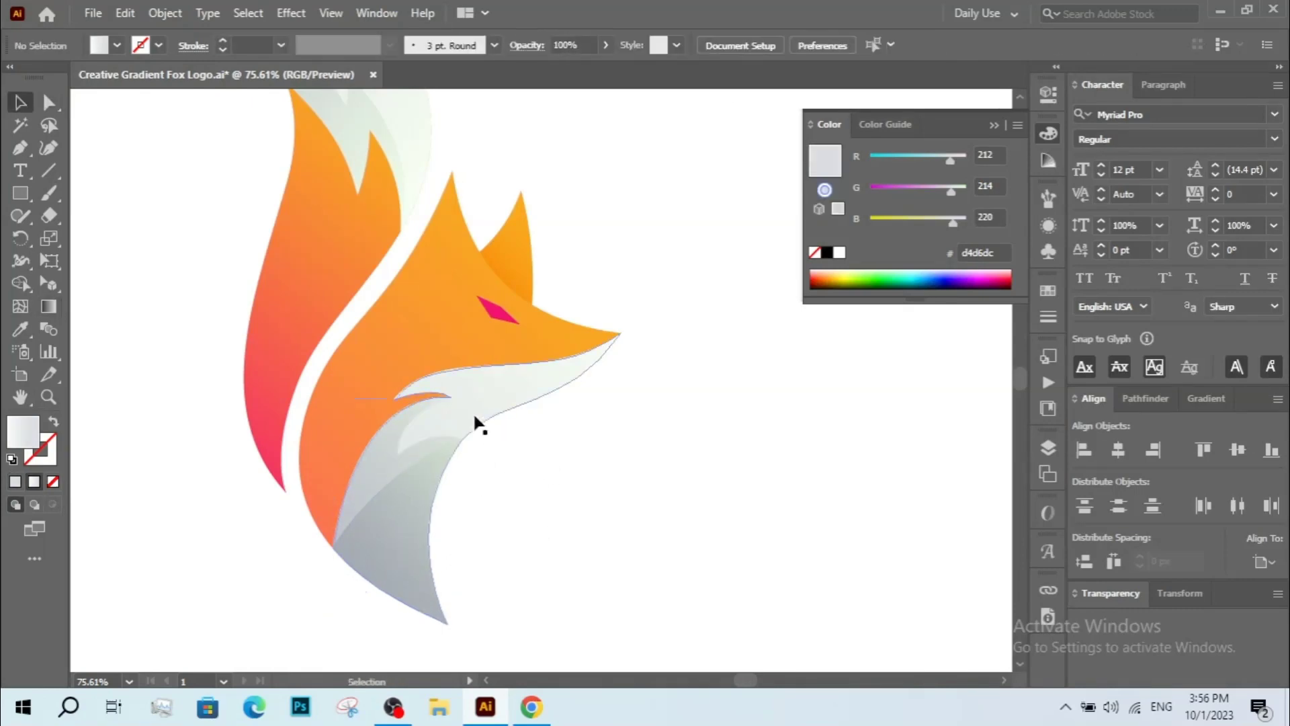
Adjust the gradient direction on the lower chest shape with the Gradient tool, then deselect.
key(z)
alt+click(479, 392)
alt+click(478, 392)
drag(496, 440, 464, 396)
drag(567, 492, 576, 507)
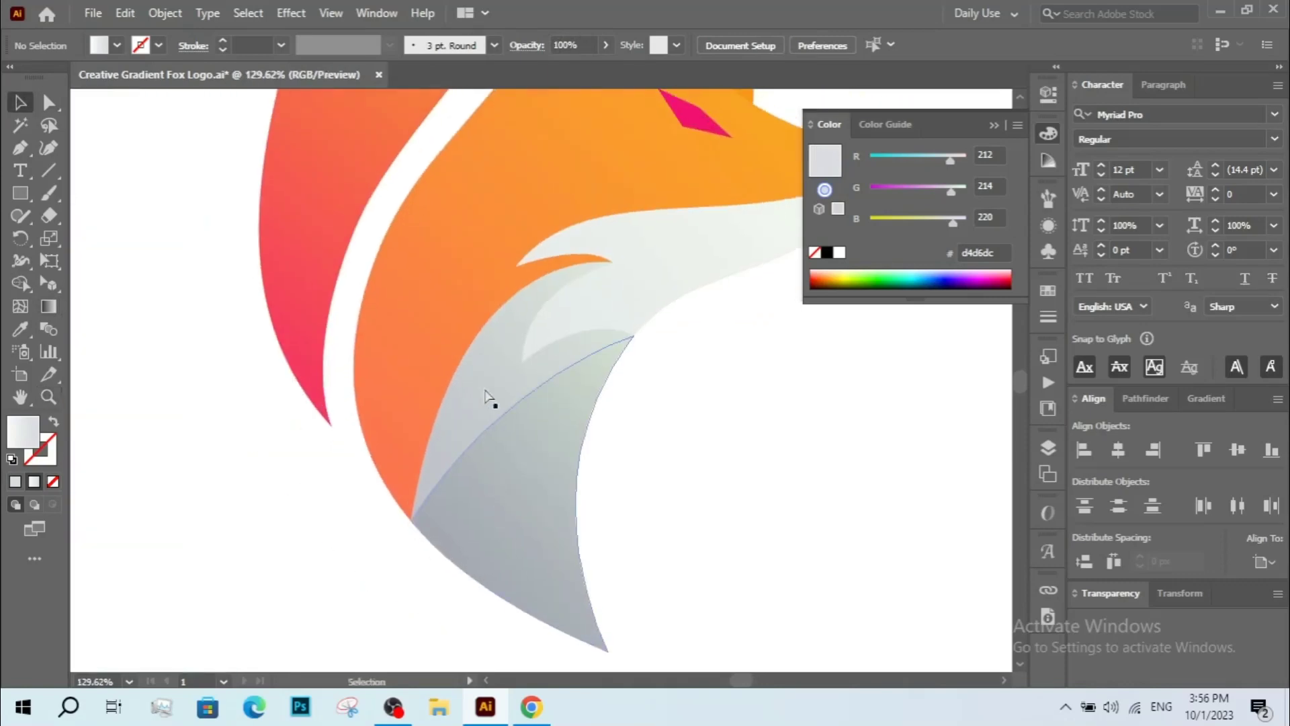
key(g)
click(432, 456)
mouse_move(334, 637)
mouse_down()
mouse_move(583, 353)
mouse_move(238, 589)
mouse_up()
key(v)
drag(547, 539, 527, 500)
click(527, 501)
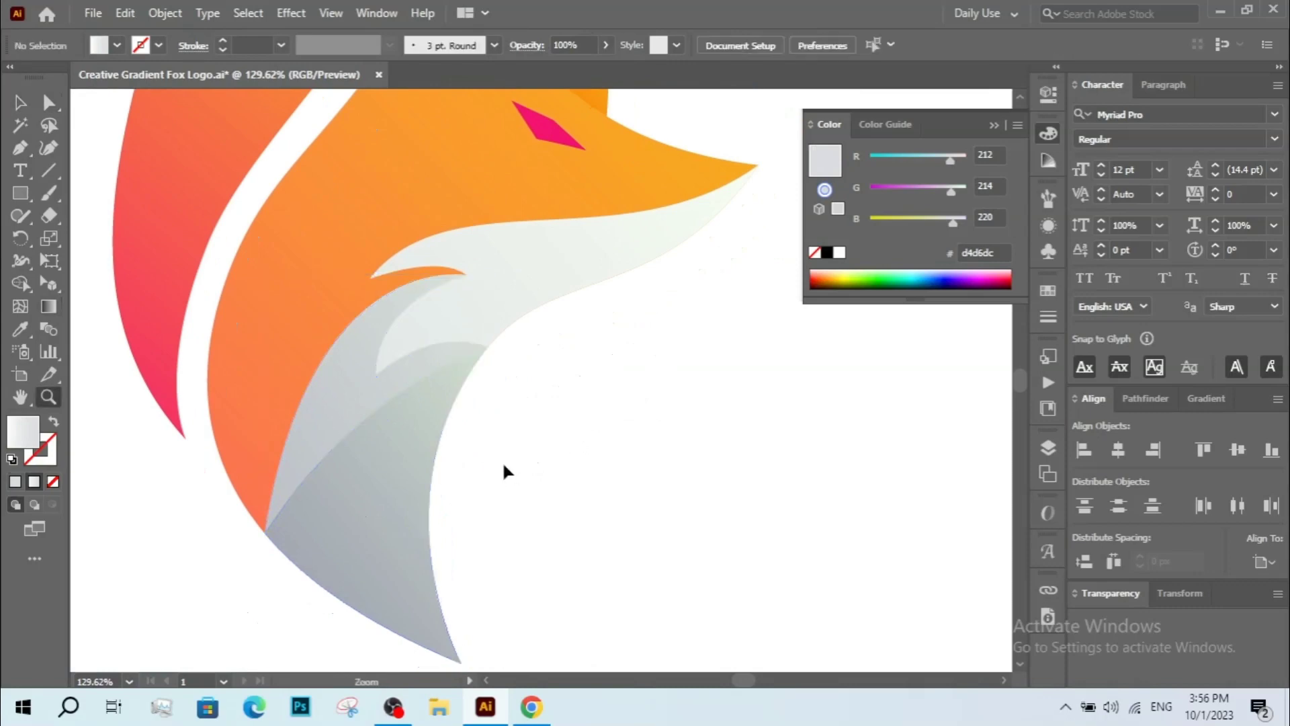
key(z)
alt+click(502, 455)
alt+click(502, 455)
alt+click(532, 402)
alt+click(533, 402)
key(v)
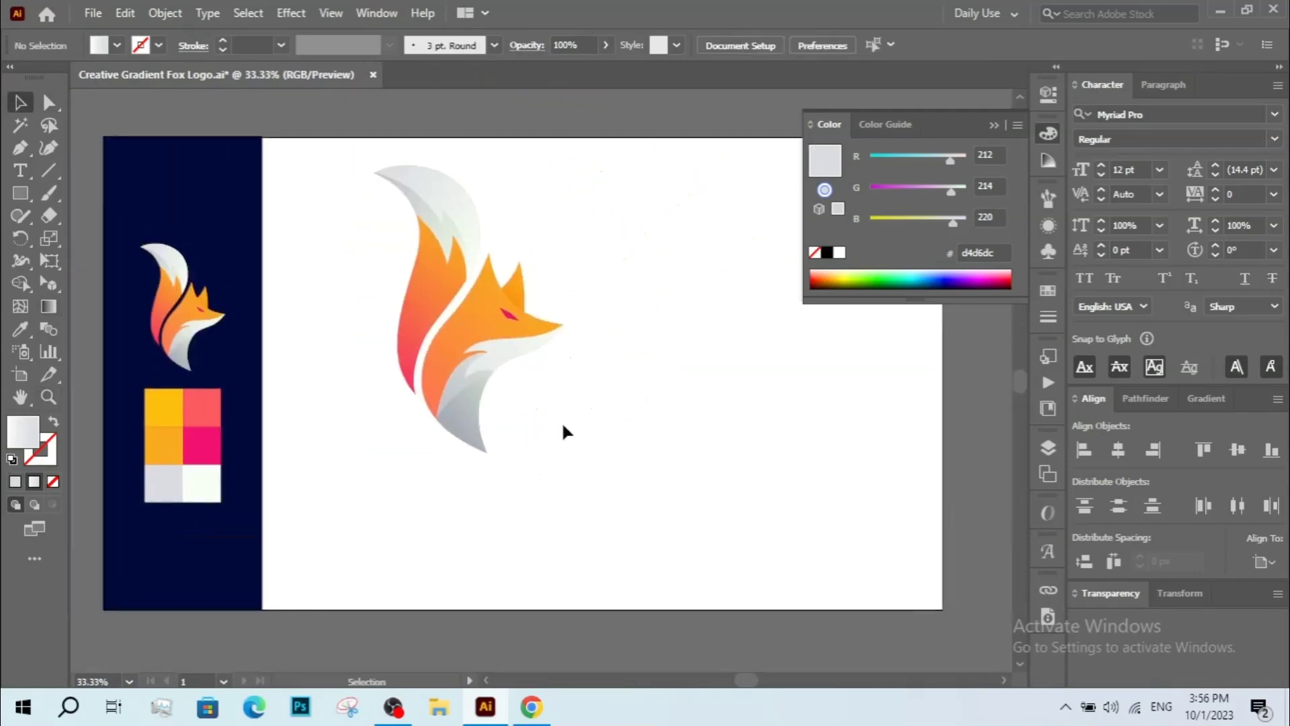
Select the fox logo group and move it toward the left edge of the artboard.
mouse_move(443, 291)
mouse_down()
mouse_move(742, 631)
mouse_move(648, 526)
mouse_move(665, 546)
mouse_up()
mouse_move(664, 547)
mouse_down()
mouse_move(647, 550)
mouse_move(697, 553)
mouse_up()
drag(688, 567, 651, 564)
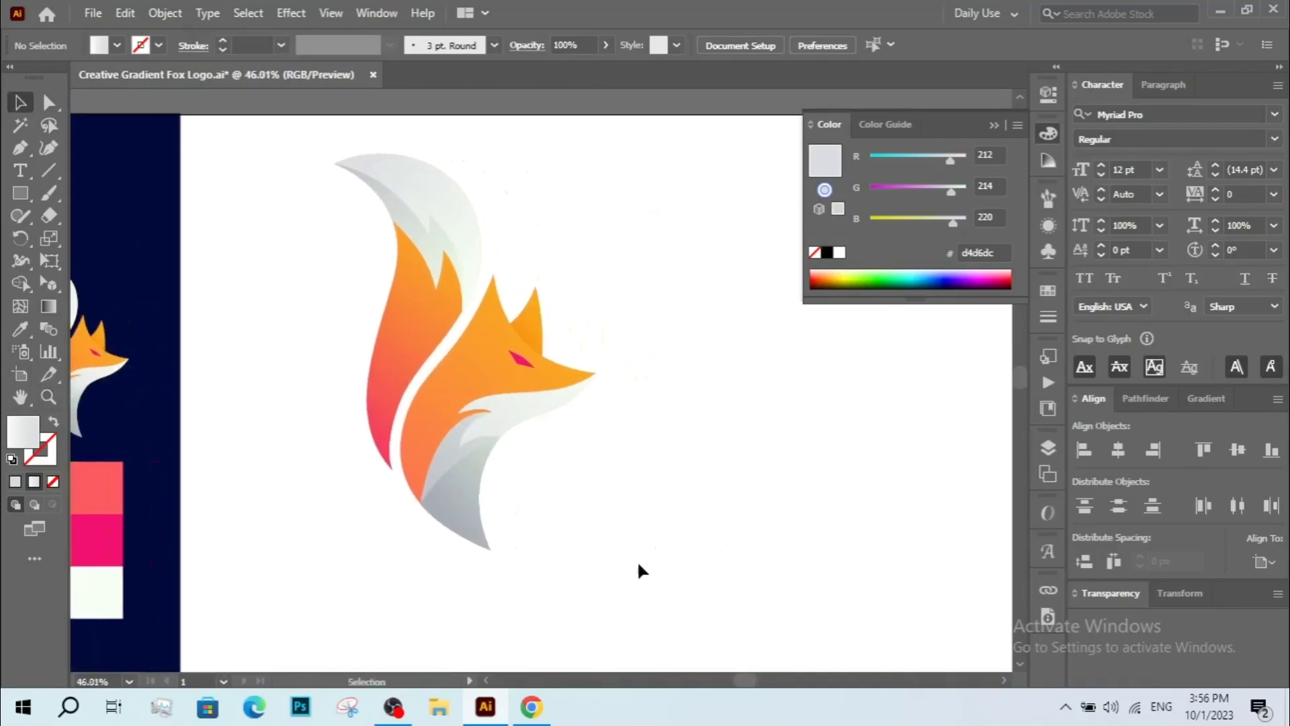
click(397, 279)
right_click(359, 276)
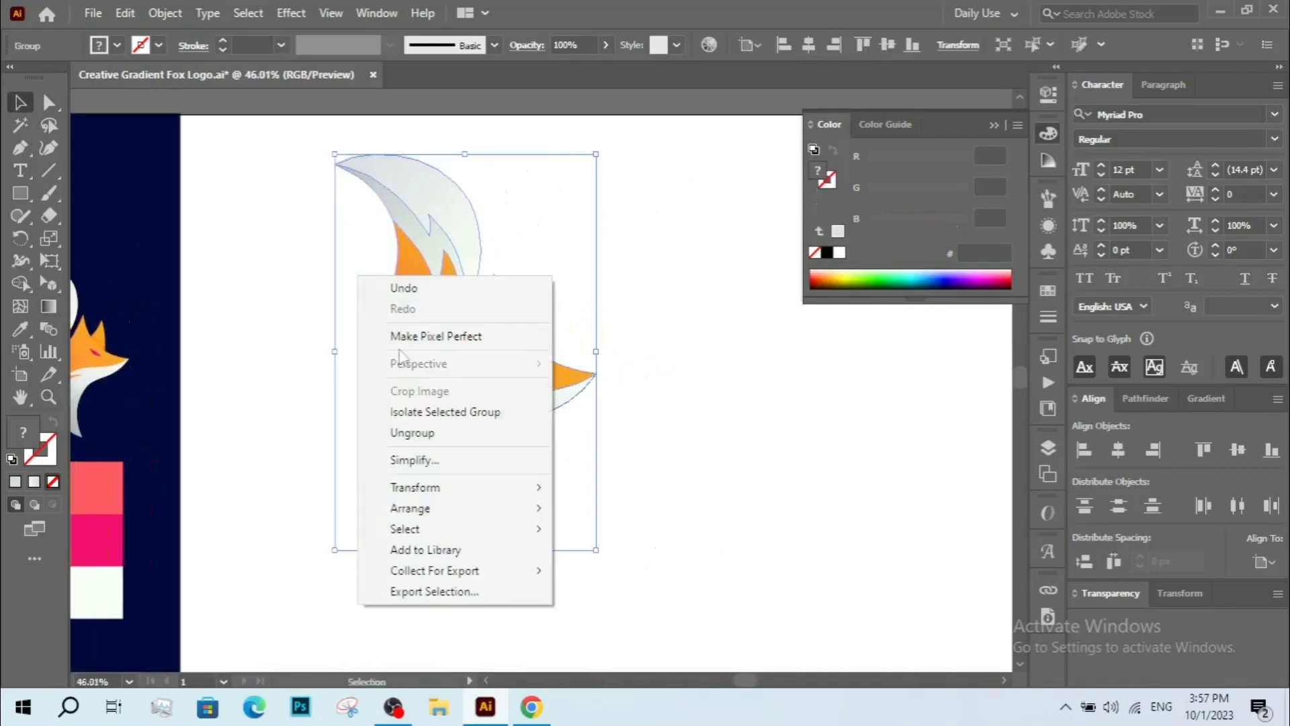
click(322, 449)
click(443, 475)
drag(572, 470, 451, 454)
ctrl+alt+click(498, 417)
ctrl+alt+click(503, 411)
click(547, 446)
drag(533, 432, 503, 445)
click(455, 401)
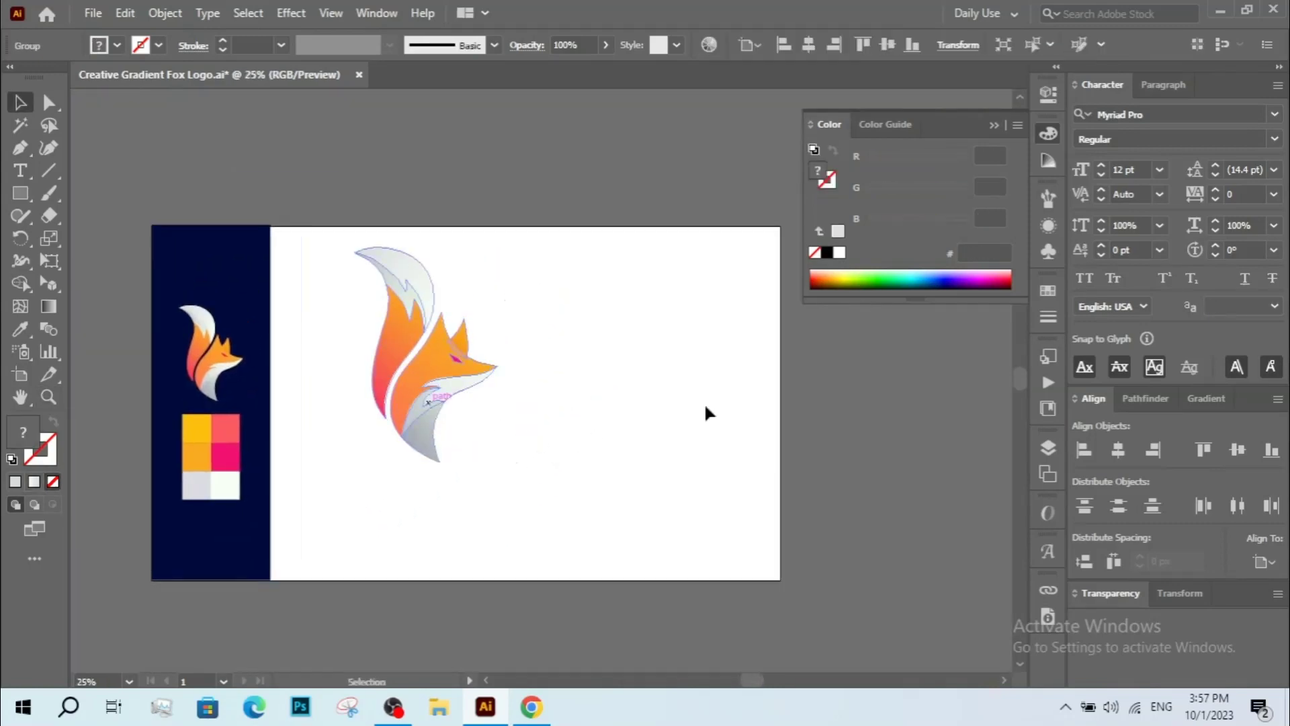
drag(421, 423, 516, 428)
key(ctrl+shift+a)
key(z)
drag(412, 291, 713, 568)
drag(646, 522, 662, 604)
key(v)
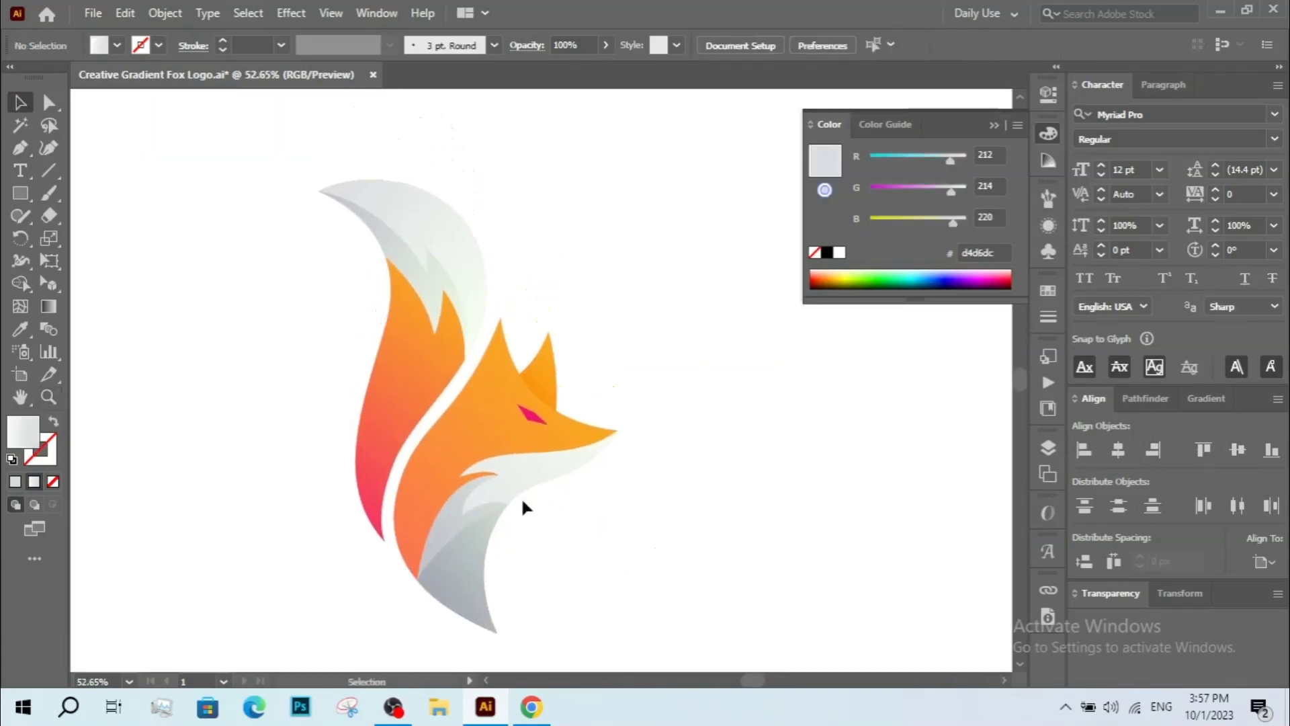
drag(539, 451, 277, 455)
click(490, 479)
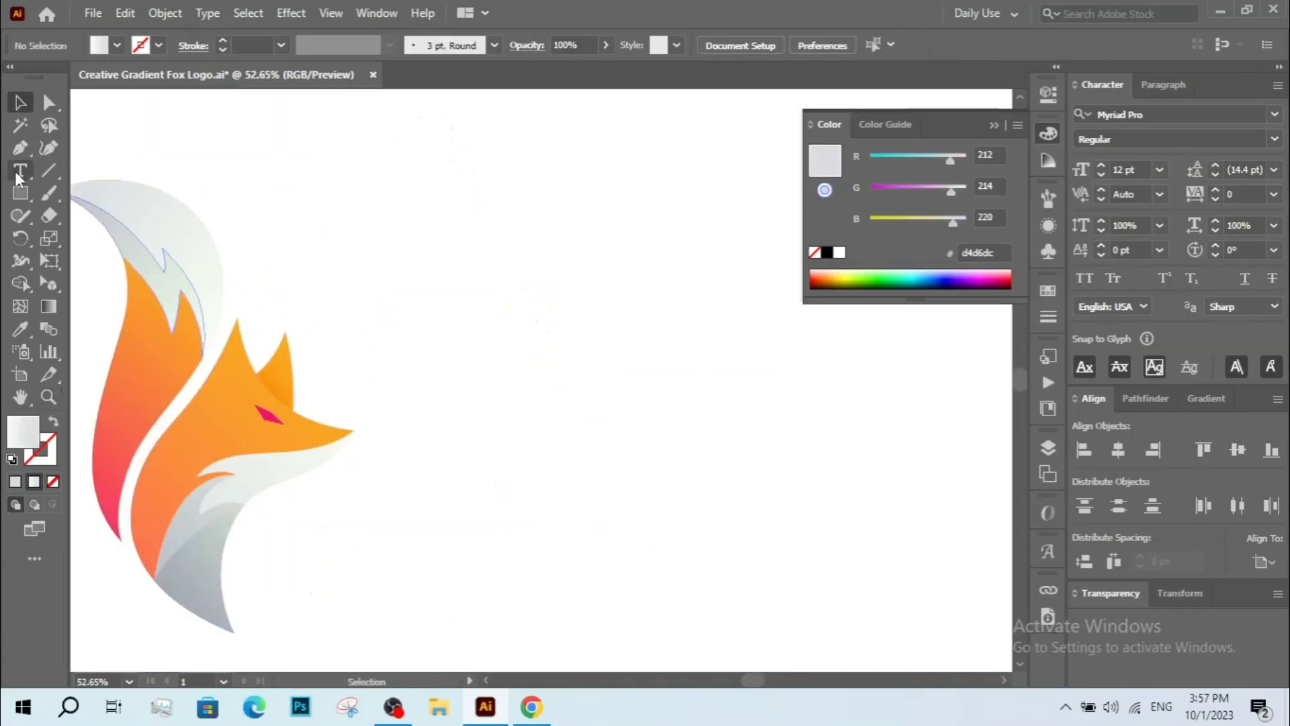
Add the text The Fox beside the logo and scale it up.
click(541, 401)
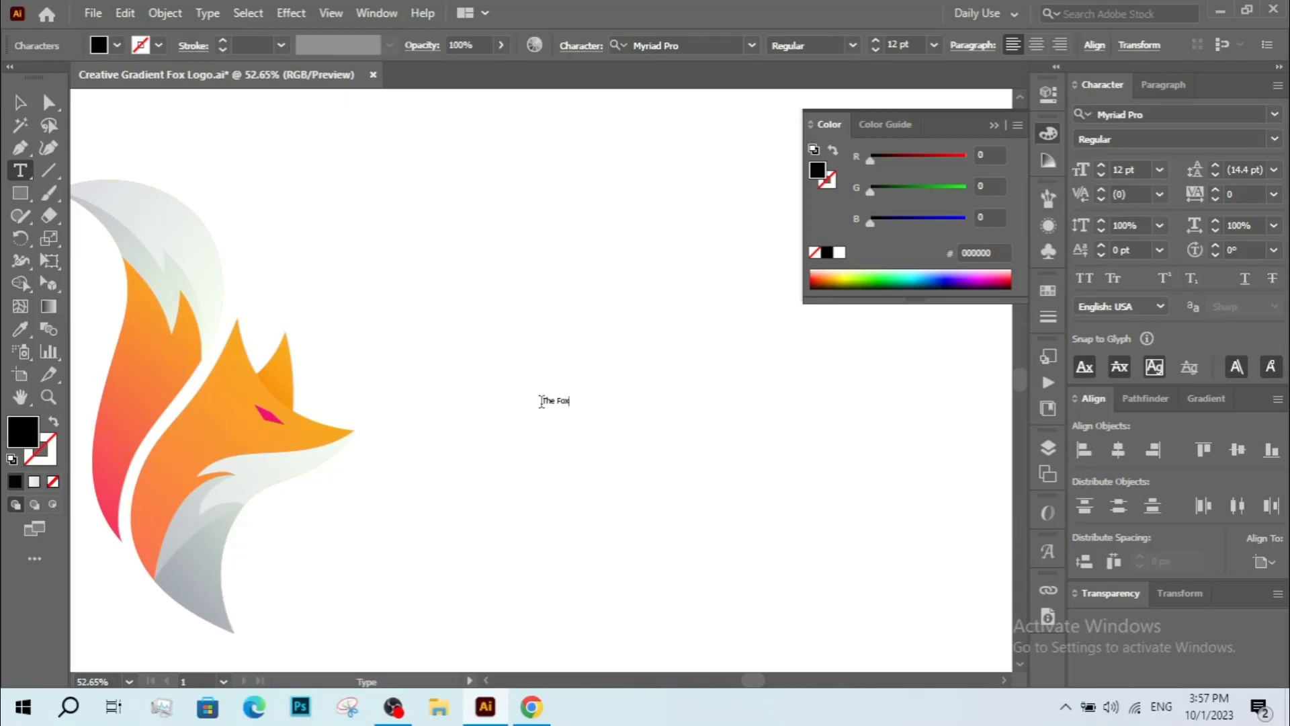
click(21, 103)
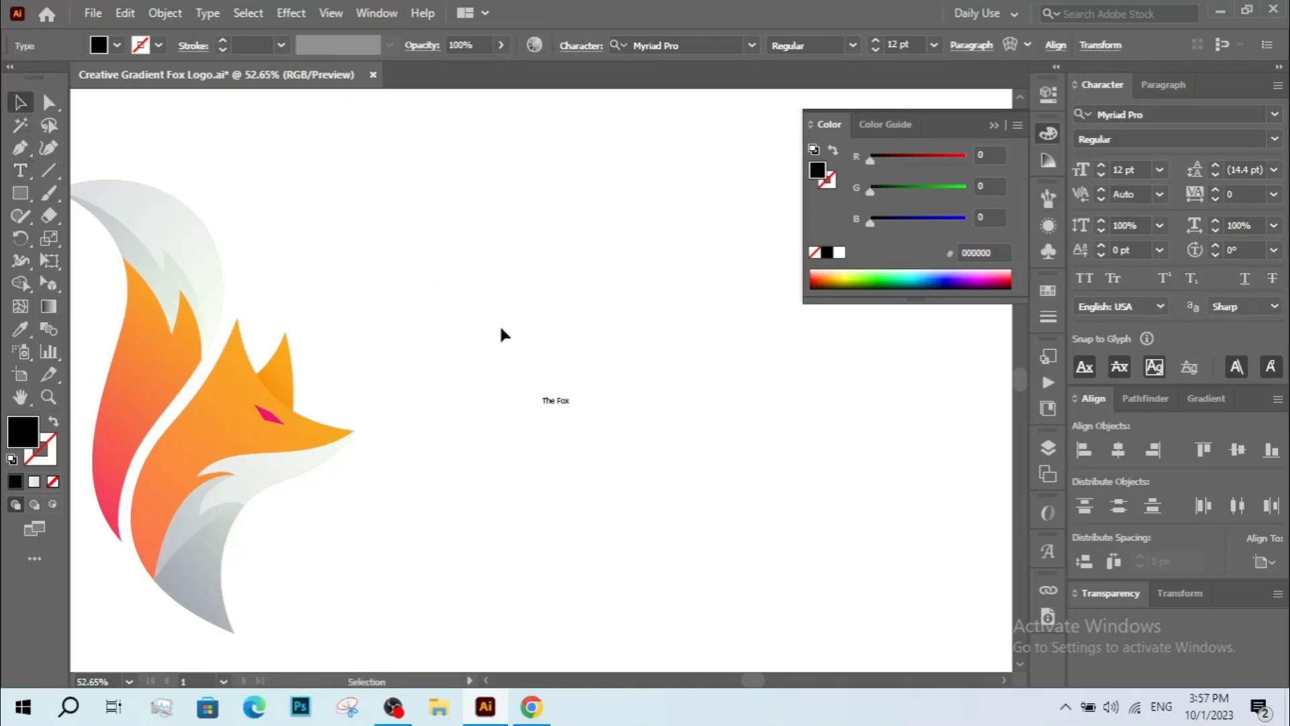
drag(570, 410, 594, 496)
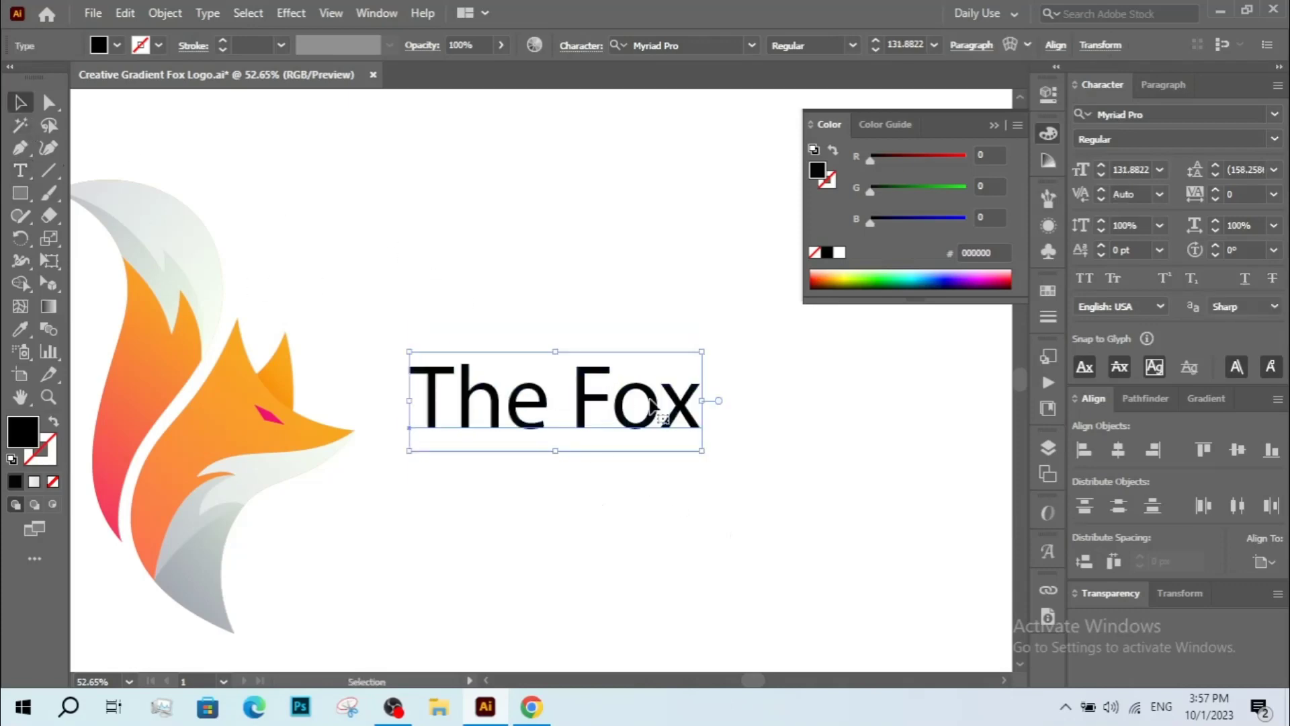
Reposition the title text and shift the fox logo further to the left.
drag(603, 417, 657, 418)
click(754, 461)
drag(755, 461, 728, 459)
drag(331, 446, 203, 447)
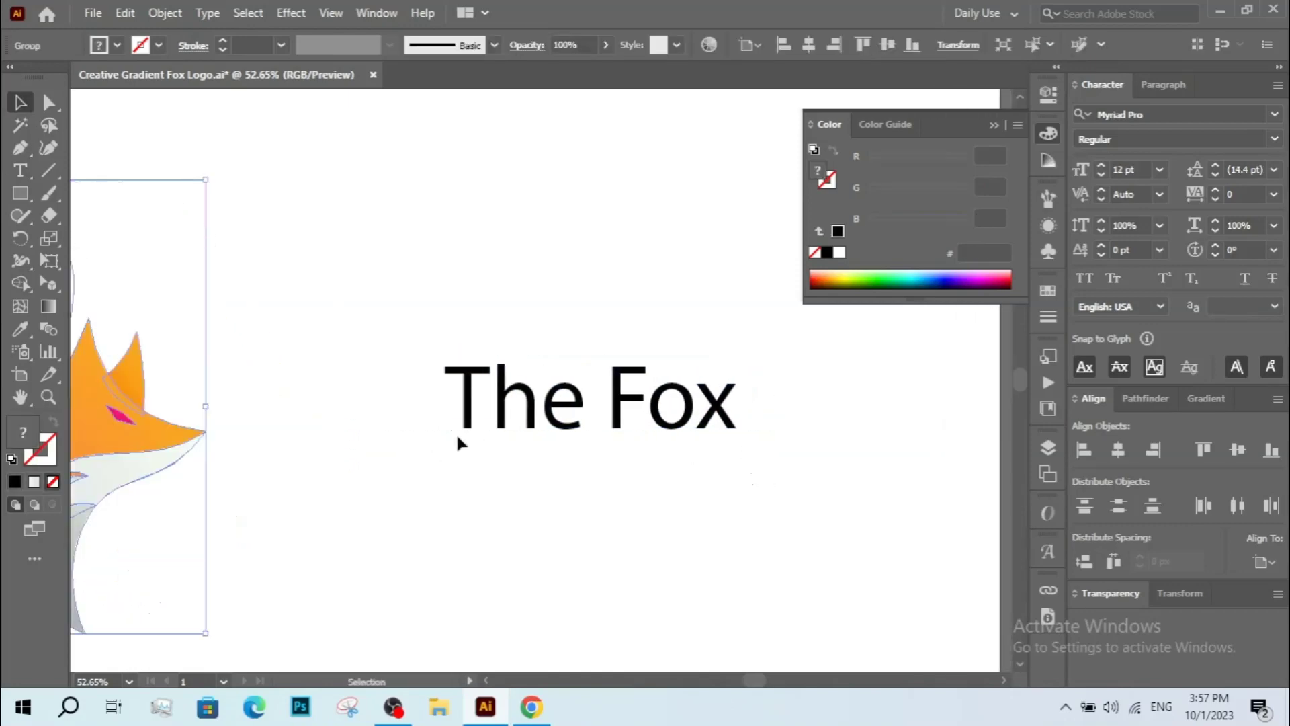
Set the title font to Montserrat Black and switch the text to all caps.
click(644, 415)
click(1136, 113)
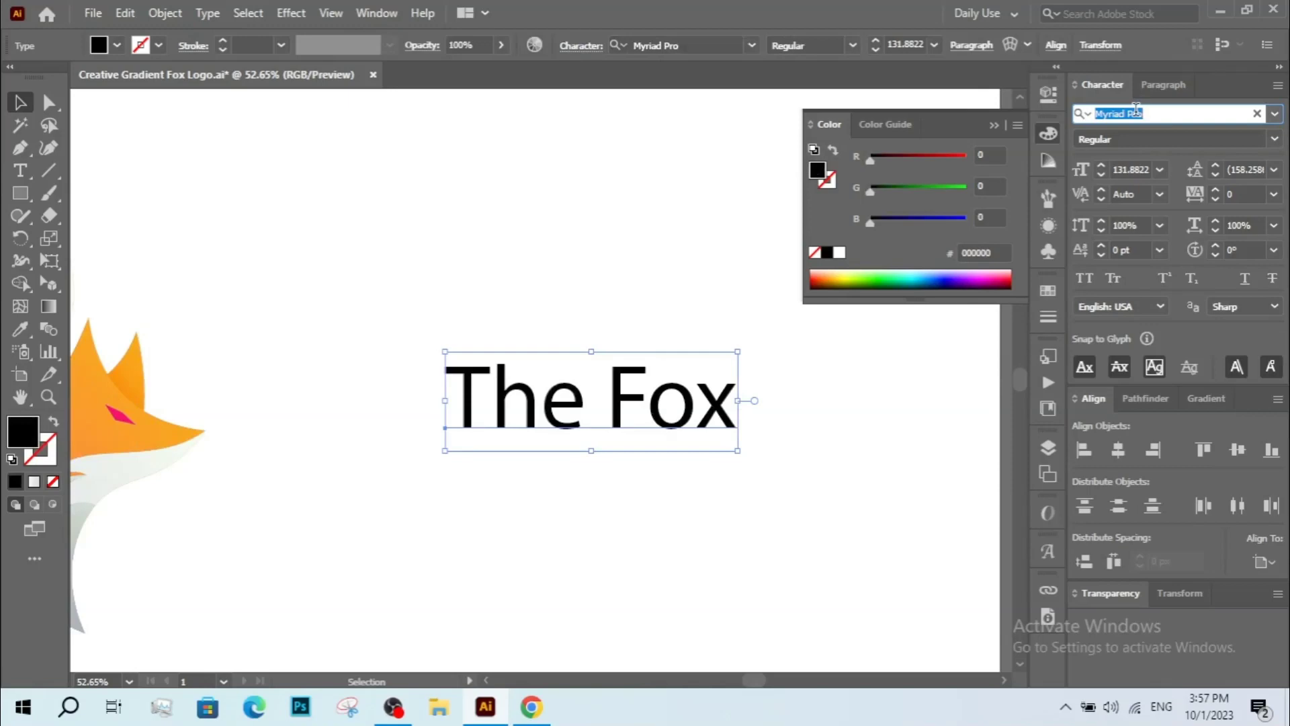
text(mo)
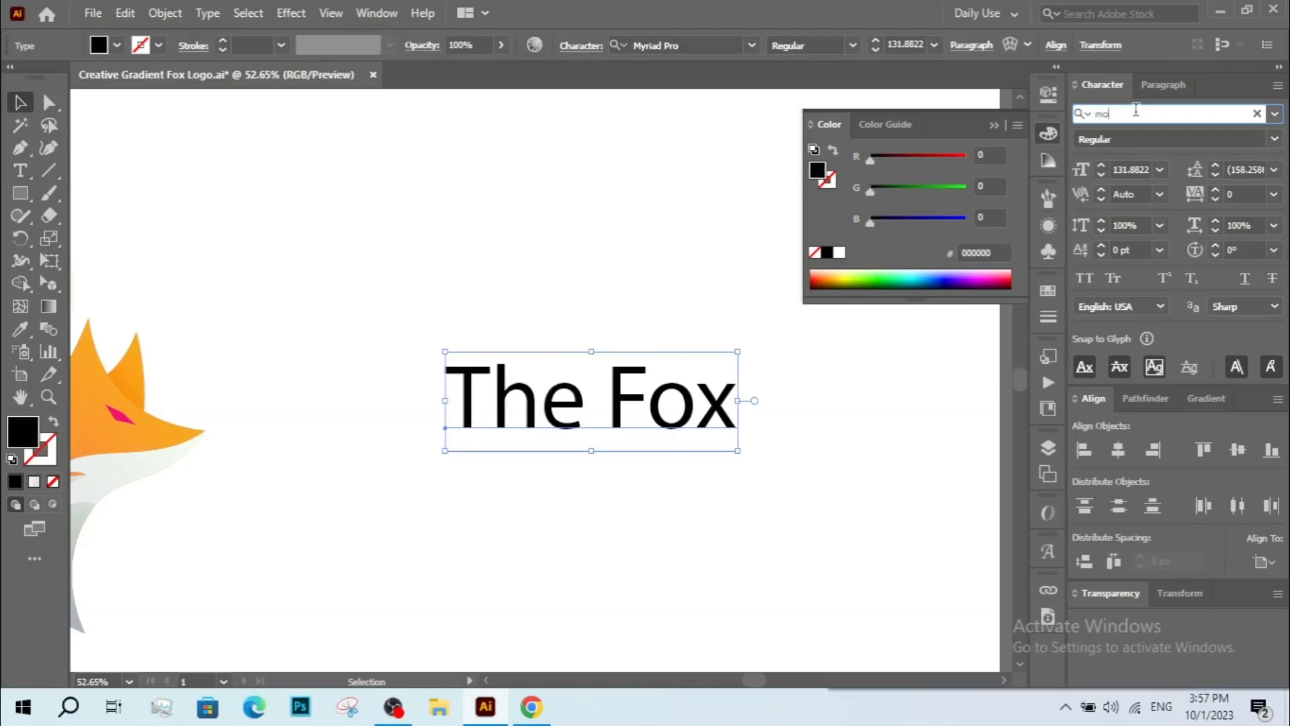
text(nt)
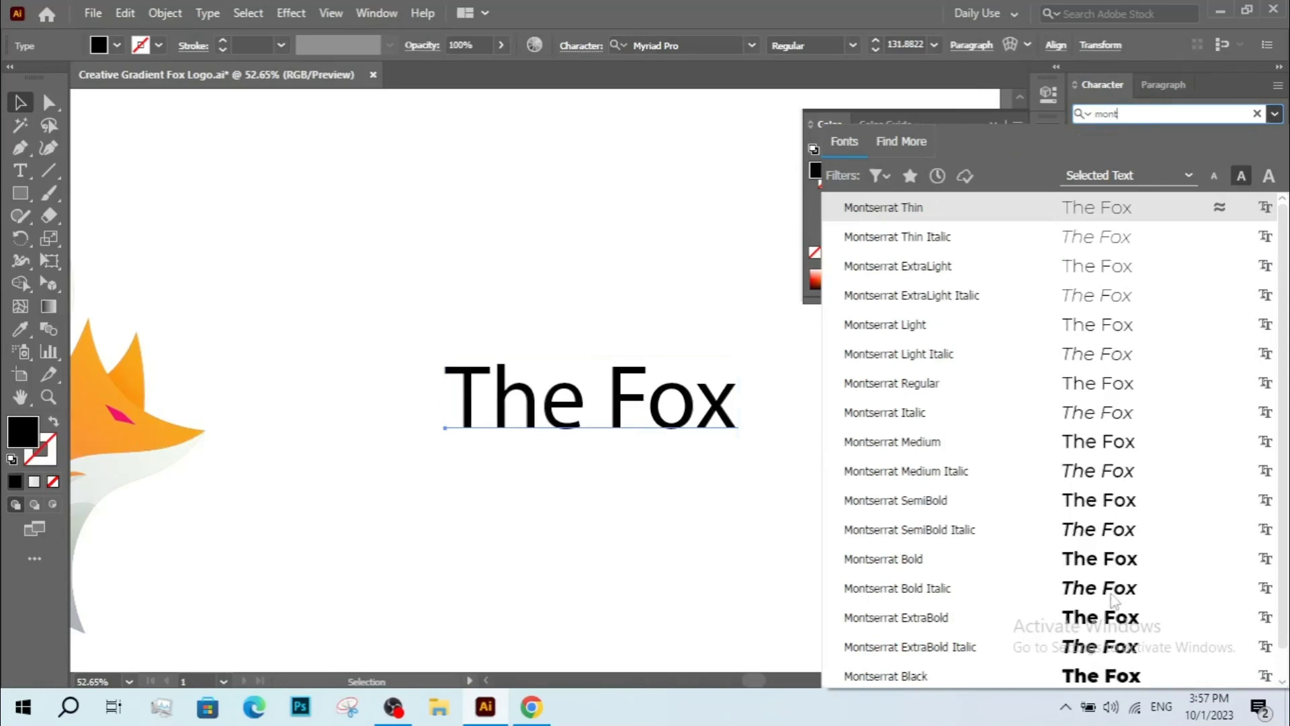
click(1102, 675)
click(1084, 277)
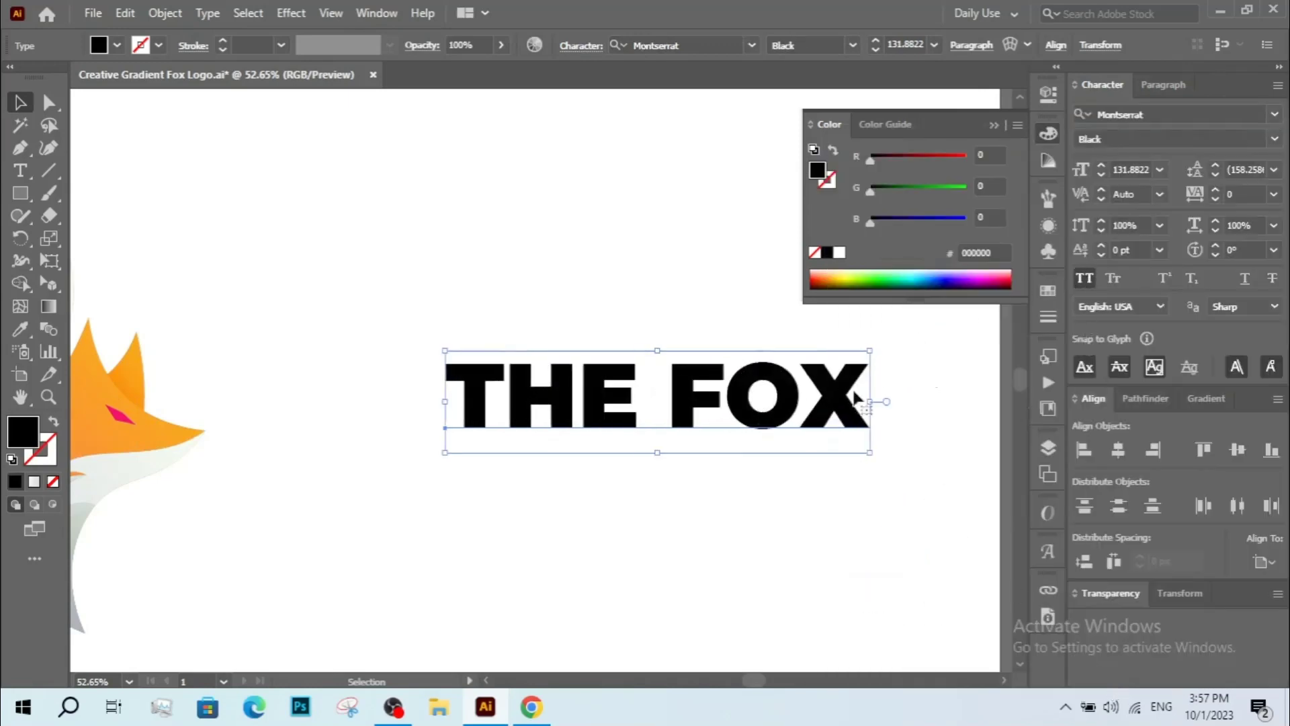
Move the title text slightly to the left.
click(885, 470)
drag(806, 403, 768, 399)
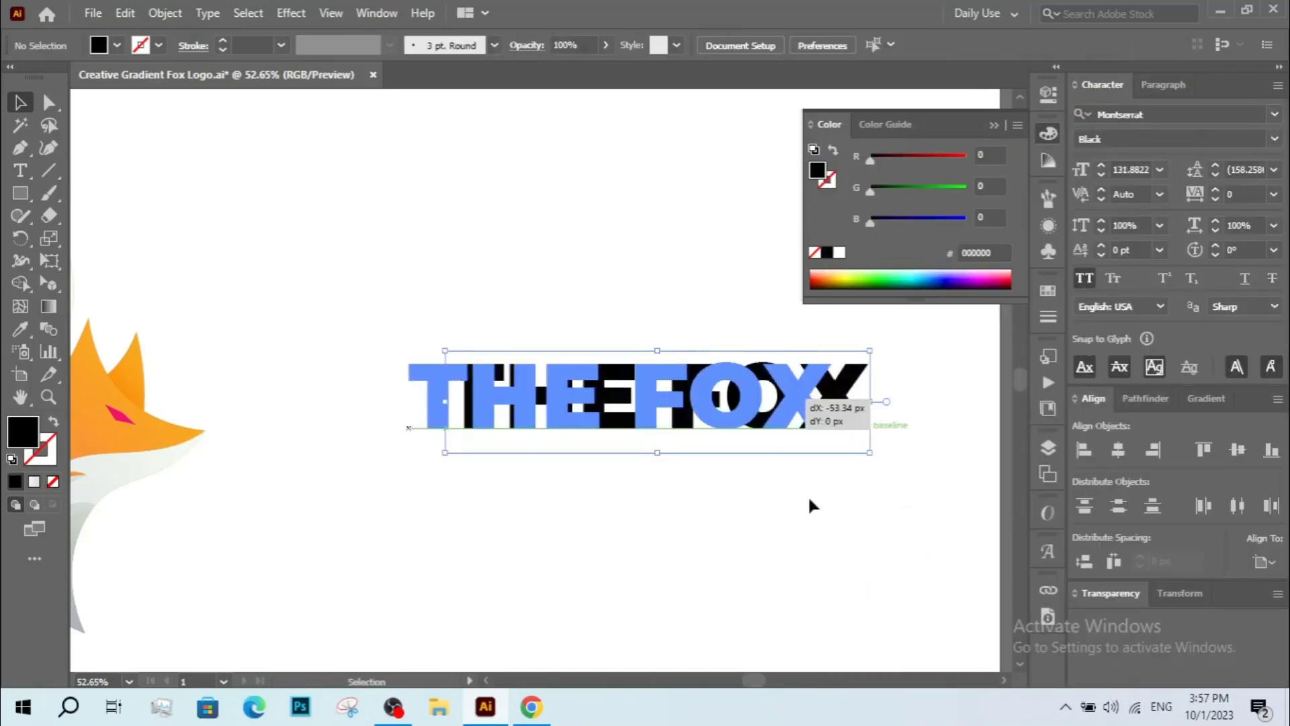
click(808, 495)
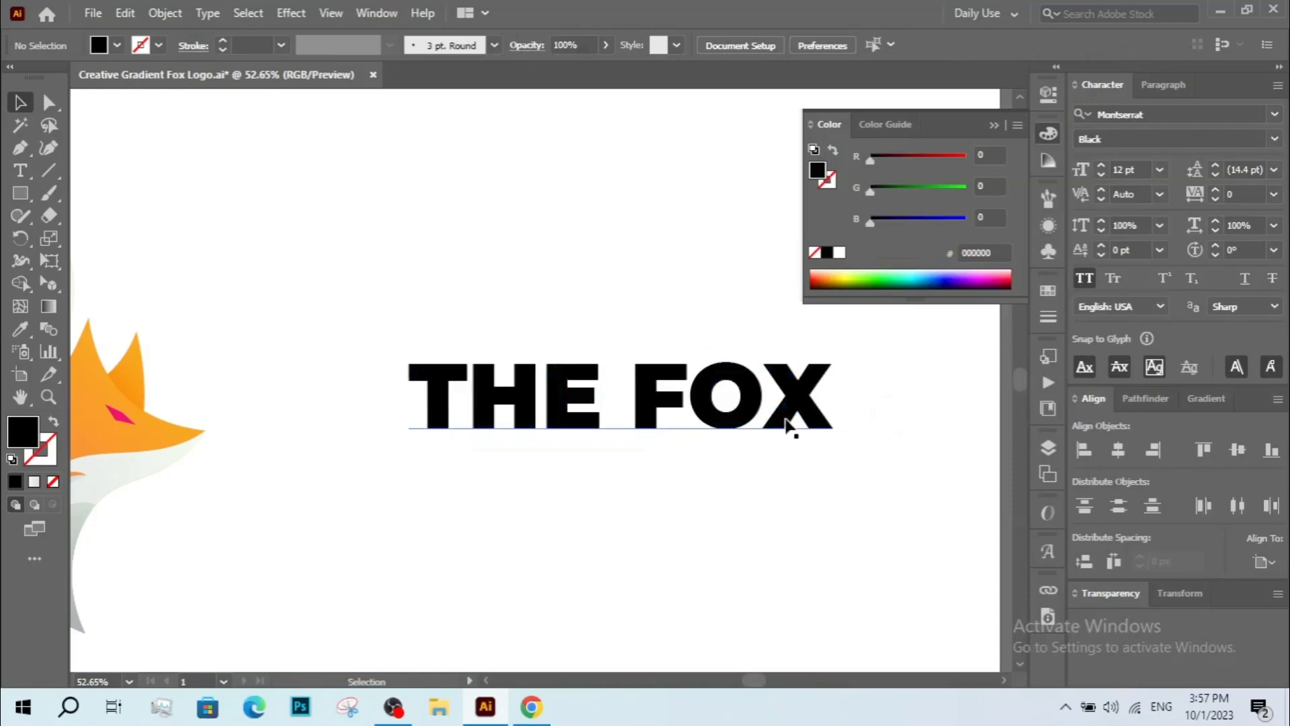
Change the title font to Raleway Black.
click(764, 427)
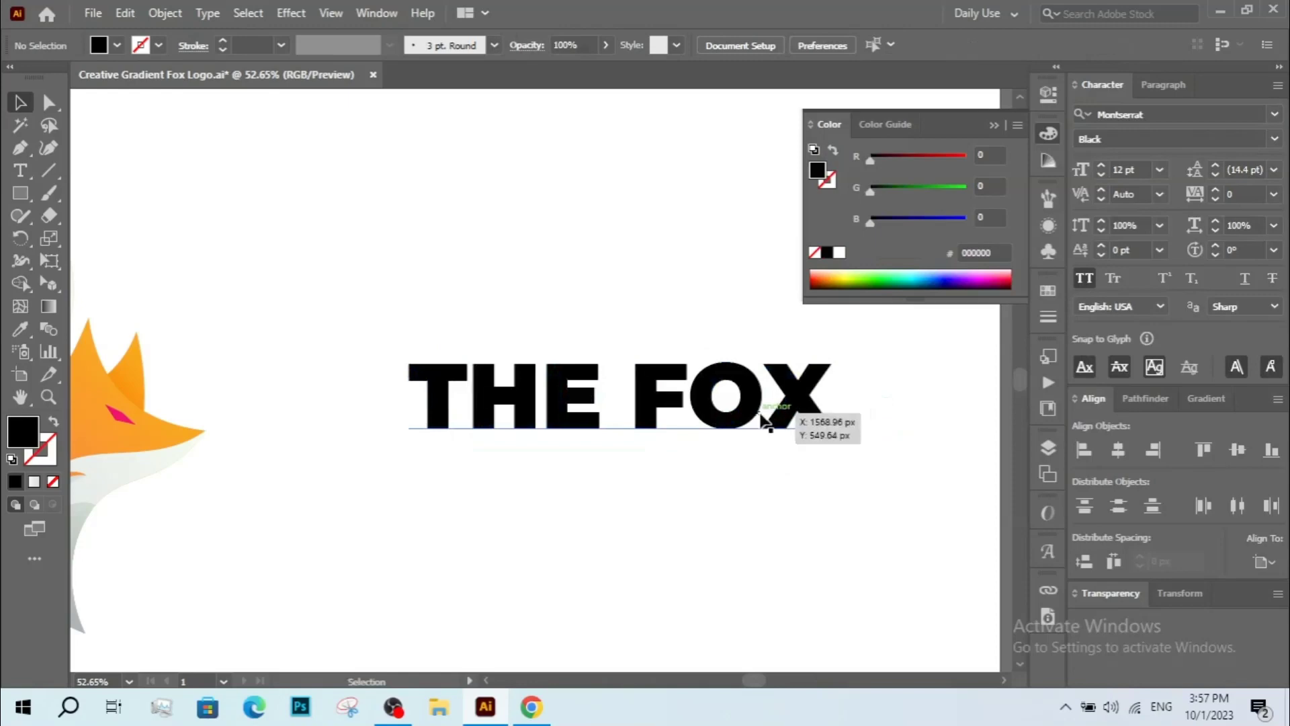
click(1138, 113)
text(L)
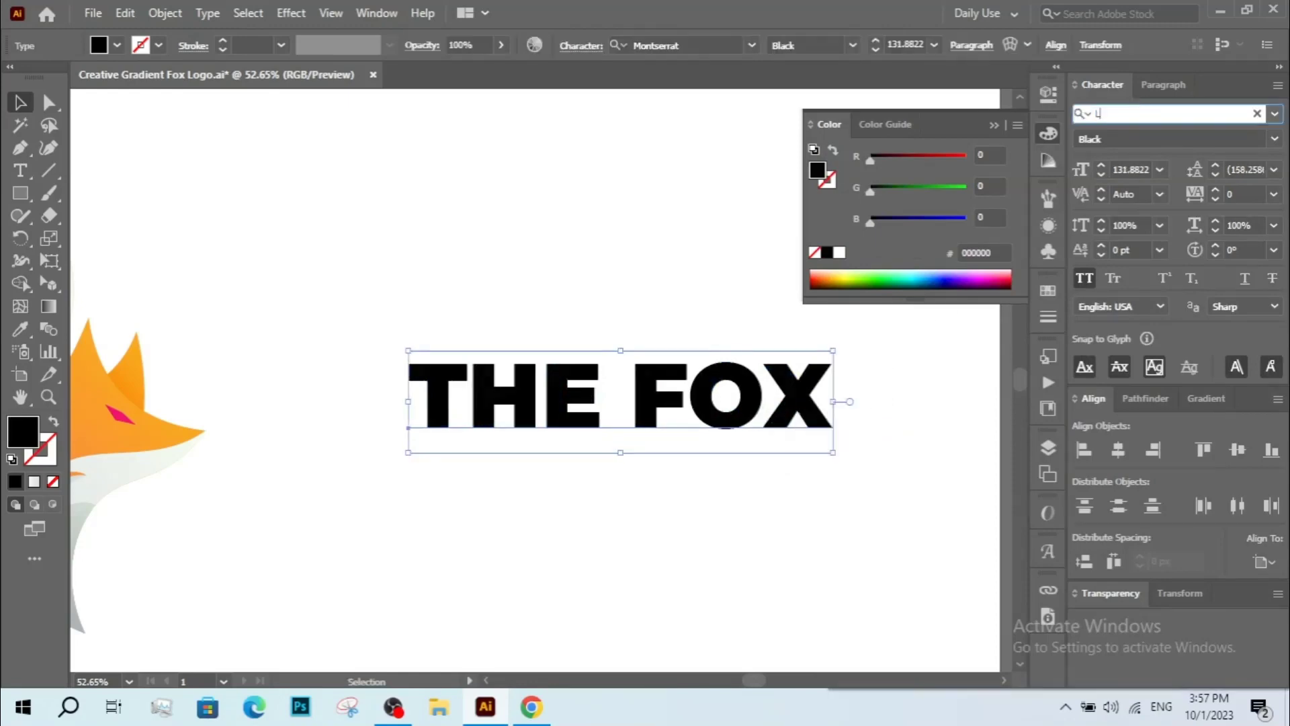
text(ato)
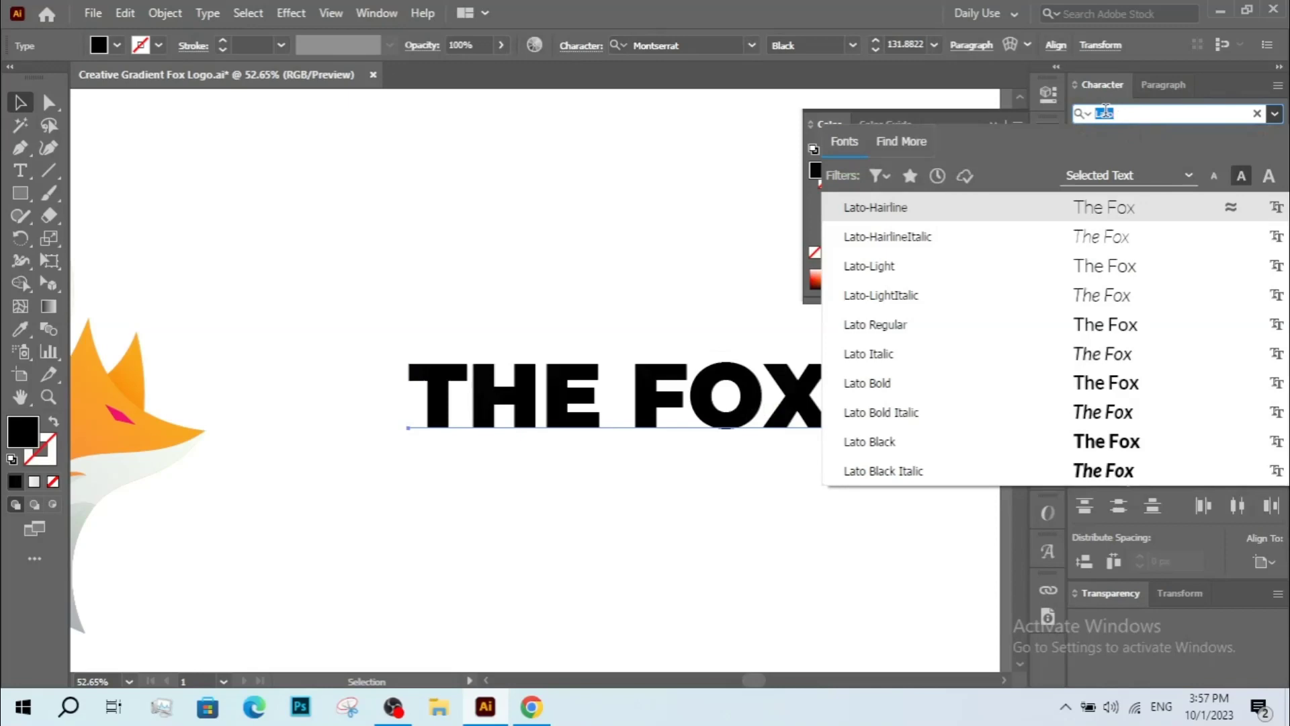
text(d)
text(aleway)
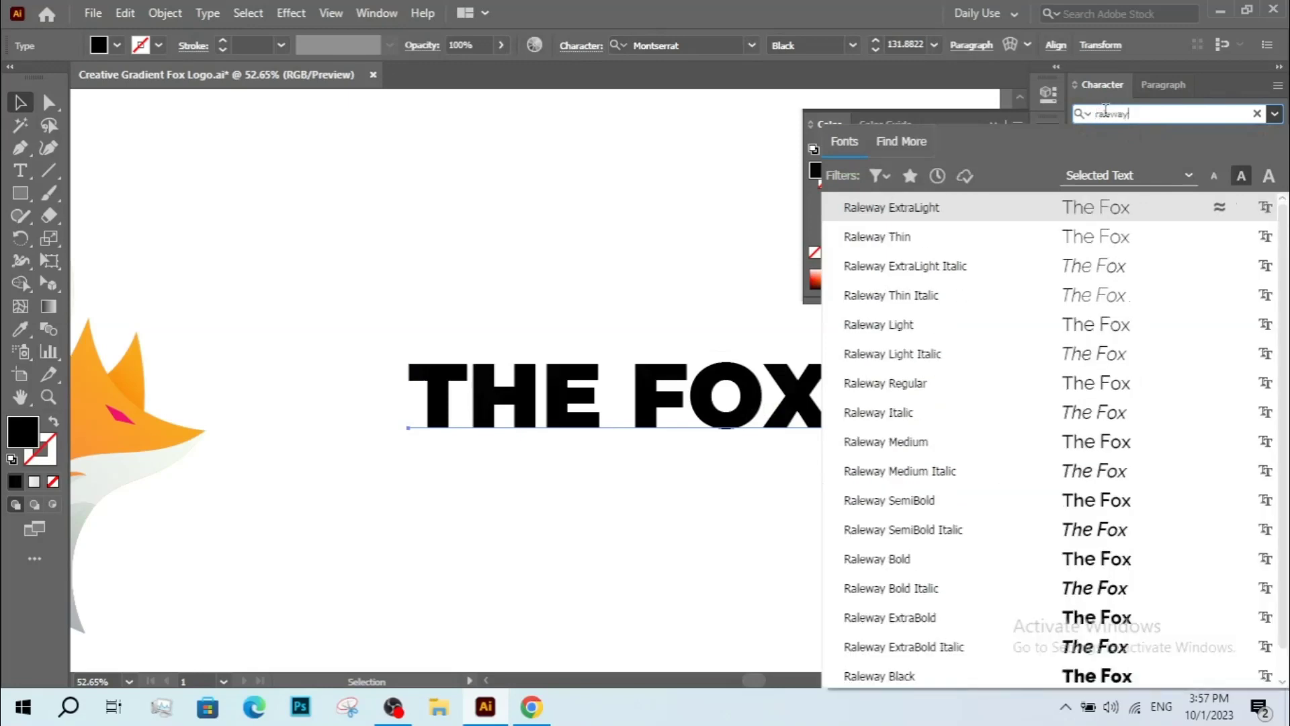
key(Return)
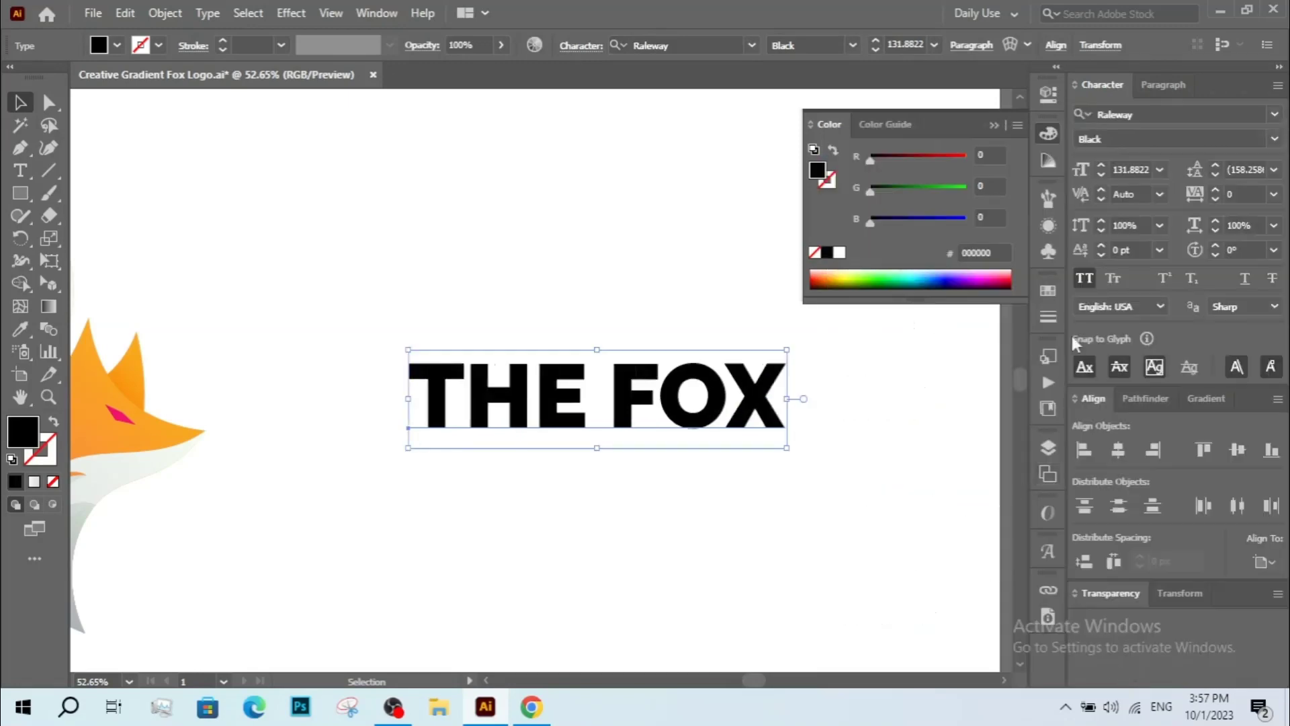
click(1273, 139)
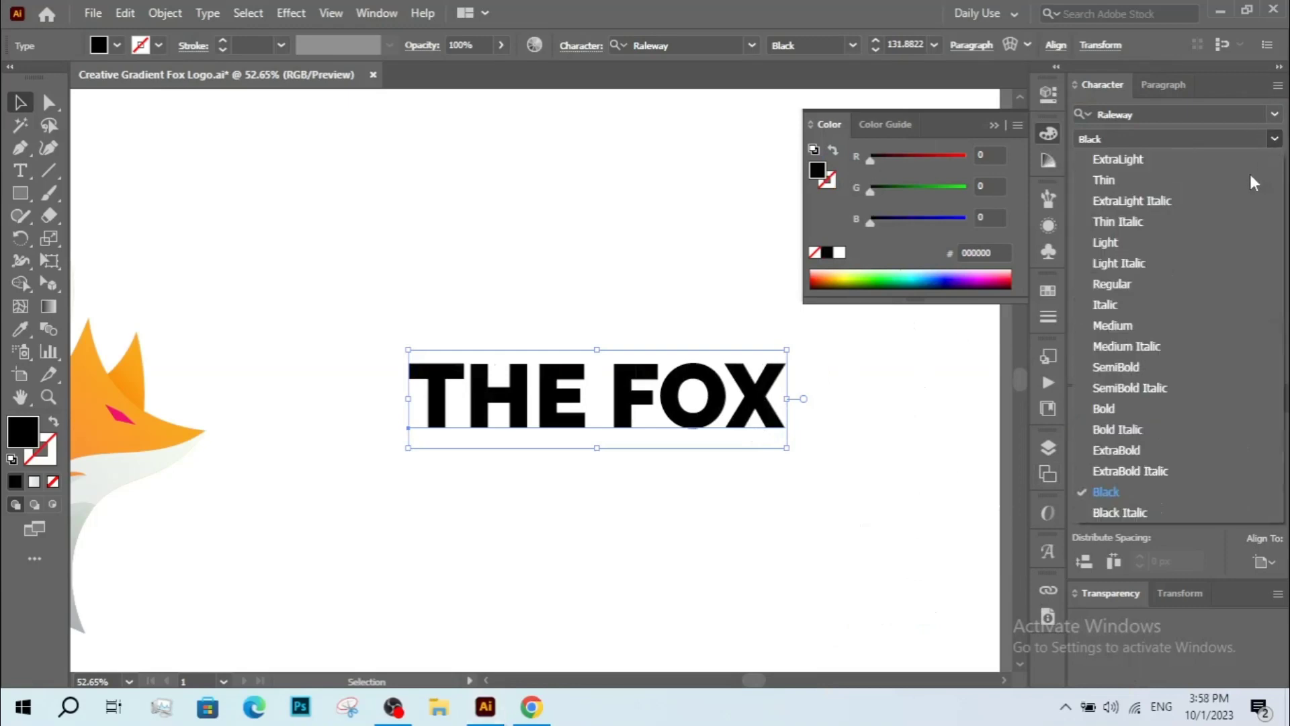
click(766, 458)
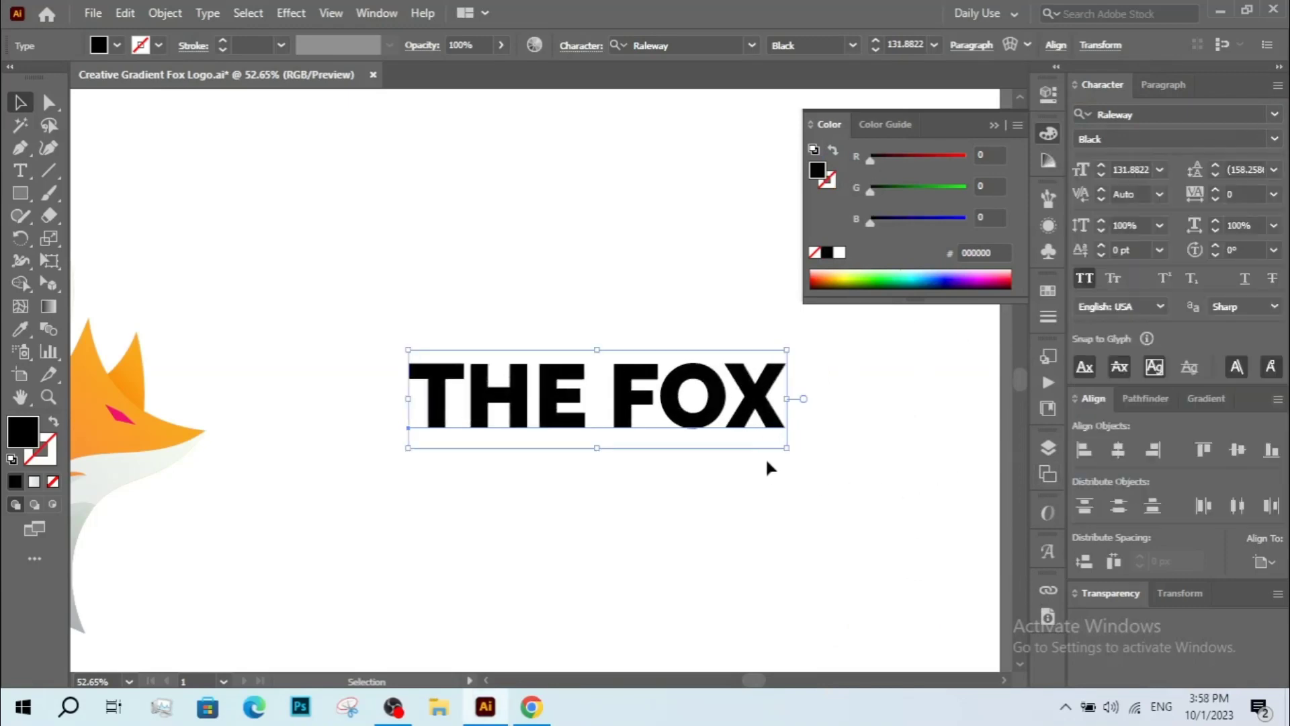
Resize the title text slightly.
drag(747, 437, 743, 446)
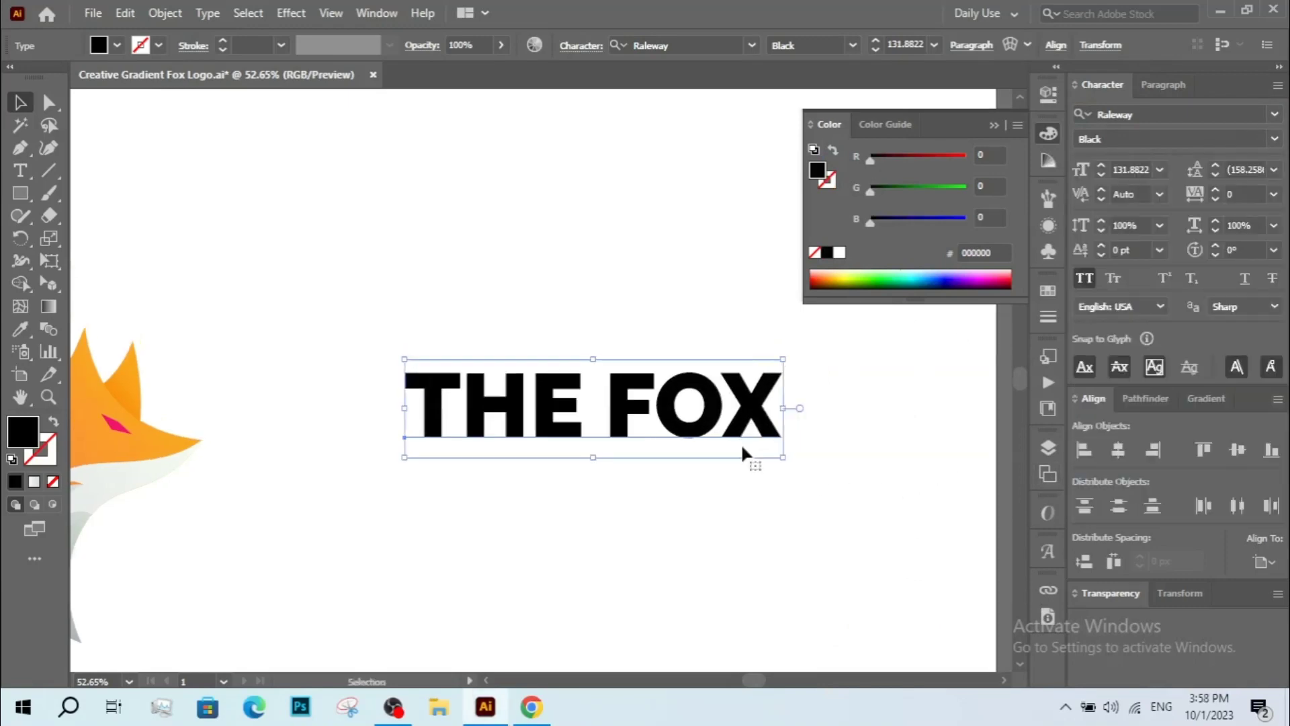
drag(596, 463, 598, 464)
click(605, 480)
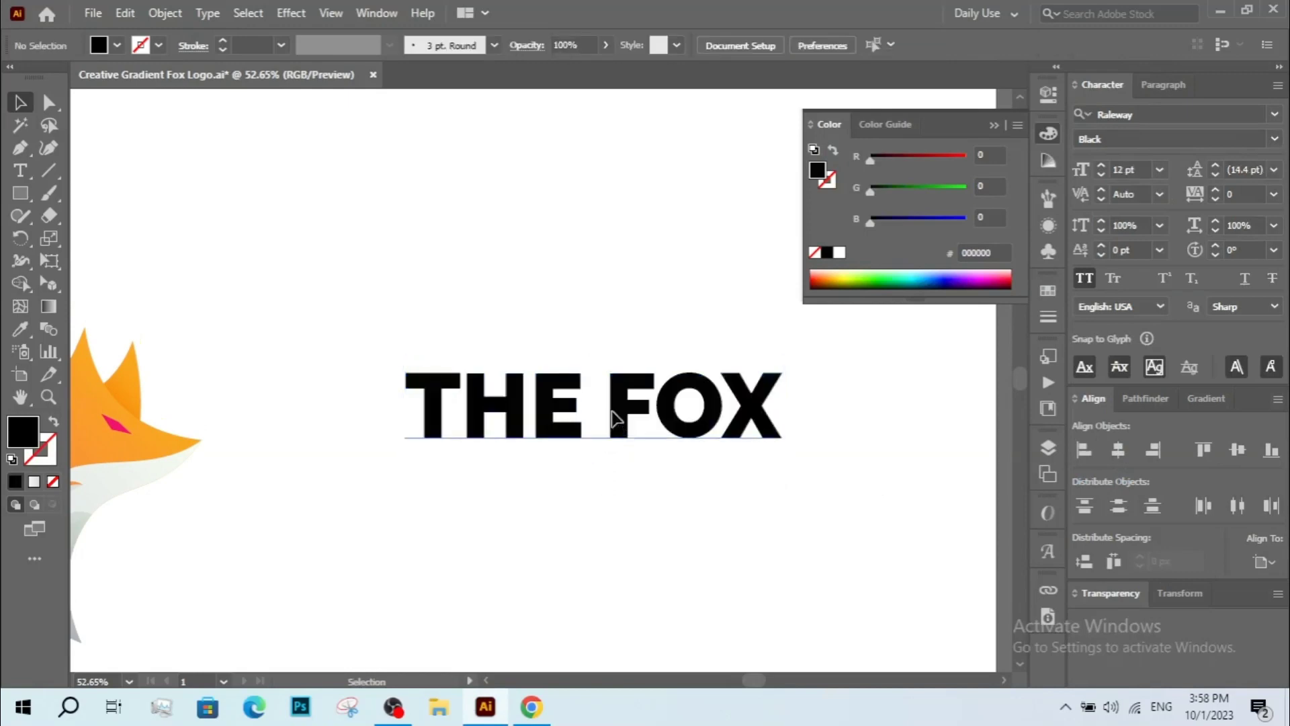
click(613, 416)
right_click(641, 396)
click(699, 426)
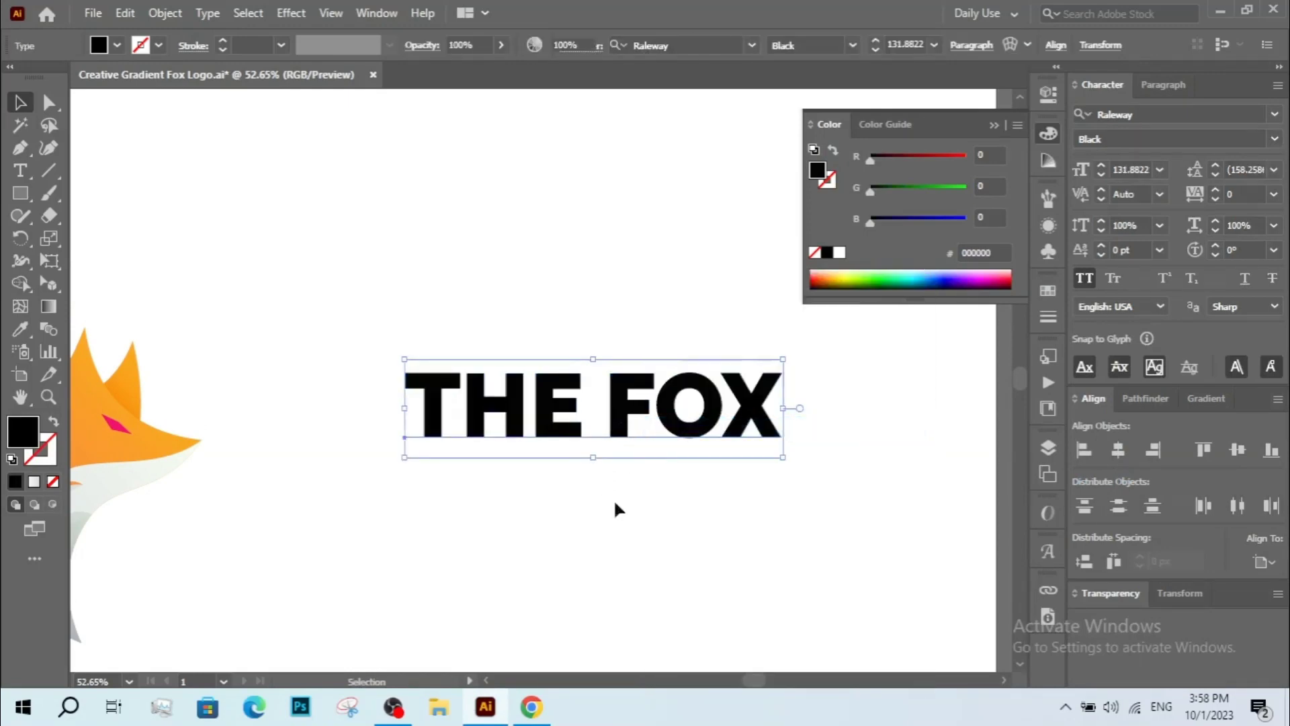
drag(597, 435, 718, 442)
click(628, 470)
Create outlines from the title text.
key(z)
alt+click(663, 430)
alt+click(662, 430)
key(v)
click(557, 411)
drag(566, 422, 568, 435)
click(489, 410)
click(543, 404)
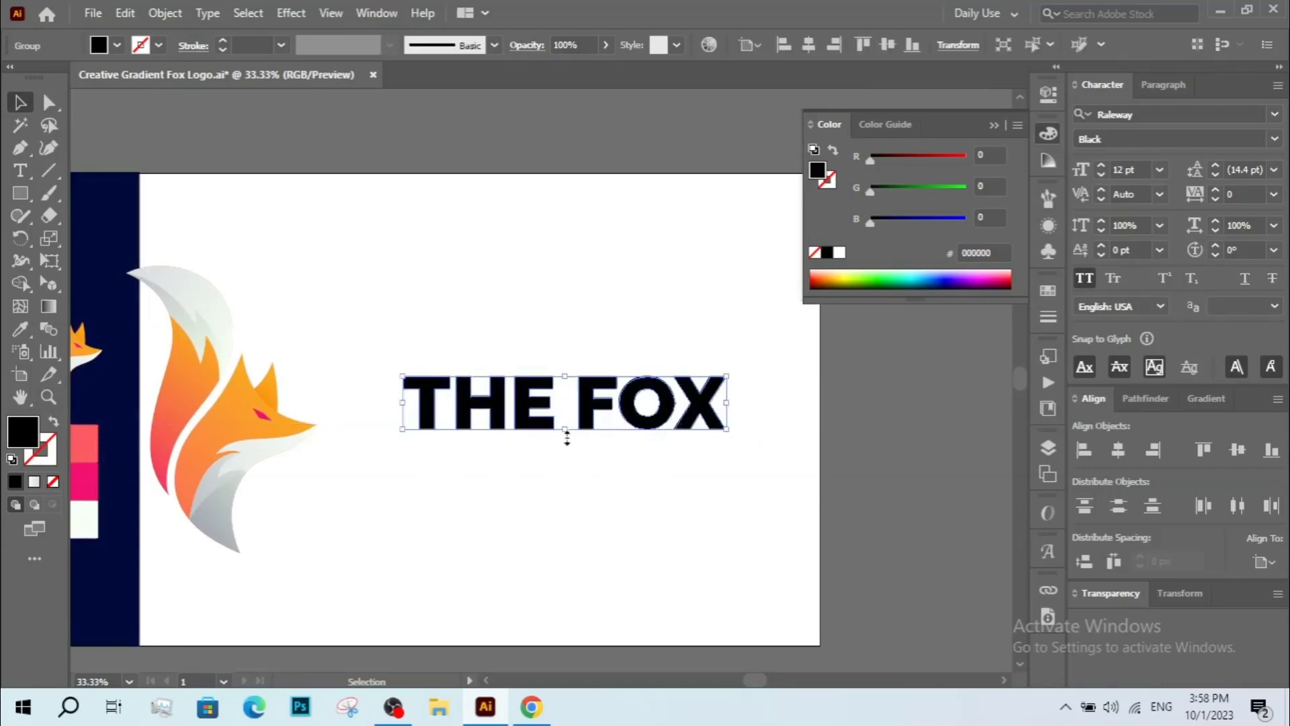
Slant the right end of the E's middle bar by moving its end anchor point.
click(478, 363)
key(z)
drag(367, 342, 744, 464)
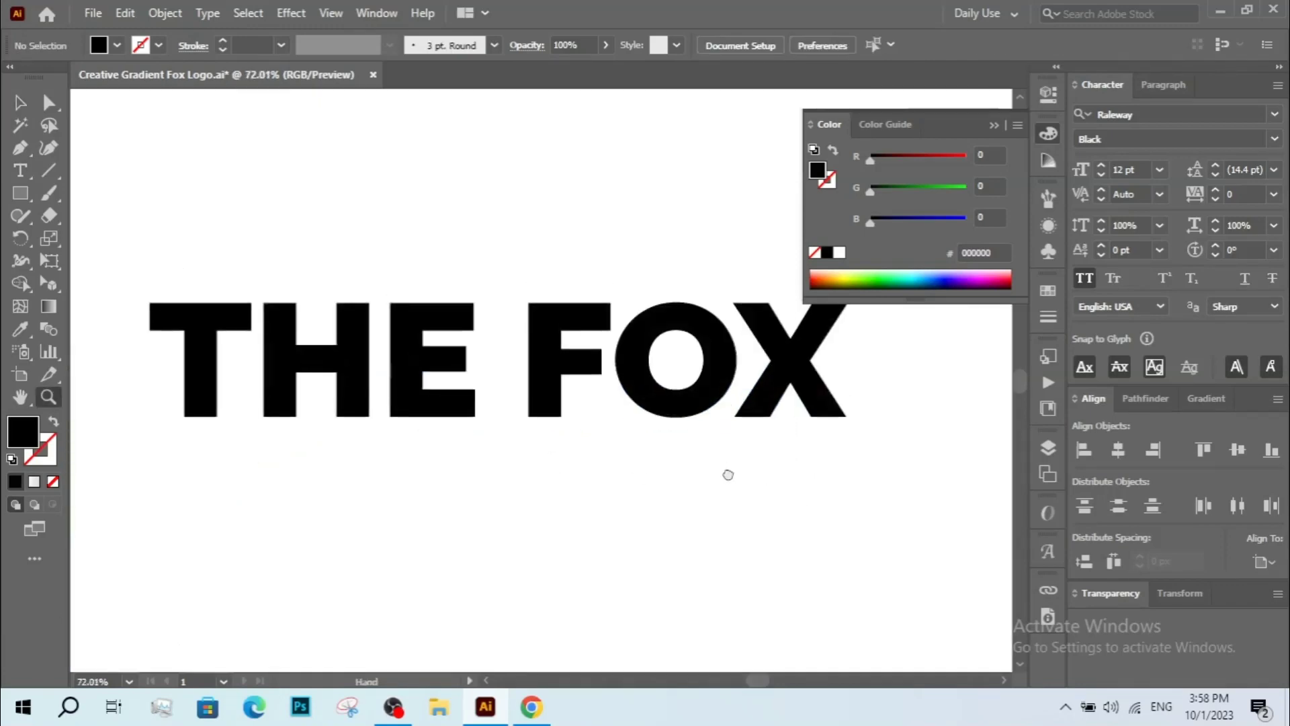
drag(475, 357, 465, 452)
key(v)
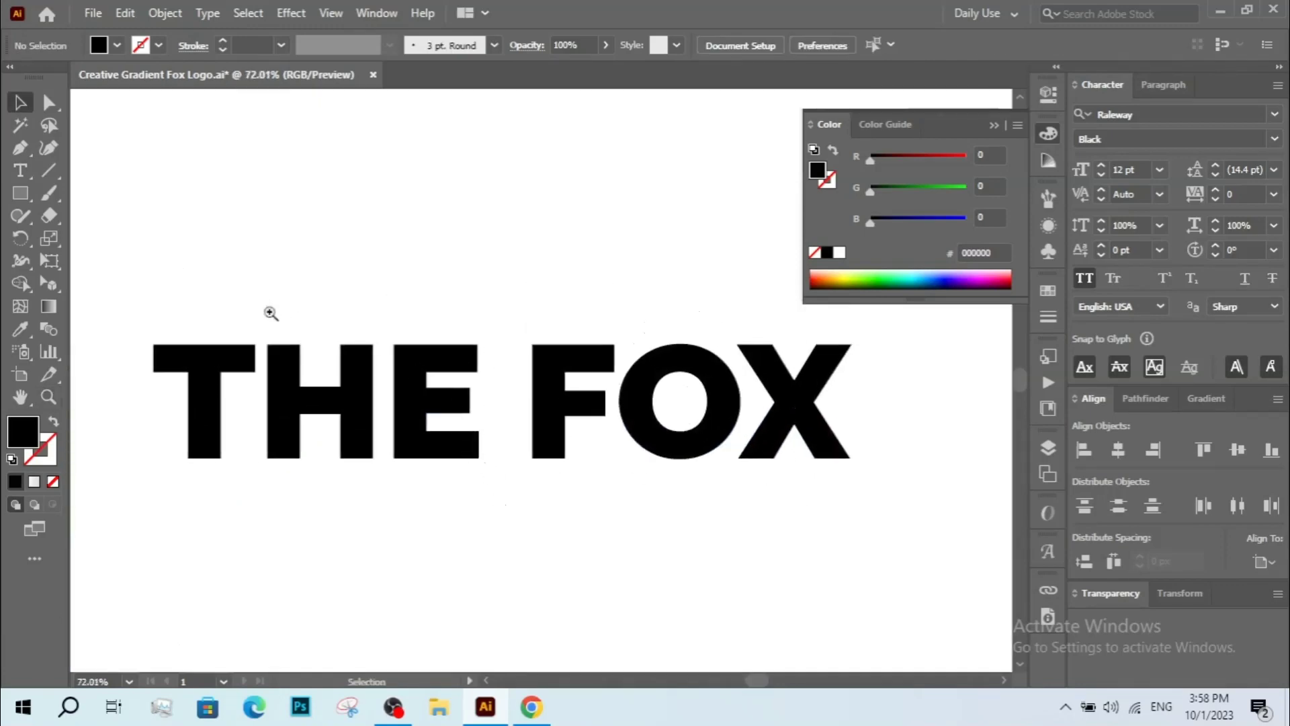
key(z)
drag(271, 313, 524, 519)
drag(539, 504, 507, 531)
drag(604, 529, 515, 544)
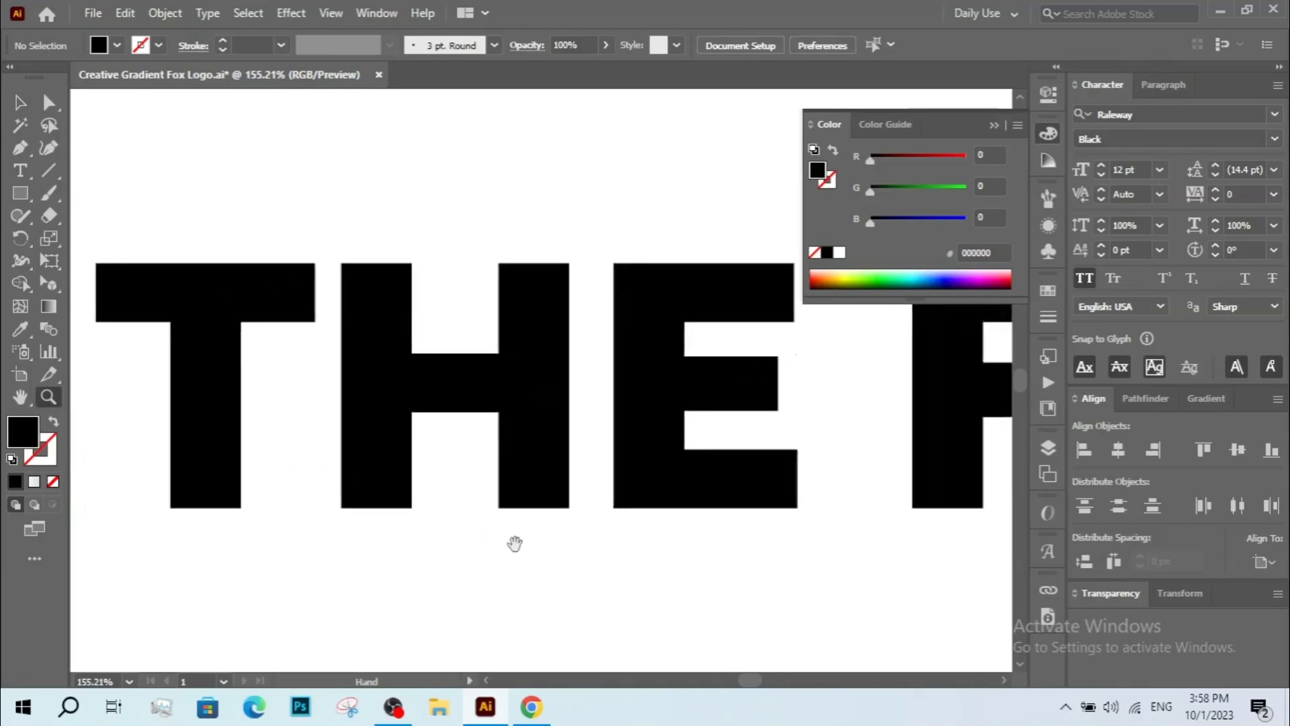
key(a)
drag(778, 410, 787, 411)
shift+click(779, 357)
drag(779, 356, 772, 356)
key(ctrl+z)
click(820, 376)
key(z)
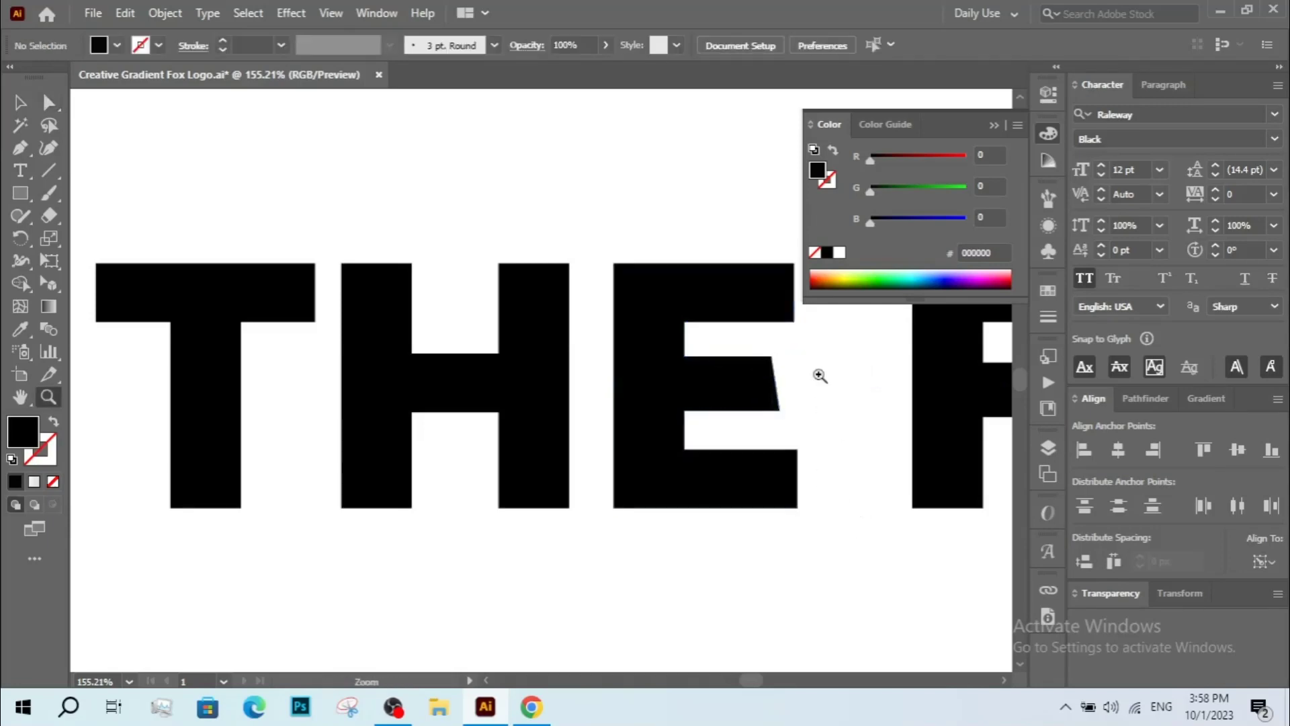
Slant the right end of the F's middle bar by moving its end anchor point.
alt+click(820, 376)
alt+click(820, 376)
alt+click(656, 366)
drag(150, 293, 692, 514)
key(v)
key(a)
click(612, 407)
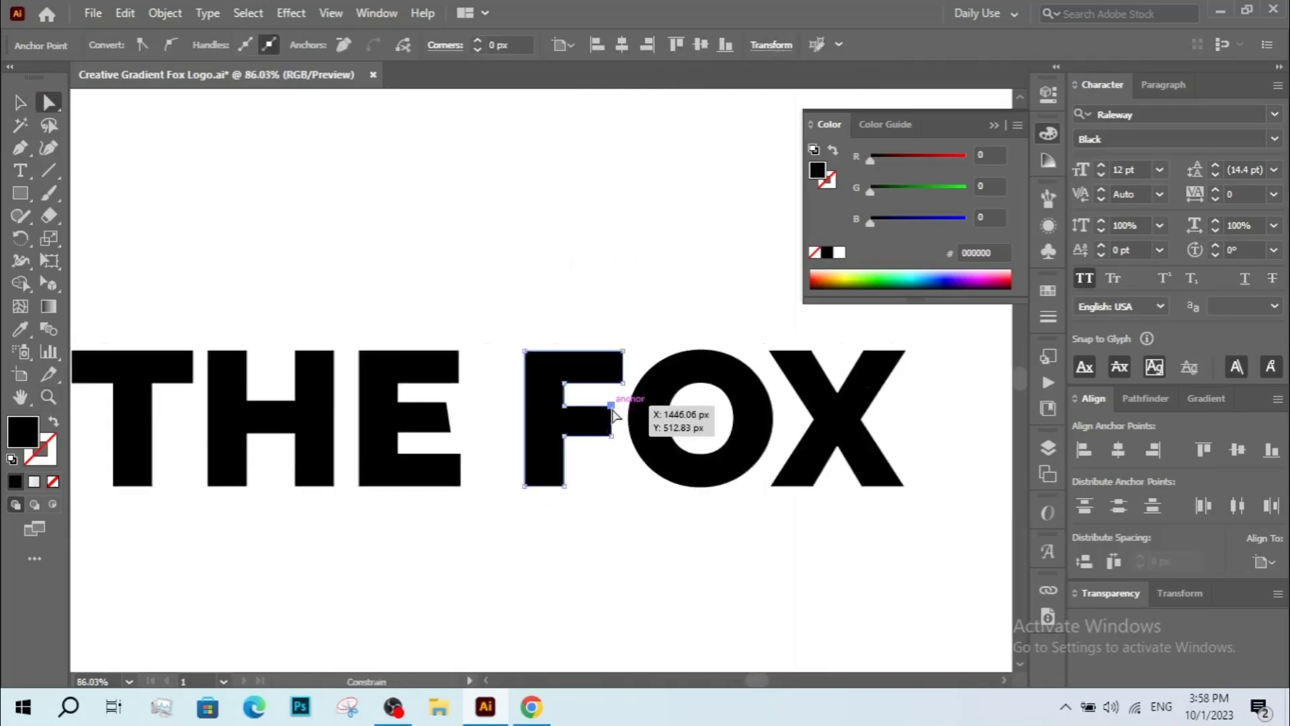
Slant the right end of the F's top bar by moving its top-right anchor point inward.
key(z)
drag(431, 360, 734, 534)
key(v)
key(a)
click(192, 442)
shift+click(178, 352)
right_click(248, 297)
drag(740, 452, 526, 433)
key(v)
key(ctrl+v)
key(z)
drag(406, 333, 615, 467)
key(v)
drag(596, 560, 621, 555)
key(a)
click(669, 219)
shift+click(609, 219)
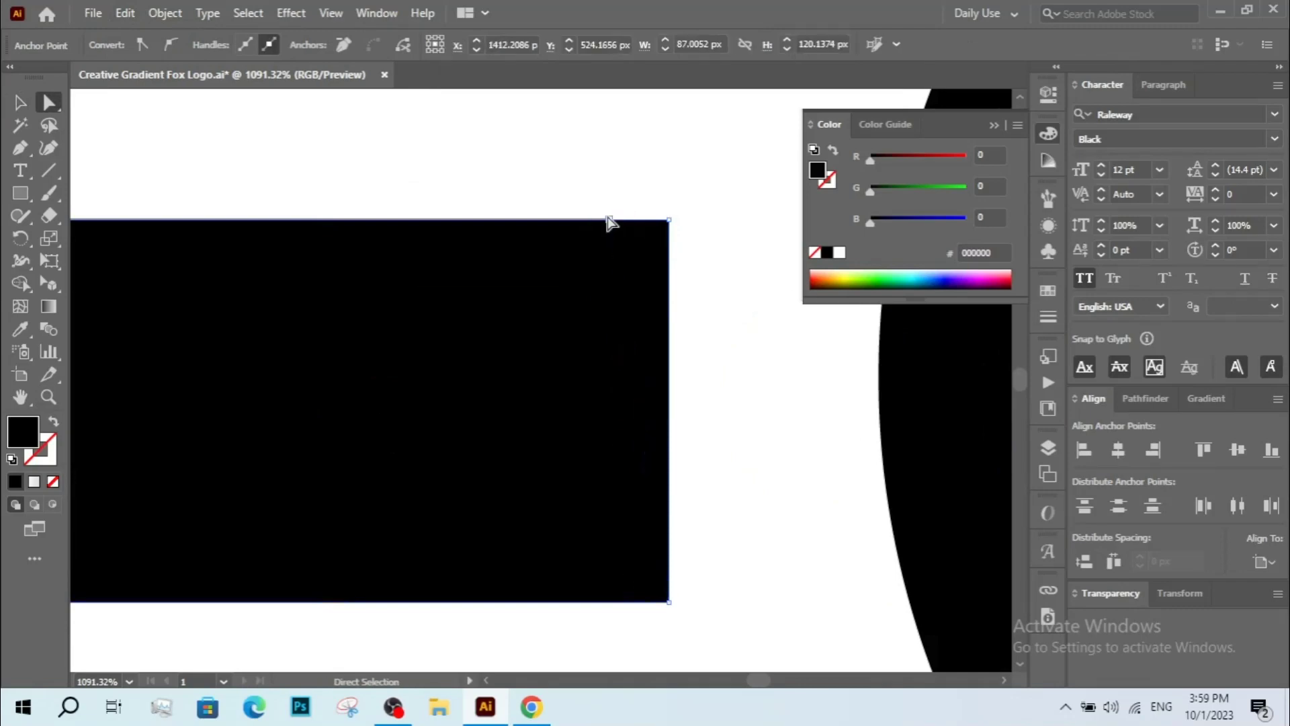
key(v)
right_click(598, 247)
mouse_move(700, 591)
click(867, 591)
click(767, 397)
key(a)
click(669, 220)
drag(595, 268, 594, 283)
click(729, 289)
click(669, 220)
shift+click(610, 234)
Align the F's top-bar corner anchor points horizontally, then undo the last alignment.
click(1114, 452)
click(773, 497)
click(669, 616)
click(1116, 452)
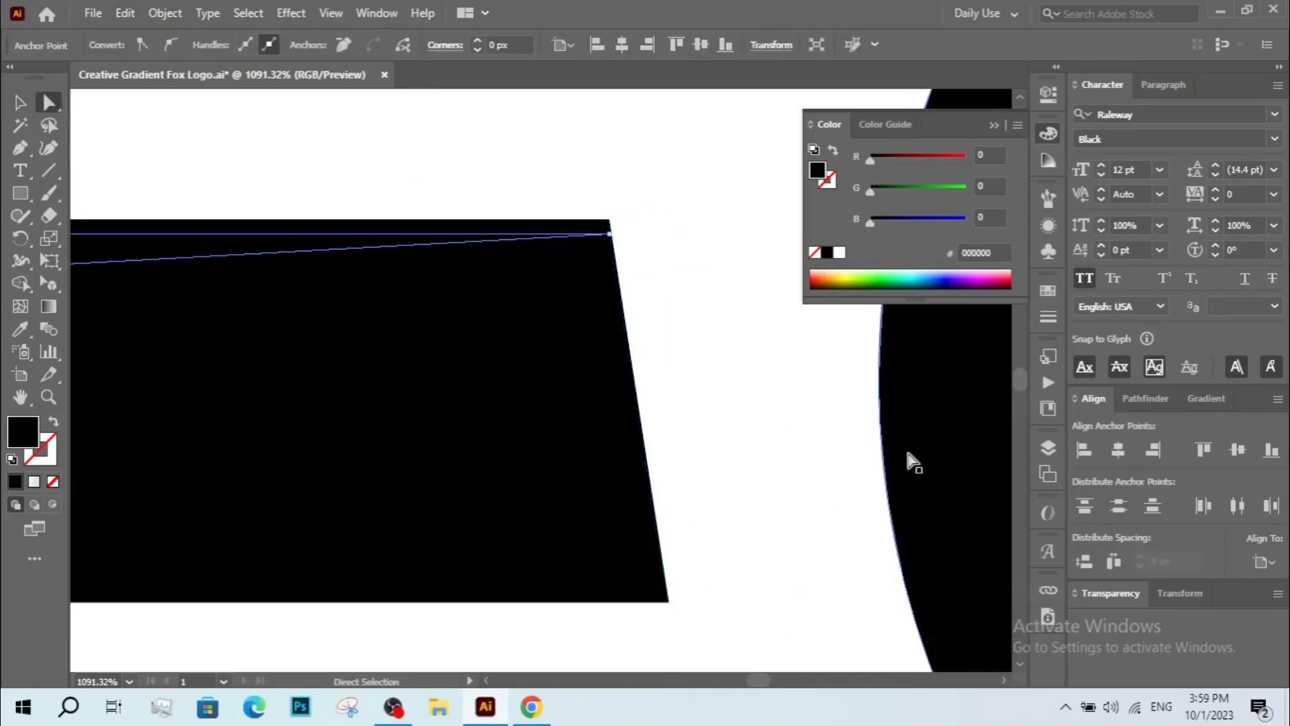
key(ctrl+z)
Inspect the lower corner of the F's top bar up close, then return to the full title view.
key(z)
drag(608, 509, 698, 623)
key(a)
click(631, 571)
shift+click(628, 640)
key(z)
click(555, 509)
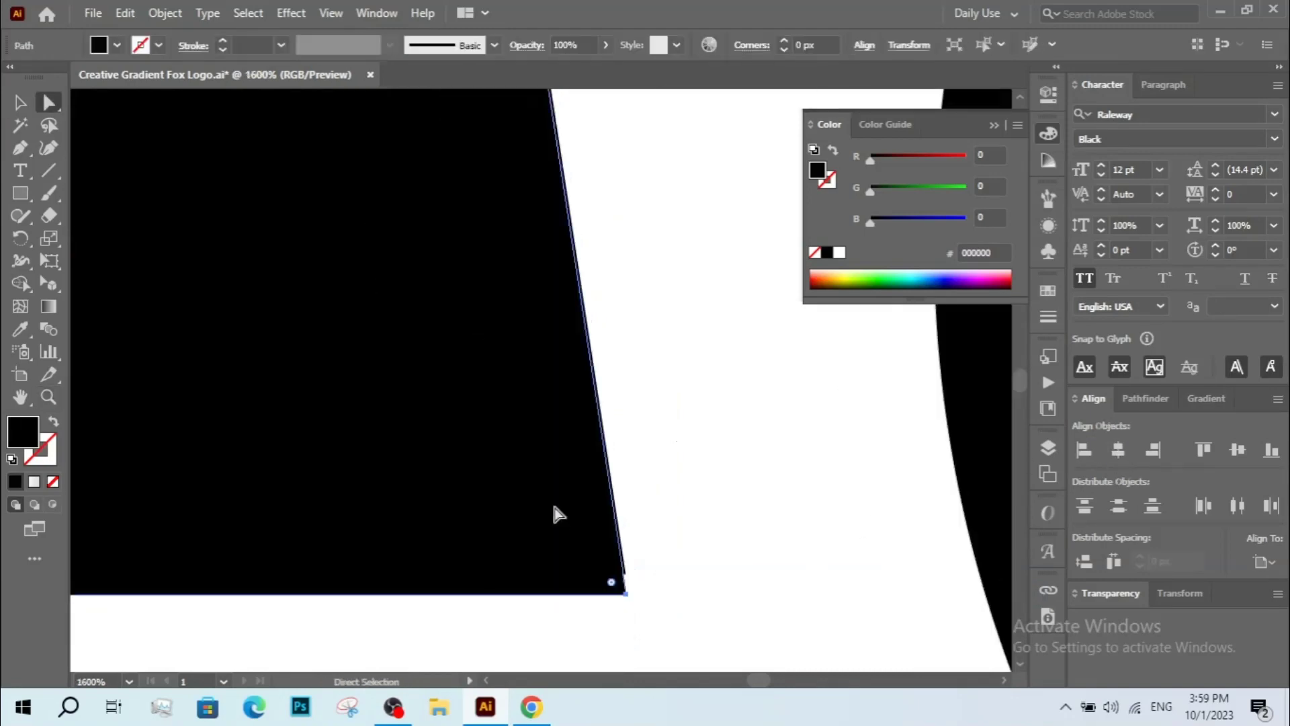
click(697, 507)
key(z)
scroll(697, 507, down, 9)
key(v)
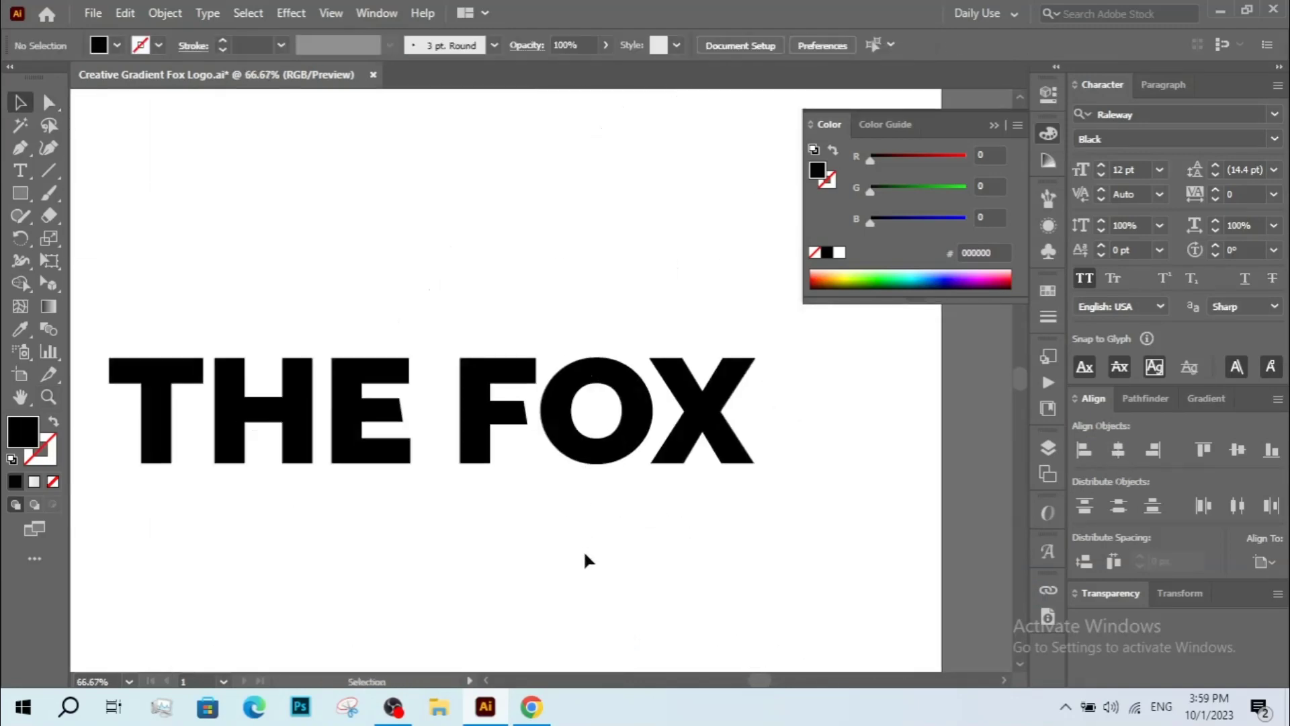
Move the lower-right anchor point of the F's middle bar slightly outward to refine its slant.
drag(518, 539, 570, 587)
key(z)
drag(408, 388, 504, 532)
key(m)
drag(523, 451, 548, 299)
drag(565, 374, 279, 382)
key(v)
drag(247, 414, 752, 414)
key(z)
drag(654, 304, 810, 514)
key(a)
click(542, 559)
shift+click(504, 307)
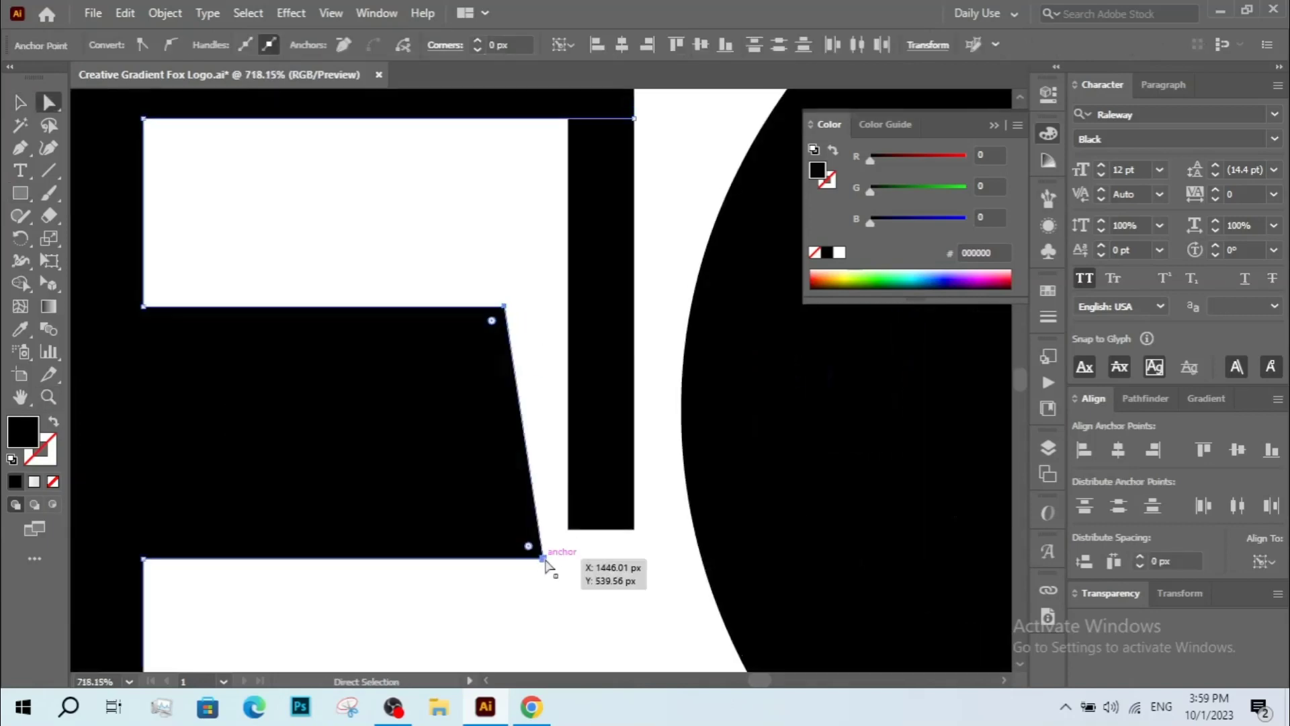
drag(543, 559, 569, 558)
Delete the selected shape and zoom back out to the full THE FOX title.
click(606, 445)
key(Delete)
key(z)
scroll(641, 483, down, 7)
drag(642, 483, 694, 525)
drag(72, 193, 813, 532)
Ungroup the outlined THE FOX letters.
key(v)
click(340, 398)
right_click(400, 417)
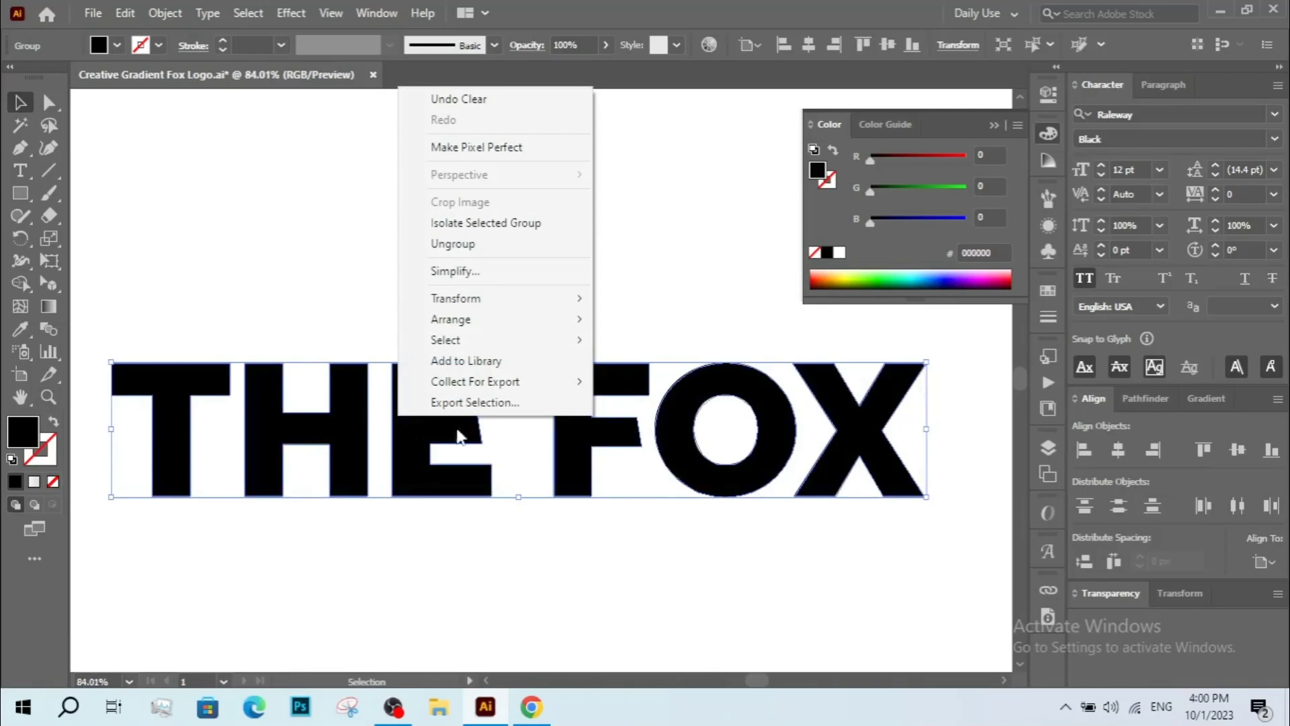
click(467, 247)
click(397, 317)
click(437, 438)
scroll(514, 416, down, 2)
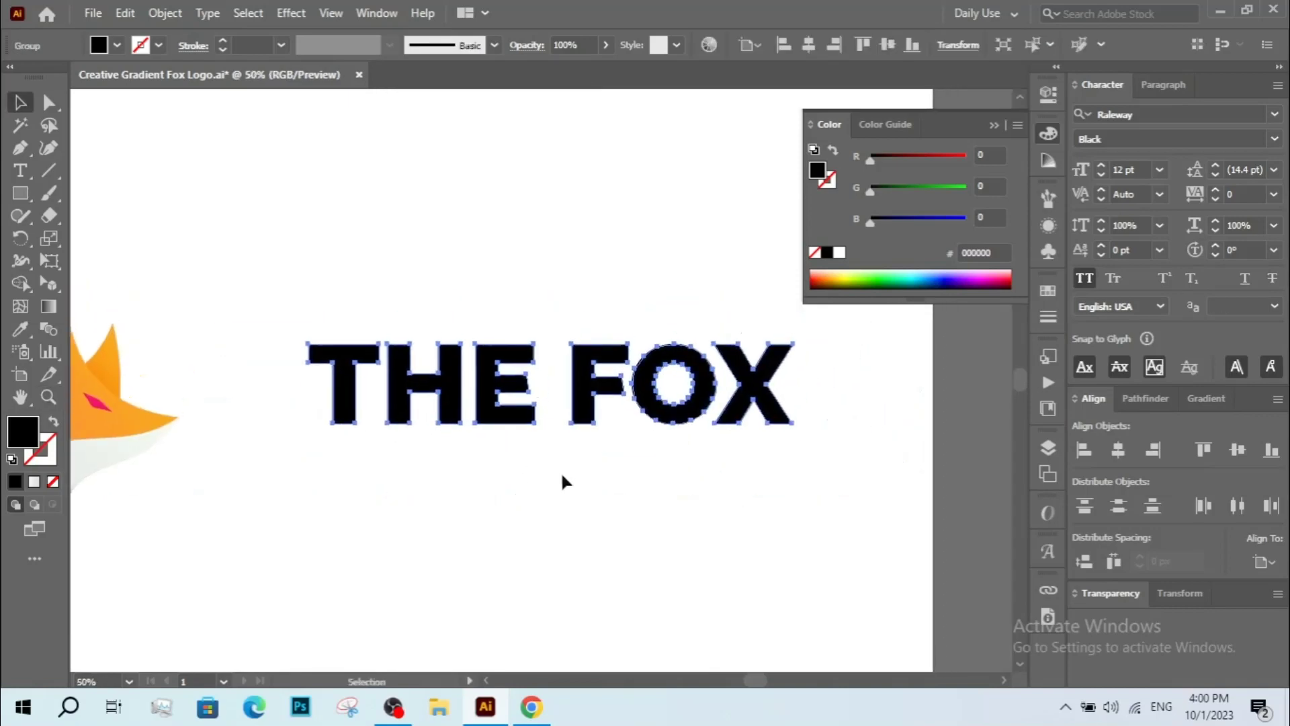
Set the THE FOX letters' fill to near-black #111111 using the Color Picker.
click(579, 473)
drag(596, 471, 566, 482)
click(470, 441)
click(117, 45)
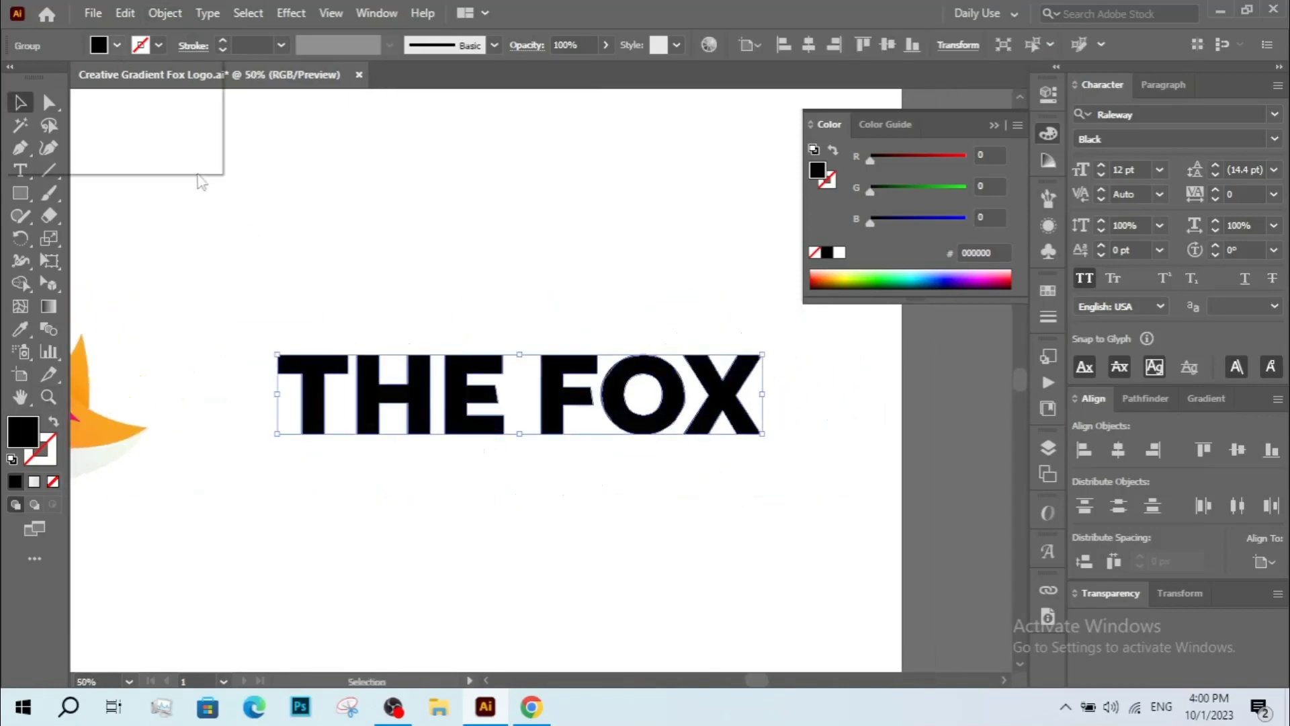
click(39, 133)
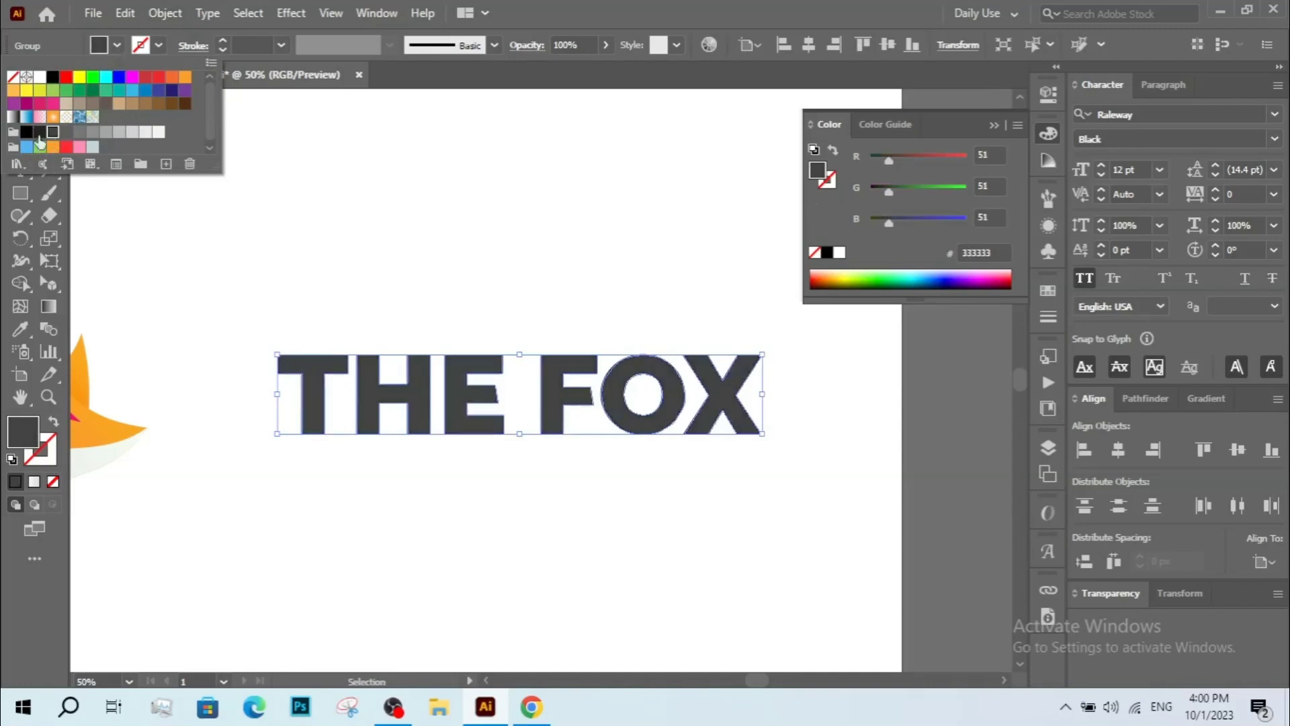
click(20, 437)
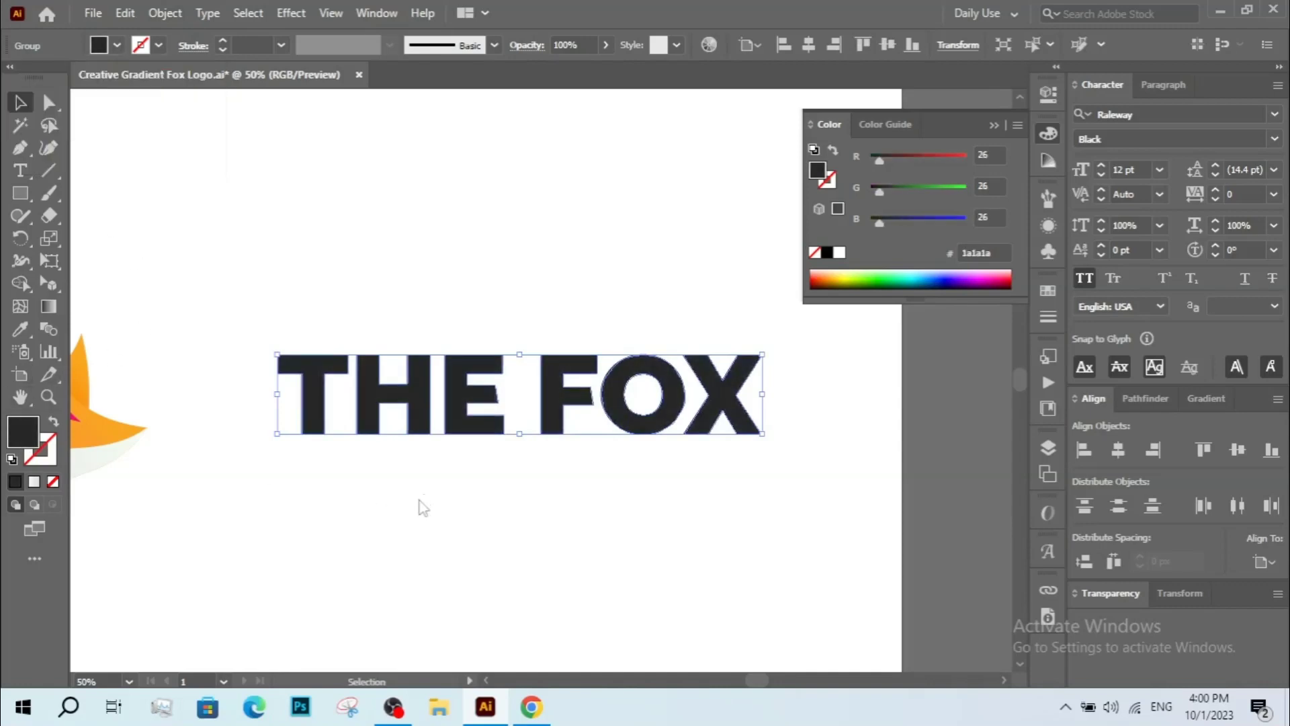
click(533, 590)
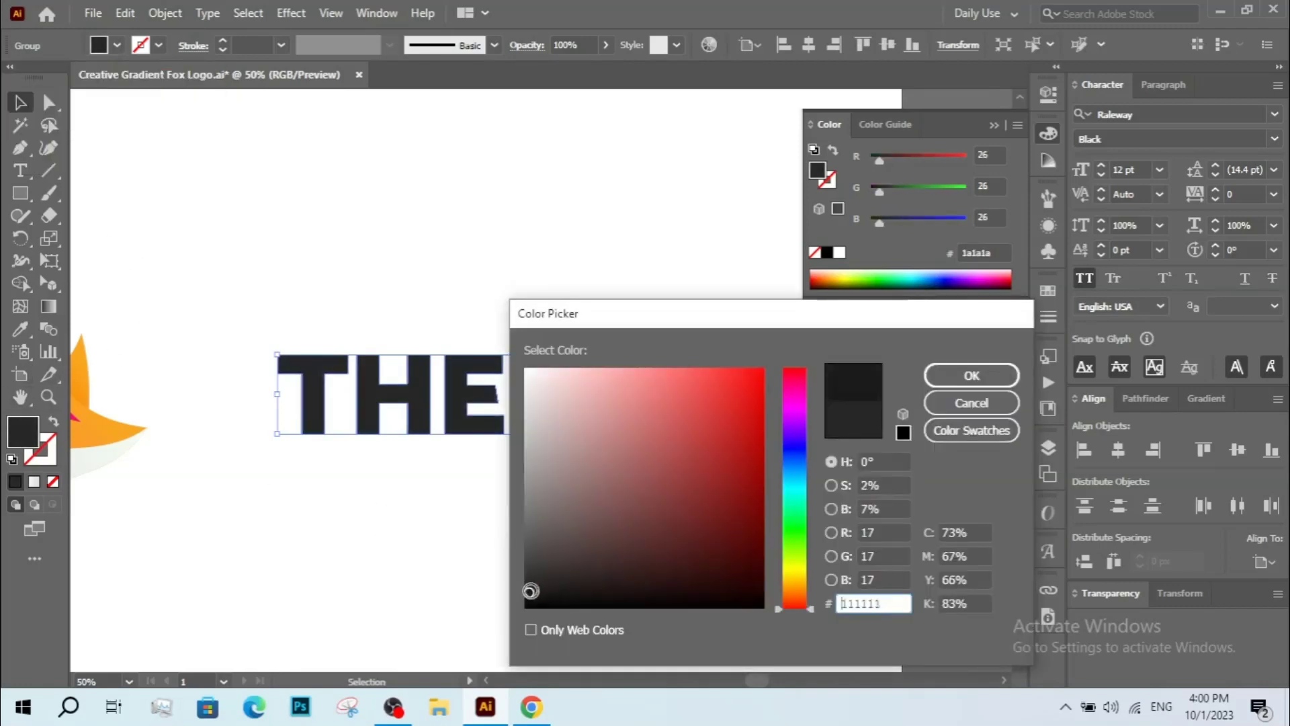
click(972, 375)
click(331, 513)
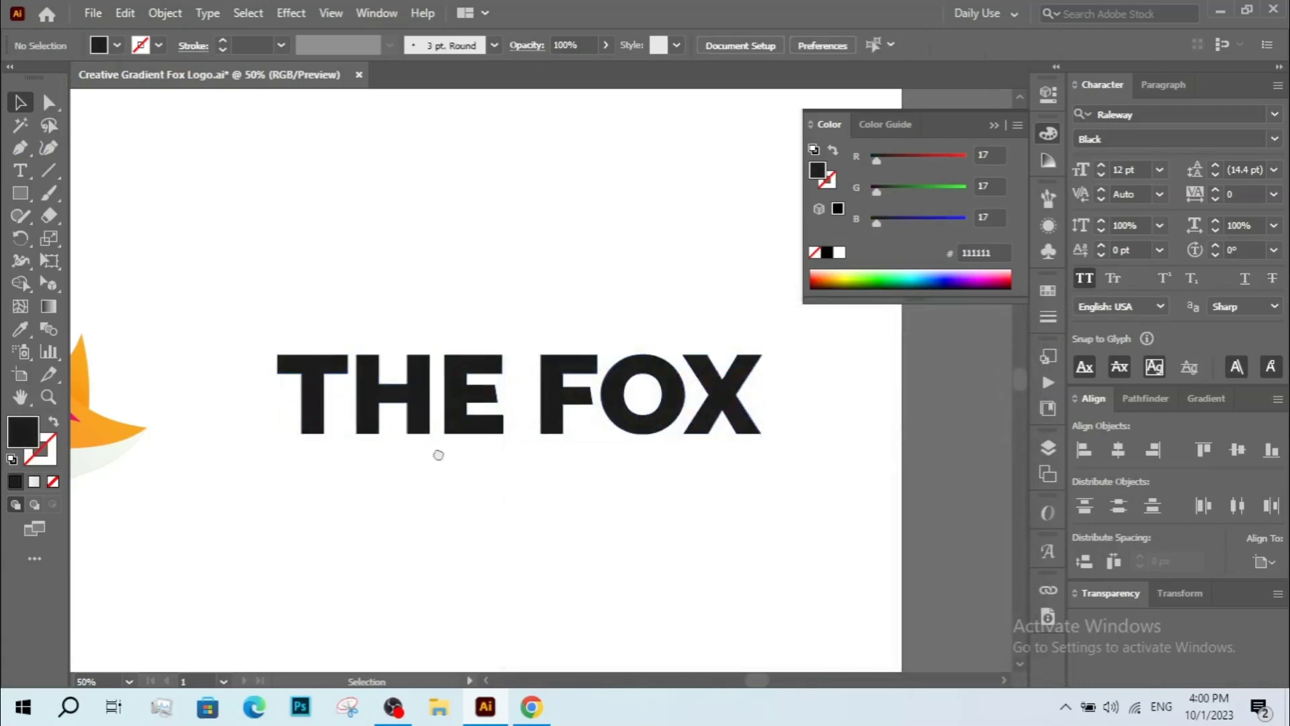
click(397, 422)
double_click(25, 444)
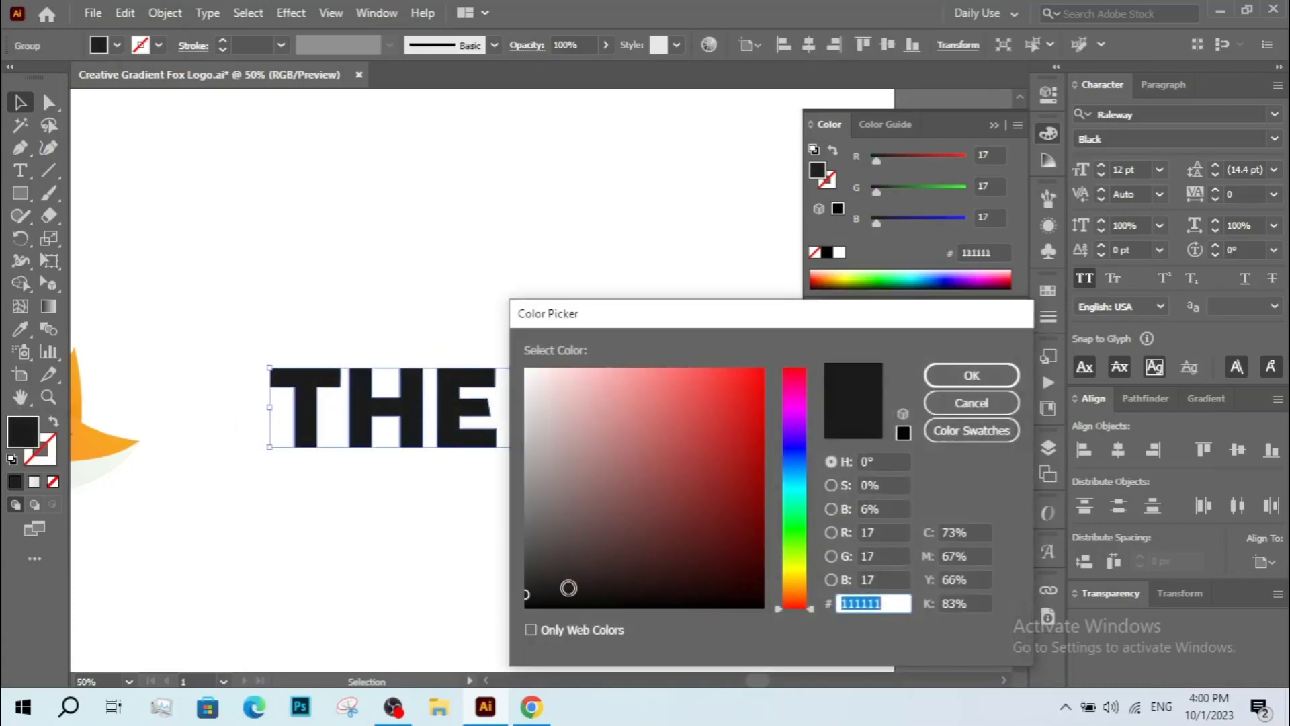
click(525, 591)
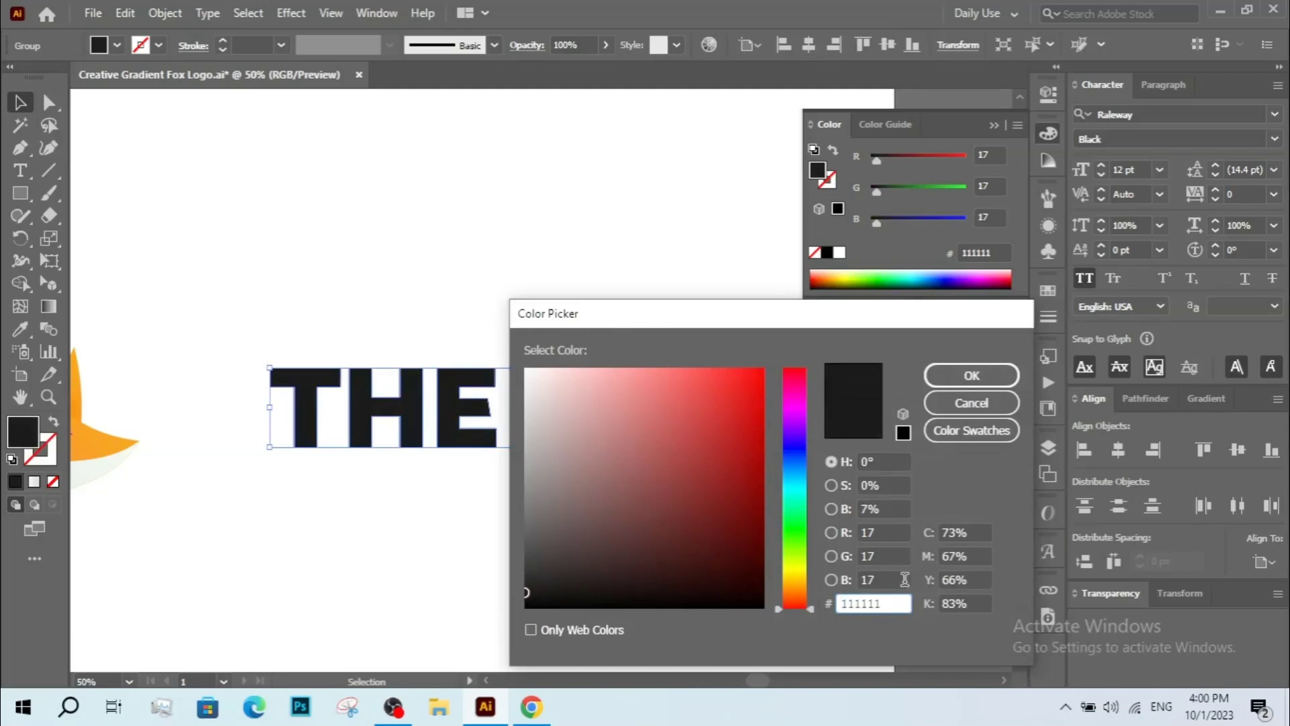
click(972, 375)
click(582, 513)
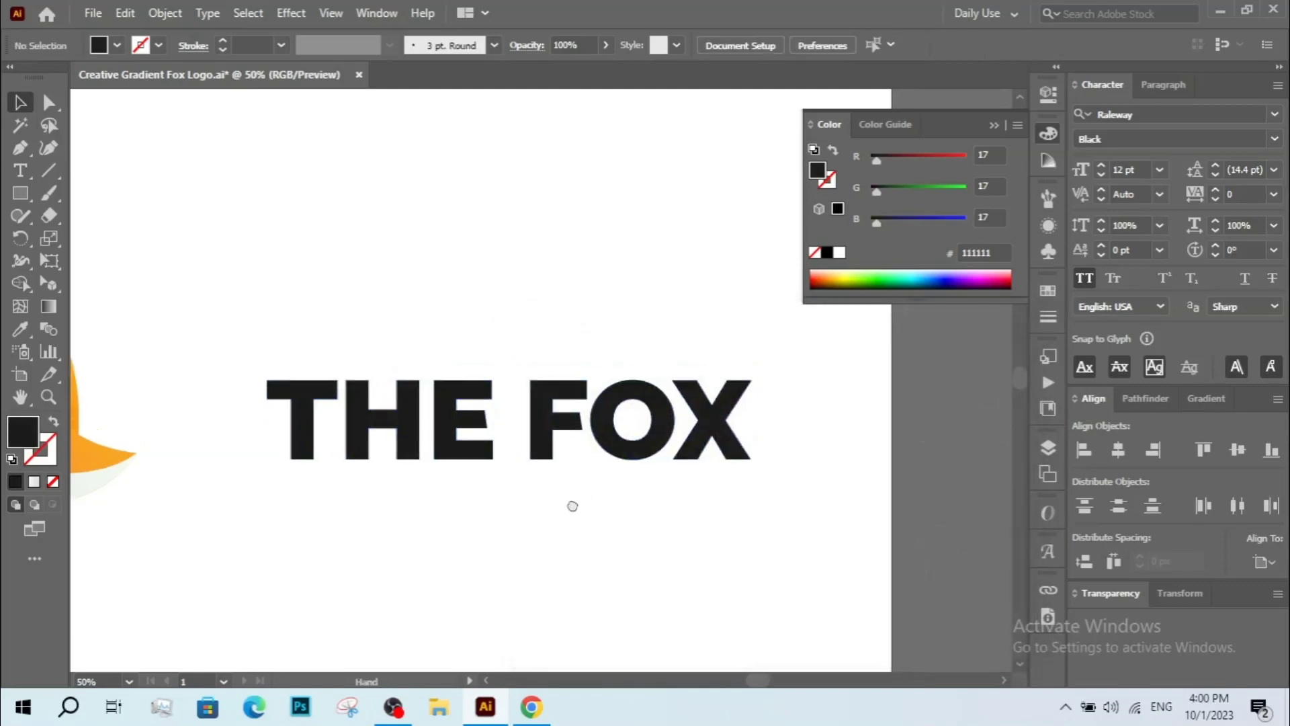
Add the tagline text YOUR TAGLINE GOES HERE below the title and scale it up.
click(21, 171)
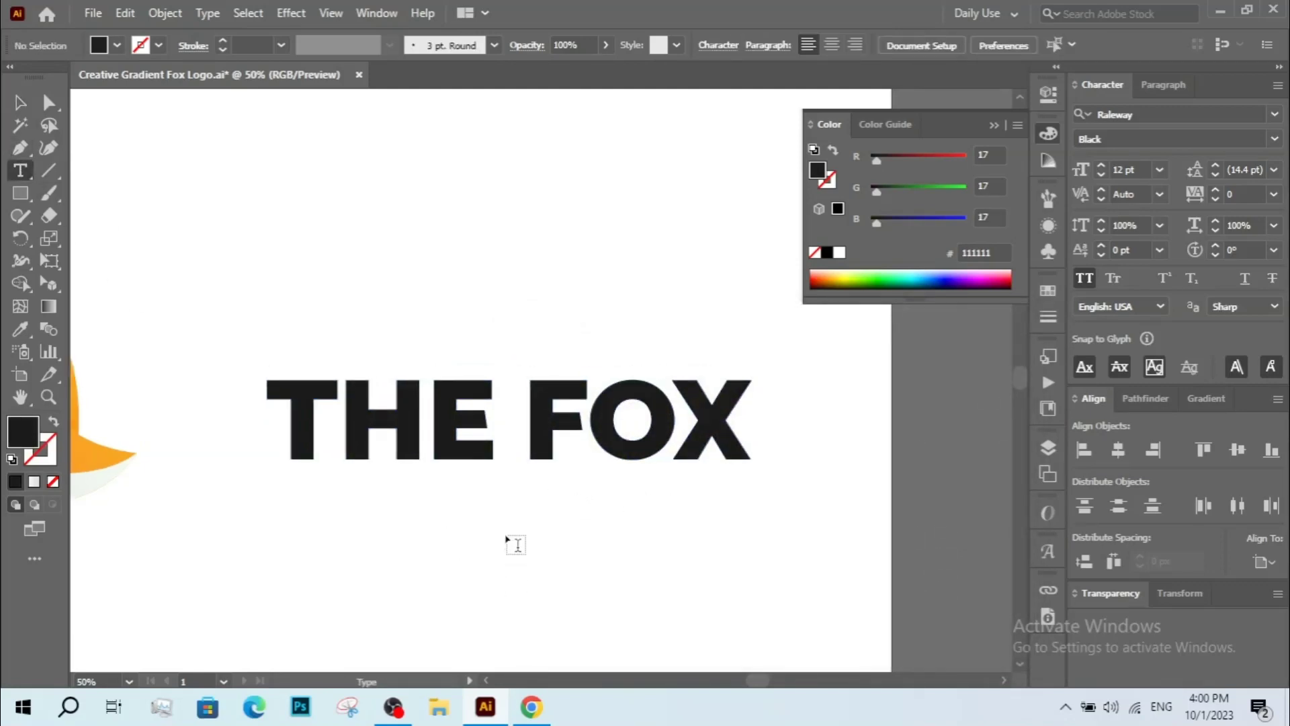
click(505, 533)
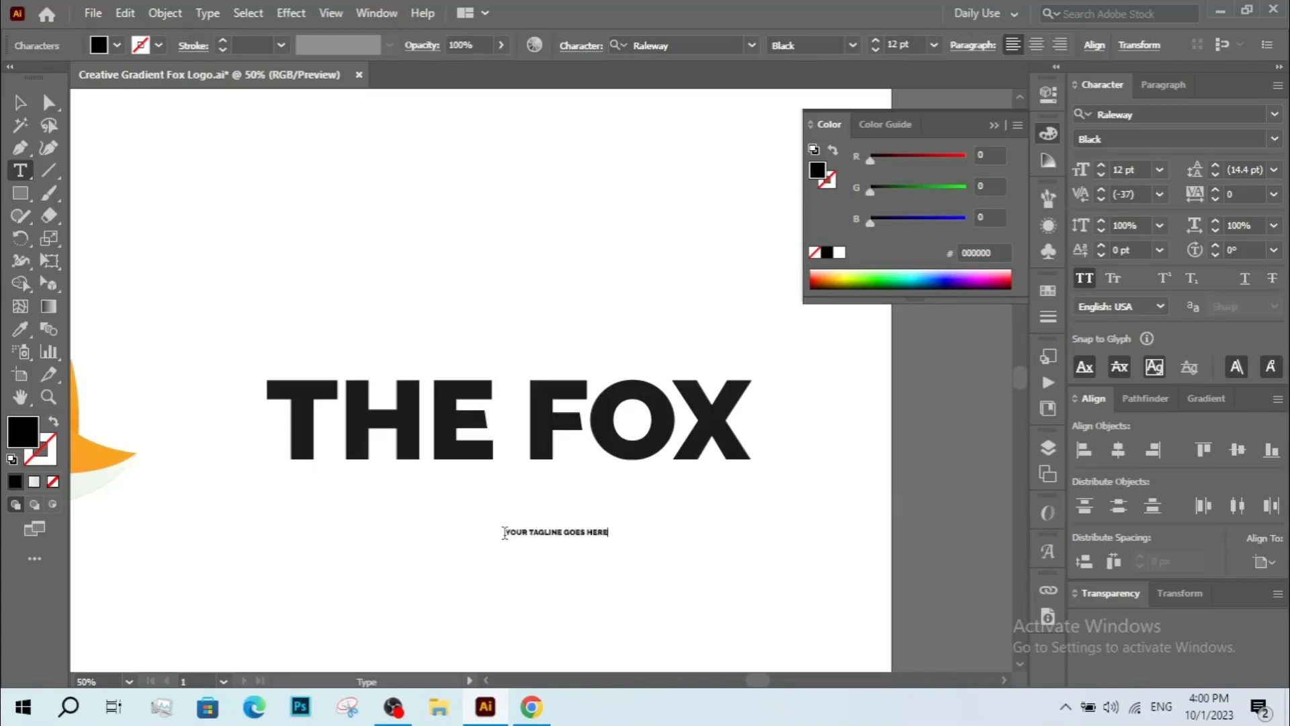
click(20, 102)
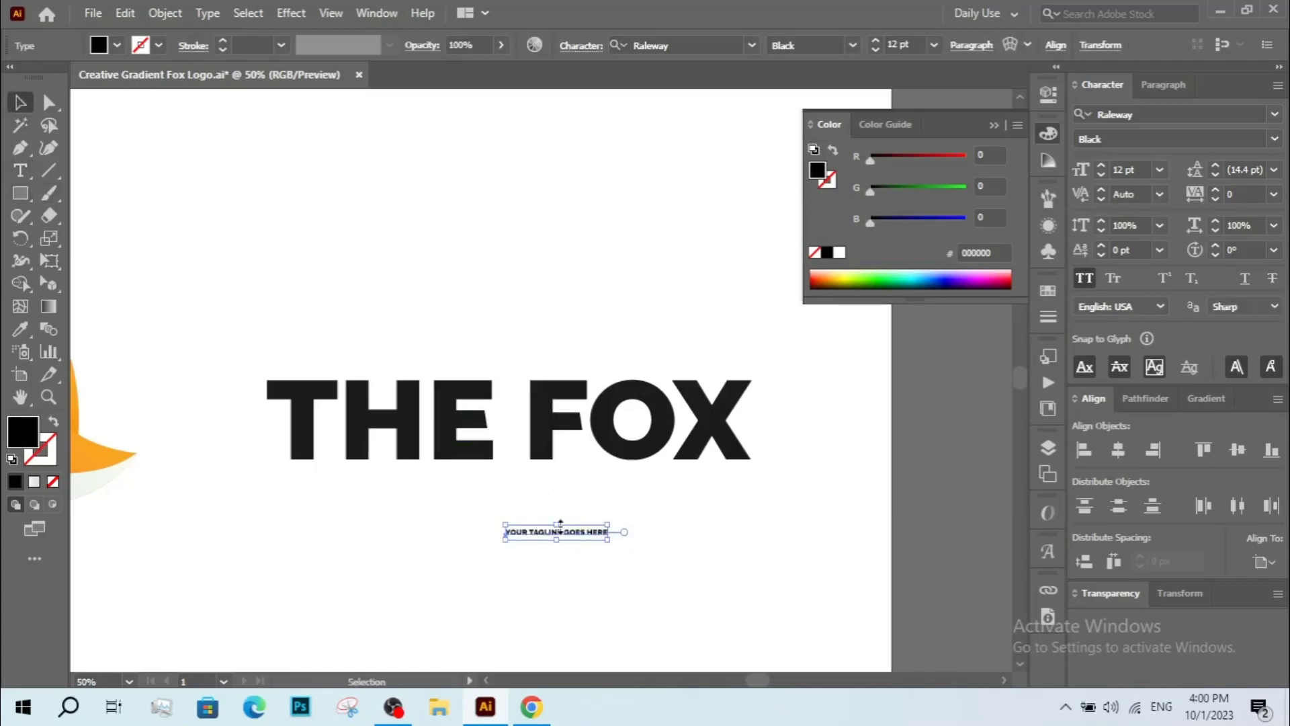
mouse_move(559, 524)
mouse_down()
mouse_move(585, 545)
mouse_move(573, 530)
mouse_up()
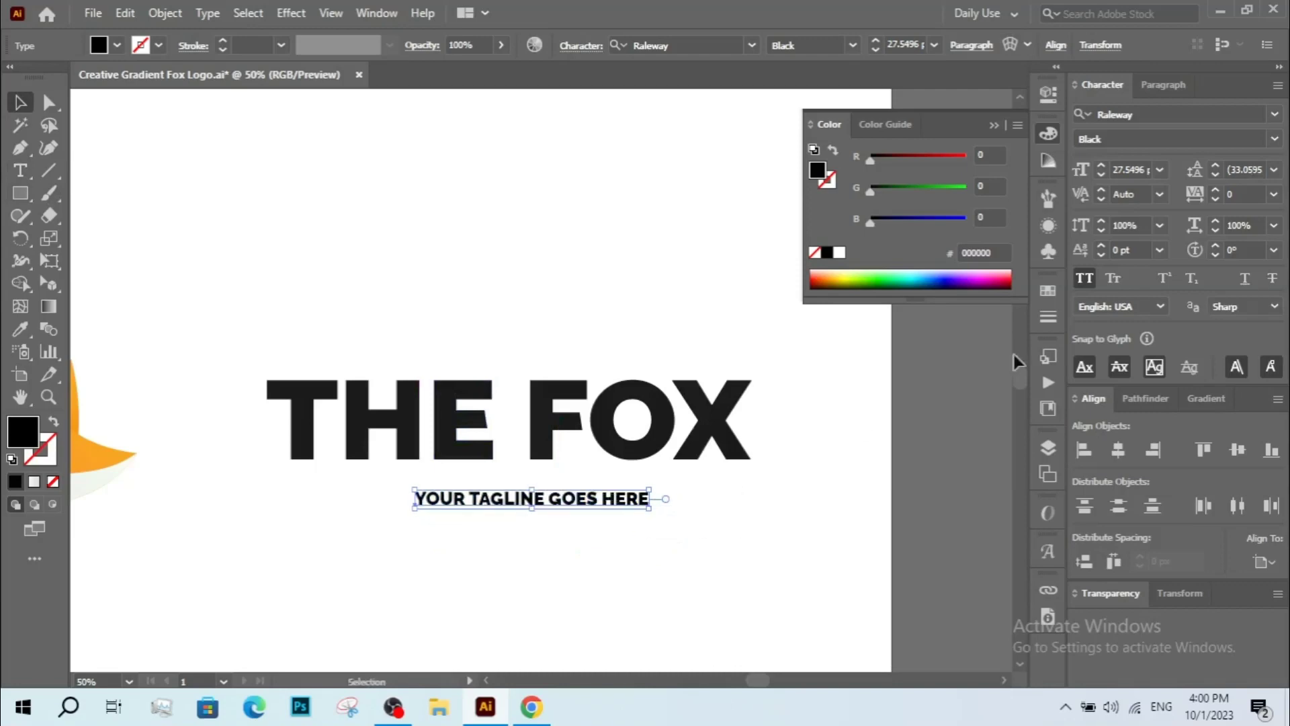
Turn off all caps on the tagline and set its font style to Light.
click(1085, 279)
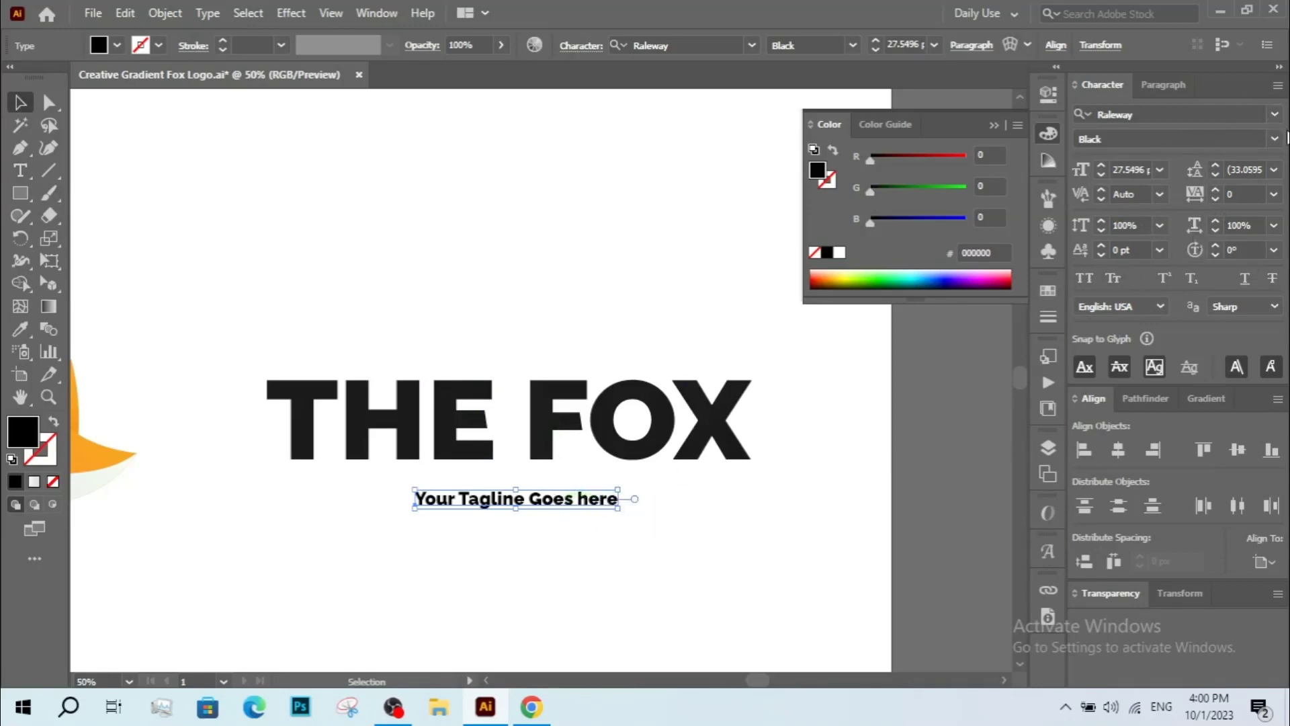
click(1284, 138)
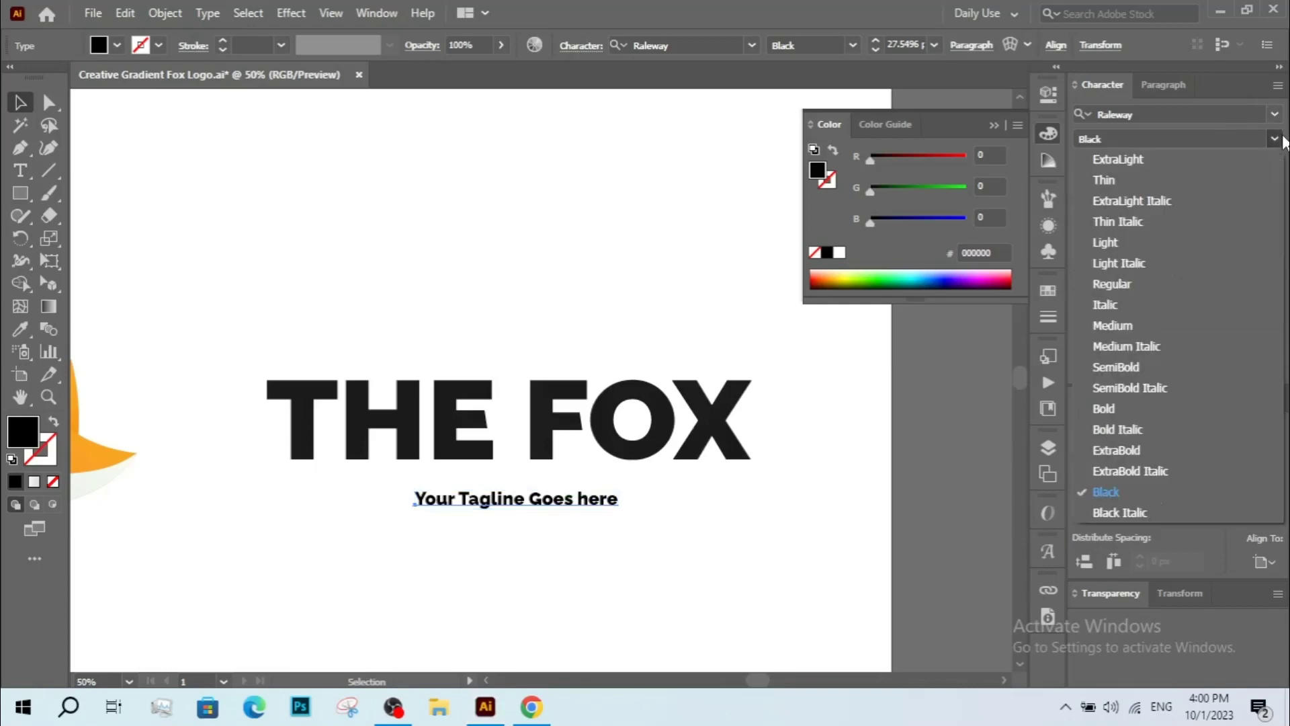
click(1156, 248)
Edit the tagline to read Your Tagline Here.
double_click(538, 499)
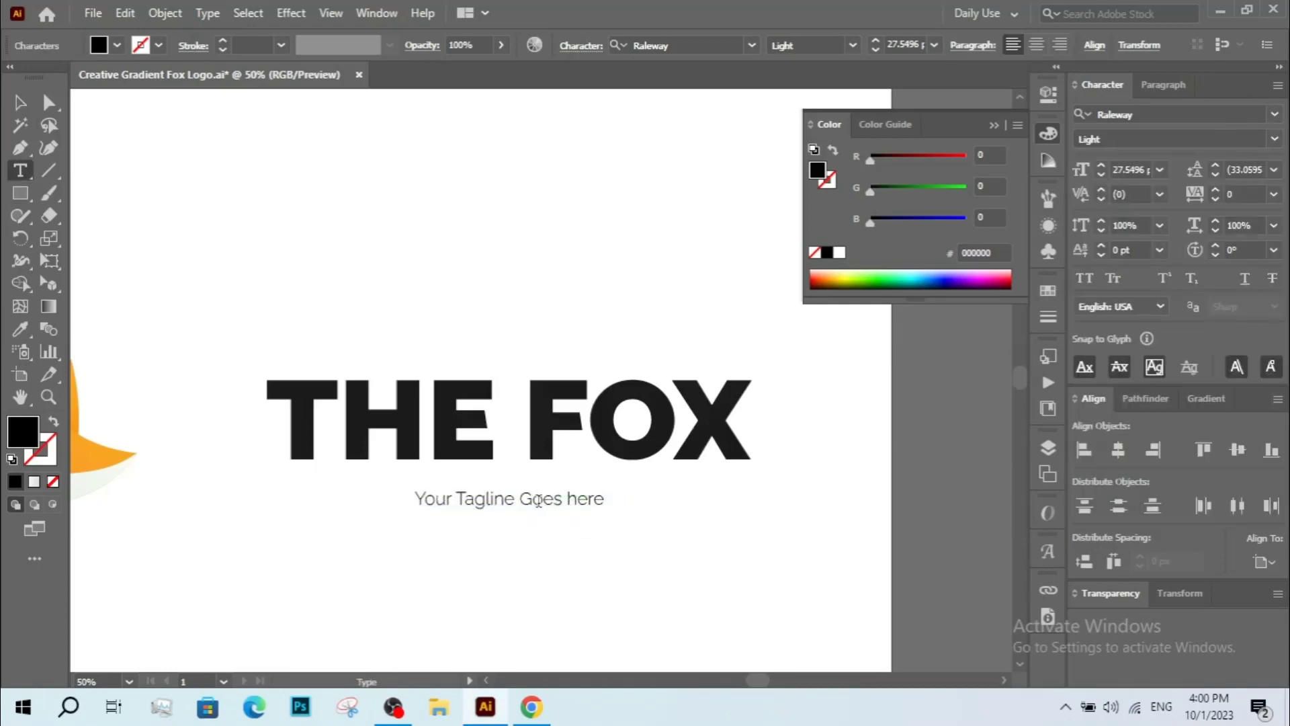
key(ctrl+a)
click(563, 501)
double_click(558, 501)
key(BackSpace)
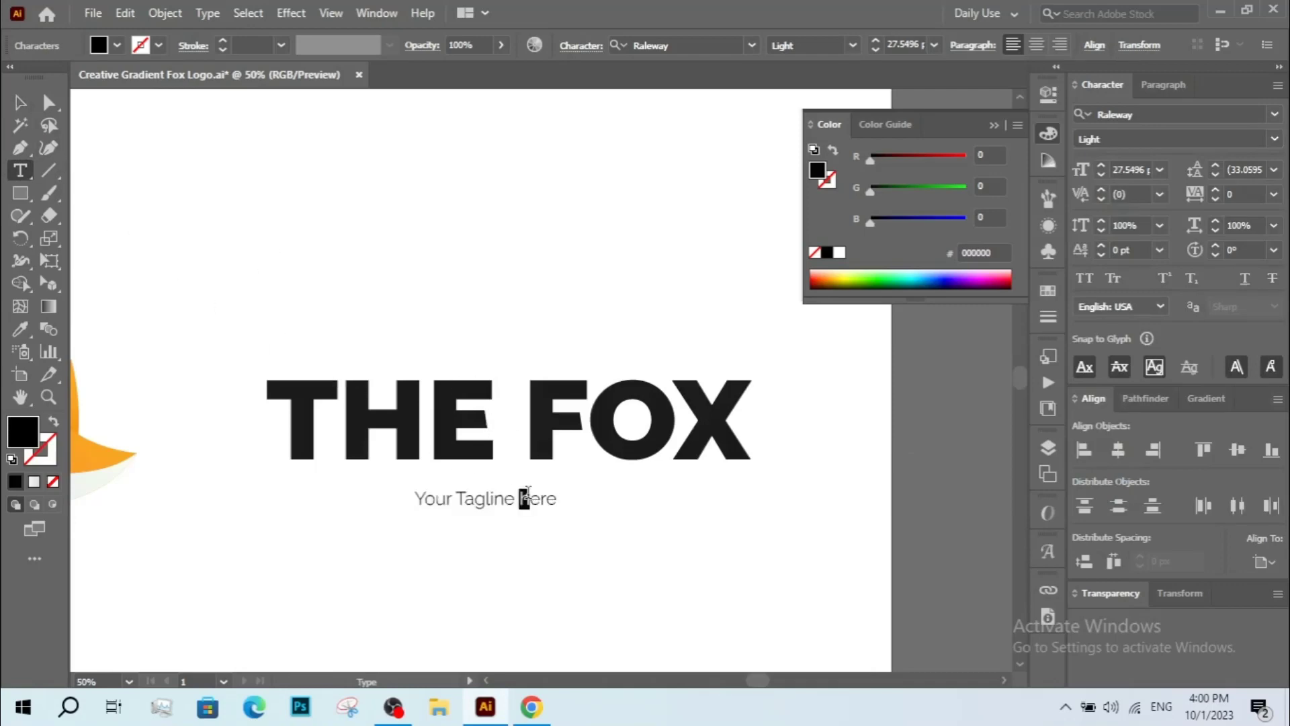
text(H)
click(19, 102)
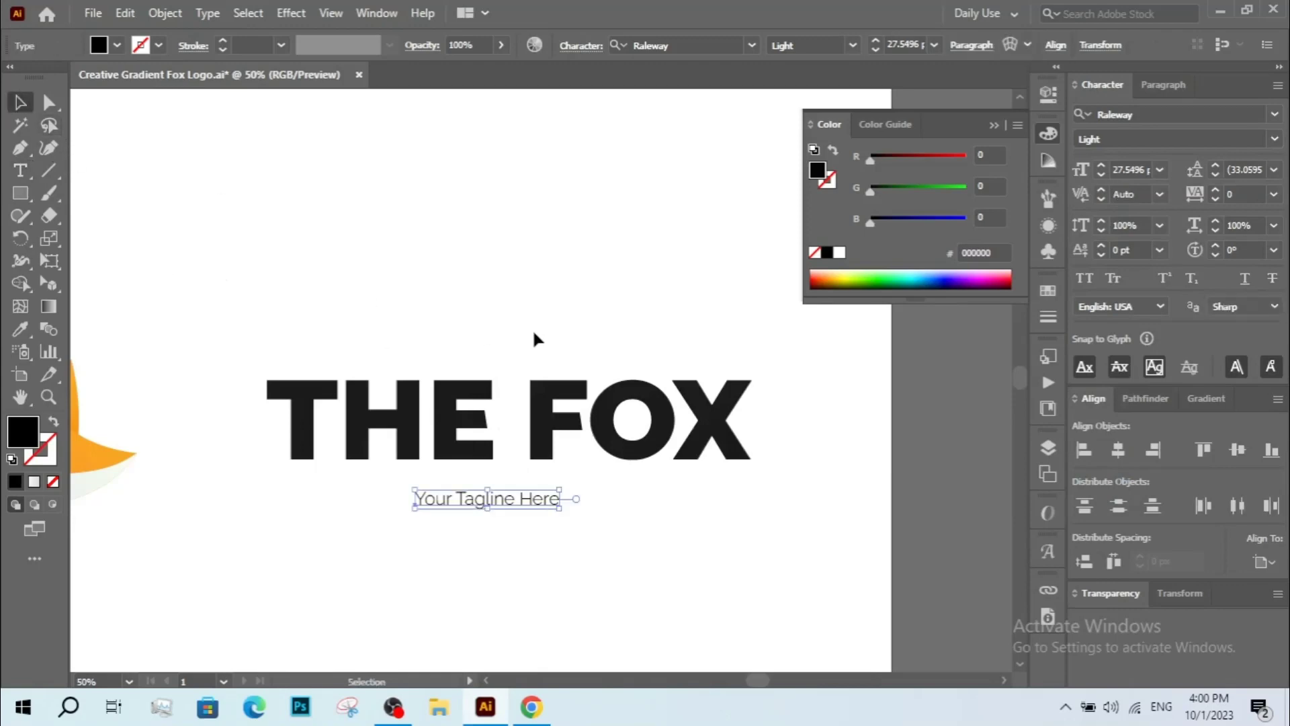
Enlarge the tagline and set its tracking to 190.
click(532, 329)
click(525, 497)
drag(563, 511, 584, 477)
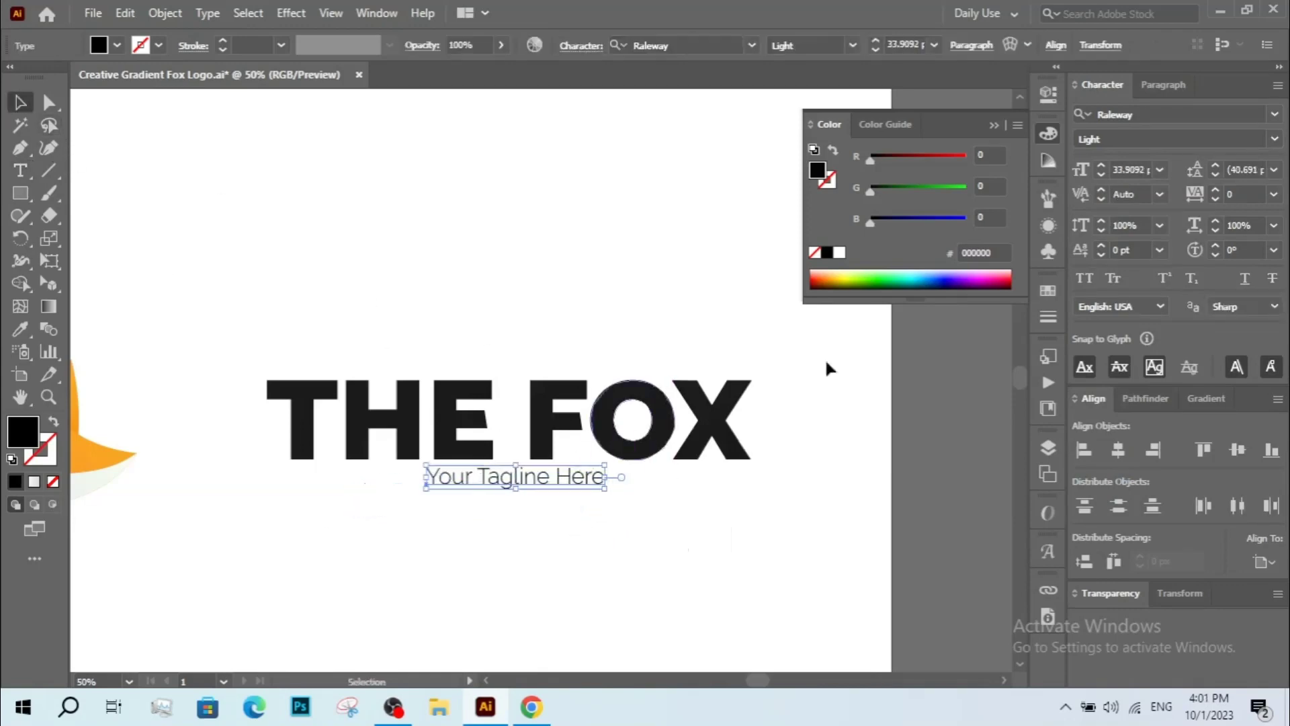
drag(1216, 194, 1216, 194)
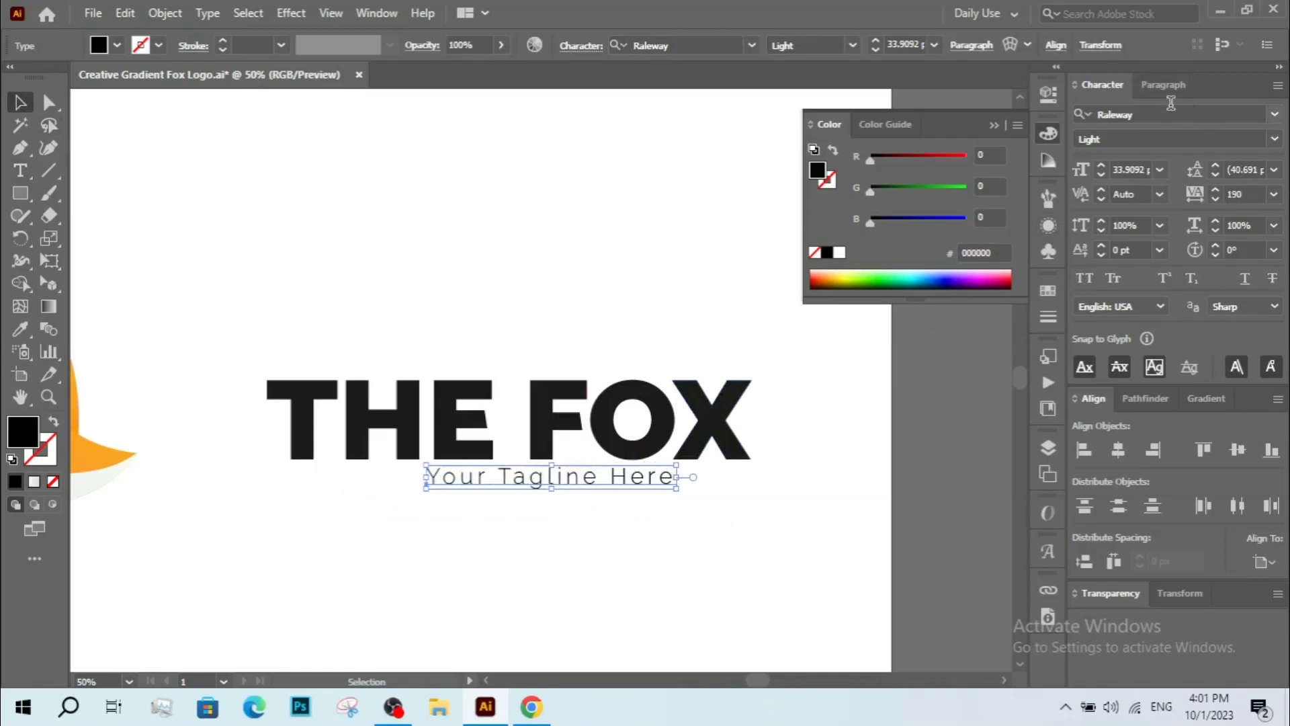
Center the tagline horizontally under the THE FOX title.
click(1170, 107)
click(1167, 84)
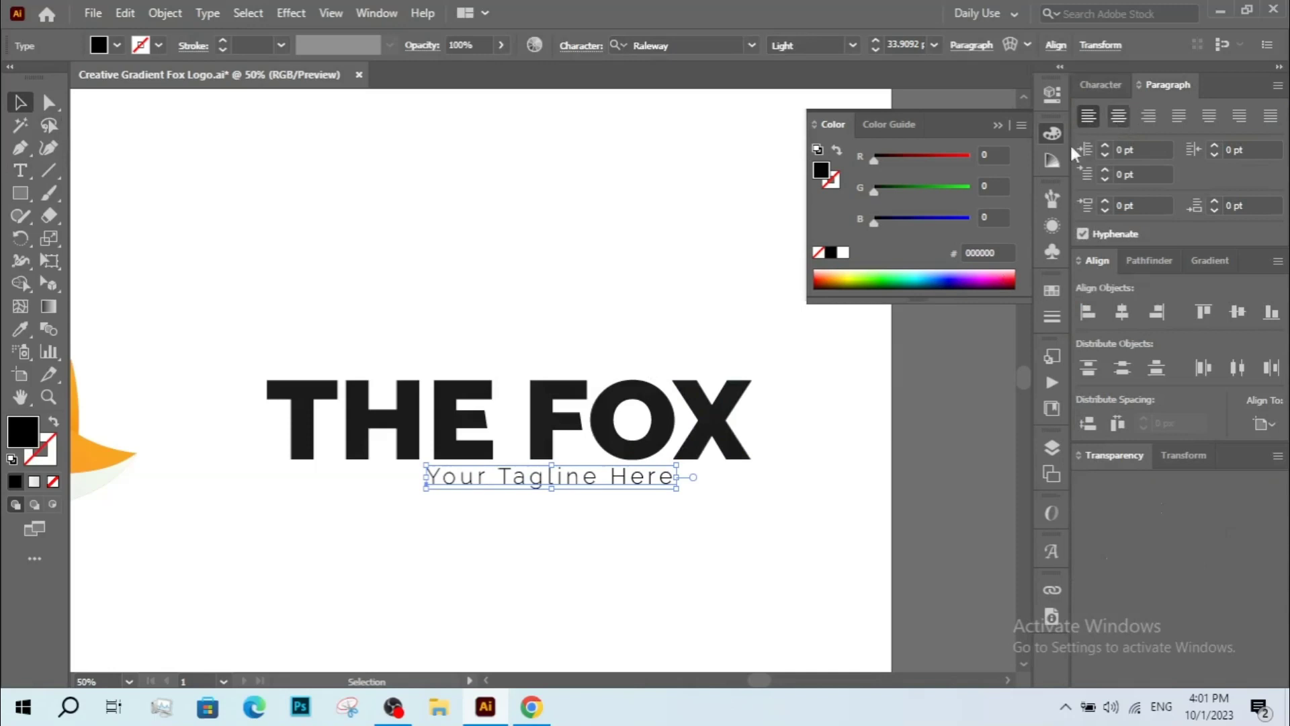
click(752, 381)
drag(482, 472, 530, 476)
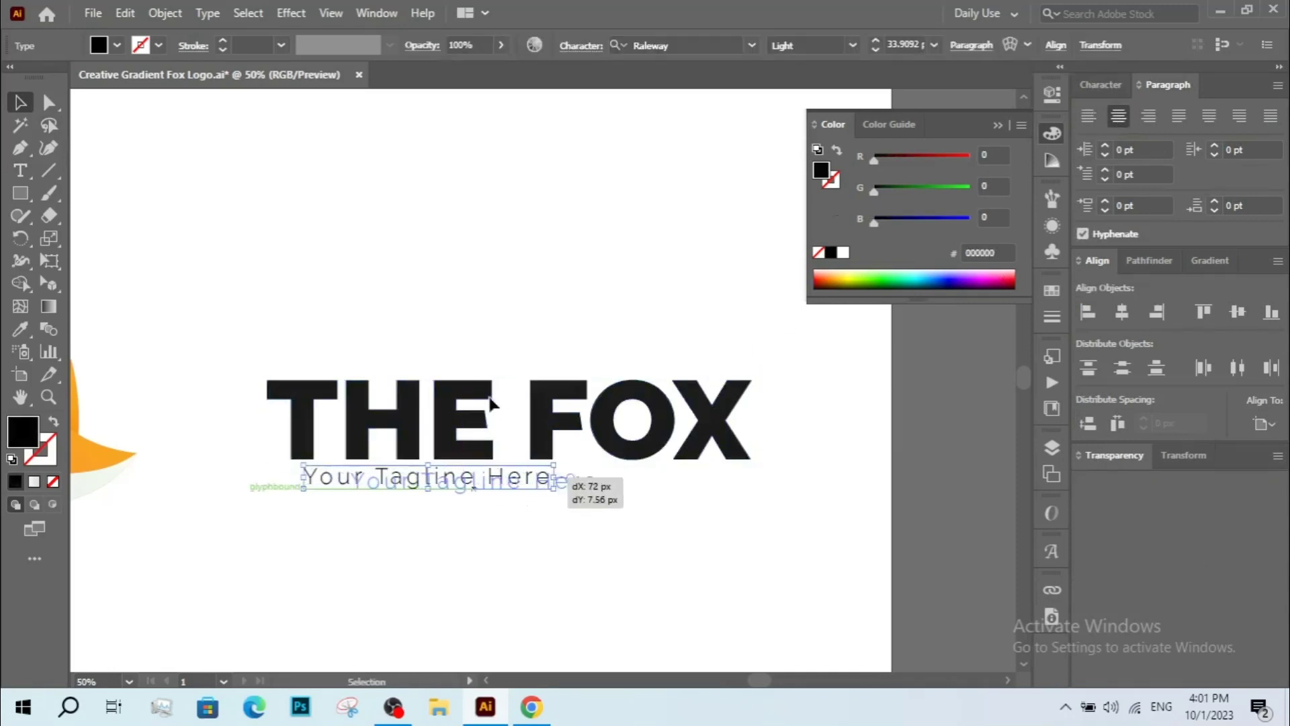
drag(452, 338, 820, 472)
click(1122, 312)
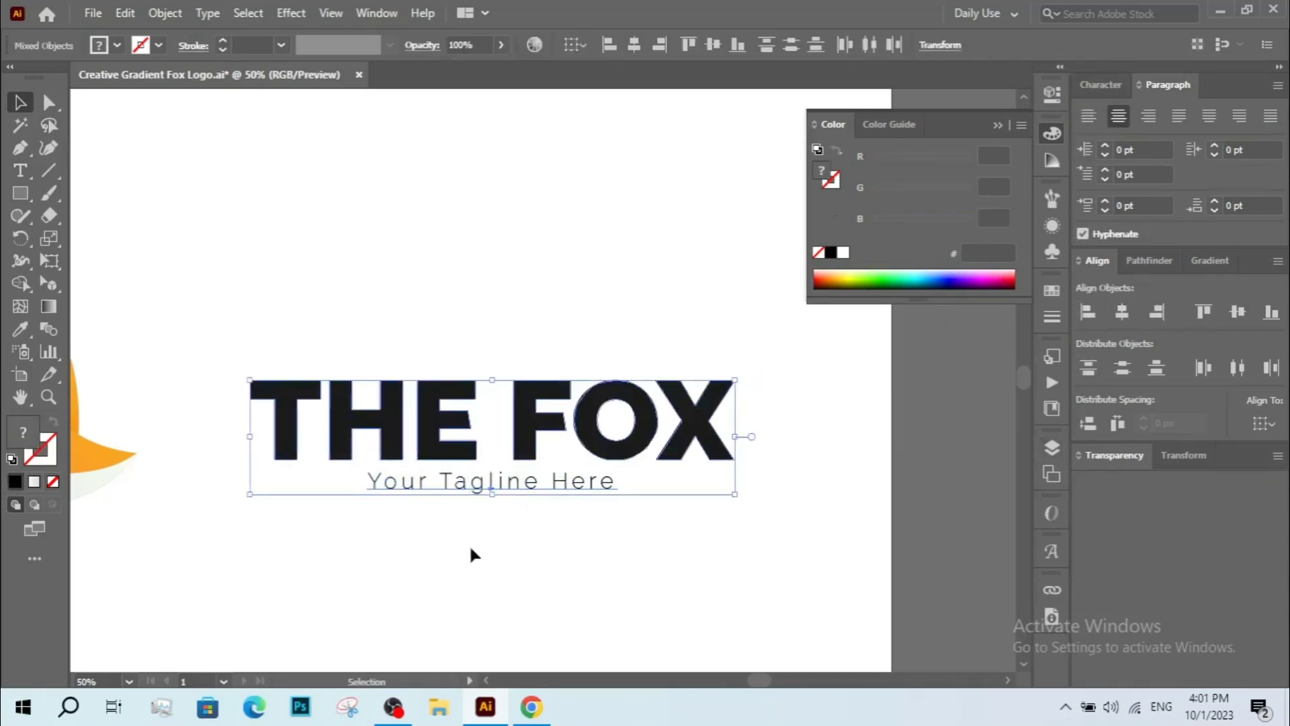
Scale the tagline larger, to about 44 pt.
click(469, 543)
click(519, 488)
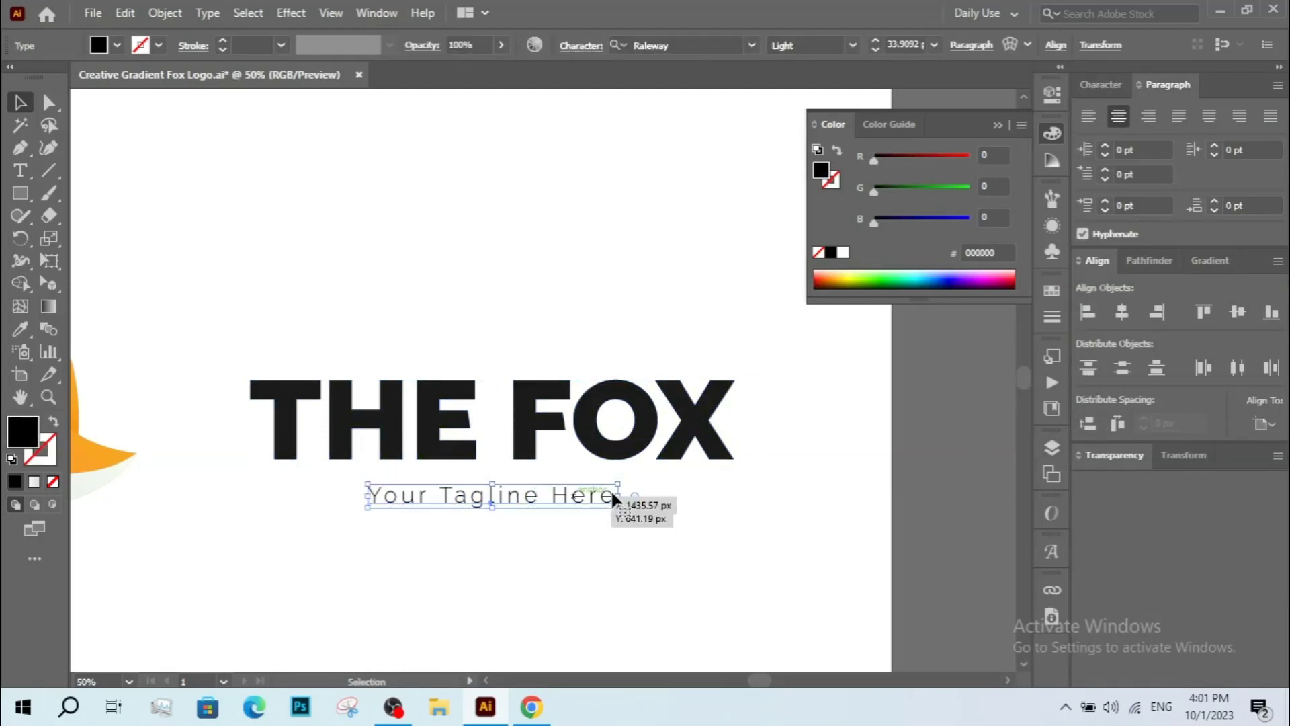
drag(613, 492, 769, 534)
click(703, 524)
key(z)
alt+click(674, 452)
key(v)
drag(635, 559, 627, 572)
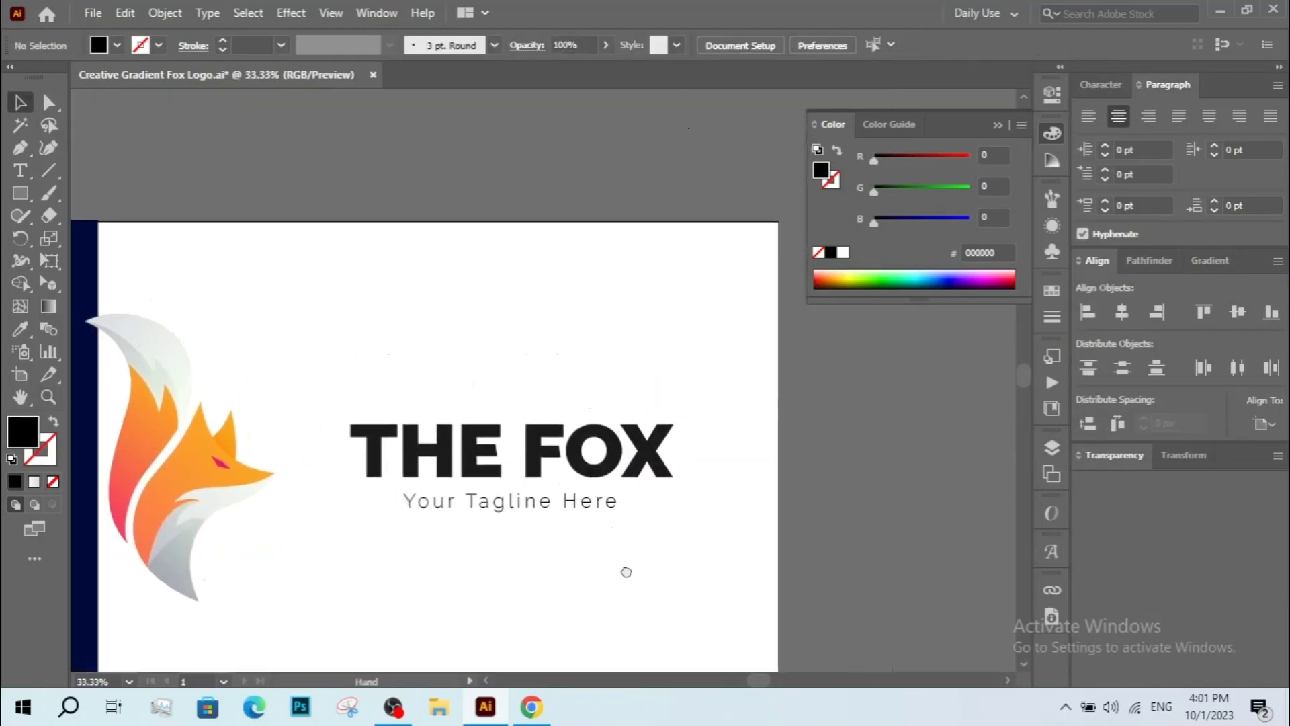
Increase the tagline's tracking to 200.
click(568, 507)
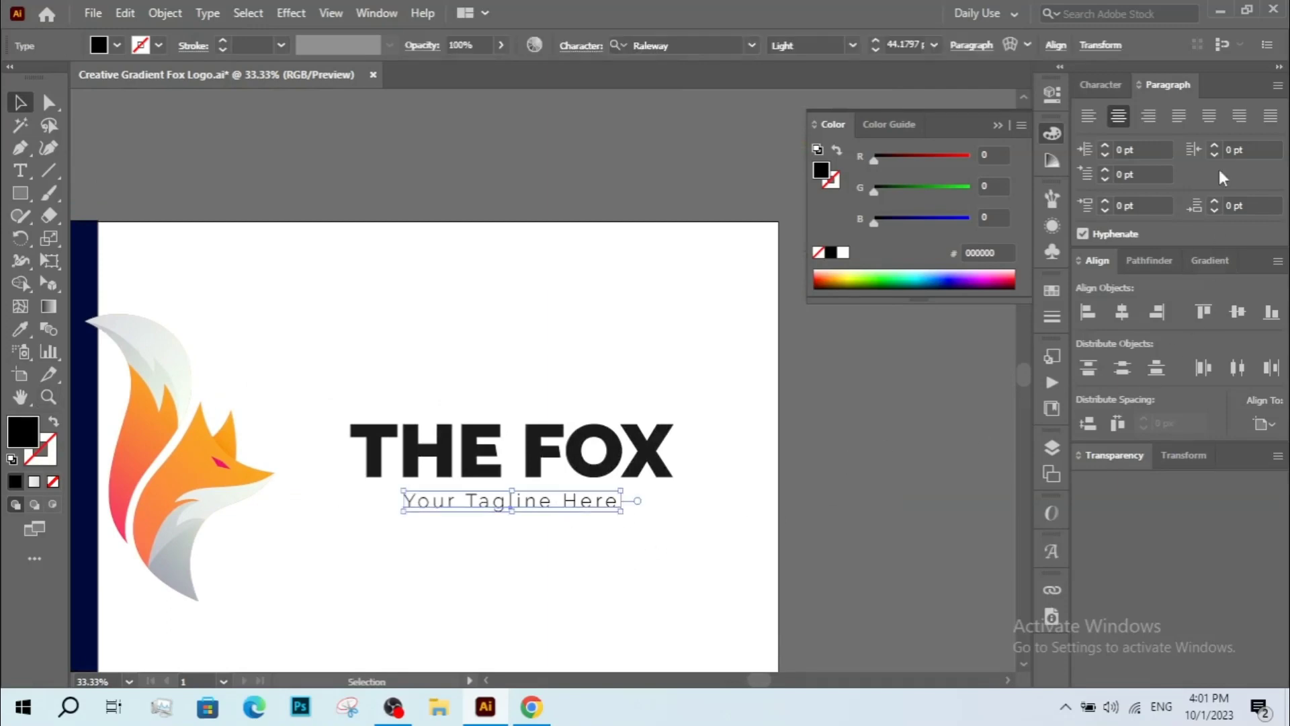
click(1100, 84)
click(1218, 191)
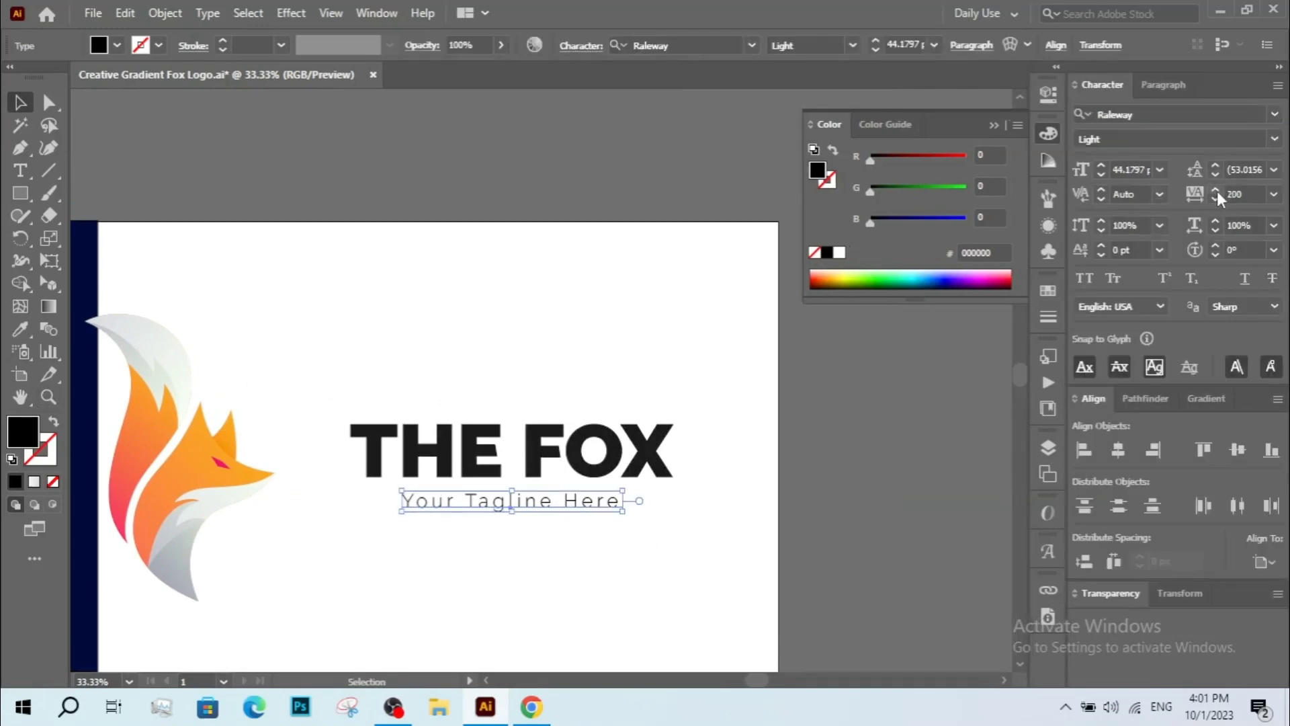
click(636, 399)
scroll(559, 384, down, 1)
scroll(555, 497, down, 1)
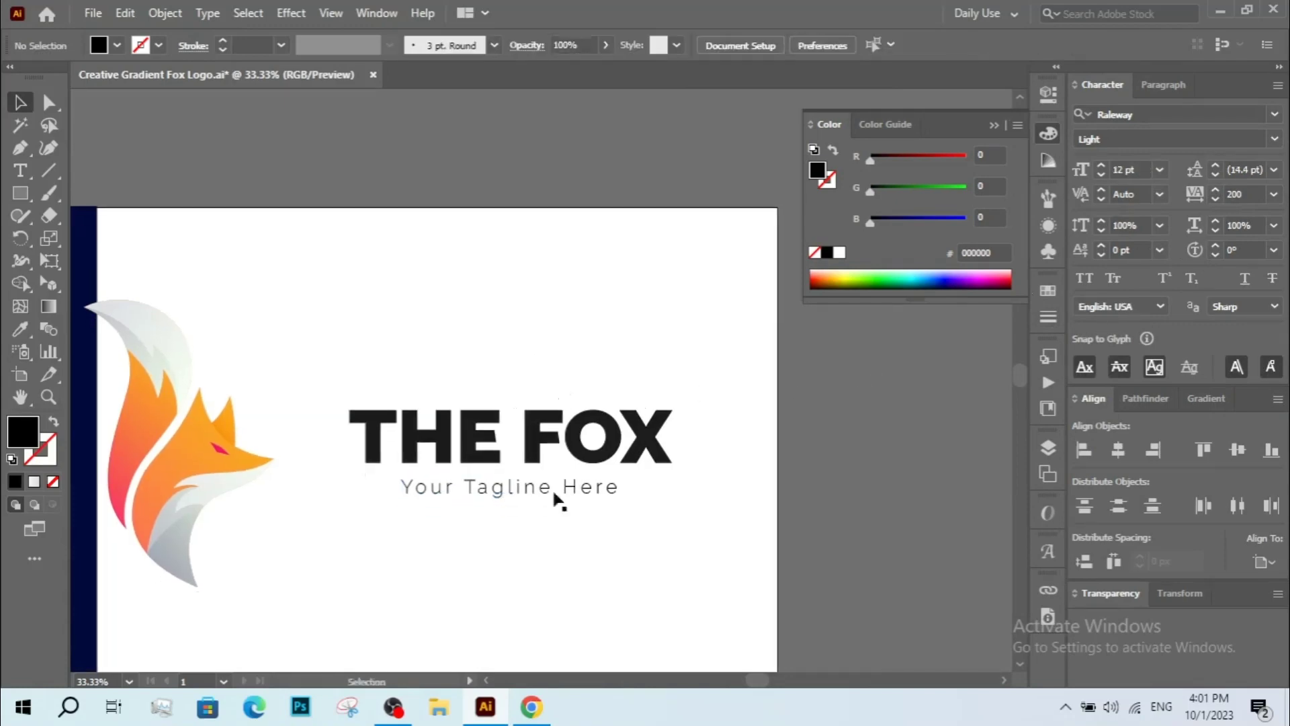
Re-center the tagline horizontally under the title.
drag(426, 519, 517, 402)
click(518, 496)
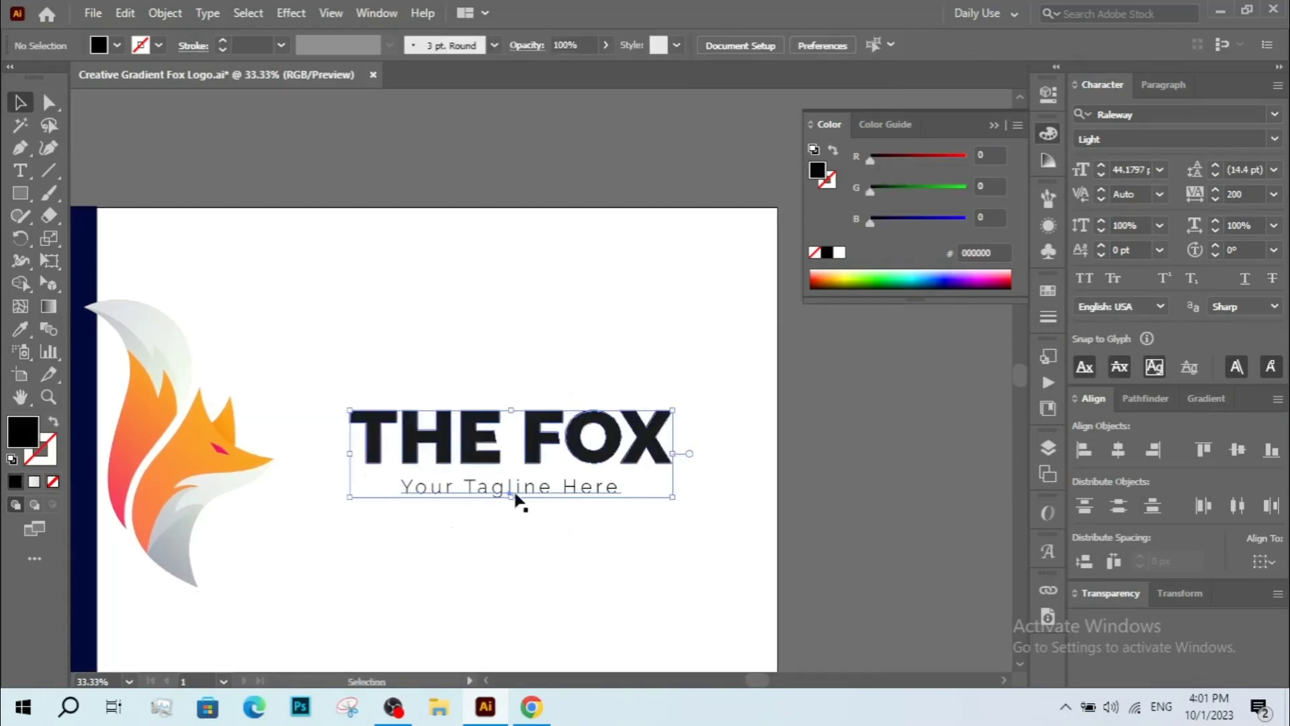
drag(514, 485, 516, 486)
scroll(556, 457, up, 2)
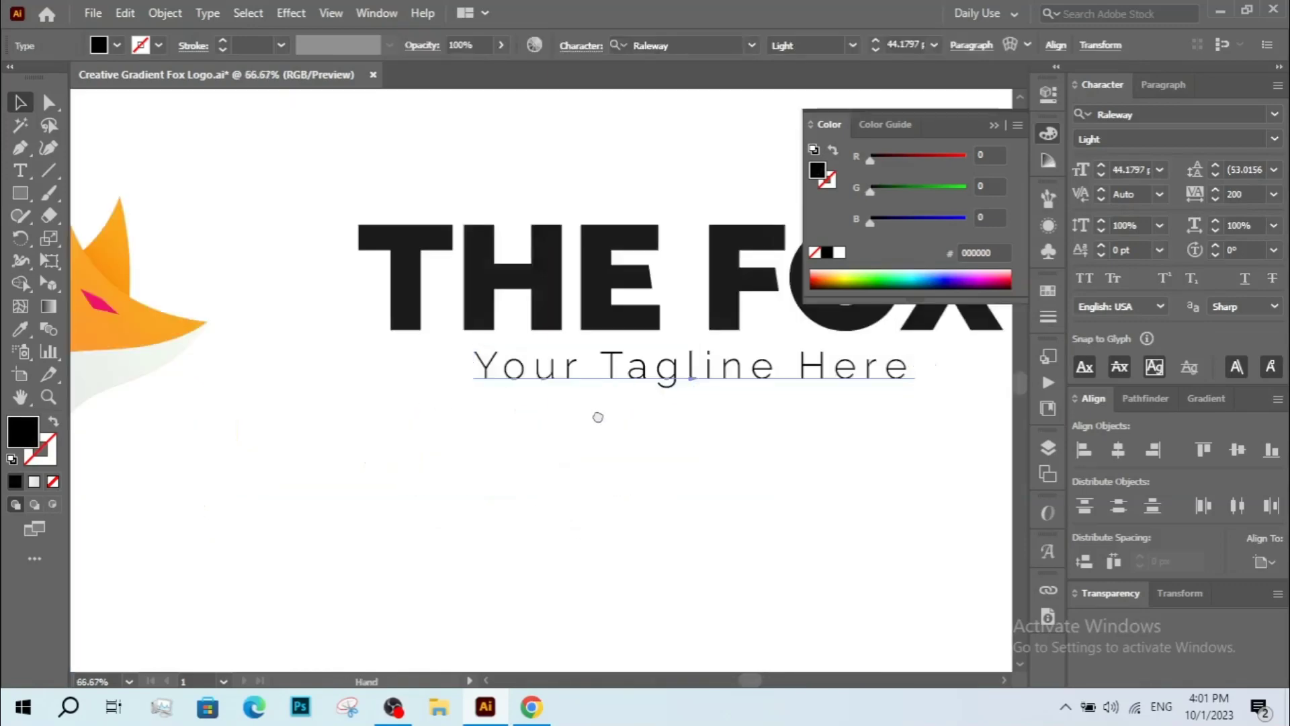
drag(597, 418, 501, 495)
drag(556, 277, 696, 563)
click(1109, 455)
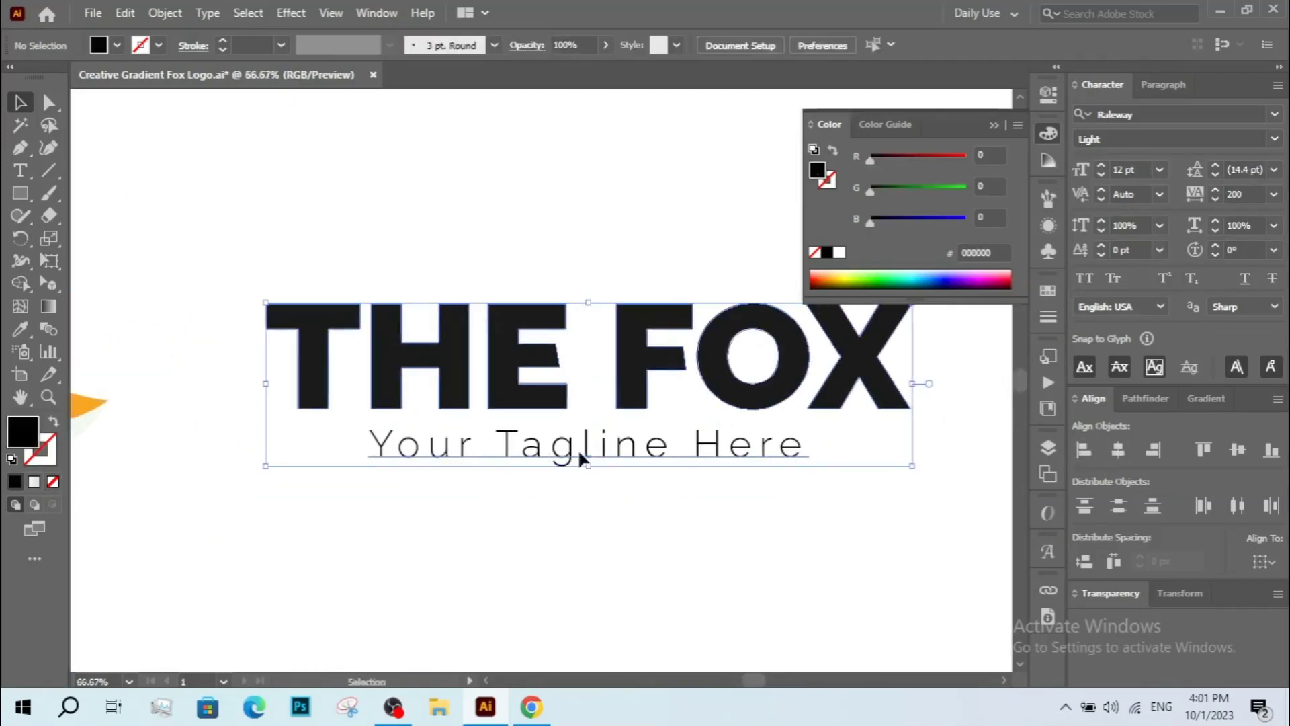
Group the THE FOX title and the tagline together.
click(578, 449)
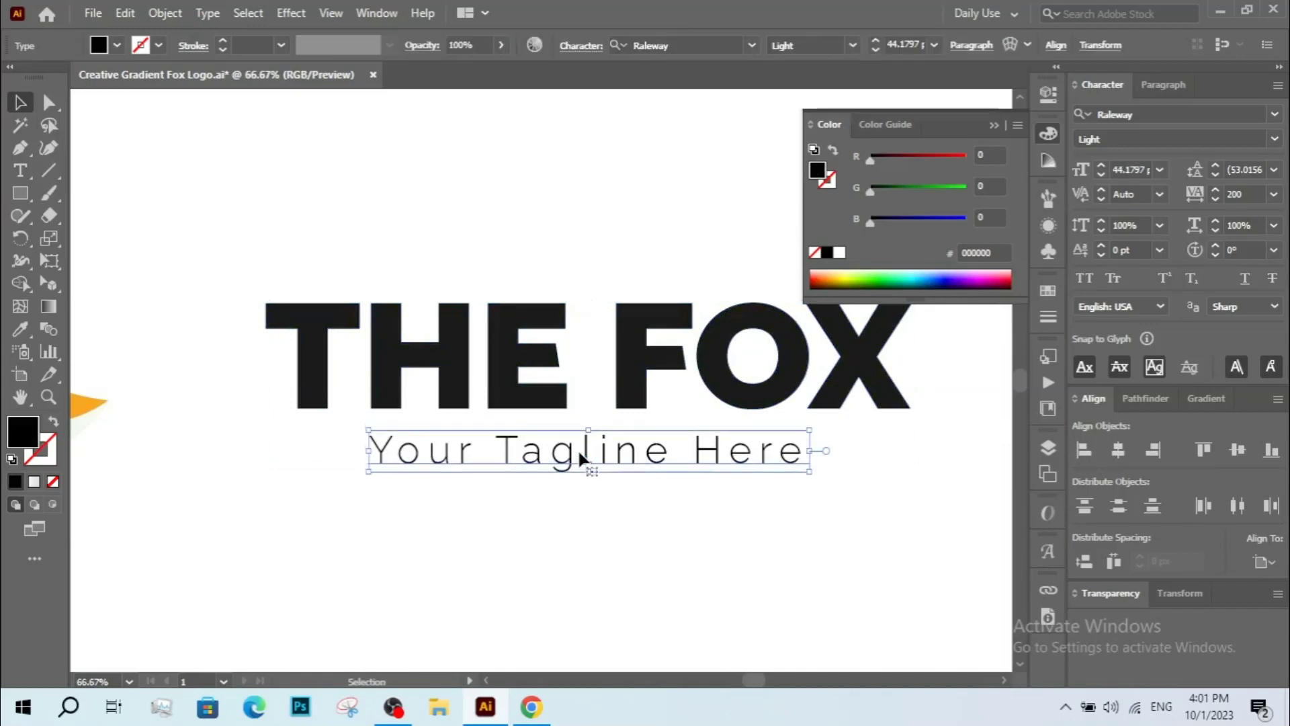
drag(638, 507, 591, 321)
right_click(592, 329)
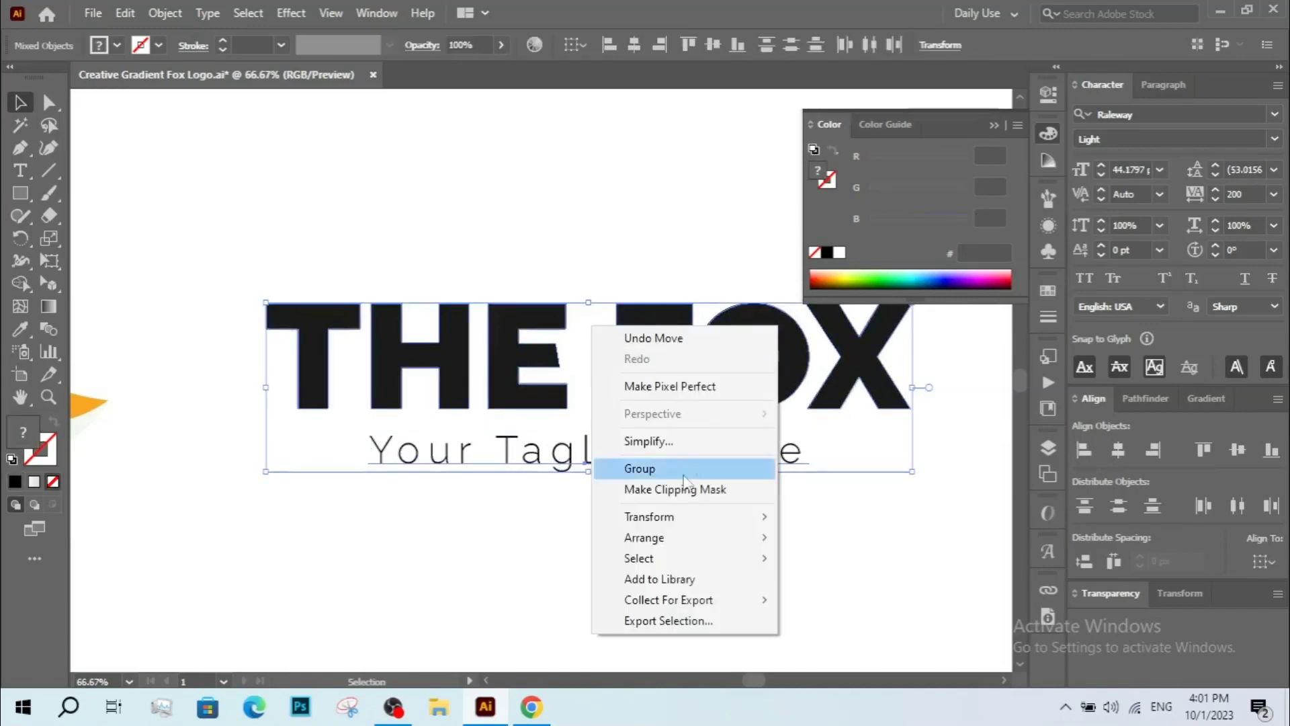
click(662, 468)
Move the wordmark group to the lower part of the artboard and place the large fox icon above it.
scroll(576, 476, down, 3)
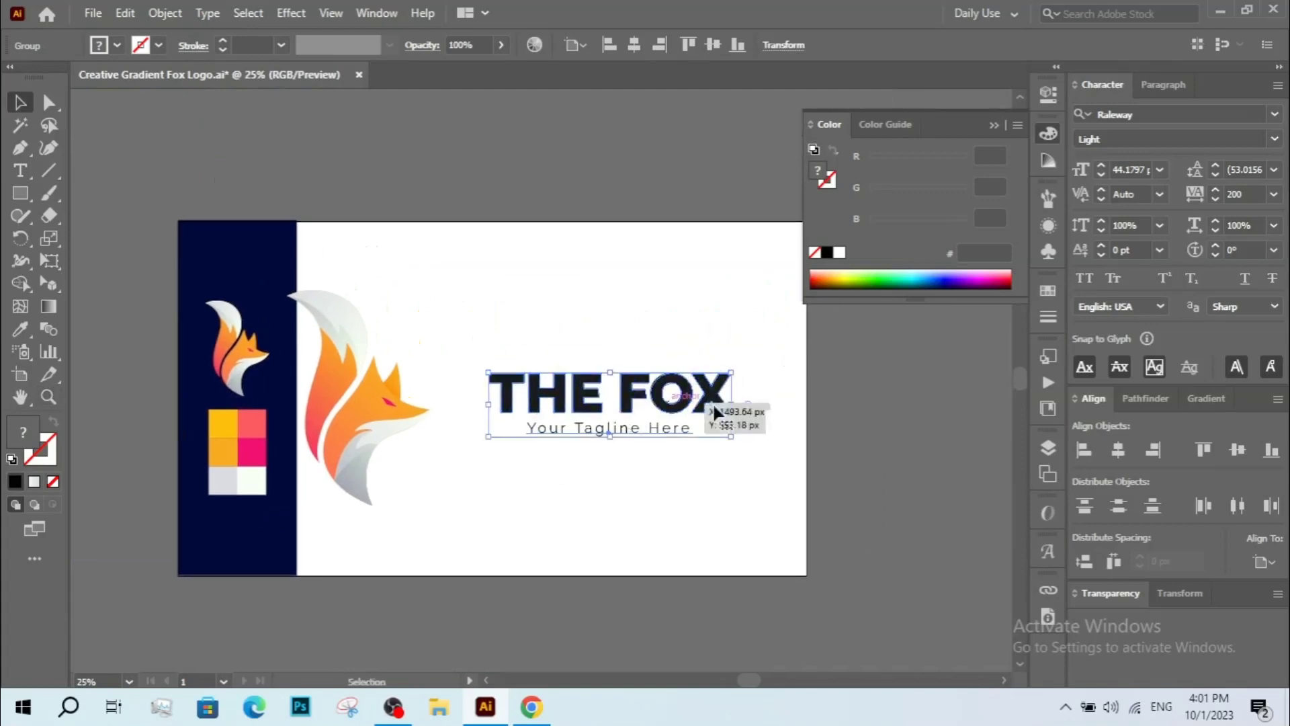
drag(713, 402, 626, 515)
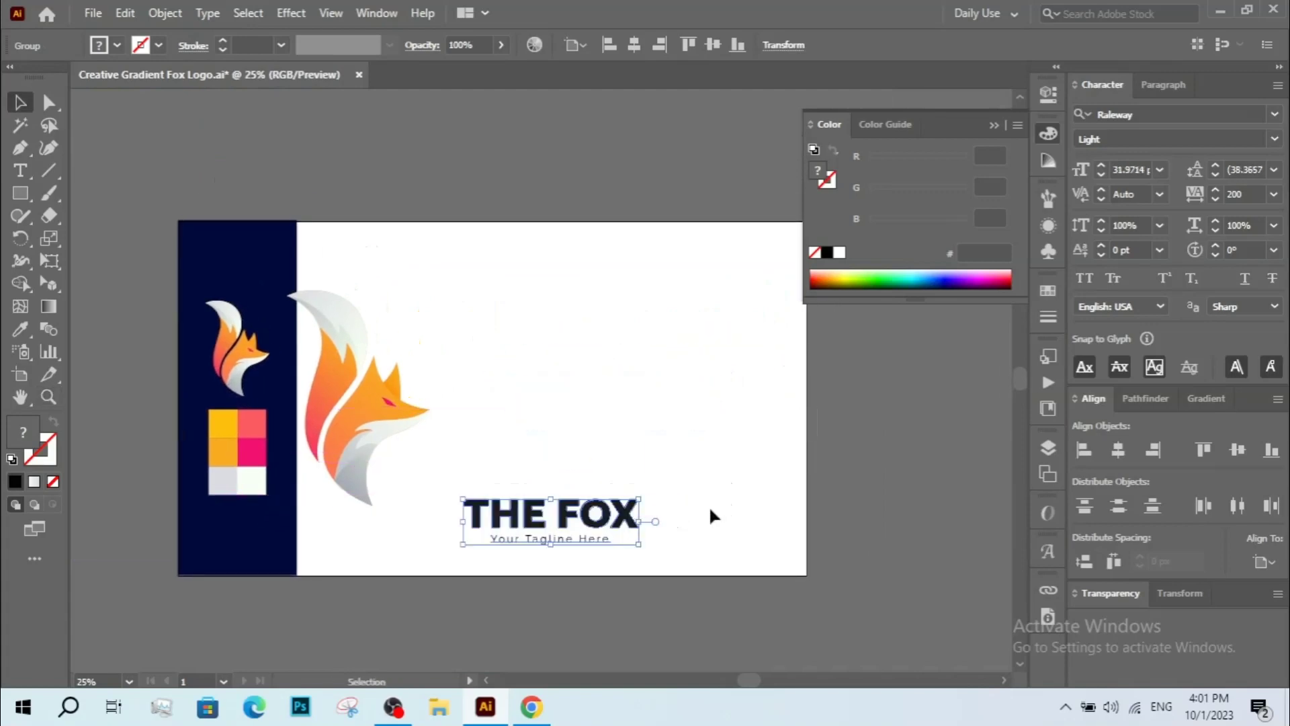
click(711, 518)
drag(389, 427, 558, 389)
Scale the fox icon down and center it horizontally over the wordmark.
click(518, 316)
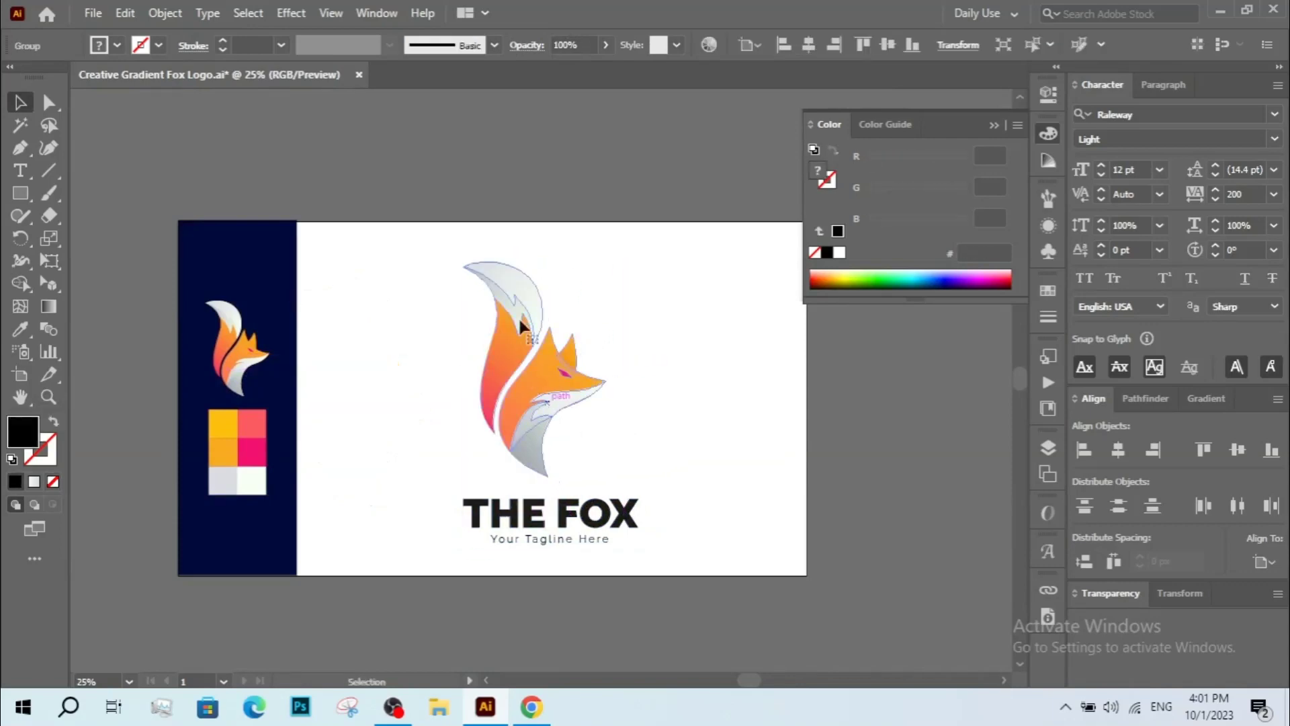
drag(527, 261, 534, 342)
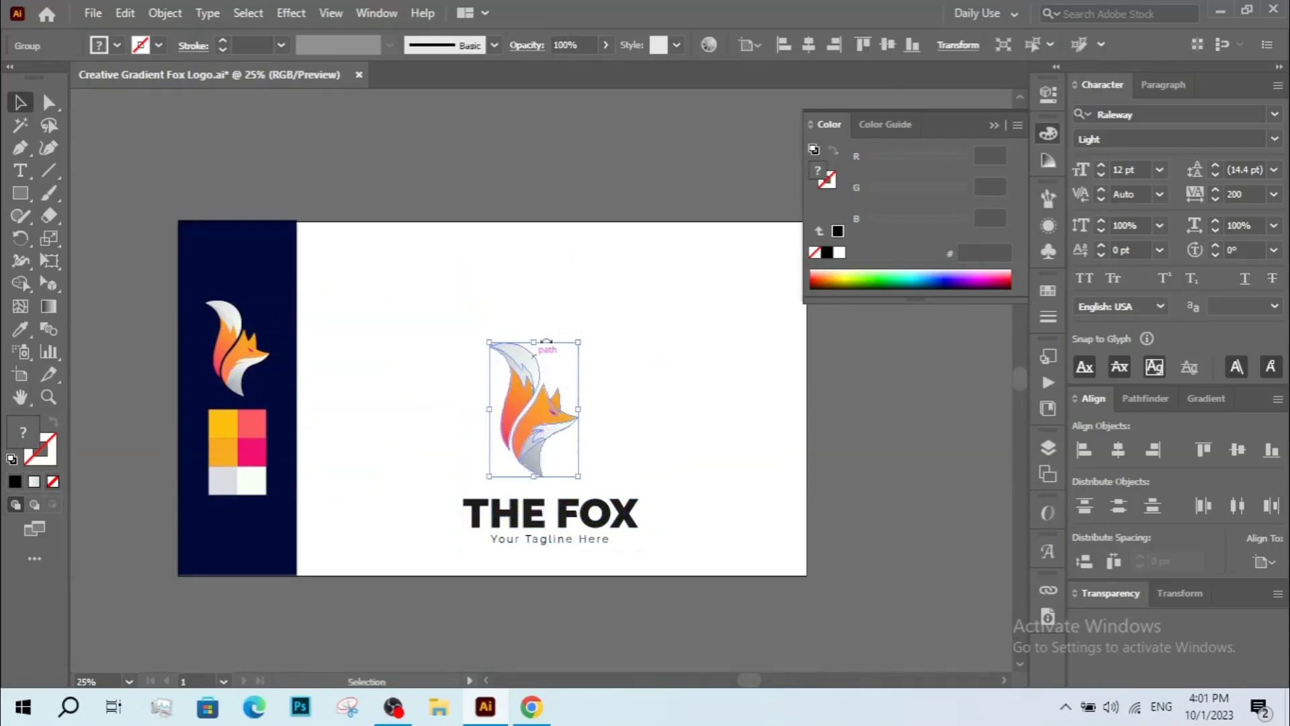
click(433, 317)
drag(668, 535, 669, 535)
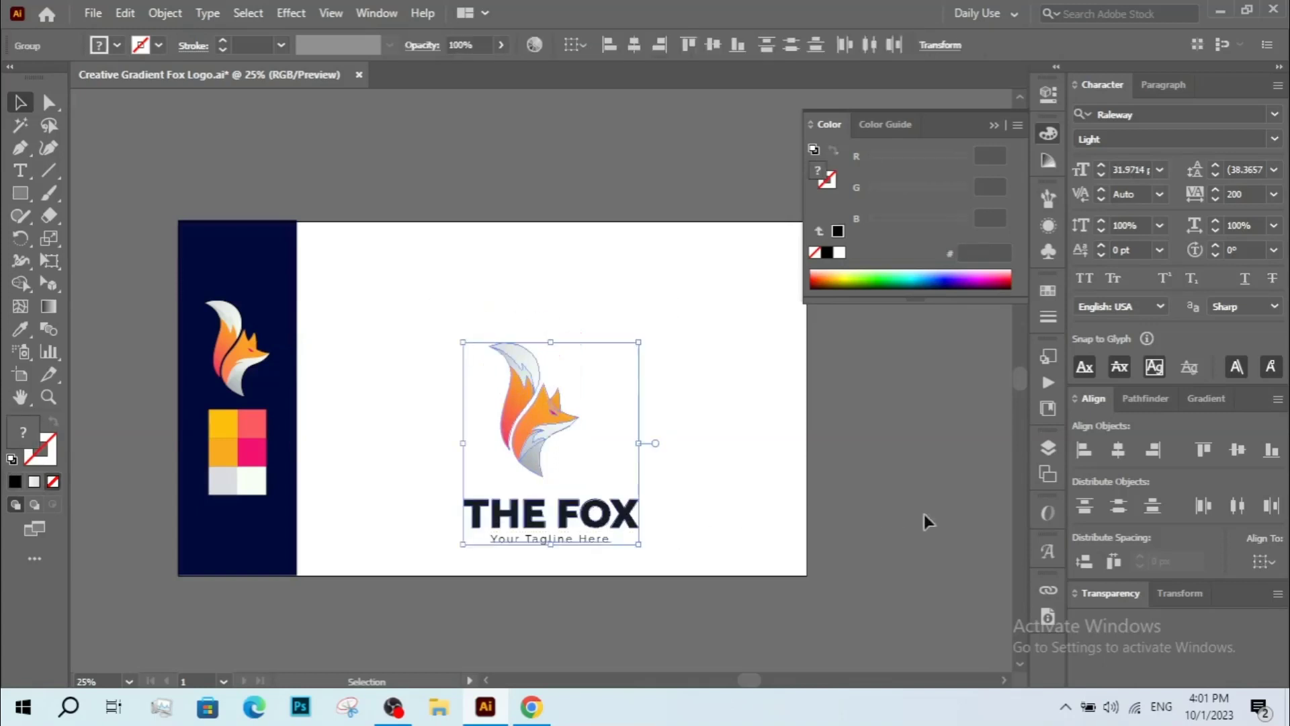
click(1118, 451)
Group the fox icon with the wordmark into one logo and duplicate the logo to the right.
click(762, 558)
drag(437, 338, 678, 548)
click(498, 381)
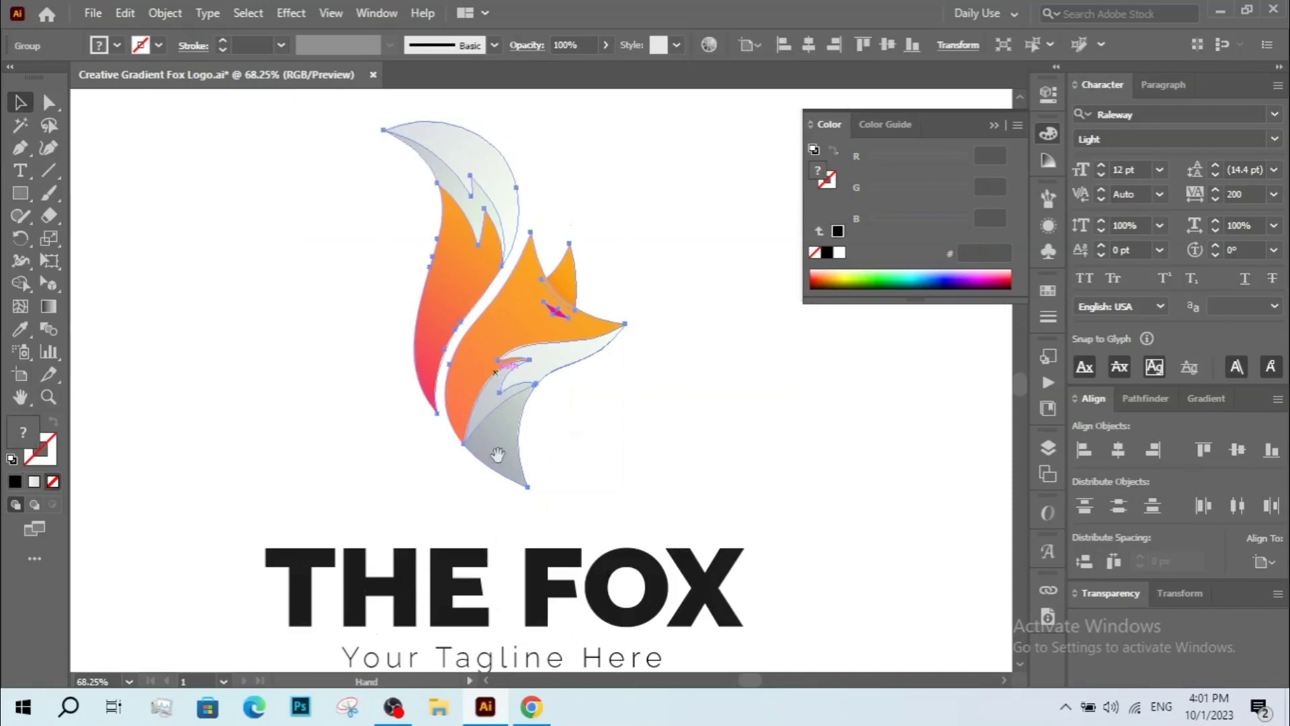
drag(495, 455, 400, 435)
alt+click(489, 383)
alt+click(488, 383)
drag(529, 323, 482, 542)
alt+click(538, 461)
alt+click(537, 462)
right_click(506, 424)
click(577, 238)
drag(543, 394, 361, 322)
drag(426, 349, 608, 351)
Isolate the duplicated logo and move its wordmark to the right of the fox icon.
right_click(607, 350)
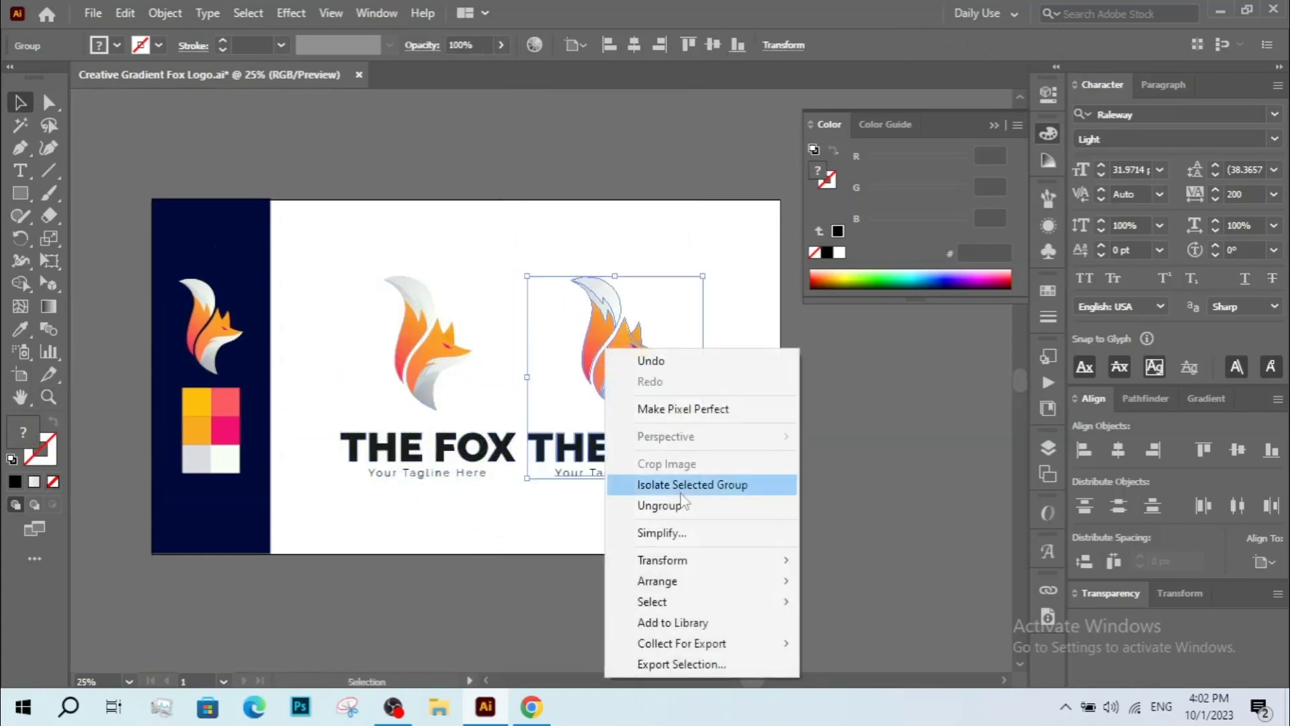
right_click(622, 333)
right_click(623, 334)
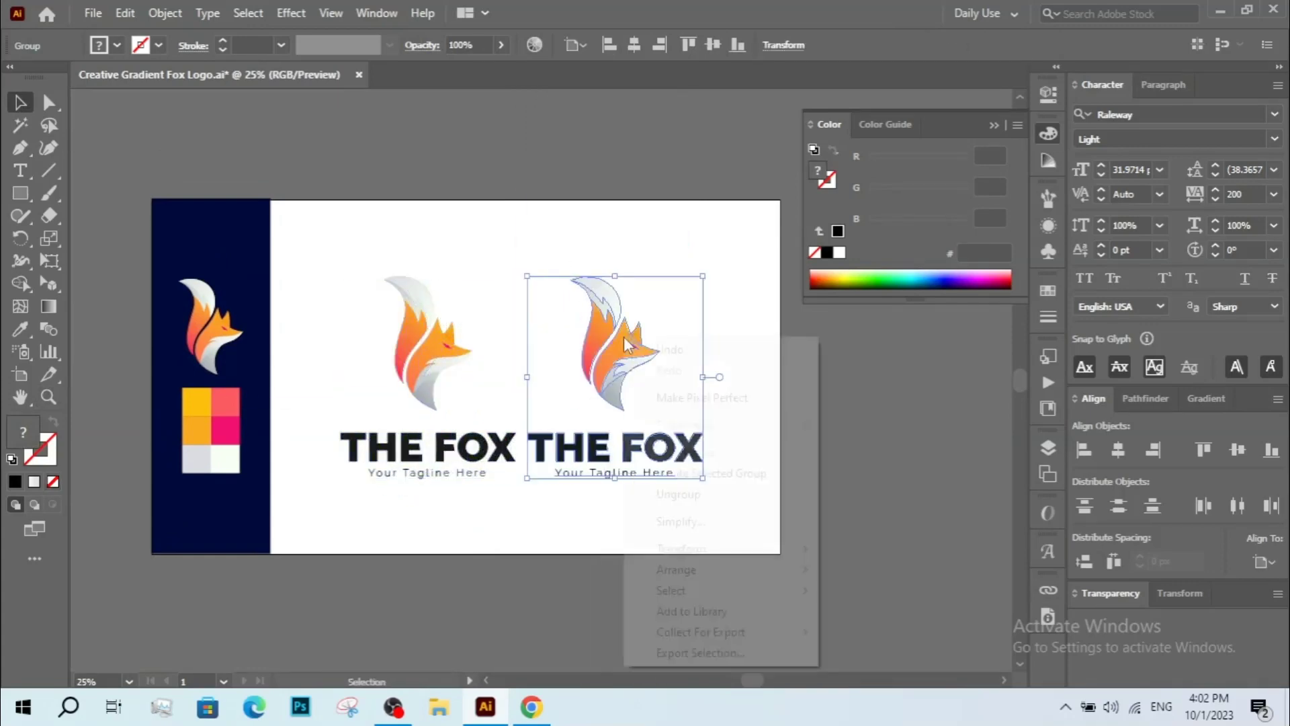
click(699, 476)
drag(622, 458, 784, 348)
double_click(784, 348)
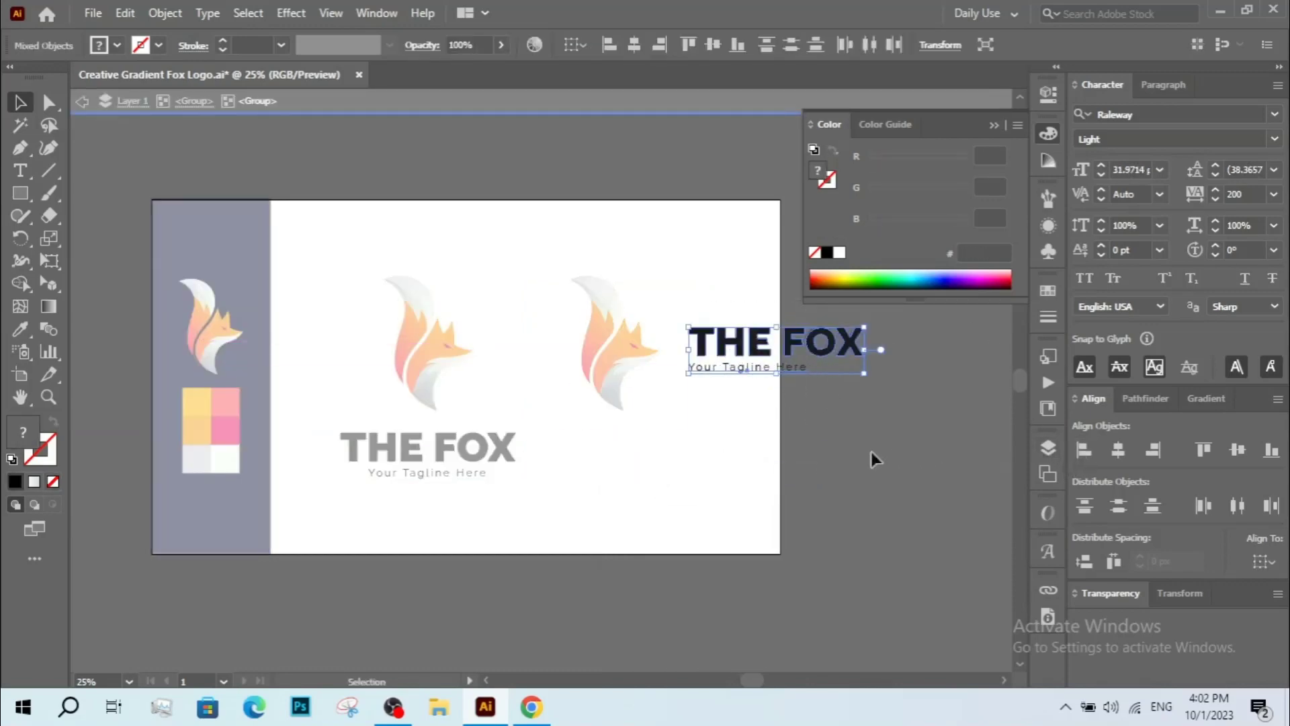
click(692, 386)
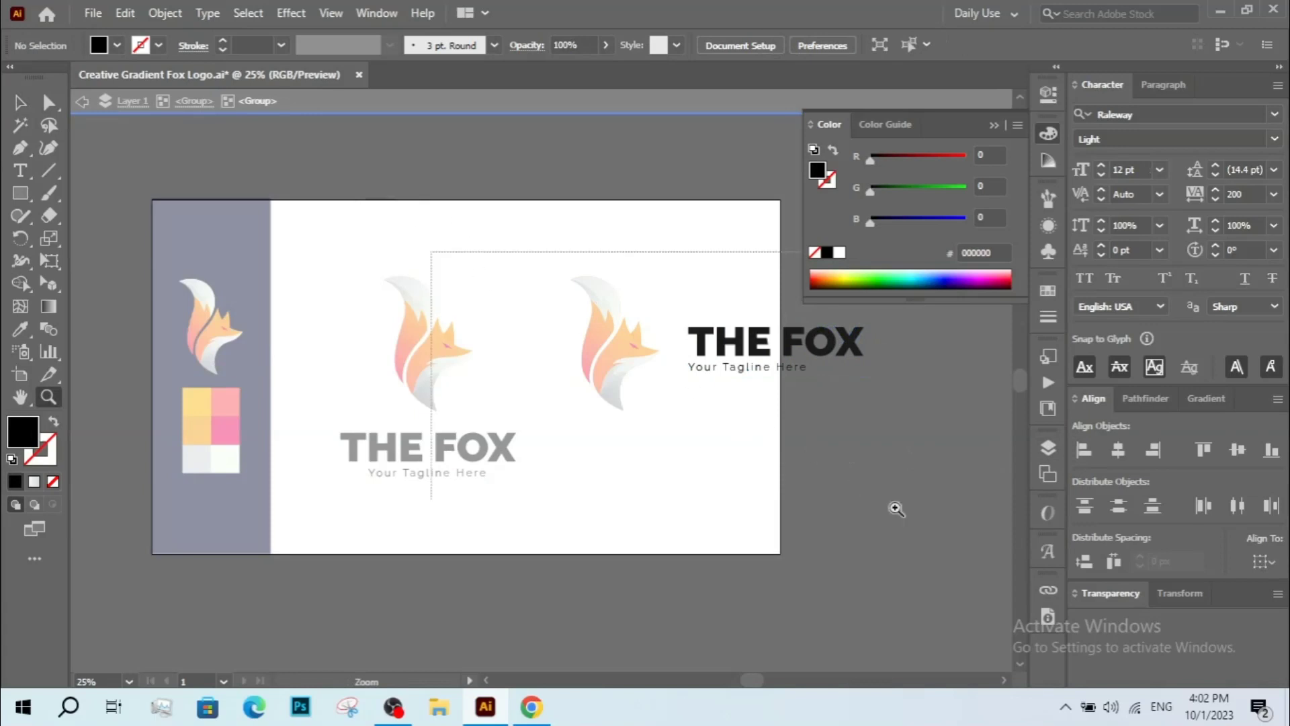
drag(896, 509, 916, 511)
key(space)
click(657, 353)
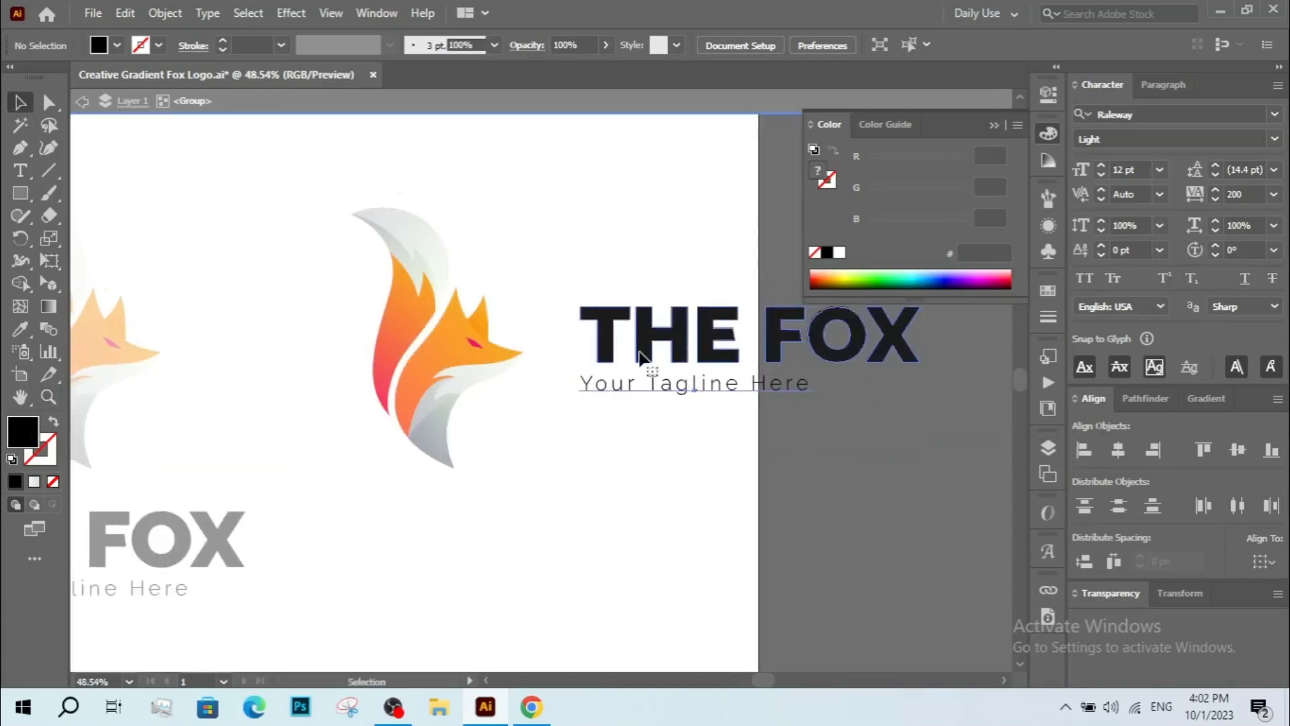
Center the fox and wordmark vertically on each other and move the fox in beside the wordmark.
click(469, 355)
drag(437, 468, 440, 449)
drag(793, 476, 796, 478)
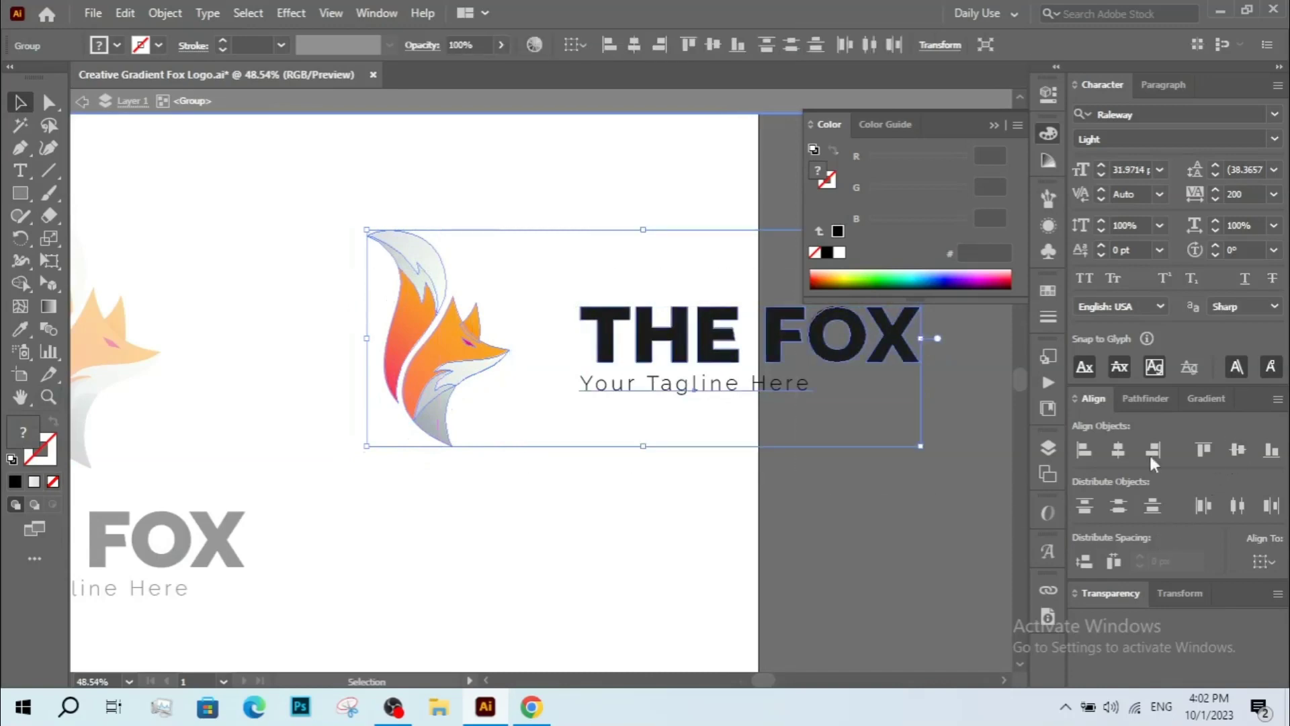
click(1238, 450)
click(567, 353)
drag(454, 375, 496, 375)
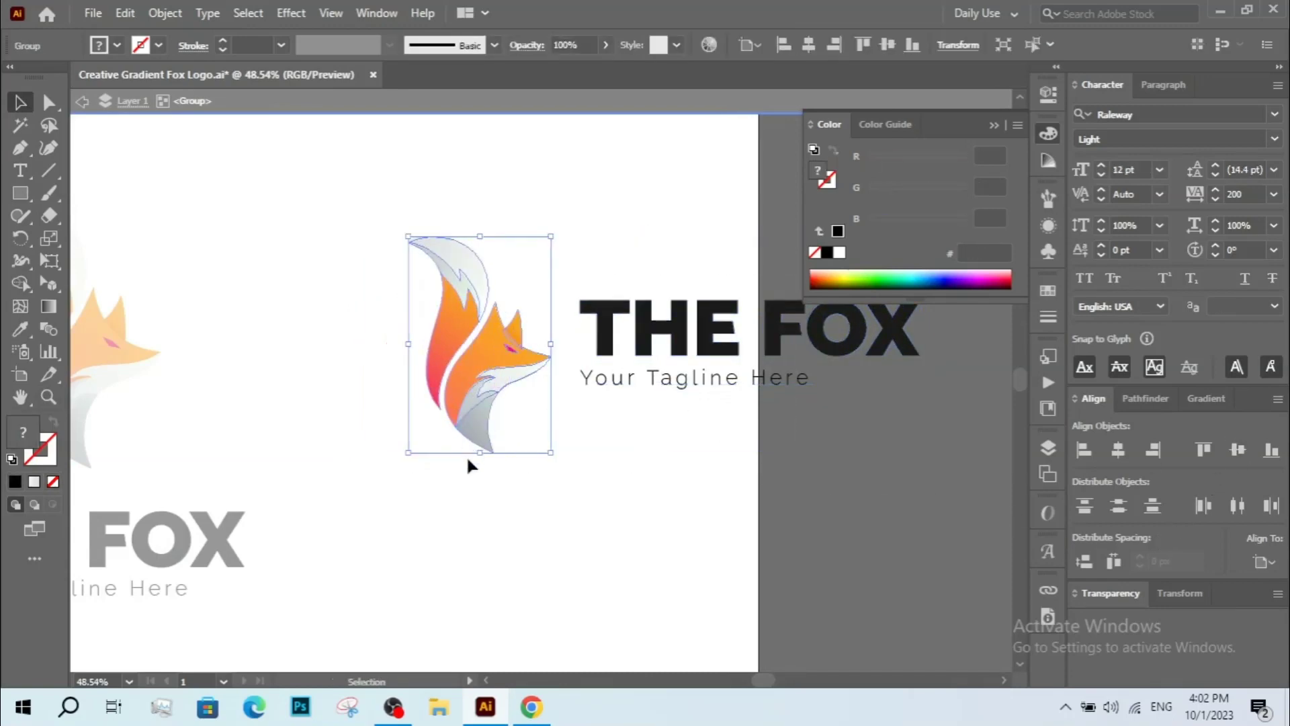
drag(484, 453, 614, 391)
drag(428, 314, 400, 314)
click(587, 453)
key(z)
alt+click(594, 392)
alt+click(593, 392)
drag(572, 373, 566, 429)
key(v)
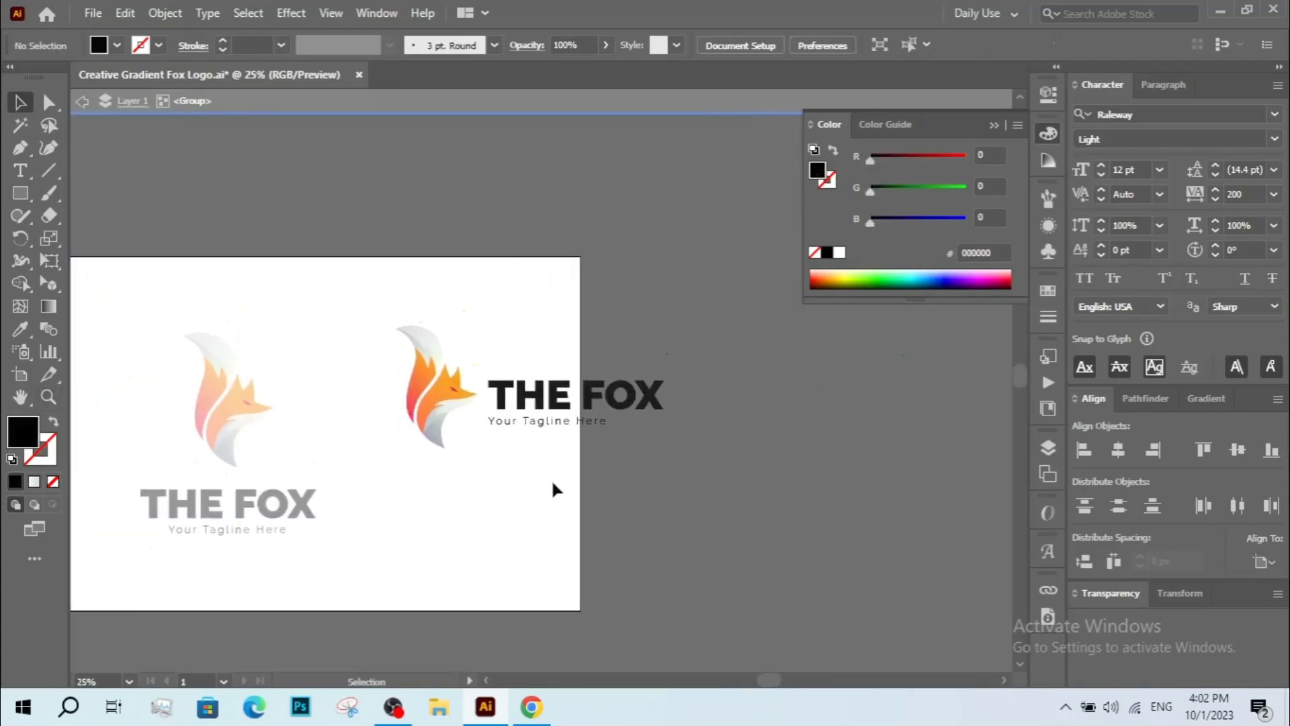
Nudge the fox slightly left of the wordmark and exit isolation mode.
drag(522, 486, 550, 473)
drag(693, 460, 694, 461)
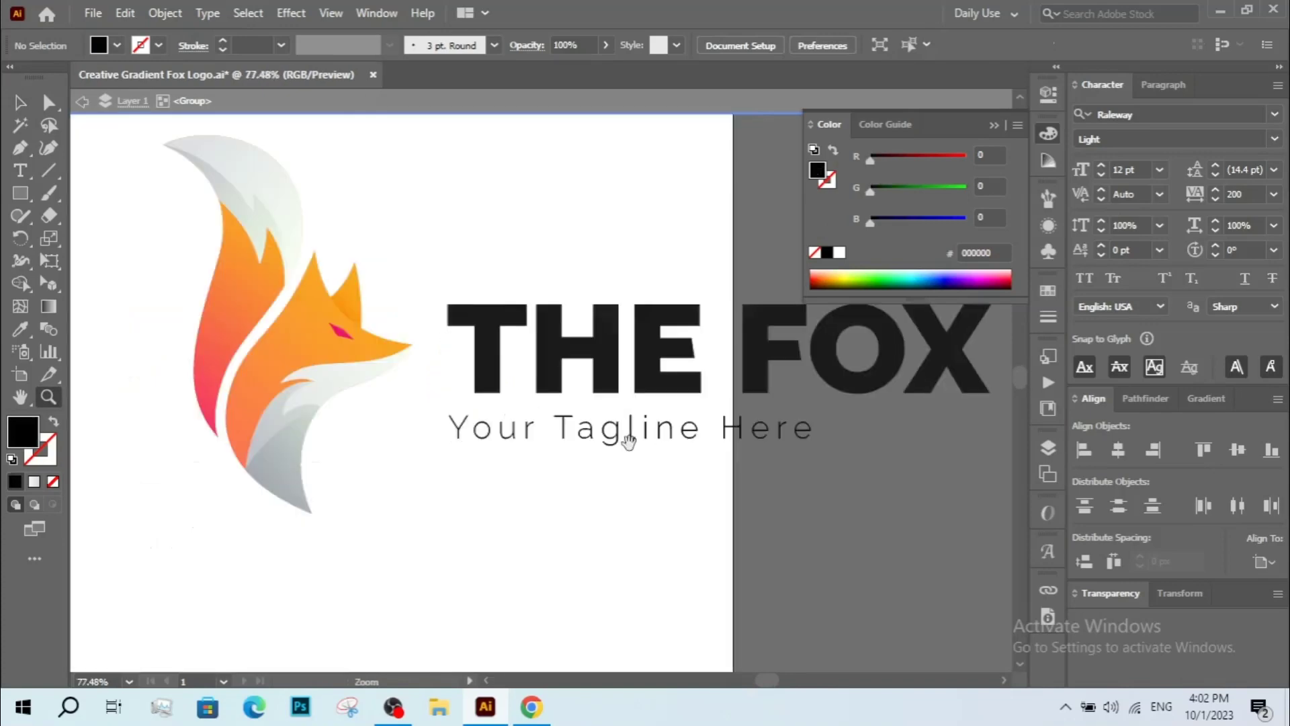
alt+click(526, 488)
alt+click(498, 501)
alt+click(498, 501)
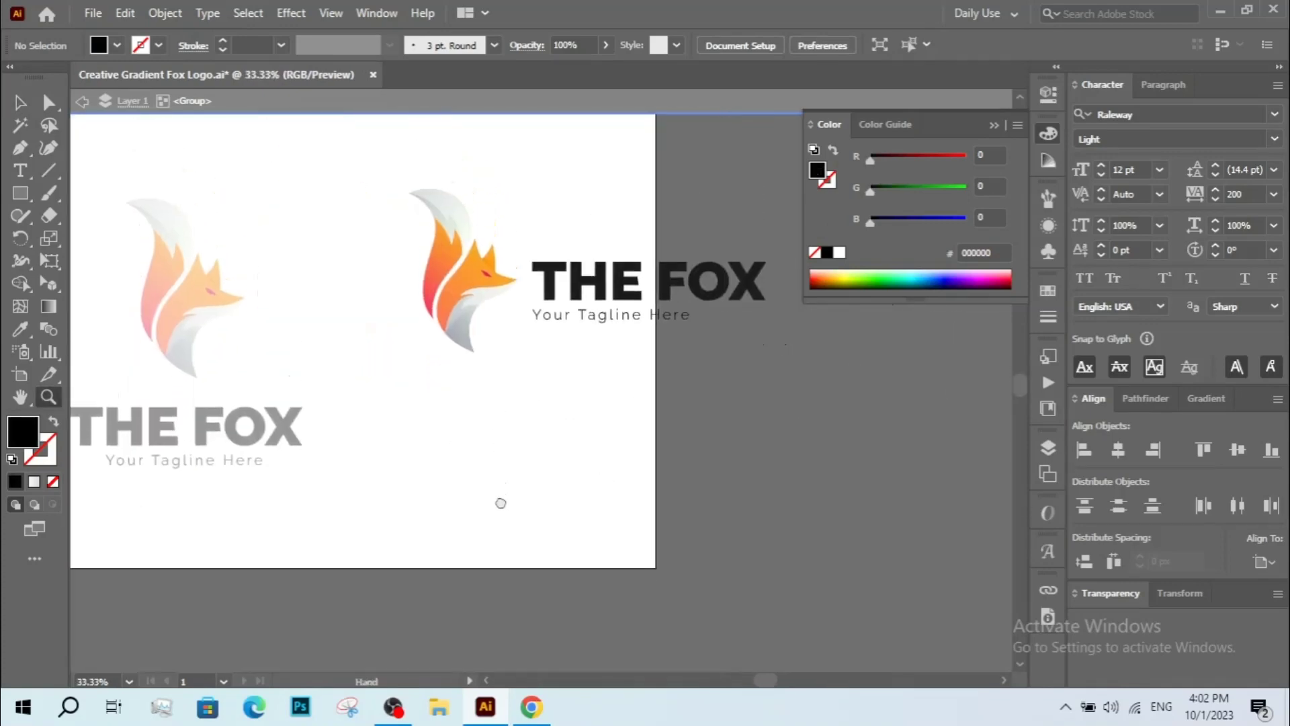
key(v)
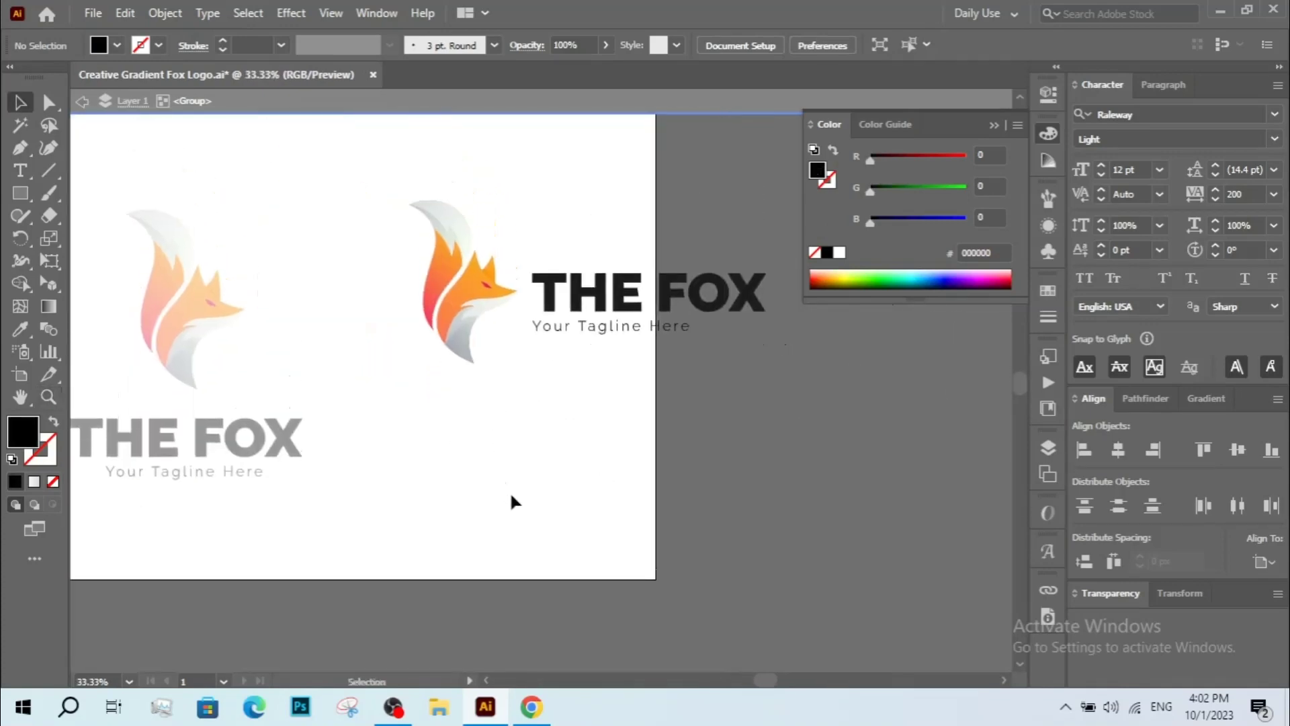
drag(457, 300, 447, 301)
double_click(566, 364)
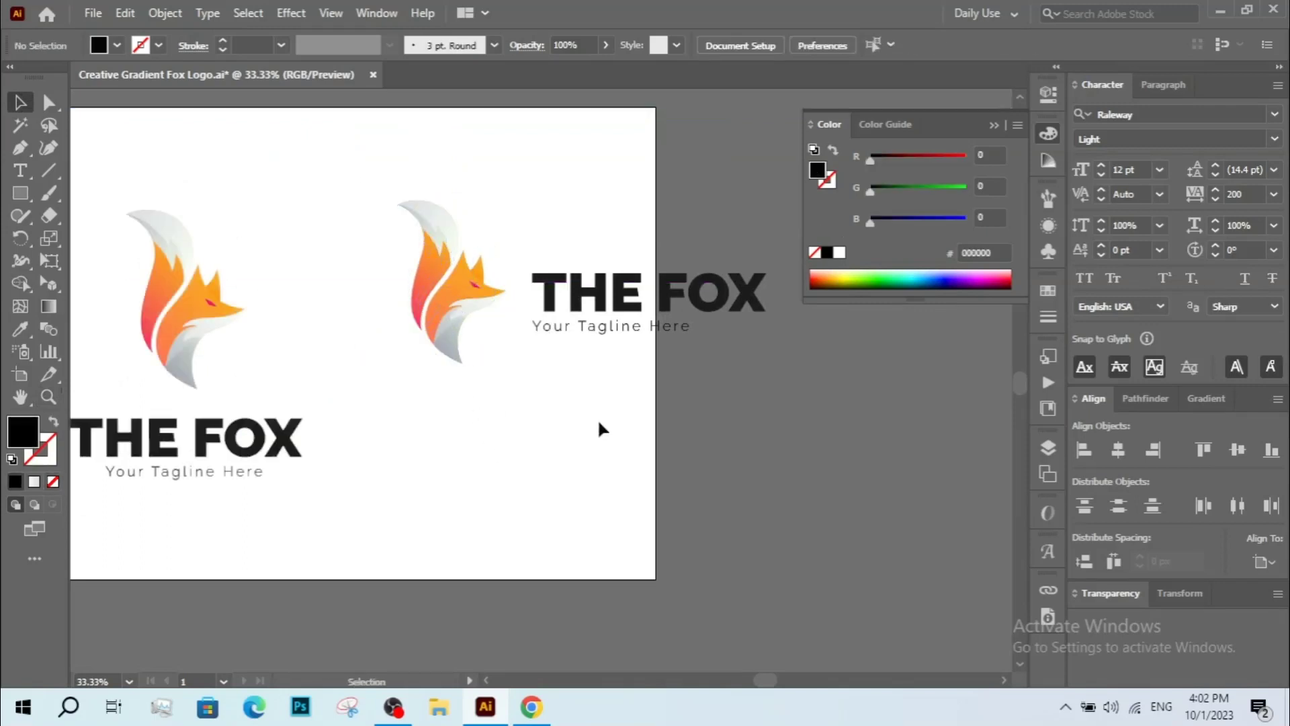
Arrange the vertical and horizontal logo versions side by side on the artboard.
key(z)
alt+click(574, 412)
drag(501, 343, 563, 399)
key(v)
drag(670, 373, 663, 391)
drag(737, 368, 565, 407)
drag(469, 394, 413, 390)
scroll(268, 403, left, 5)
drag(321, 397, 115, 397)
click(509, 404)
drag(473, 383, 378, 376)
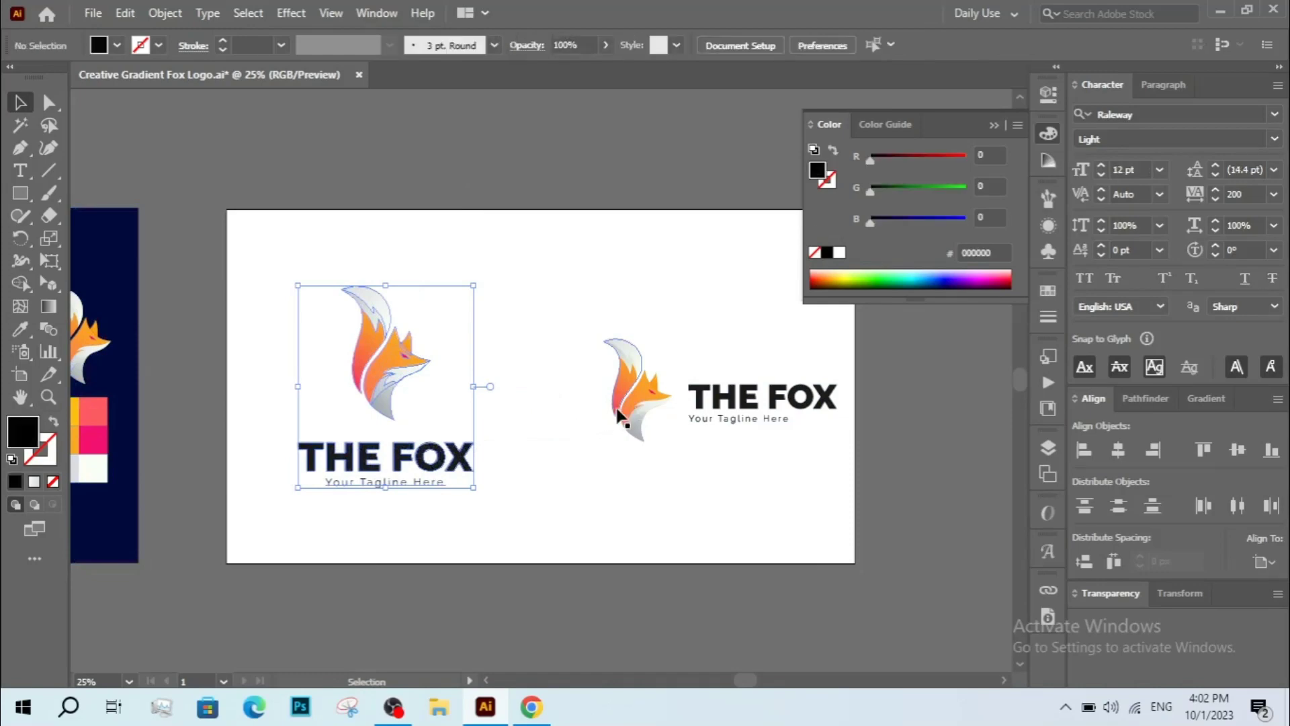
Move and scale the horizontal logo to balance it beside the vertical version, then close the Color panel.
click(615, 424)
click(627, 405)
drag(600, 390, 560, 399)
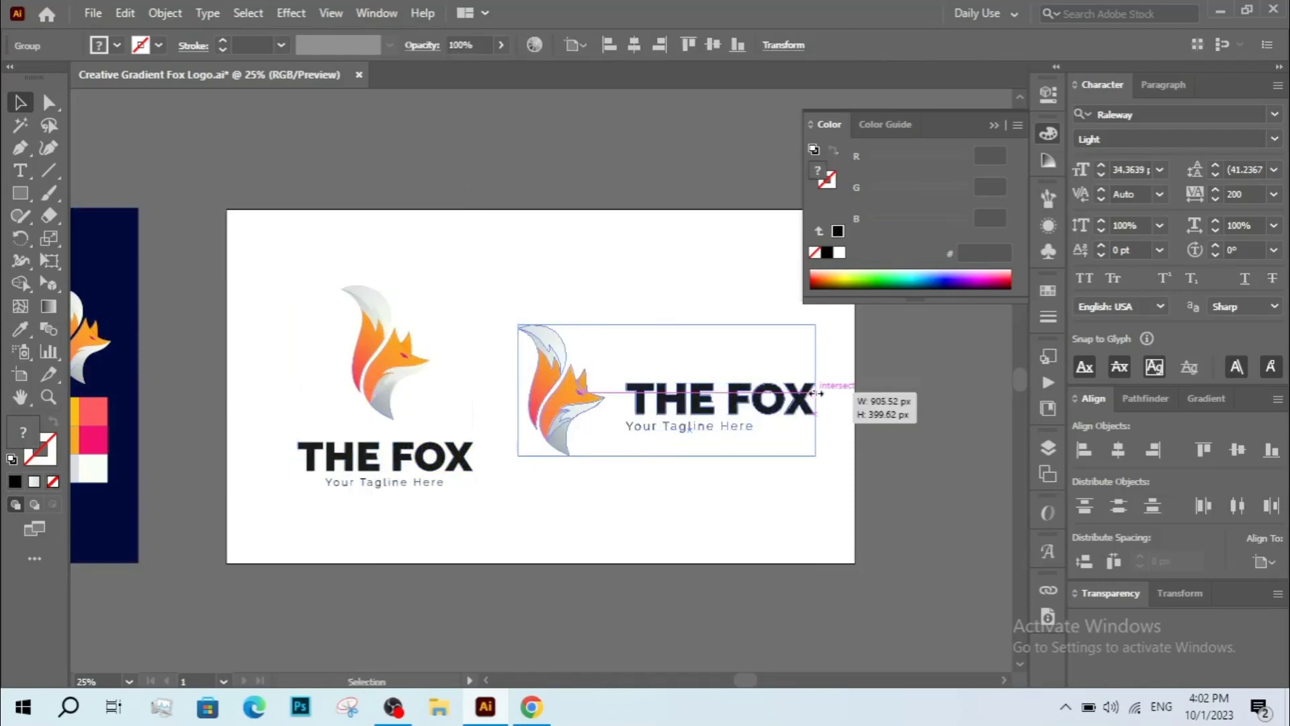
drag(815, 393, 740, 395)
click(766, 442)
click(726, 504)
drag(677, 471, 823, 539)
key(v)
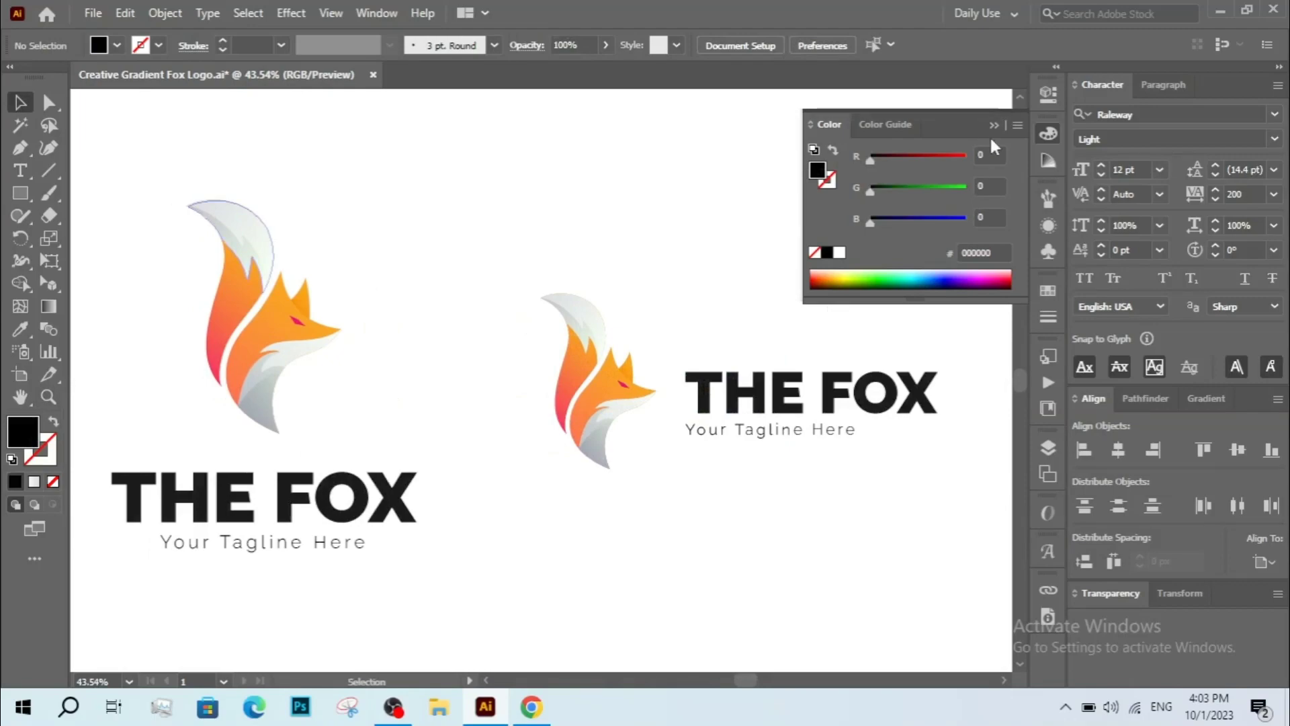
click(923, 138)
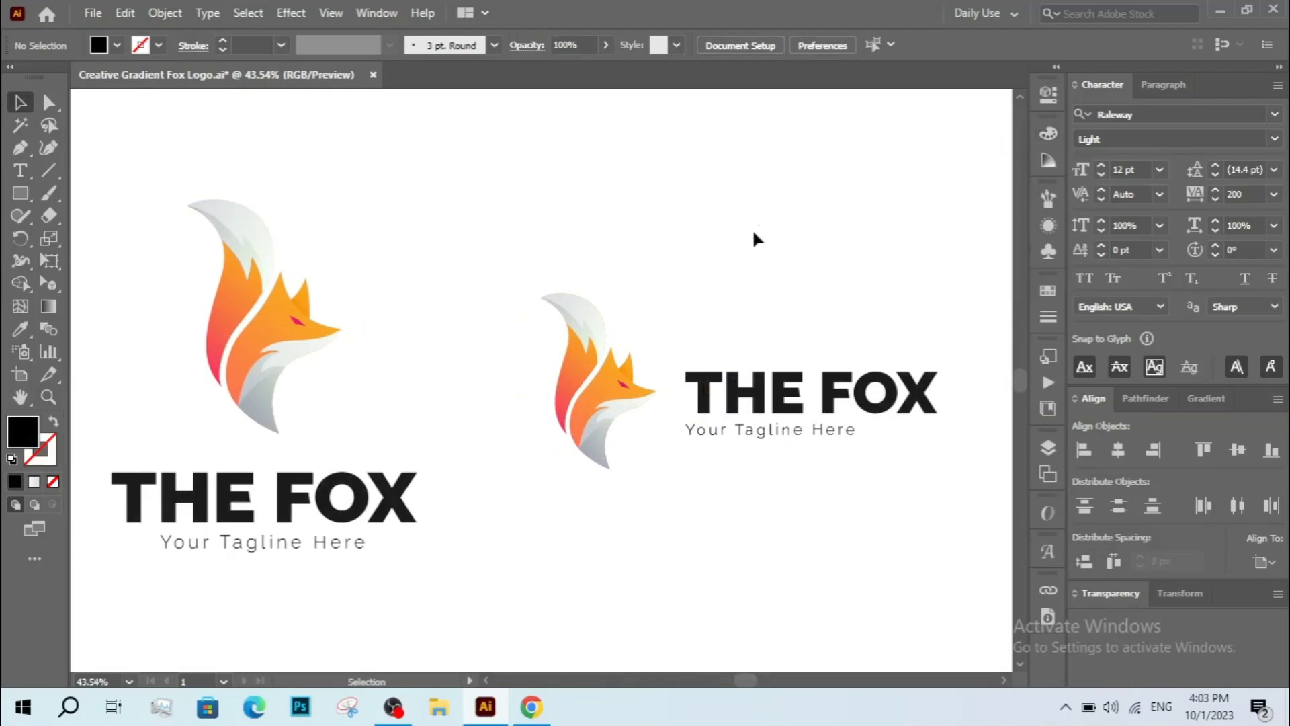